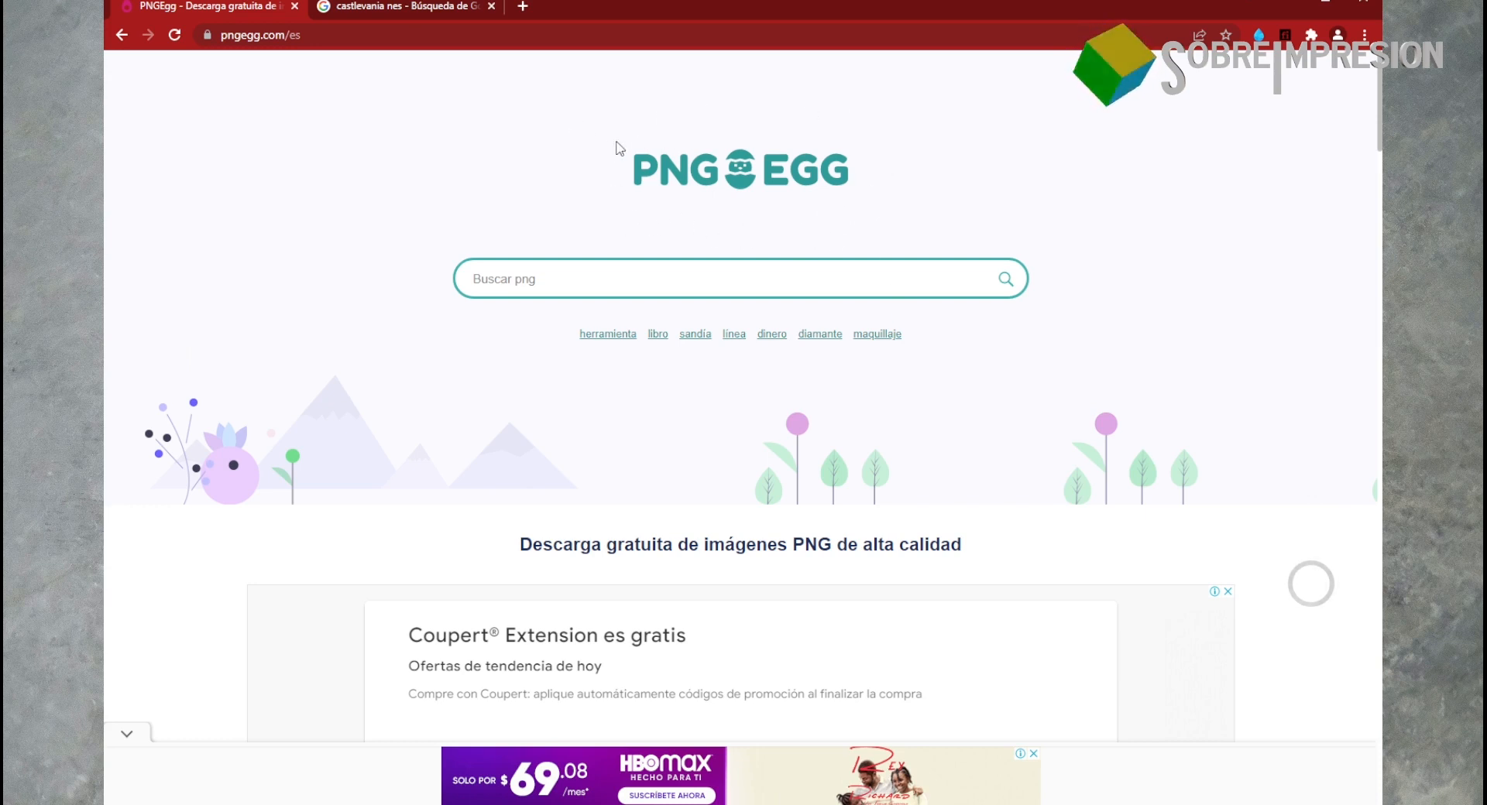
Step: Search the PNG site for "final fantasy"
{"action": "left_click", "coordinate": [624, 279]}
{"action": "type", "text": "final fantasy"}
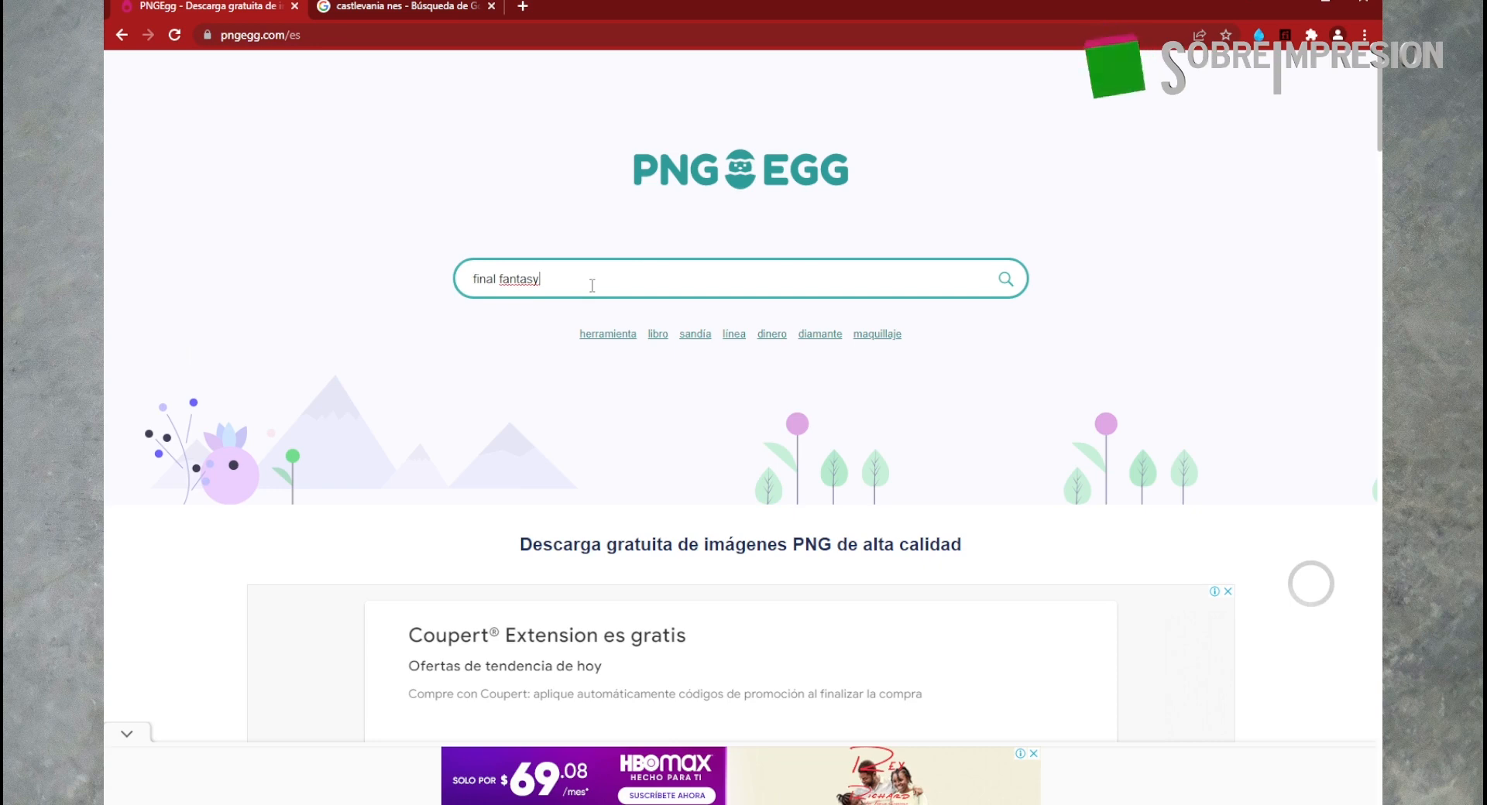
{"action": "key", "text": "Return"}
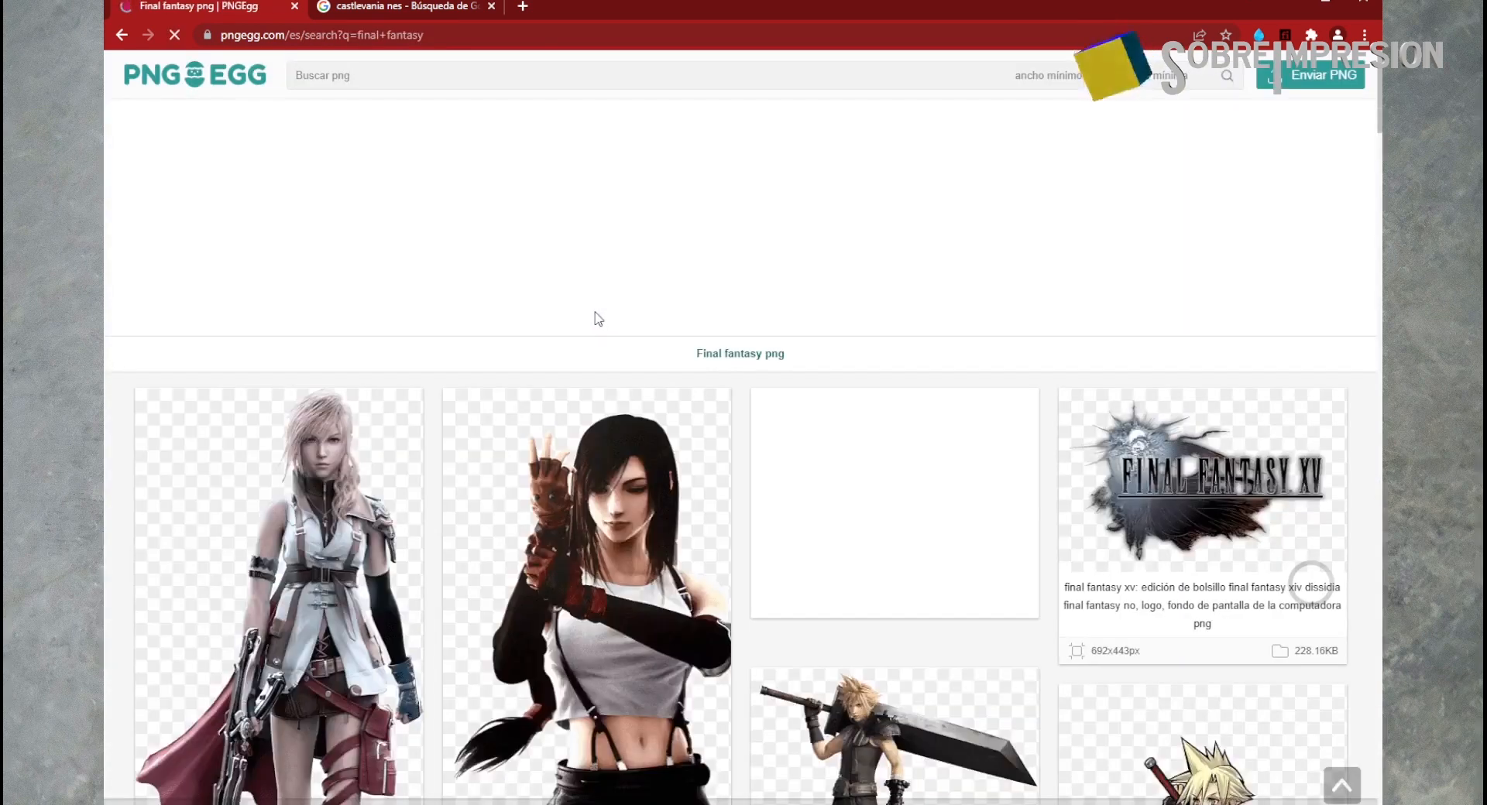
Step: Browse the Final Fantasy results and open the 1600x1128px Final Fantasy VII Remake logo
{"action": "scroll", "coordinate": [419, 506], "scroll_direction": "down", "scroll_amount": 15}
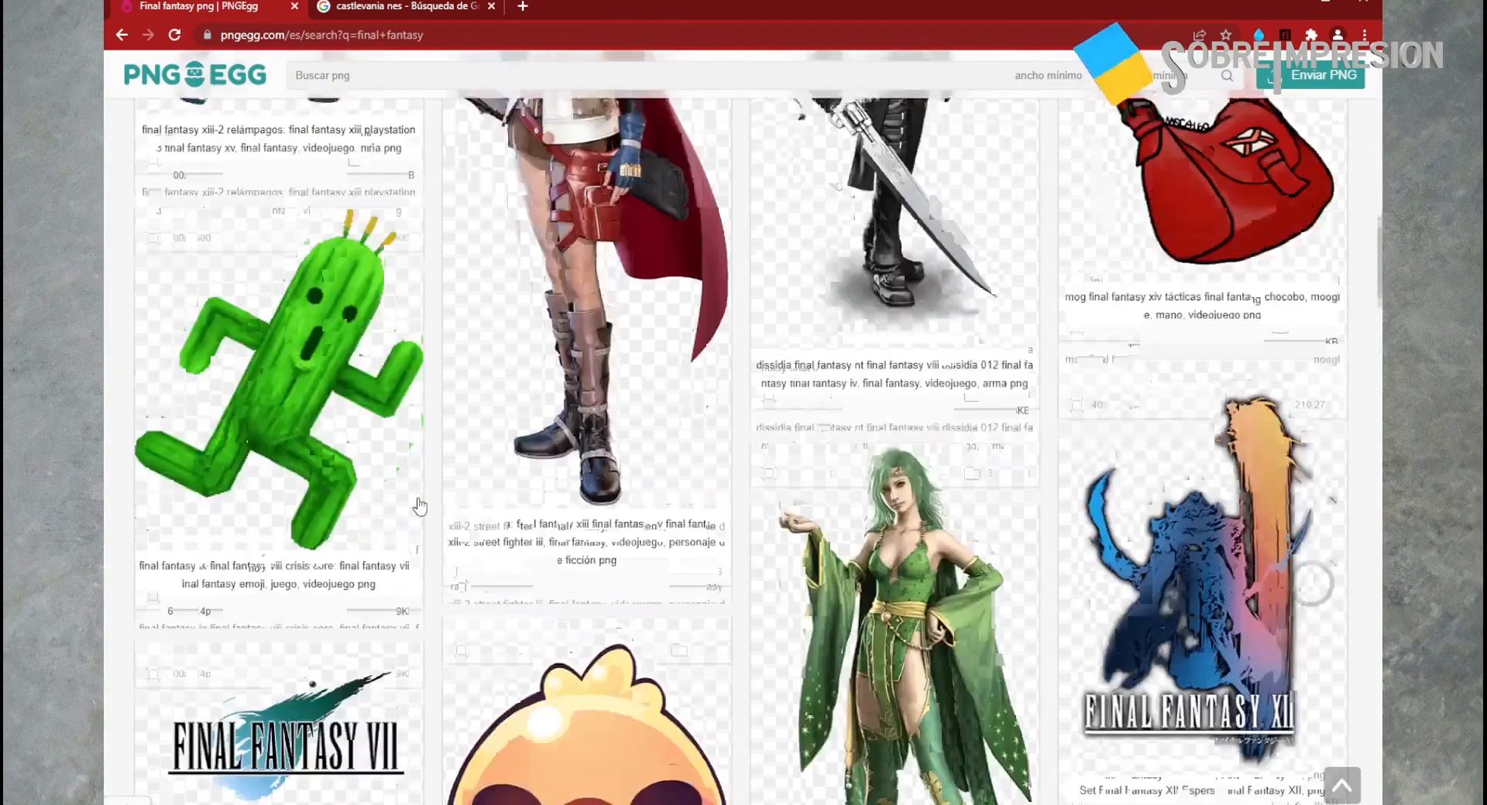
{"action": "scroll", "coordinate": [419, 506], "scroll_direction": "down", "scroll_amount": 5}
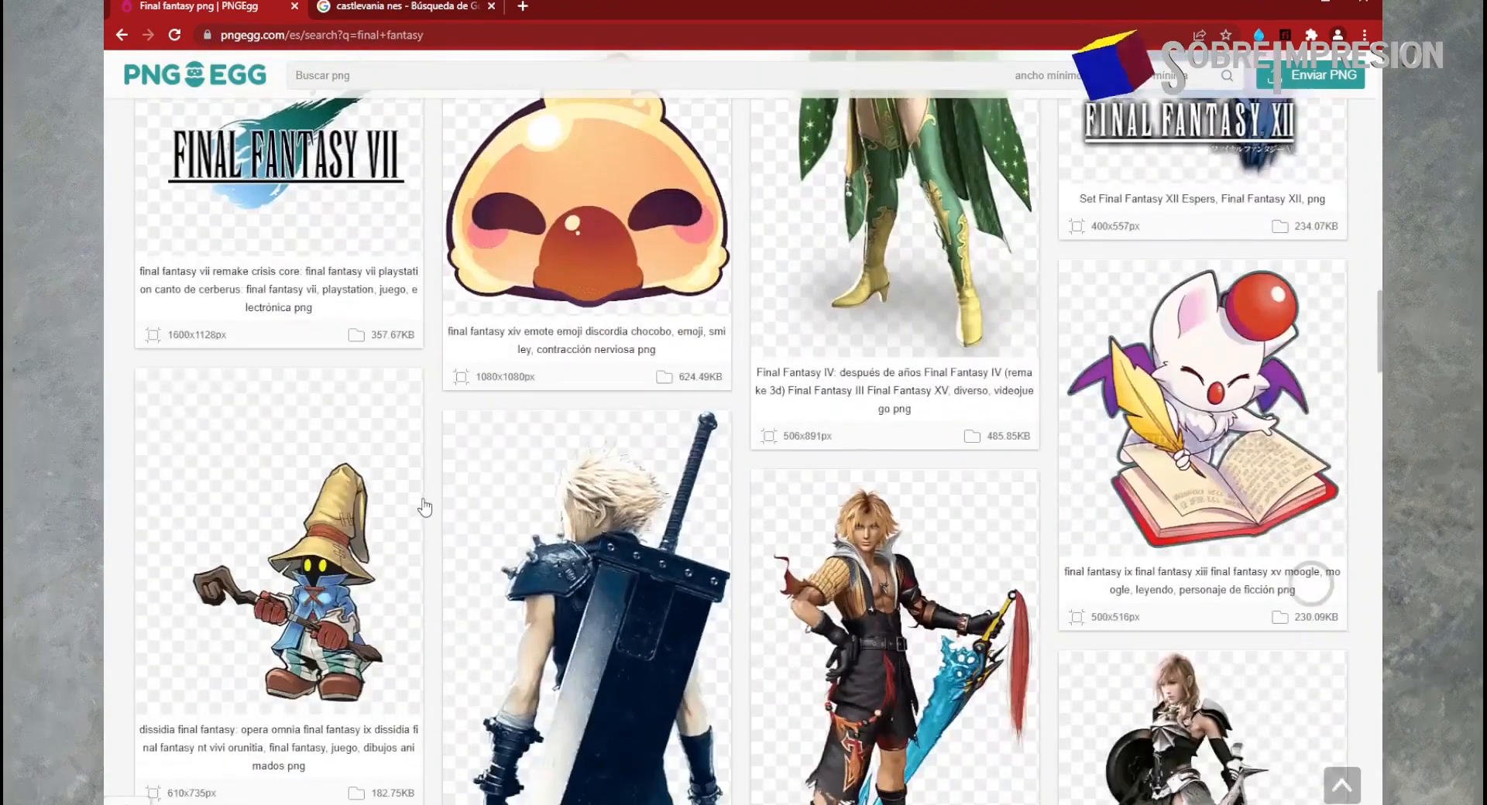
{"action": "scroll", "coordinate": [431, 503], "scroll_direction": "down", "scroll_amount": 1}
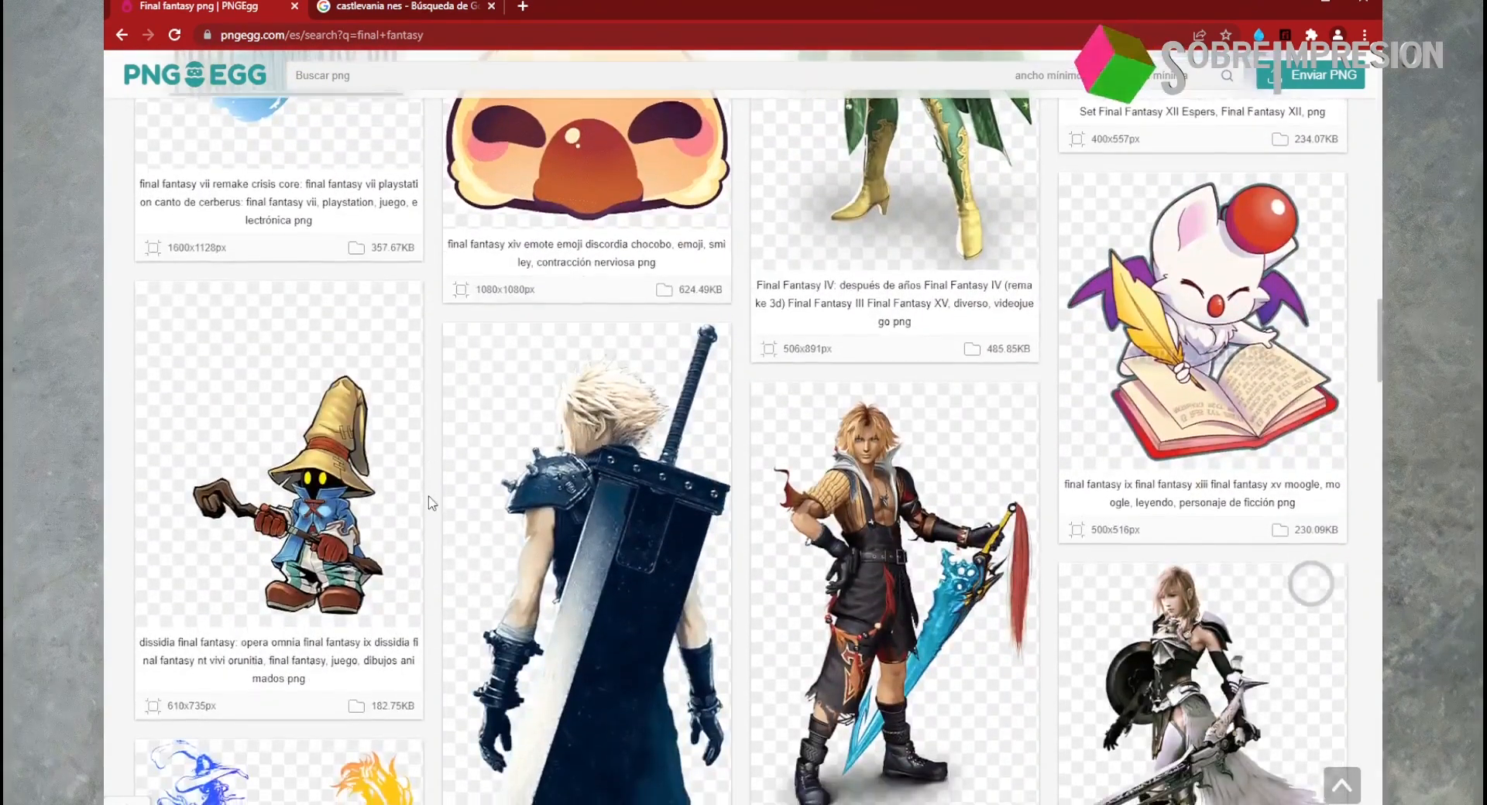
{"action": "scroll", "coordinate": [431, 503], "scroll_direction": "down", "scroll_amount": 3}
{"action": "scroll", "coordinate": [431, 504], "scroll_direction": "up", "scroll_amount": 6}
{"action": "scroll", "coordinate": [432, 503], "scroll_direction": "up", "scroll_amount": 2}
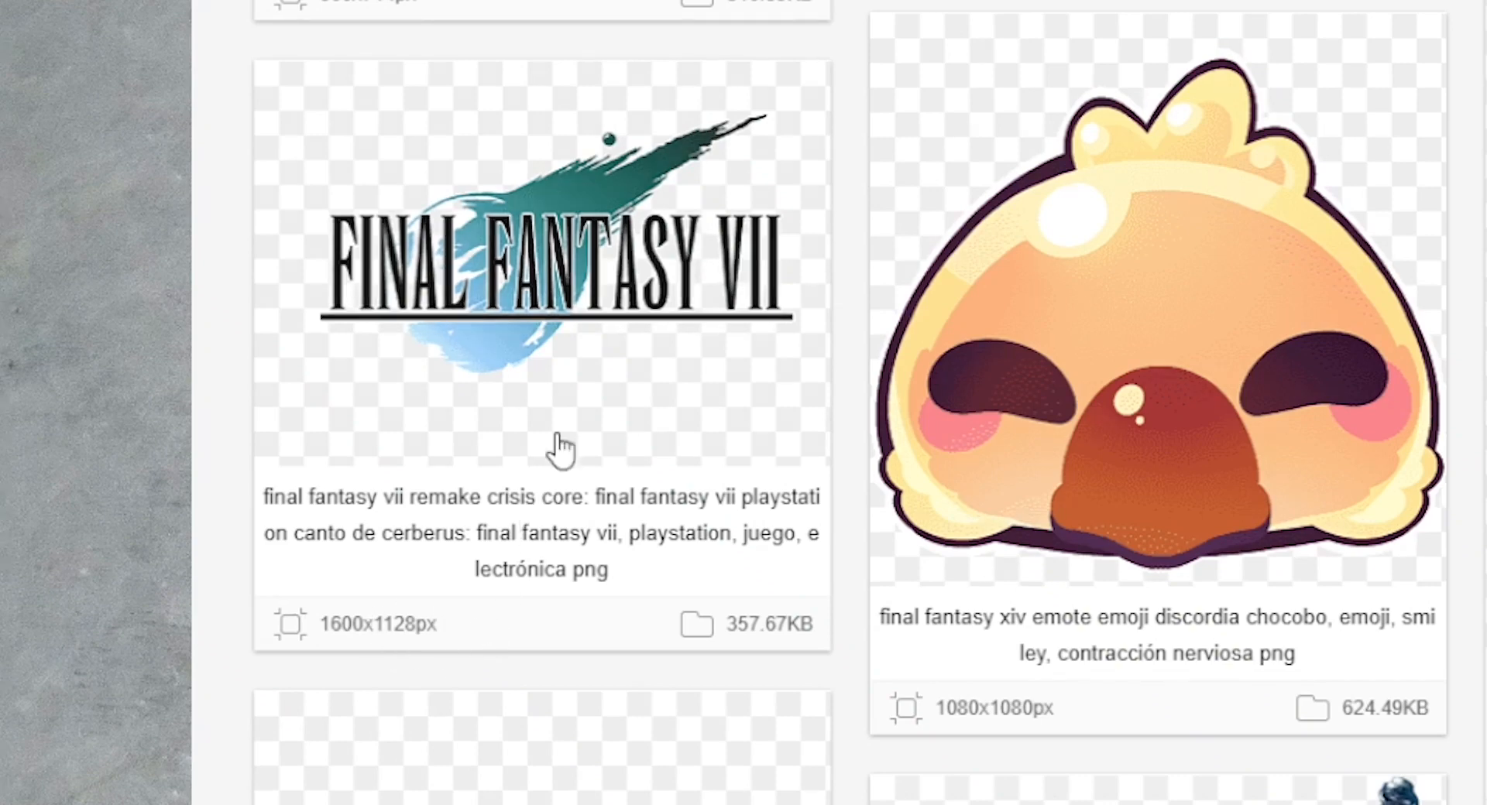
{"action": "scroll", "coordinate": [525, 487], "scroll_direction": "down", "scroll_amount": 5}
{"action": "scroll", "coordinate": [523, 480], "scroll_direction": "down", "scroll_amount": 15}
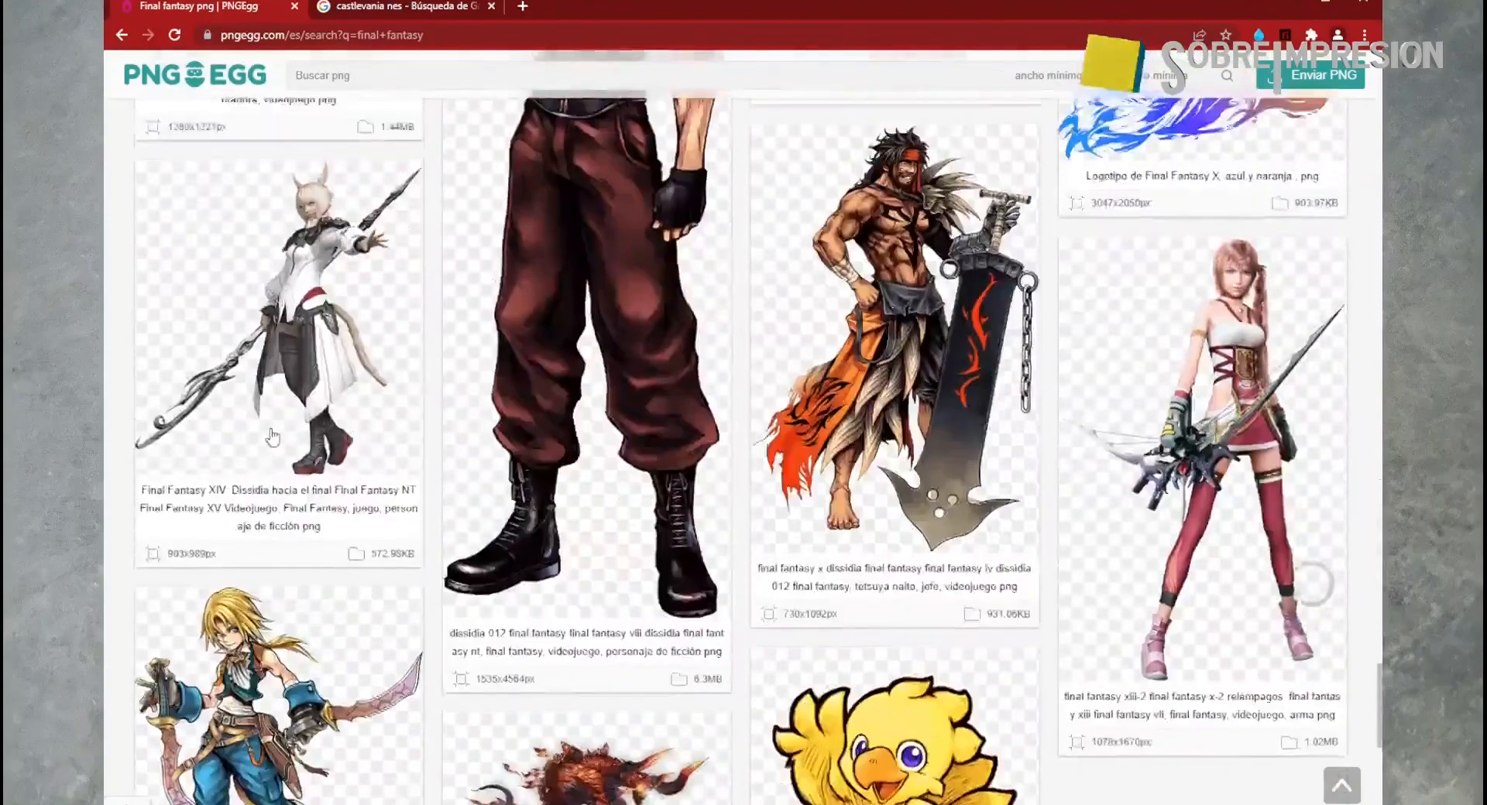
{"action": "scroll", "coordinate": [271, 437], "scroll_direction": "up", "scroll_amount": 5}
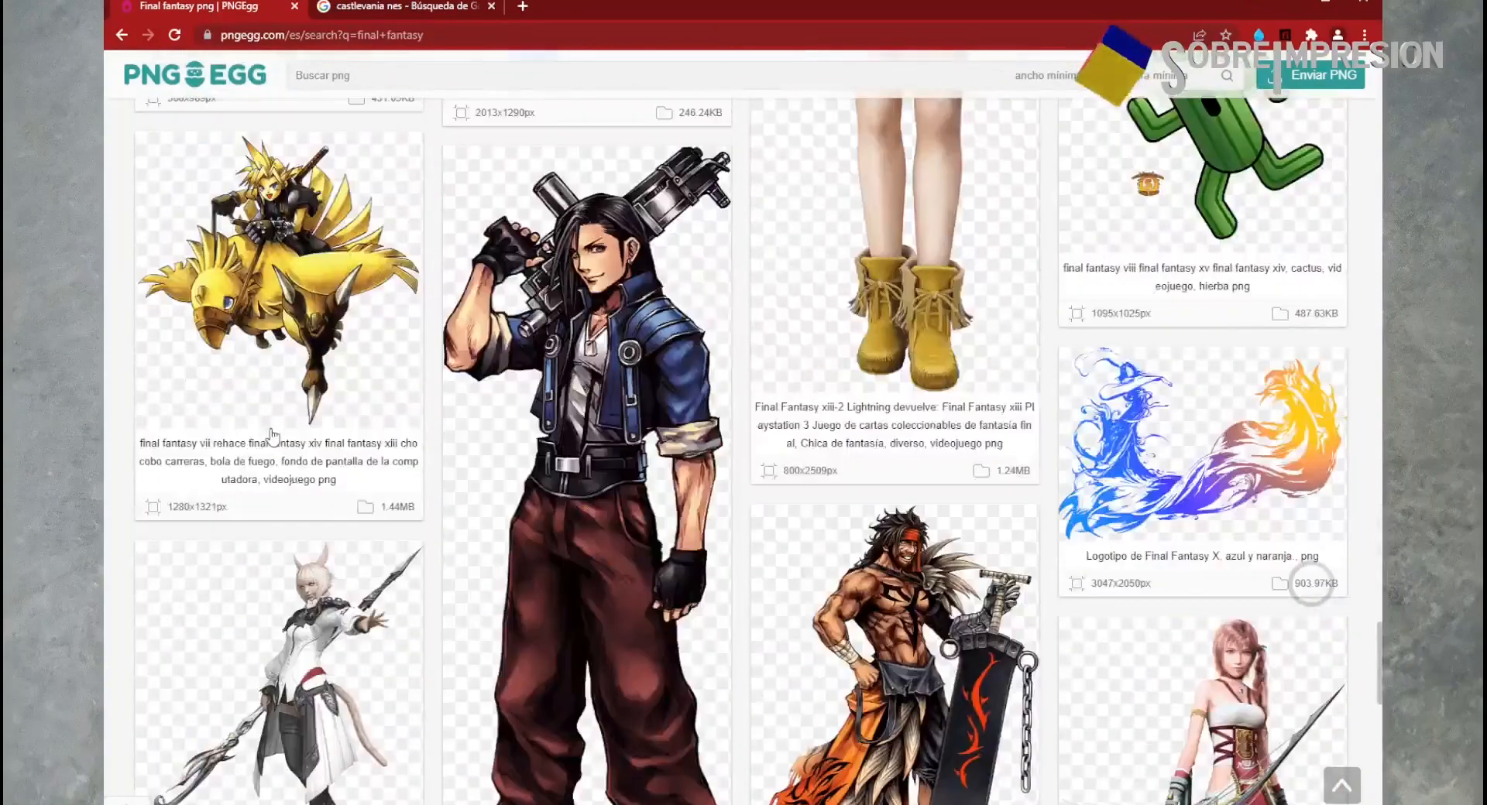
{"action": "scroll", "coordinate": [271, 438], "scroll_direction": "up", "scroll_amount": 8}
{"action": "scroll", "coordinate": [271, 437], "scroll_direction": "down", "scroll_amount": 14}
{"action": "scroll", "coordinate": [273, 438], "scroll_direction": "up", "scroll_amount": 2}
{"action": "scroll", "coordinate": [273, 439], "scroll_direction": "up", "scroll_amount": 20}
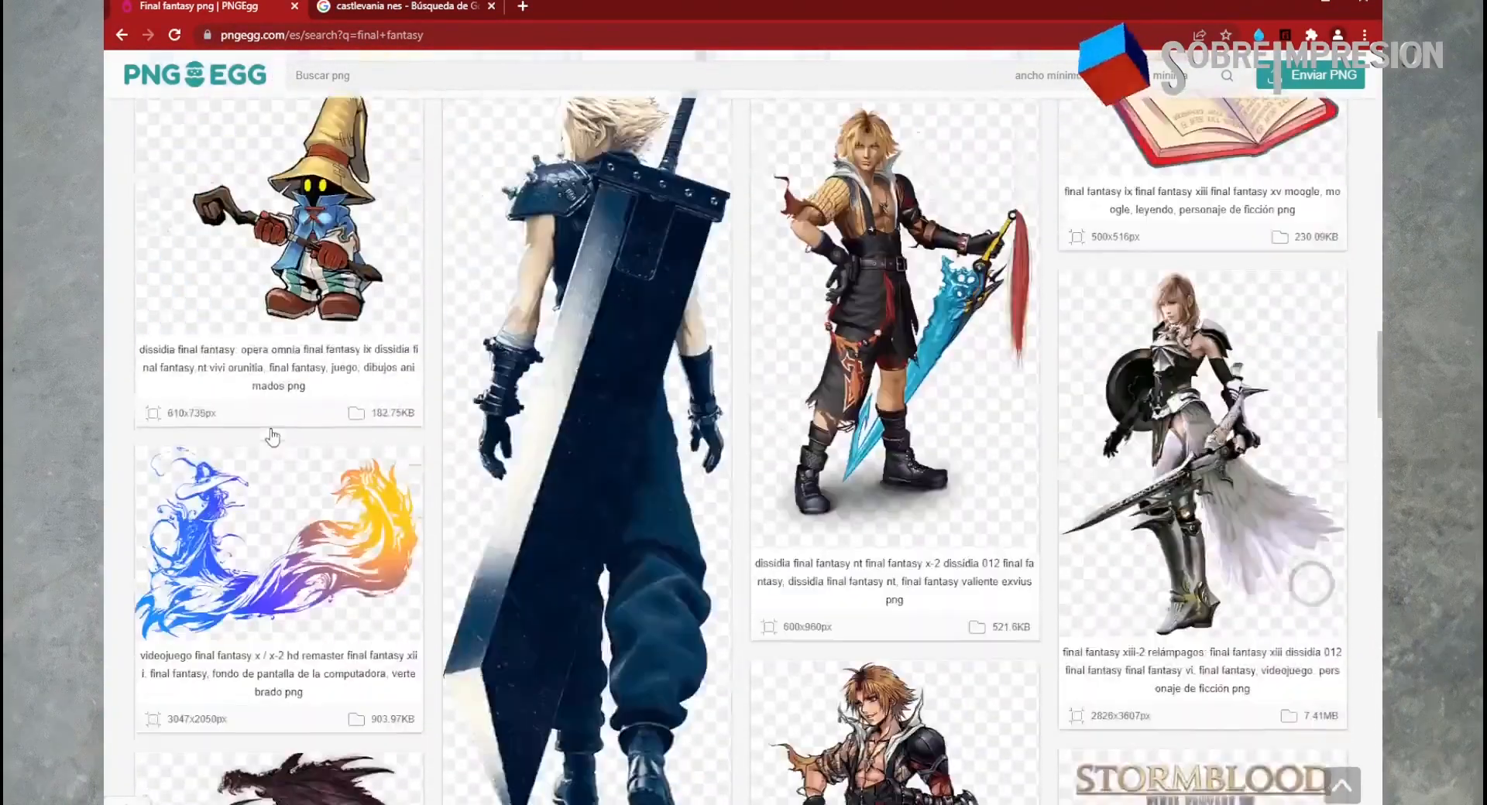
{"action": "scroll", "coordinate": [271, 435], "scroll_direction": "up", "scroll_amount": 4}
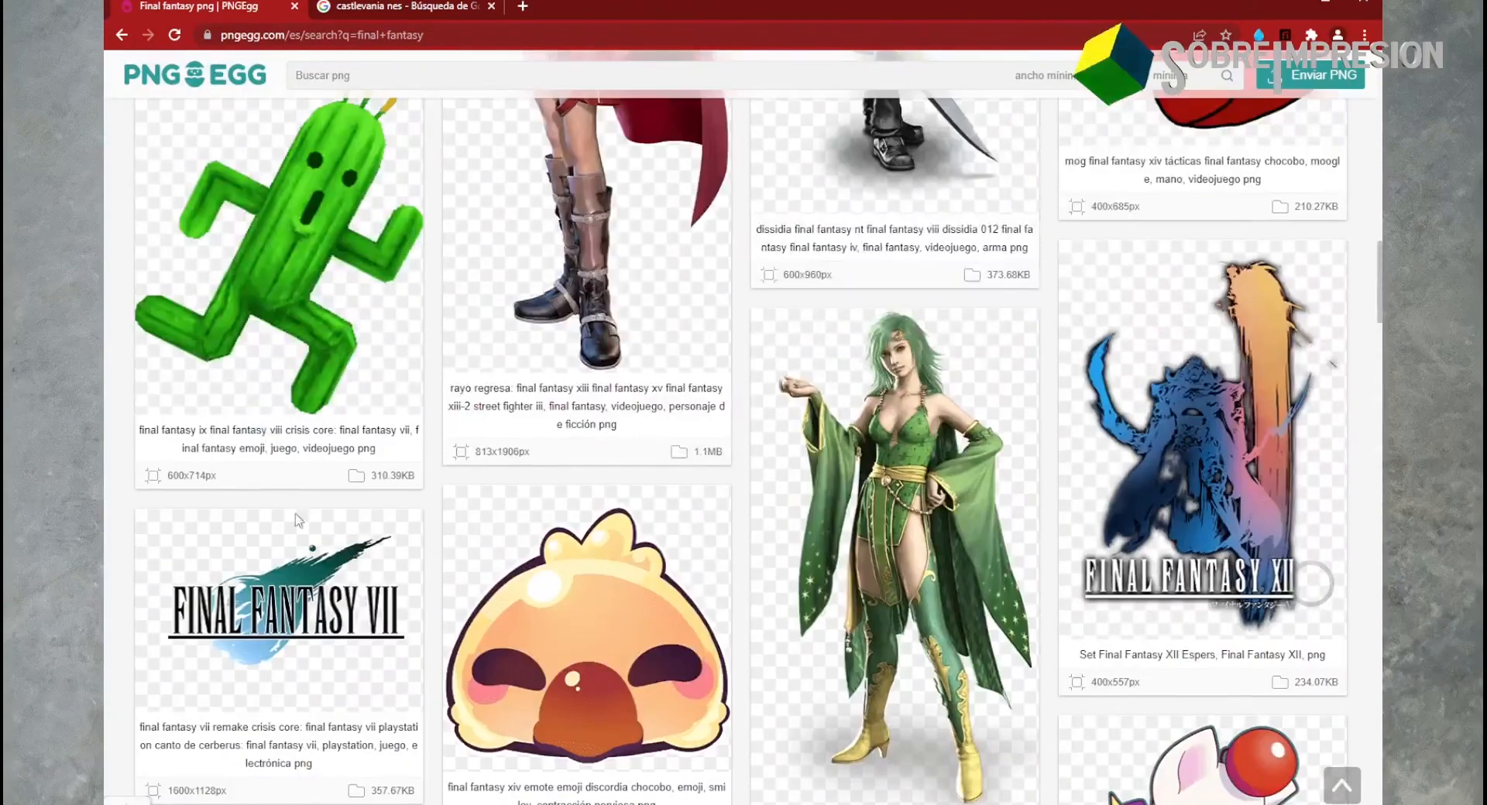
{"action": "left_click", "coordinate": [285, 596]}
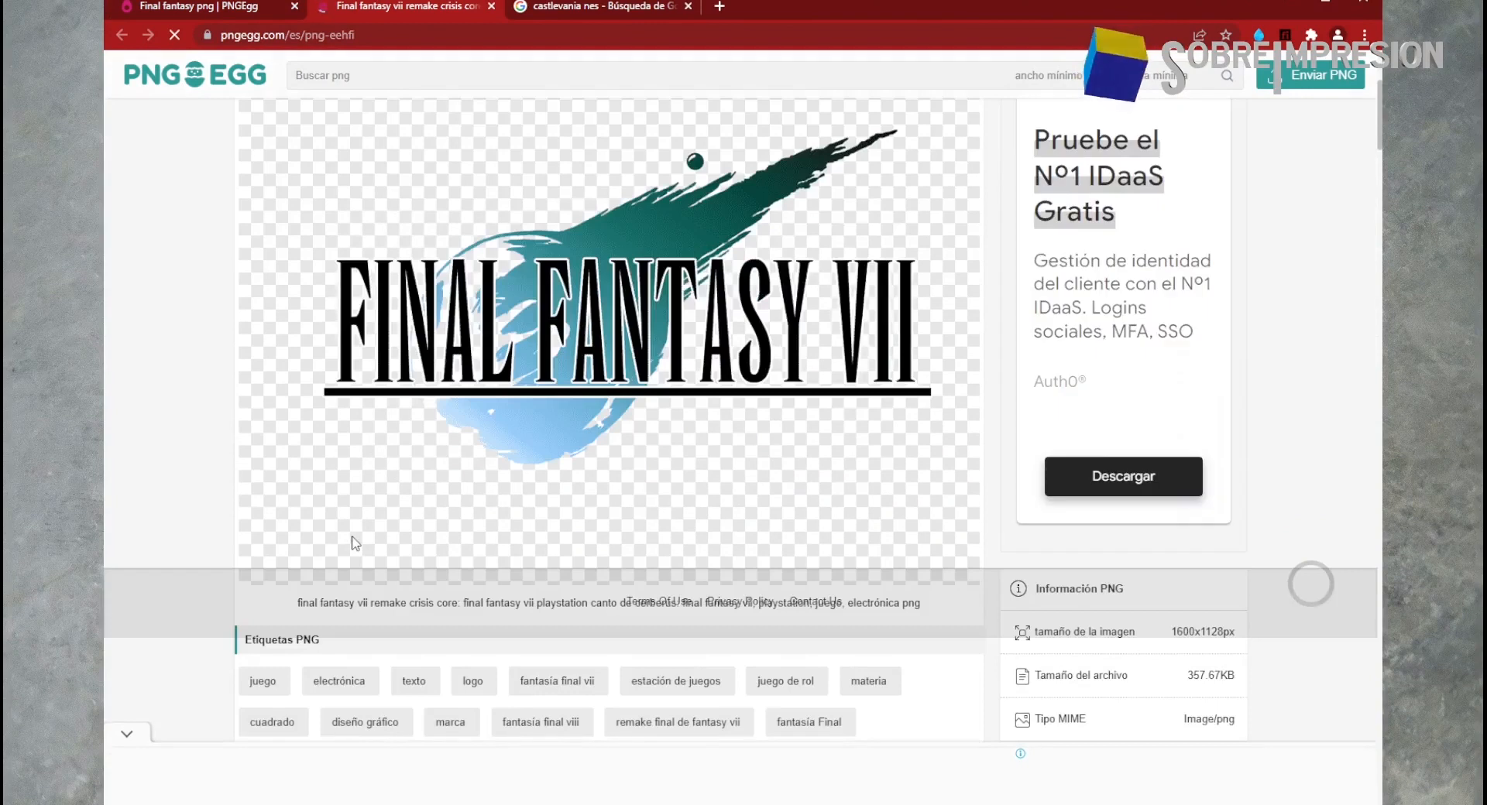
Step: Check the logo's PNG information for its image size, file size and file type
{"action": "scroll", "coordinate": [688, 377], "scroll_direction": "down", "scroll_amount": 1}
{"action": "scroll", "coordinate": [688, 377], "scroll_direction": "down", "scroll_amount": 3}
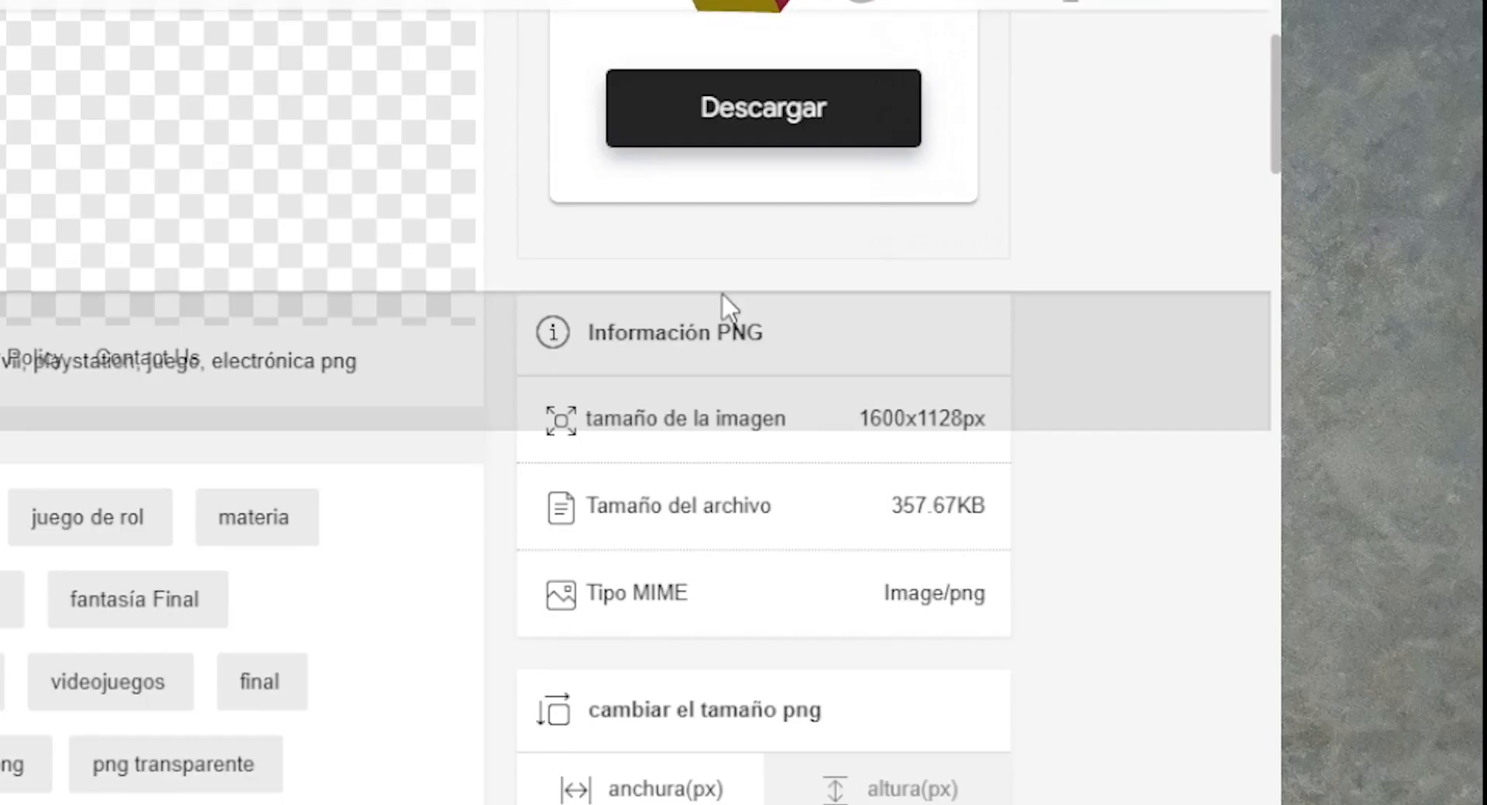
{"action": "scroll", "coordinate": [743, 566], "scroll_direction": "down", "scroll_amount": 2}
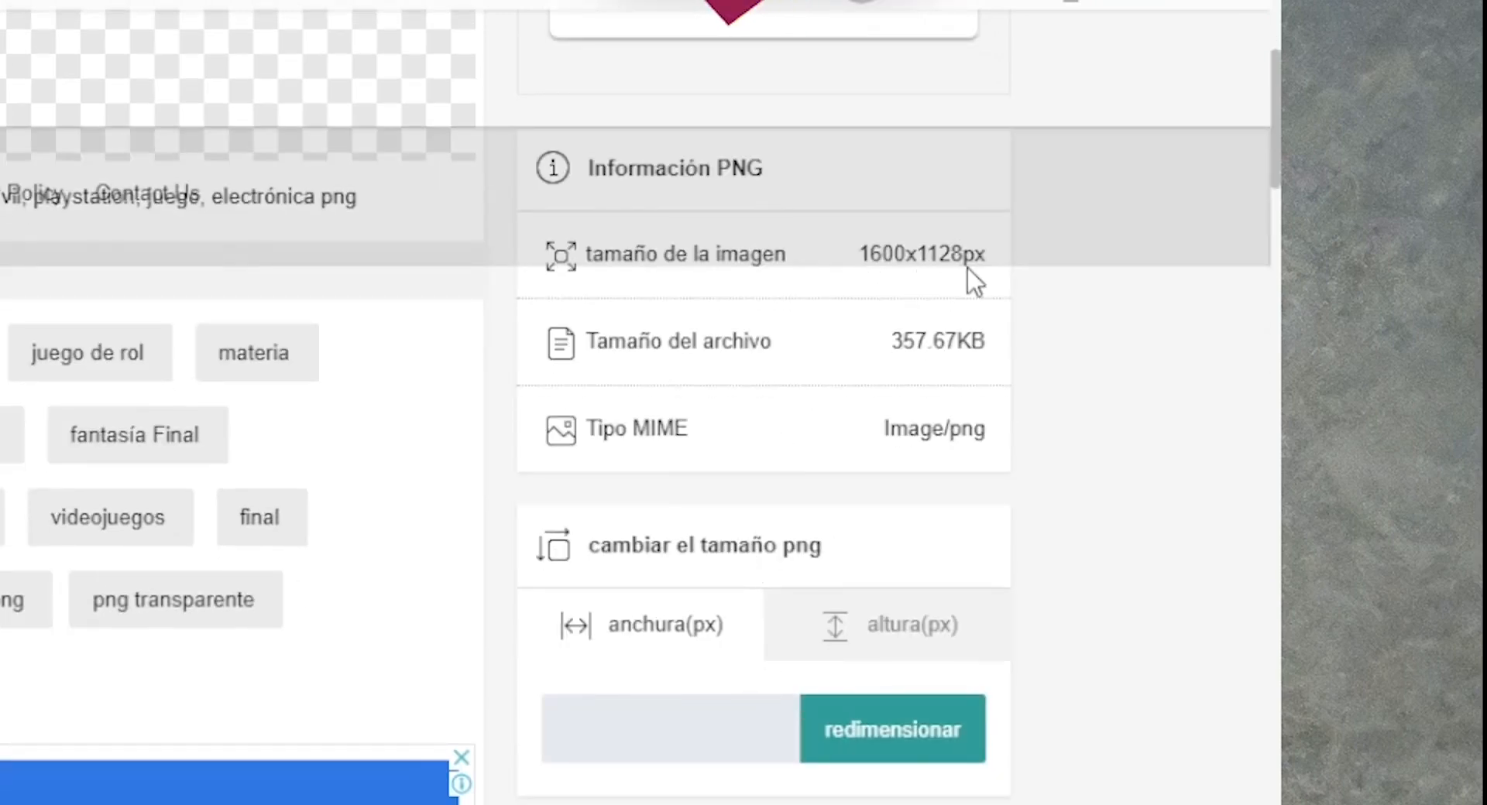
Step: Request the free PNG download of the Final Fantasy VII logo to reach its download page
{"action": "scroll", "coordinate": [921, 389], "scroll_direction": "down", "scroll_amount": 3}
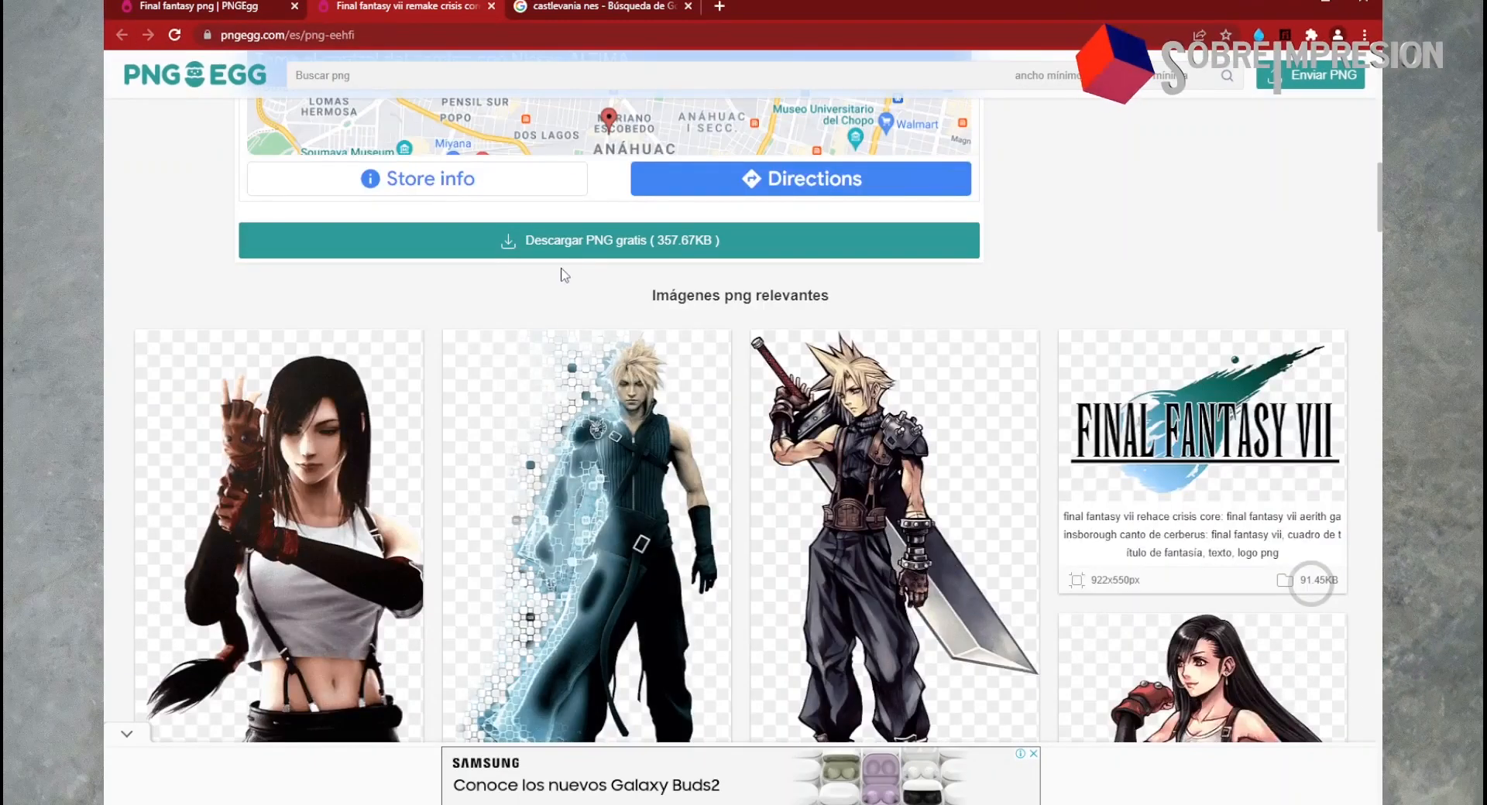
{"action": "left_click", "coordinate": [620, 241]}
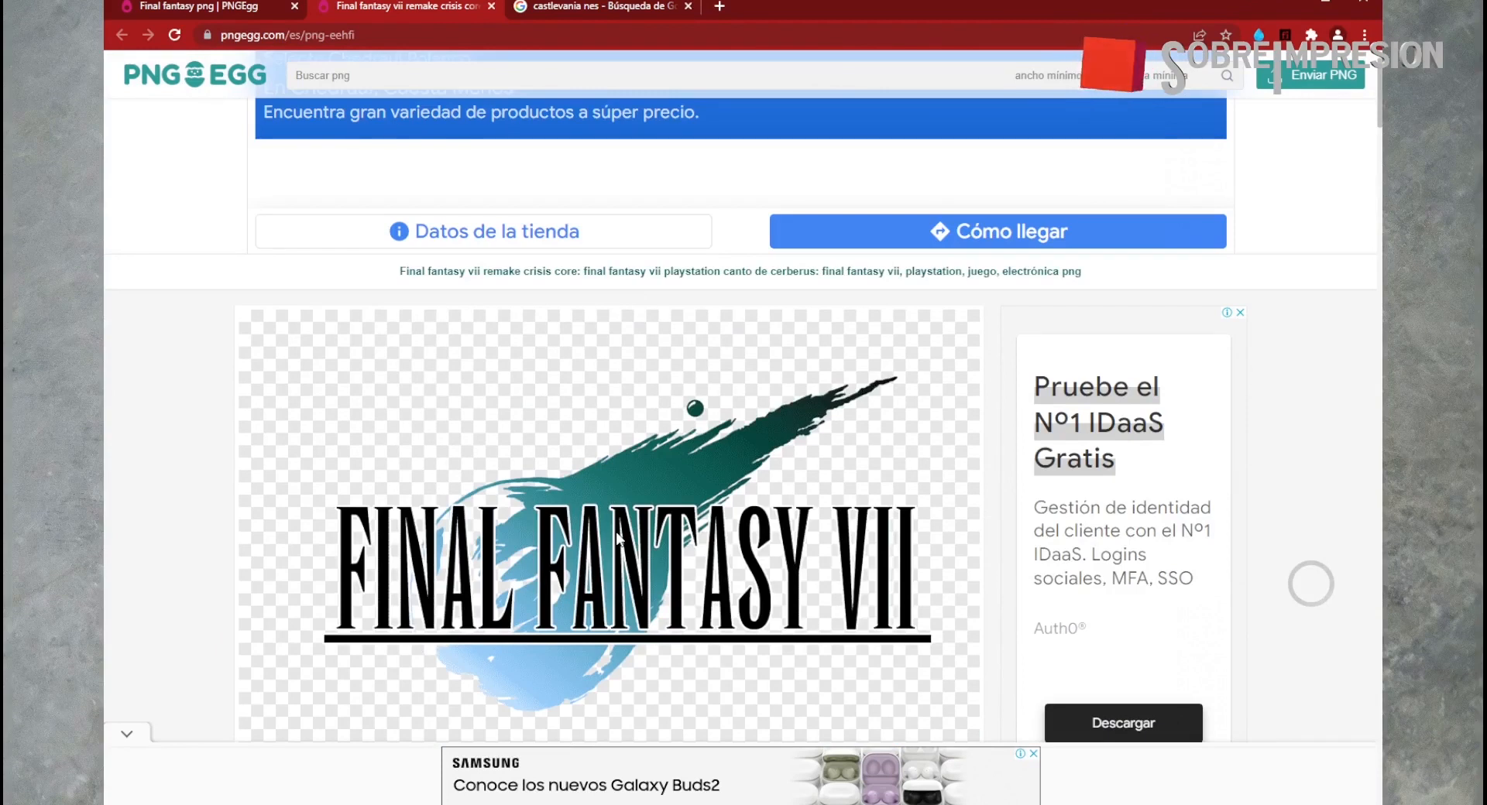
{"action": "scroll", "coordinate": [618, 538], "scroll_direction": "down", "scroll_amount": 2}
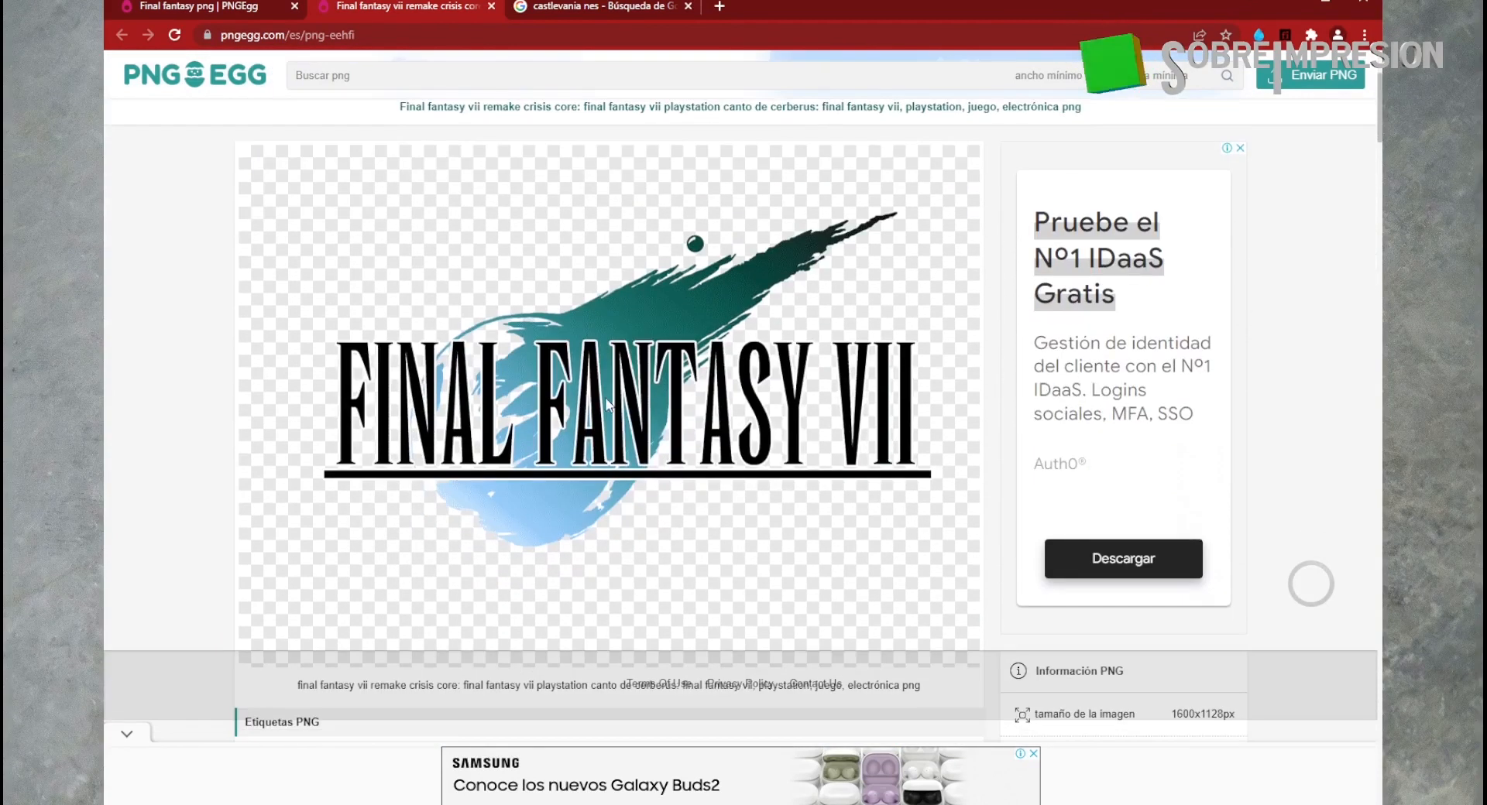
{"action": "scroll", "coordinate": [608, 403], "scroll_direction": "down", "scroll_amount": 2}
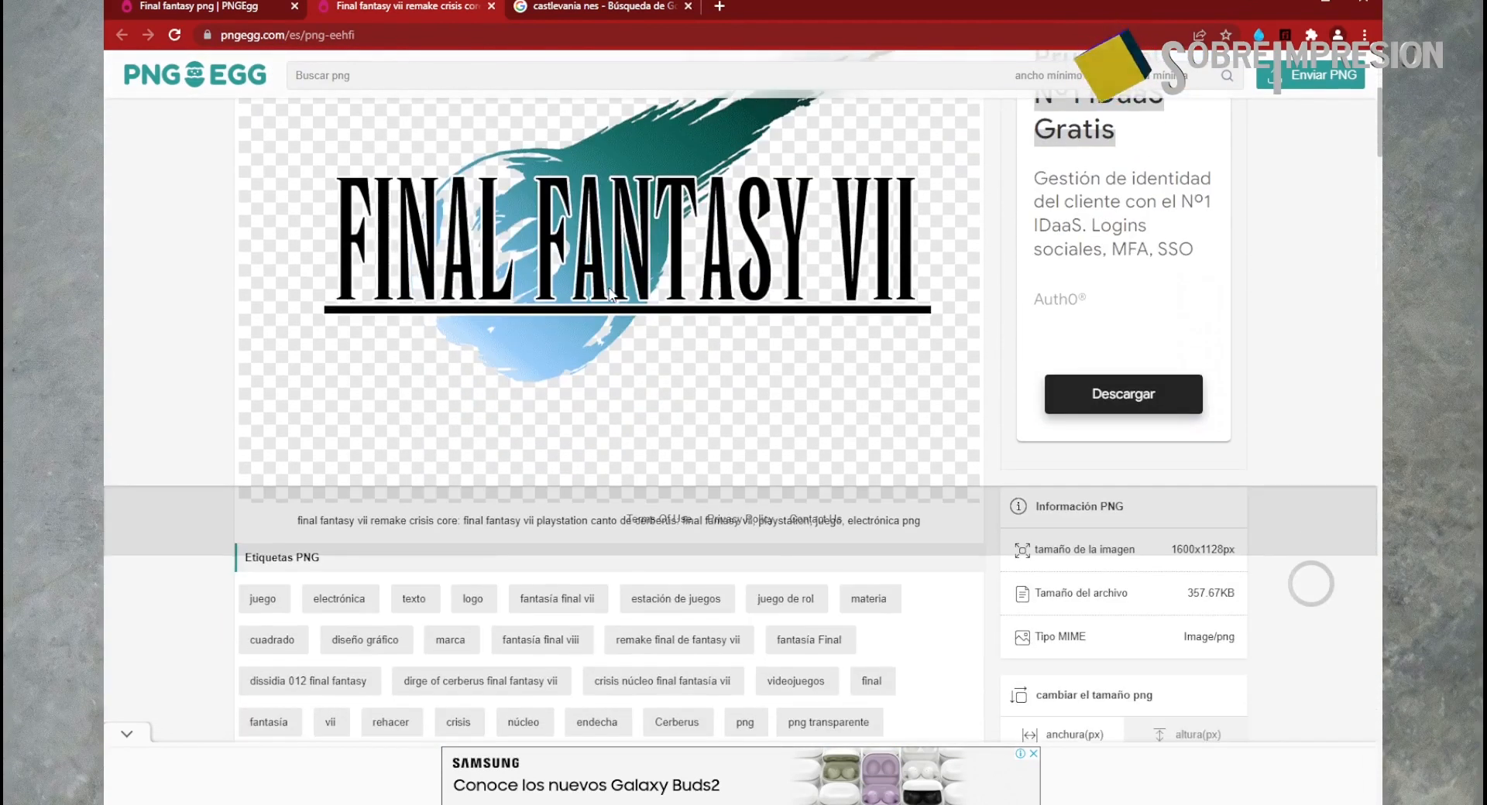
{"action": "scroll", "coordinate": [611, 309], "scroll_direction": "down", "scroll_amount": 8}
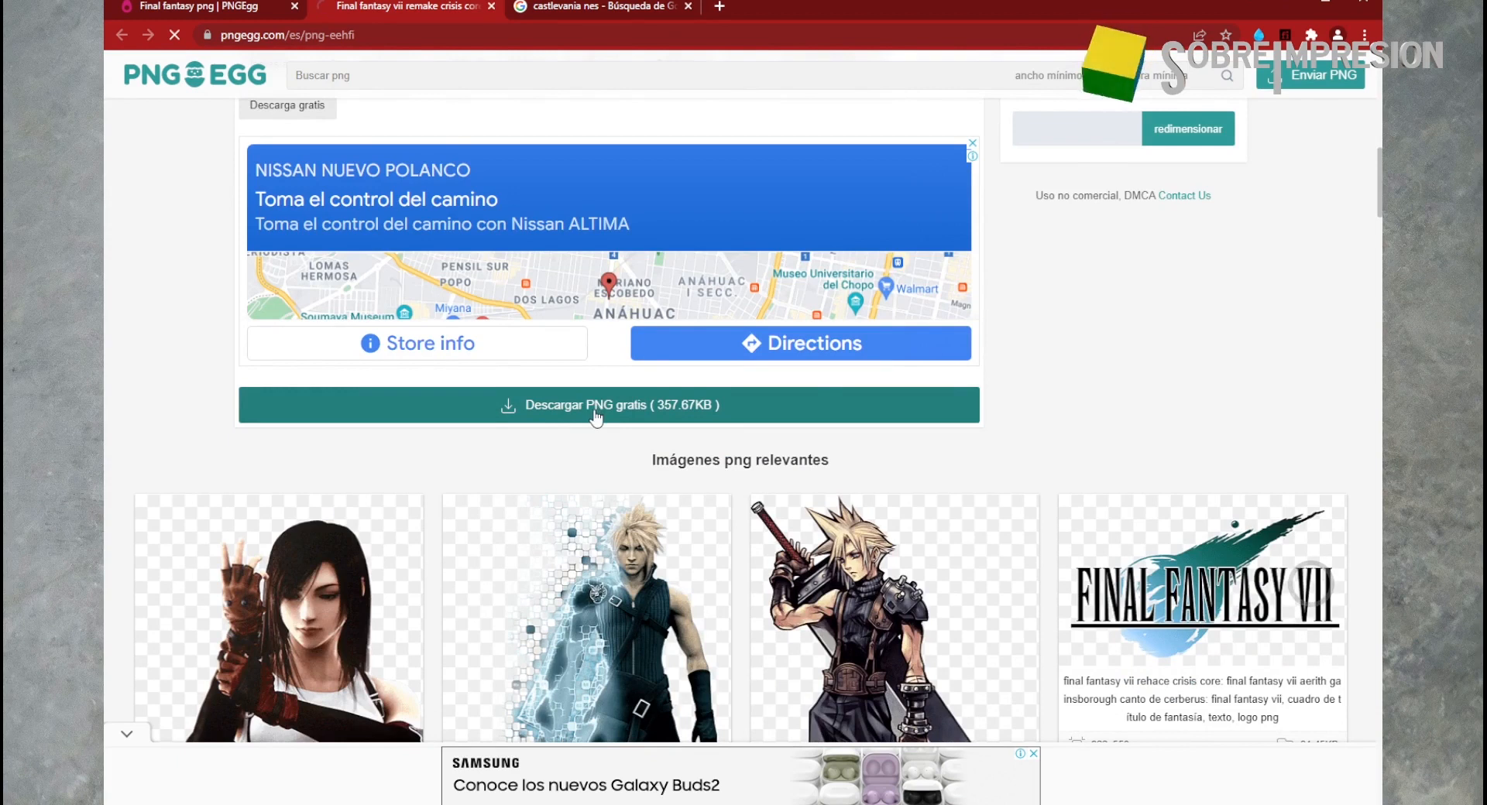
{"action": "left_click", "coordinate": [597, 410]}
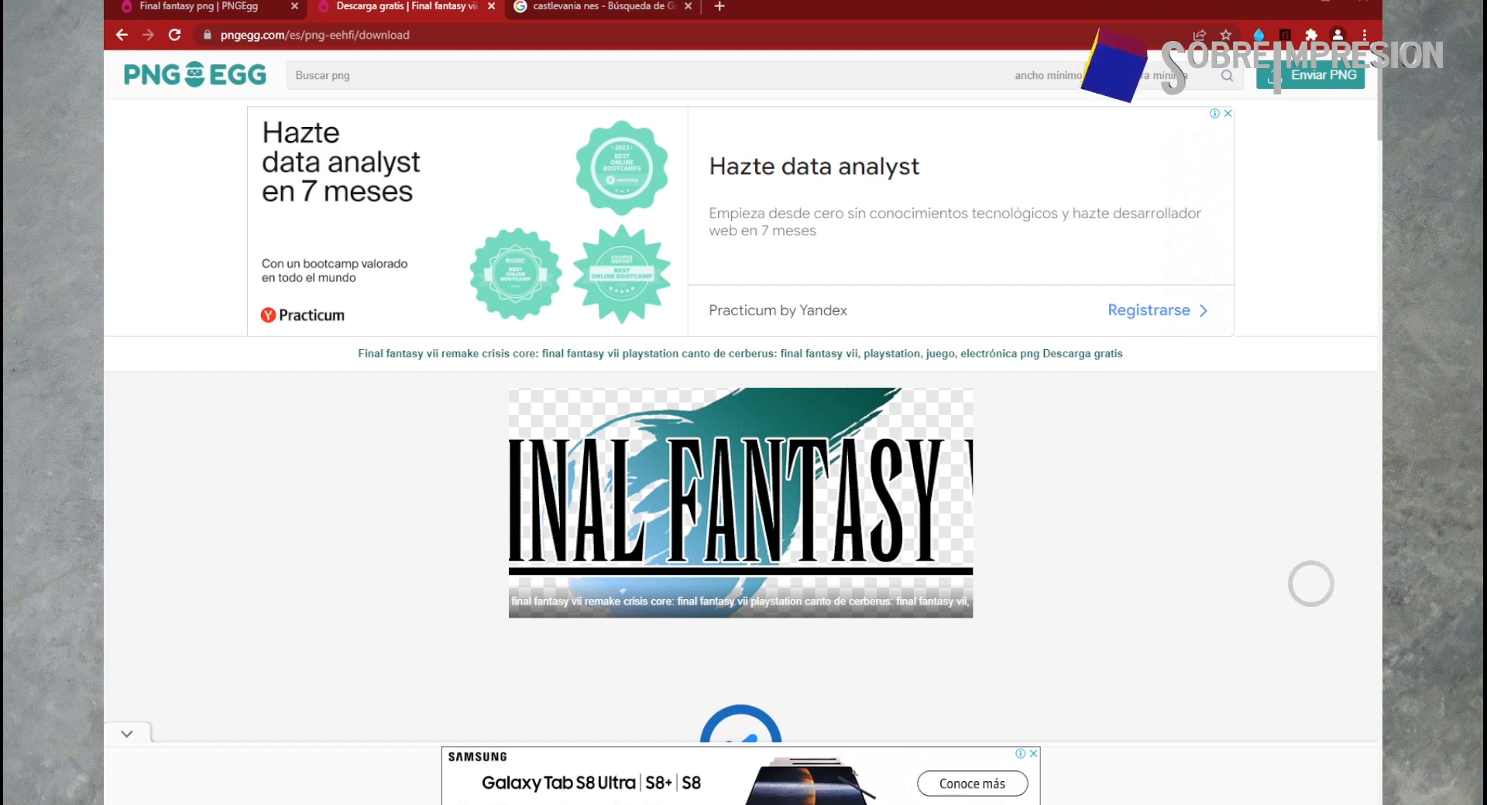
Step: Look through the related game logos and character images listed on the logo's download page
{"action": "scroll", "coordinate": [680, 461], "scroll_direction": "down", "scroll_amount": 20}
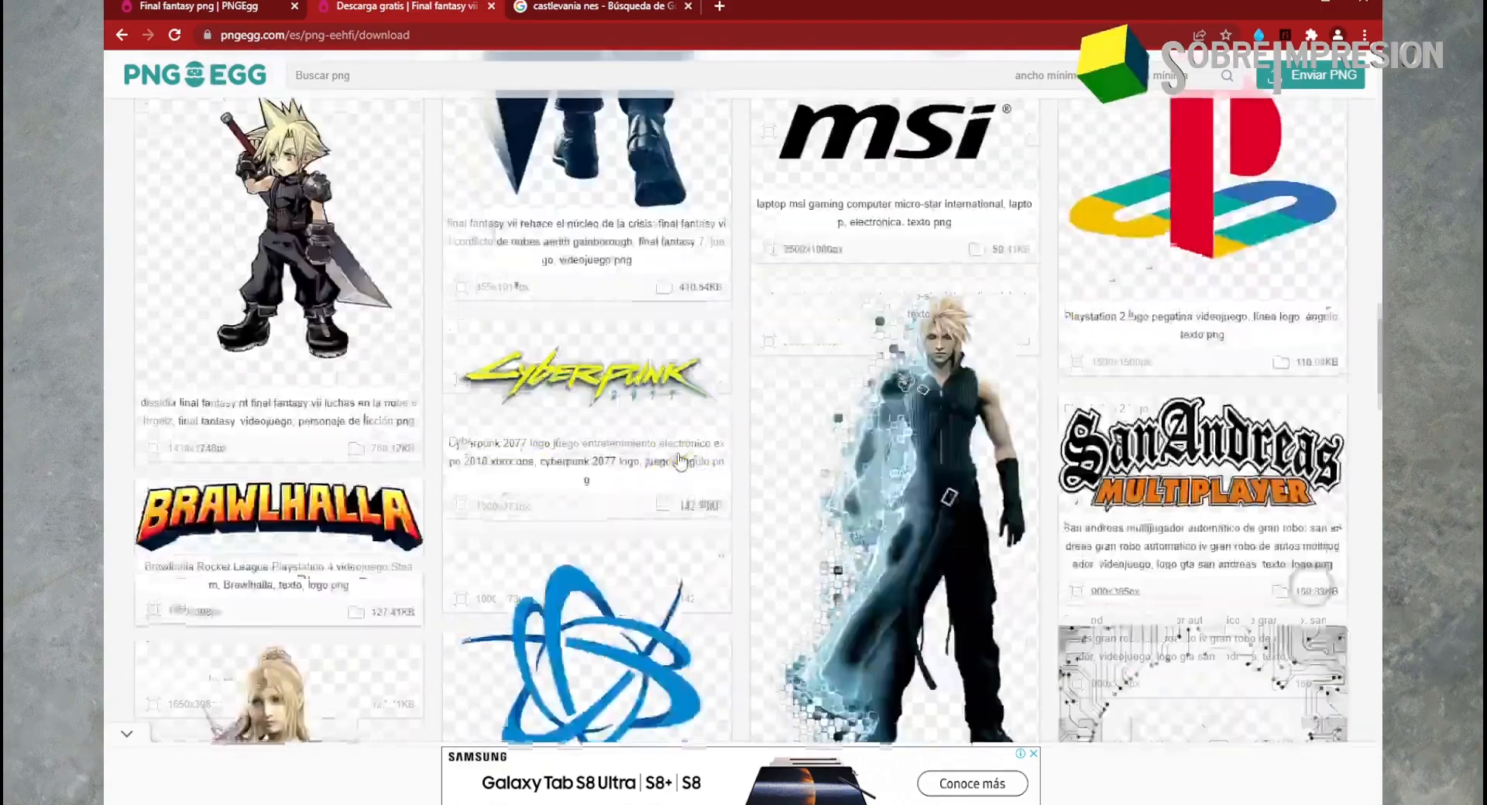
{"action": "scroll", "coordinate": [680, 461], "scroll_direction": "down", "scroll_amount": 20}
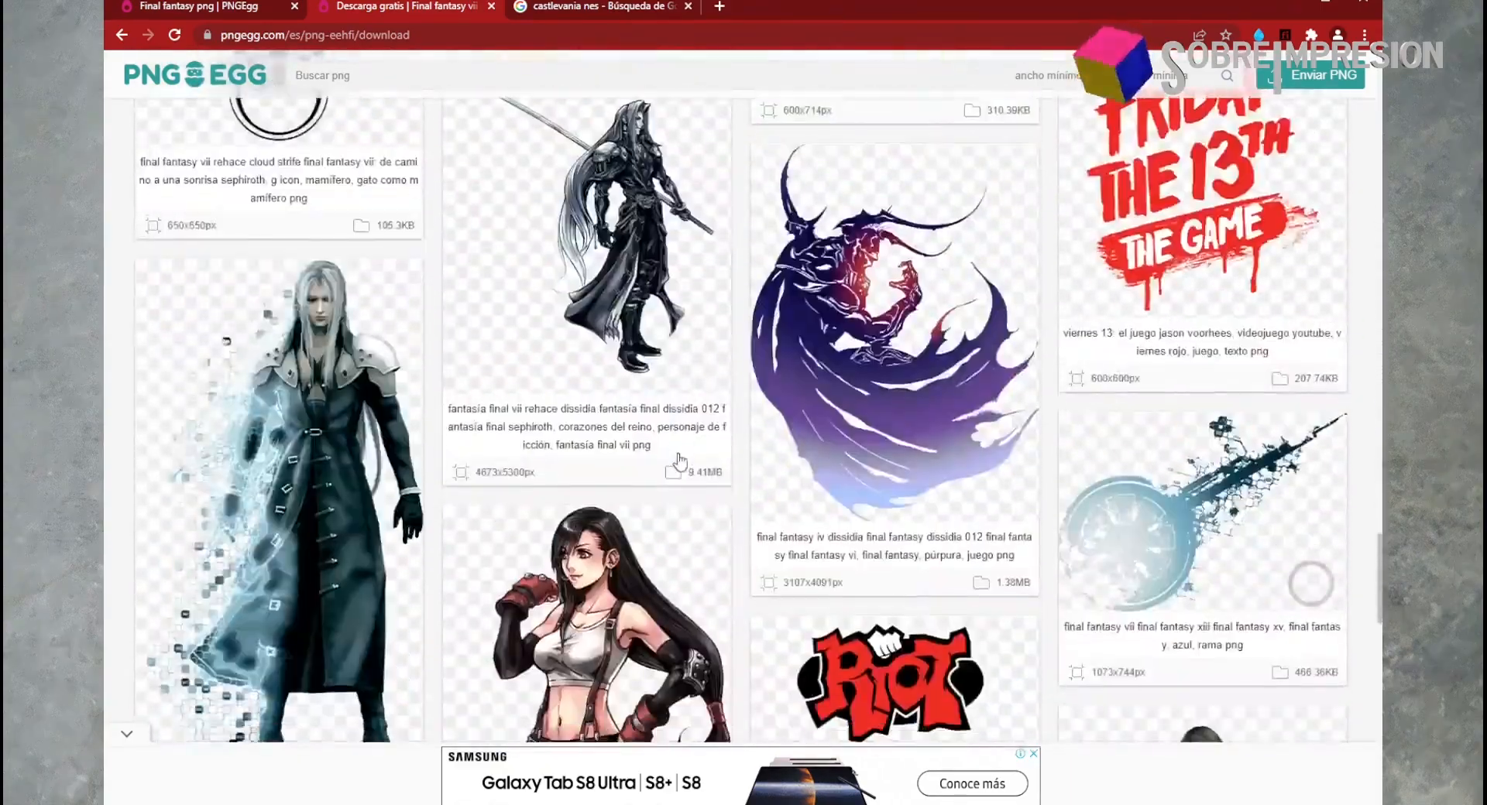
{"action": "scroll", "coordinate": [680, 461], "scroll_direction": "up", "scroll_amount": 6}
{"action": "scroll", "coordinate": [680, 461], "scroll_direction": "down", "scroll_amount": 16}
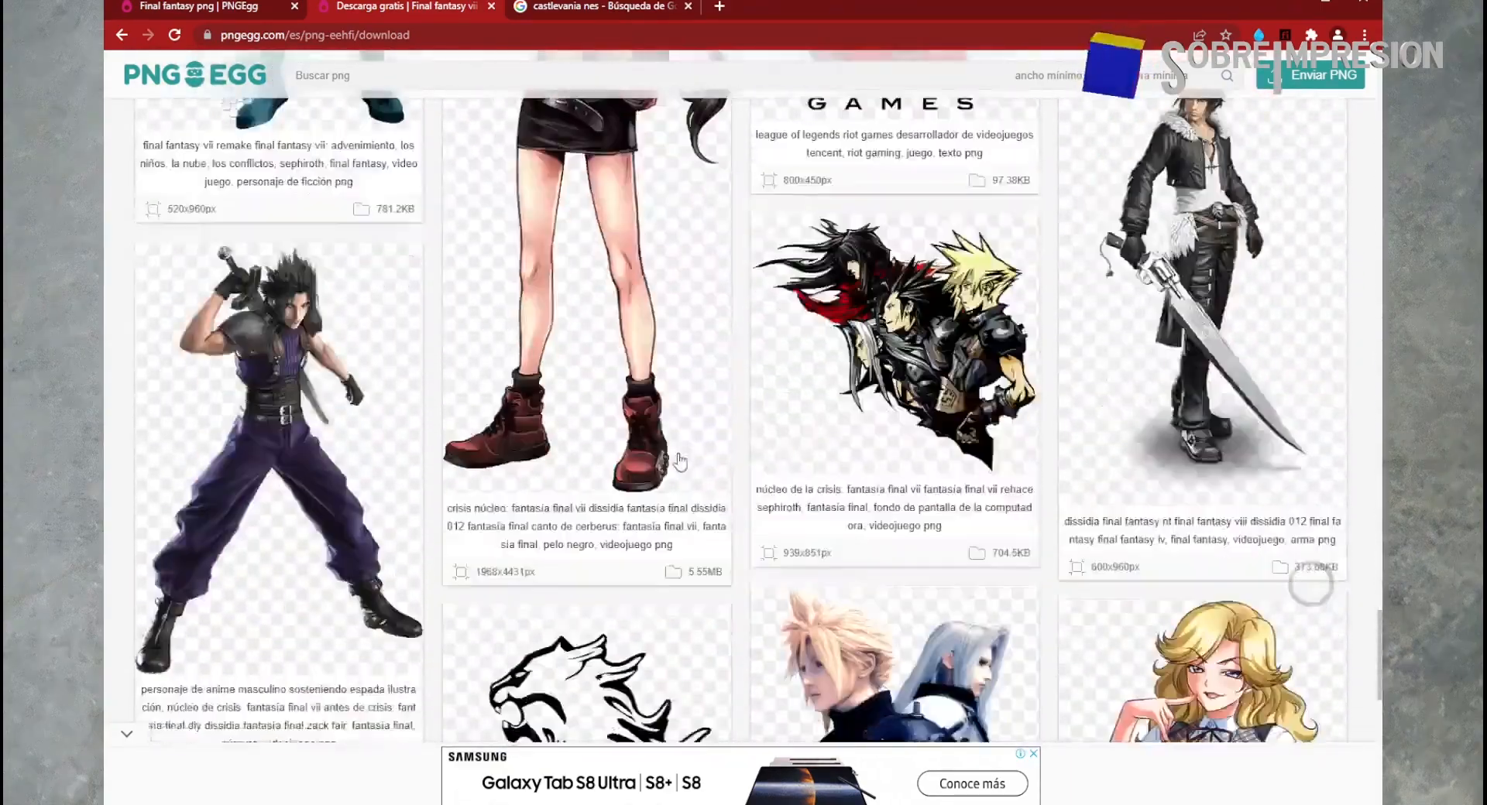
{"action": "scroll", "coordinate": [680, 461], "scroll_direction": "down", "scroll_amount": 7}
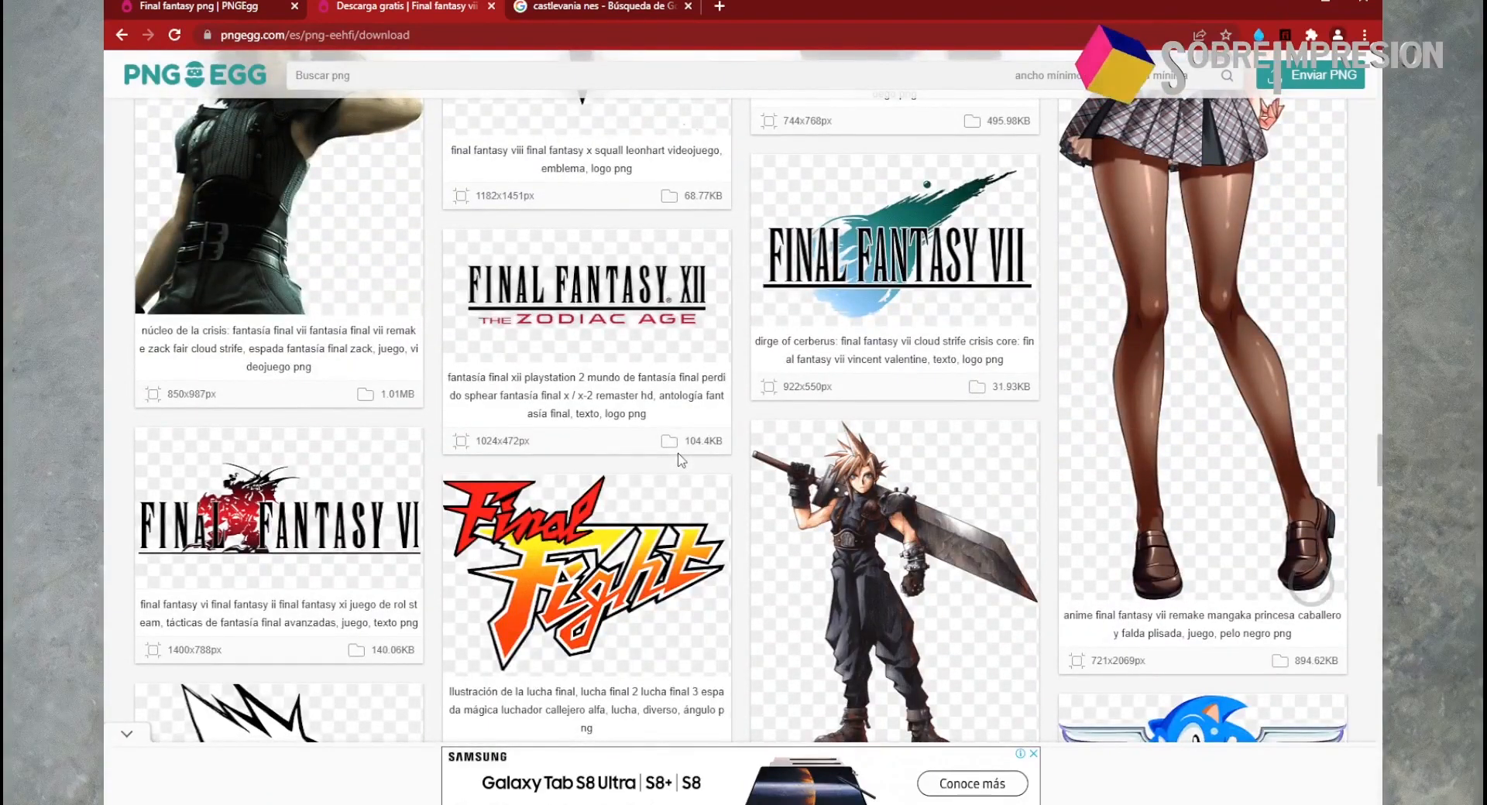
{"action": "scroll", "coordinate": [680, 461], "scroll_direction": "down", "scroll_amount": 8}
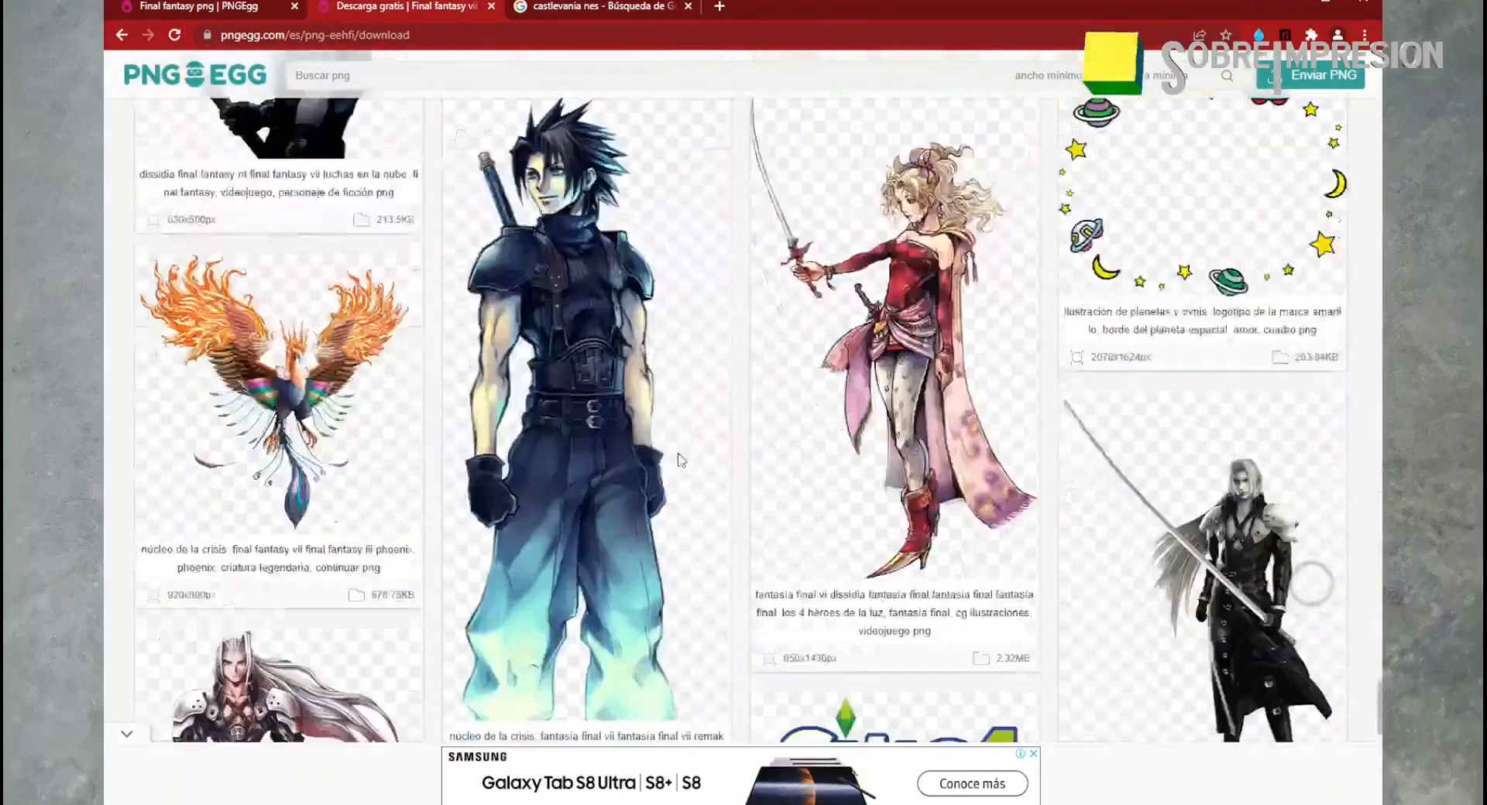
{"action": "scroll", "coordinate": [680, 461], "scroll_direction": "down", "scroll_amount": 6}
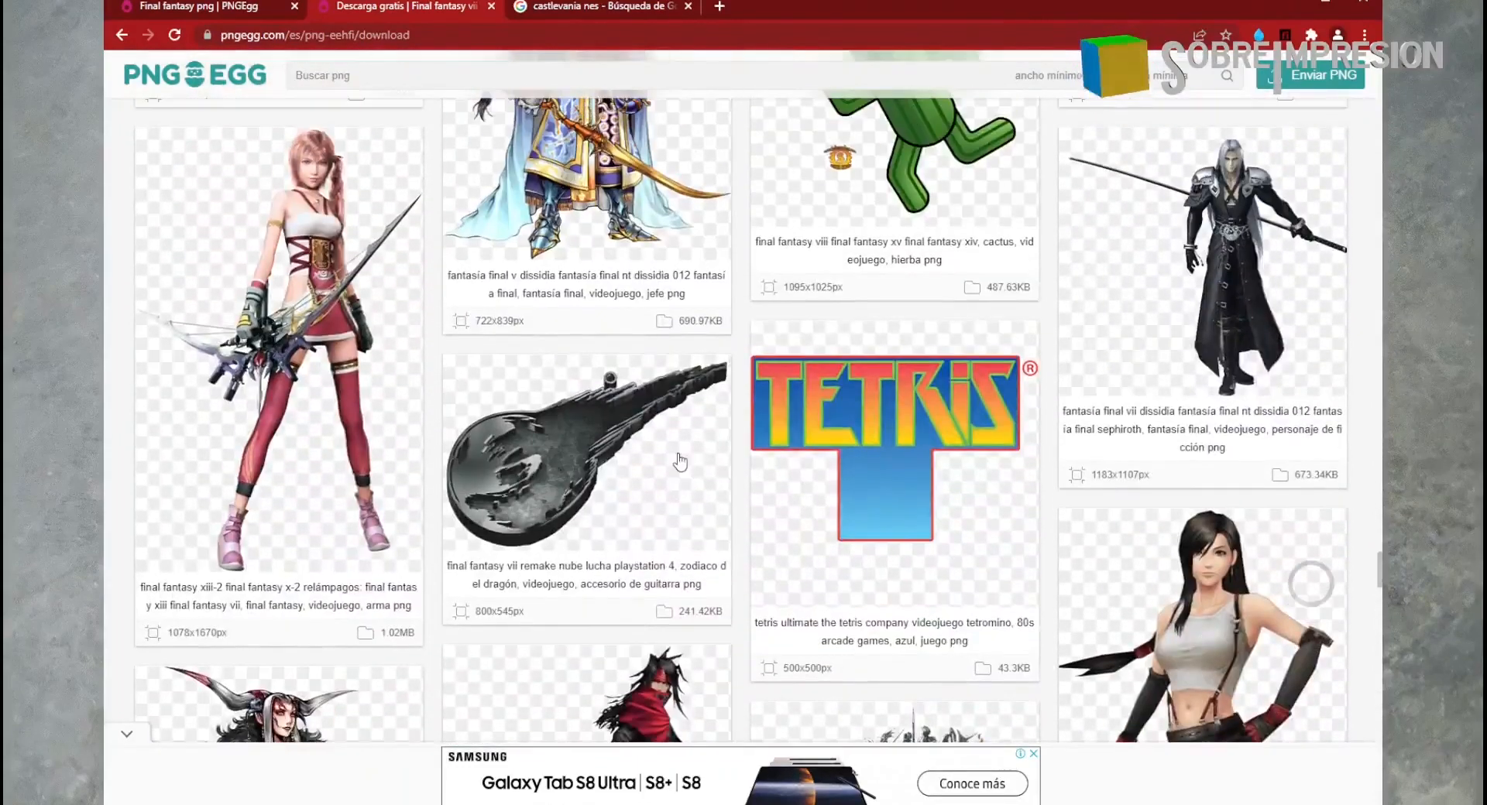
{"action": "scroll", "coordinate": [680, 461], "scroll_direction": "up", "scroll_amount": 2}
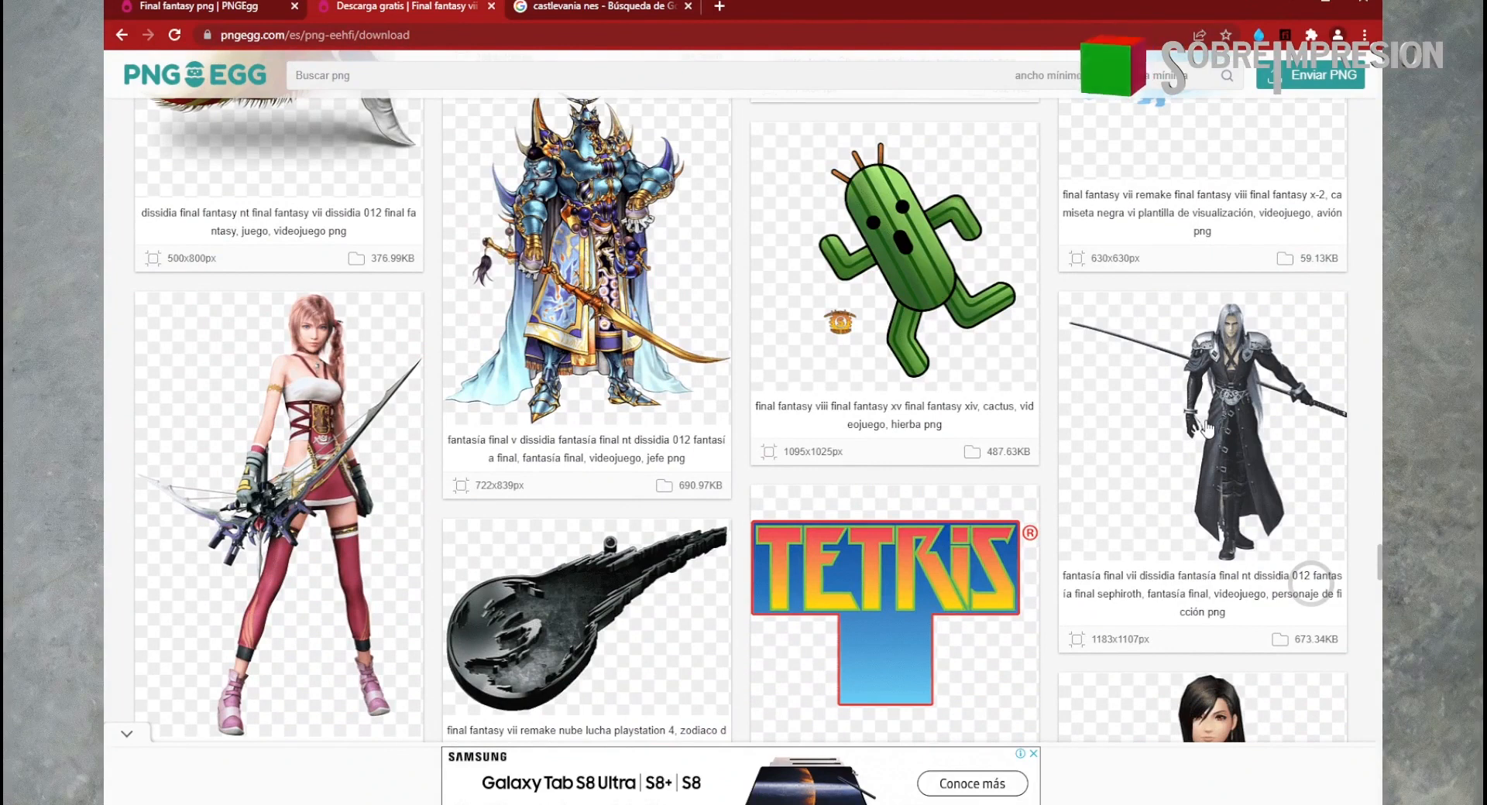
{"action": "scroll", "coordinate": [1205, 428], "scroll_direction": "down", "scroll_amount": 20}
{"action": "scroll", "coordinate": [1208, 428], "scroll_direction": "down", "scroll_amount": 20}
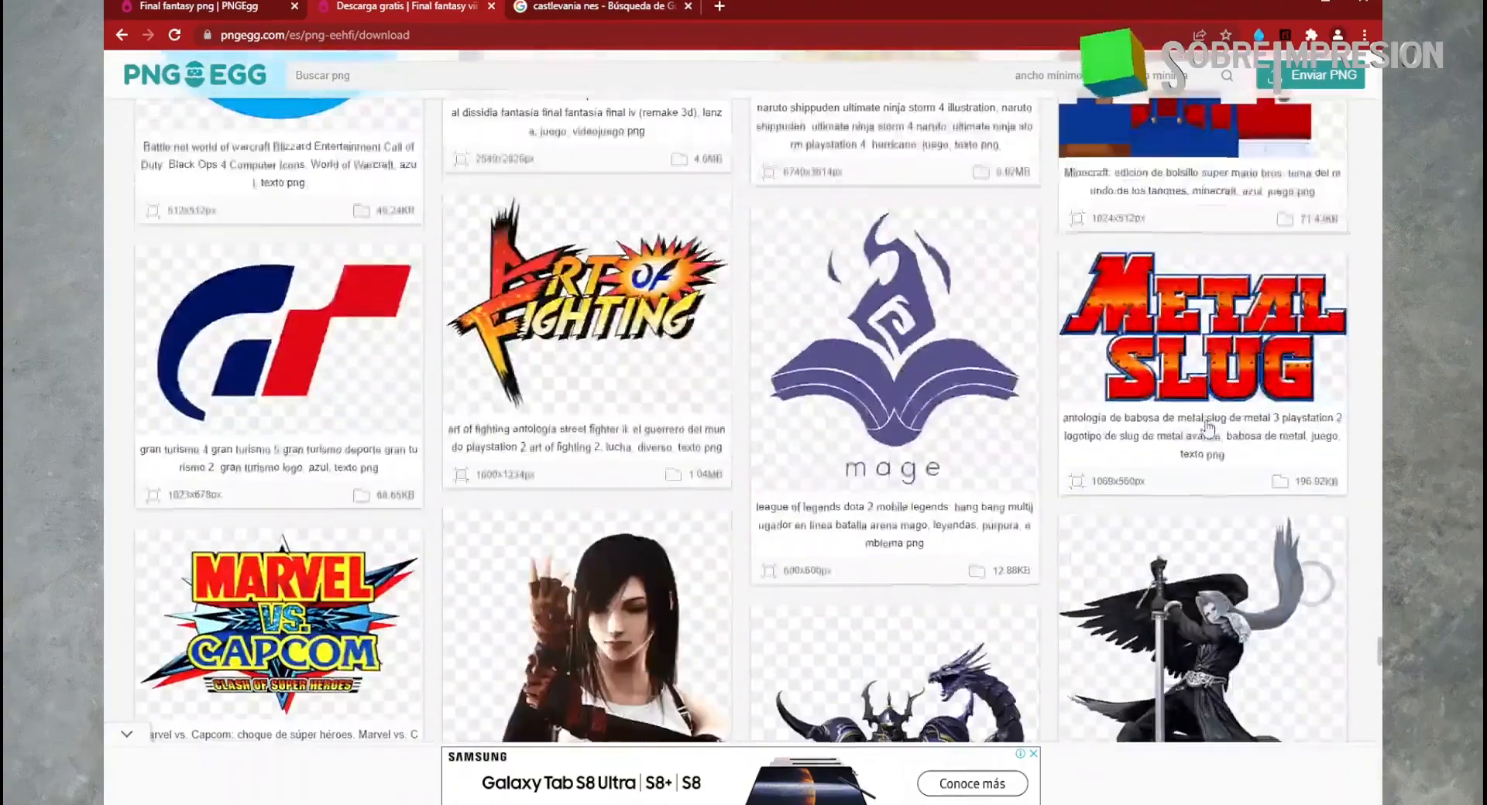
{"action": "scroll", "coordinate": [1207, 428], "scroll_direction": "down", "scroll_amount": 20}
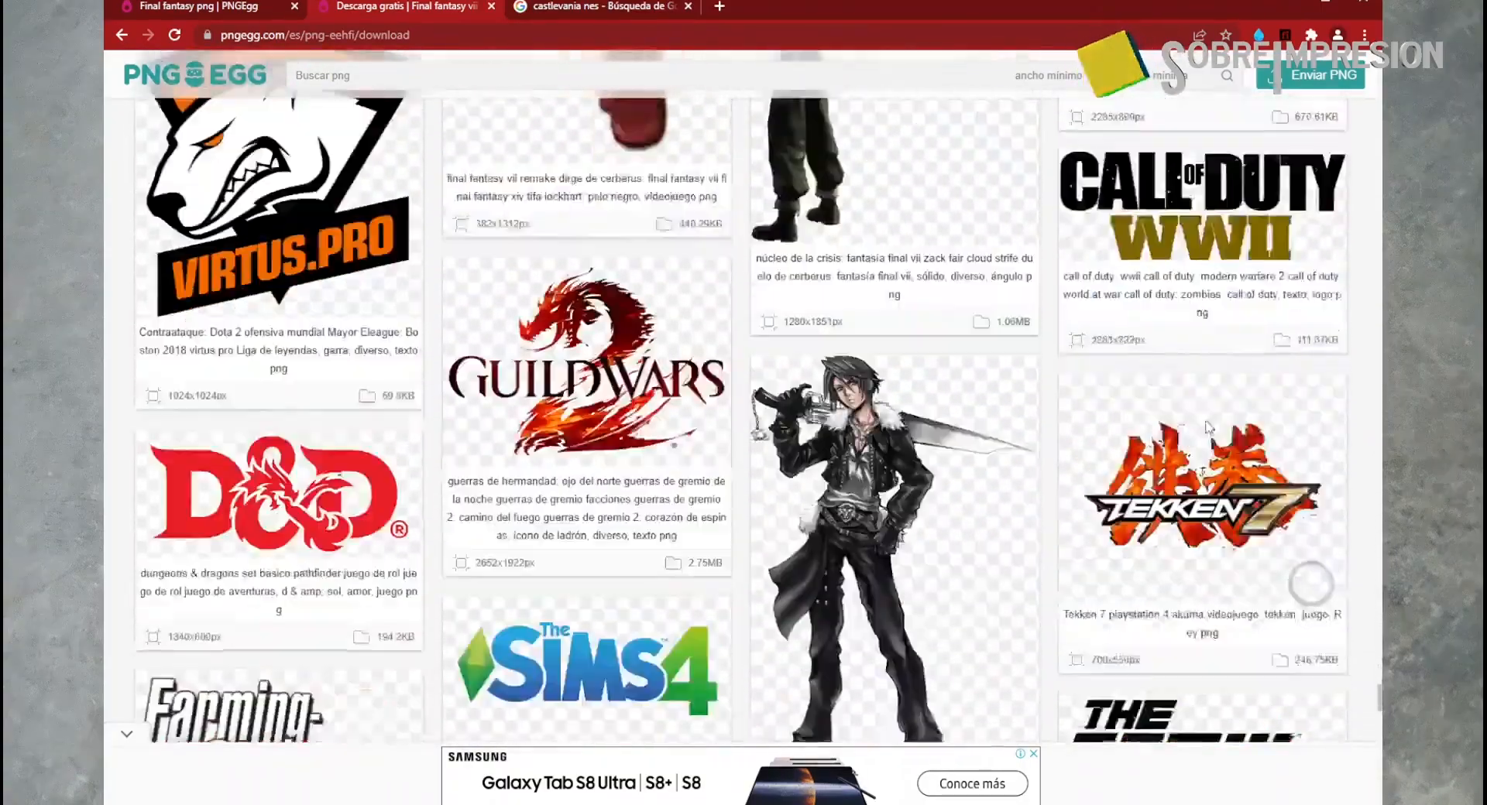
{"action": "scroll", "coordinate": [1207, 428], "scroll_direction": "down", "scroll_amount": 20}
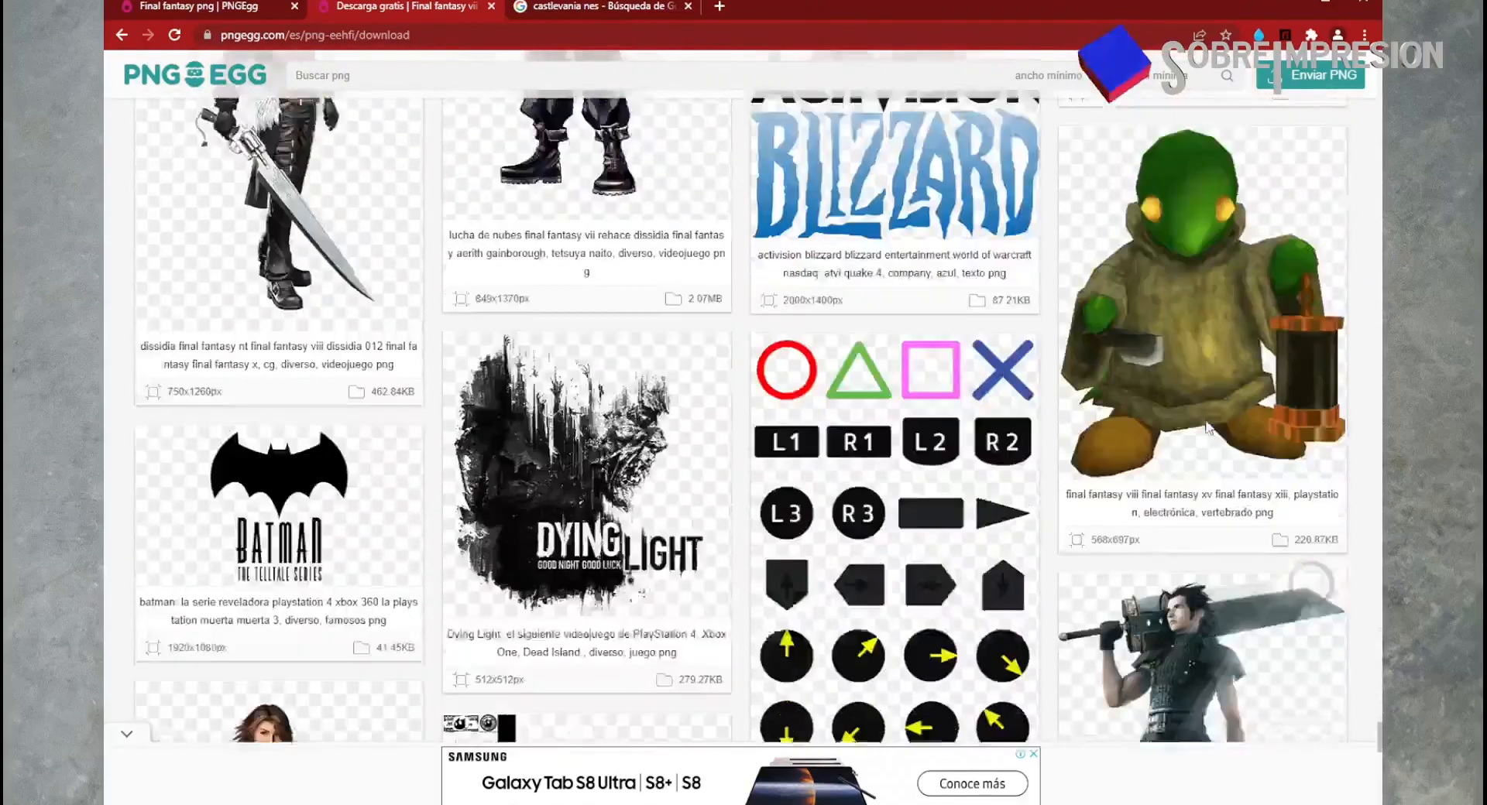
{"action": "scroll", "coordinate": [1205, 419], "scroll_direction": "down", "scroll_amount": 1}
{"action": "left_click", "coordinate": [200, 87]}
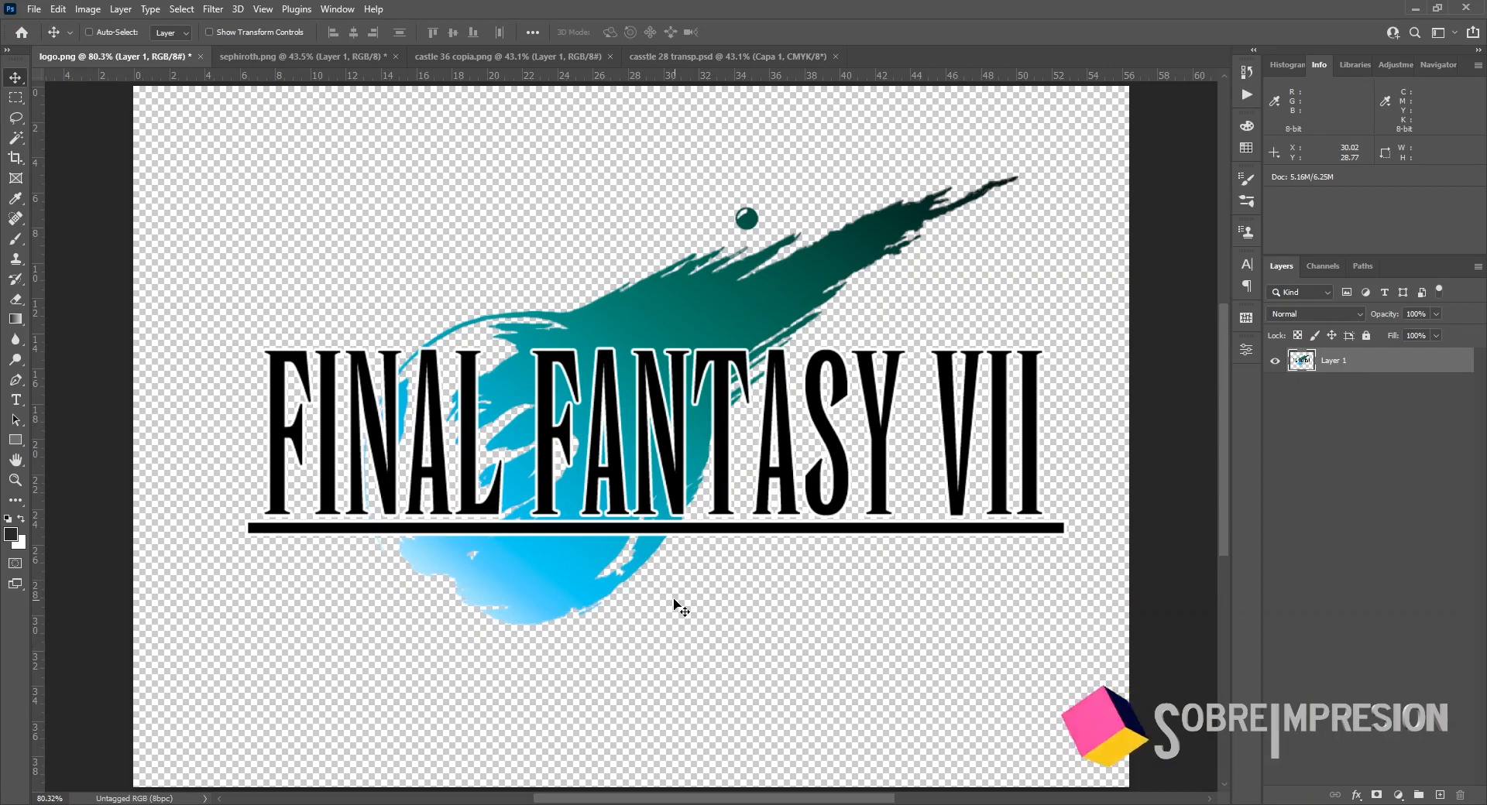
Step: Switch to Photoshop and open the image size settings of logo.png
{"action": "left_click", "coordinate": [87, 9]}
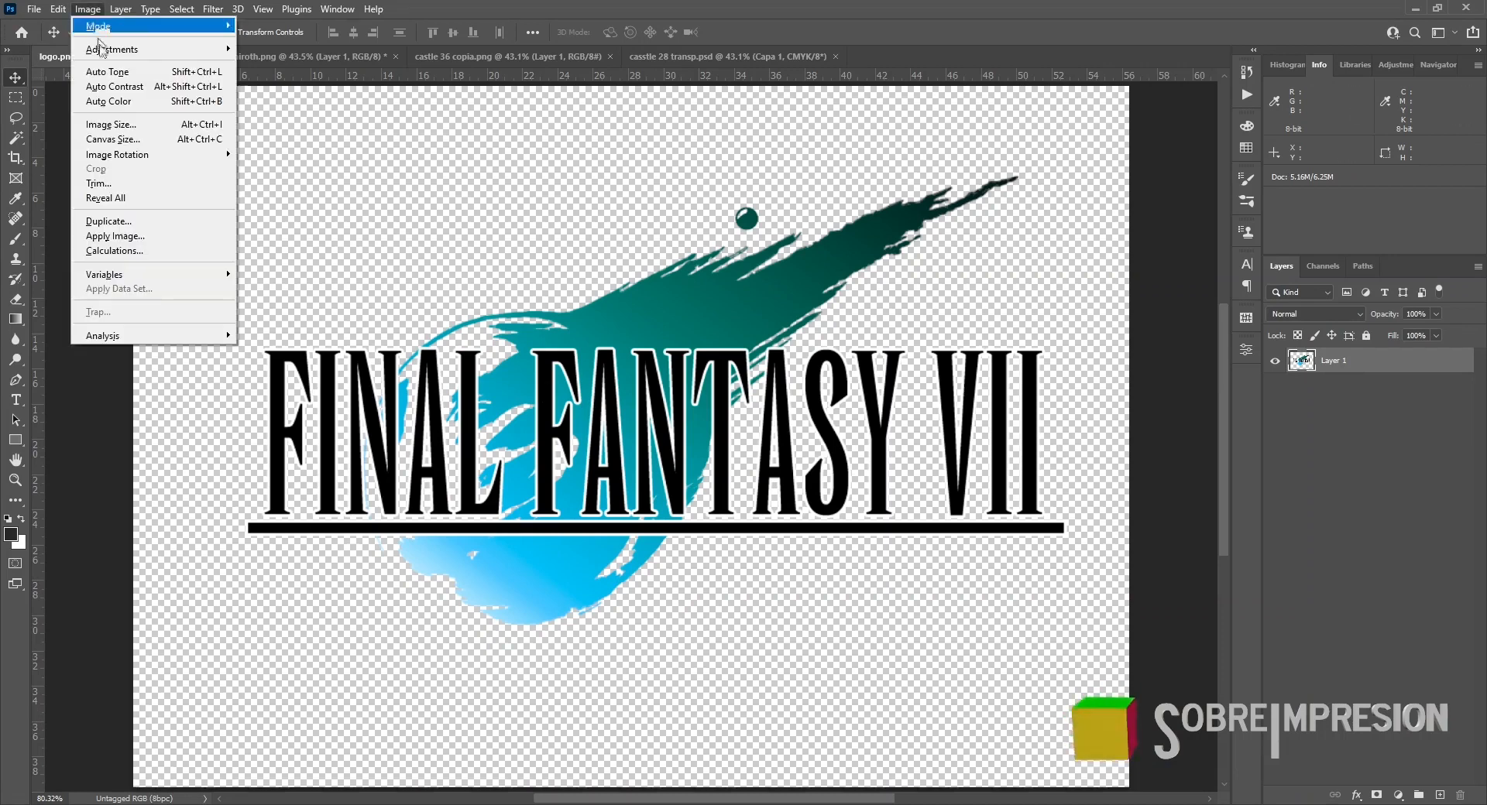
{"action": "left_click", "coordinate": [118, 127]}
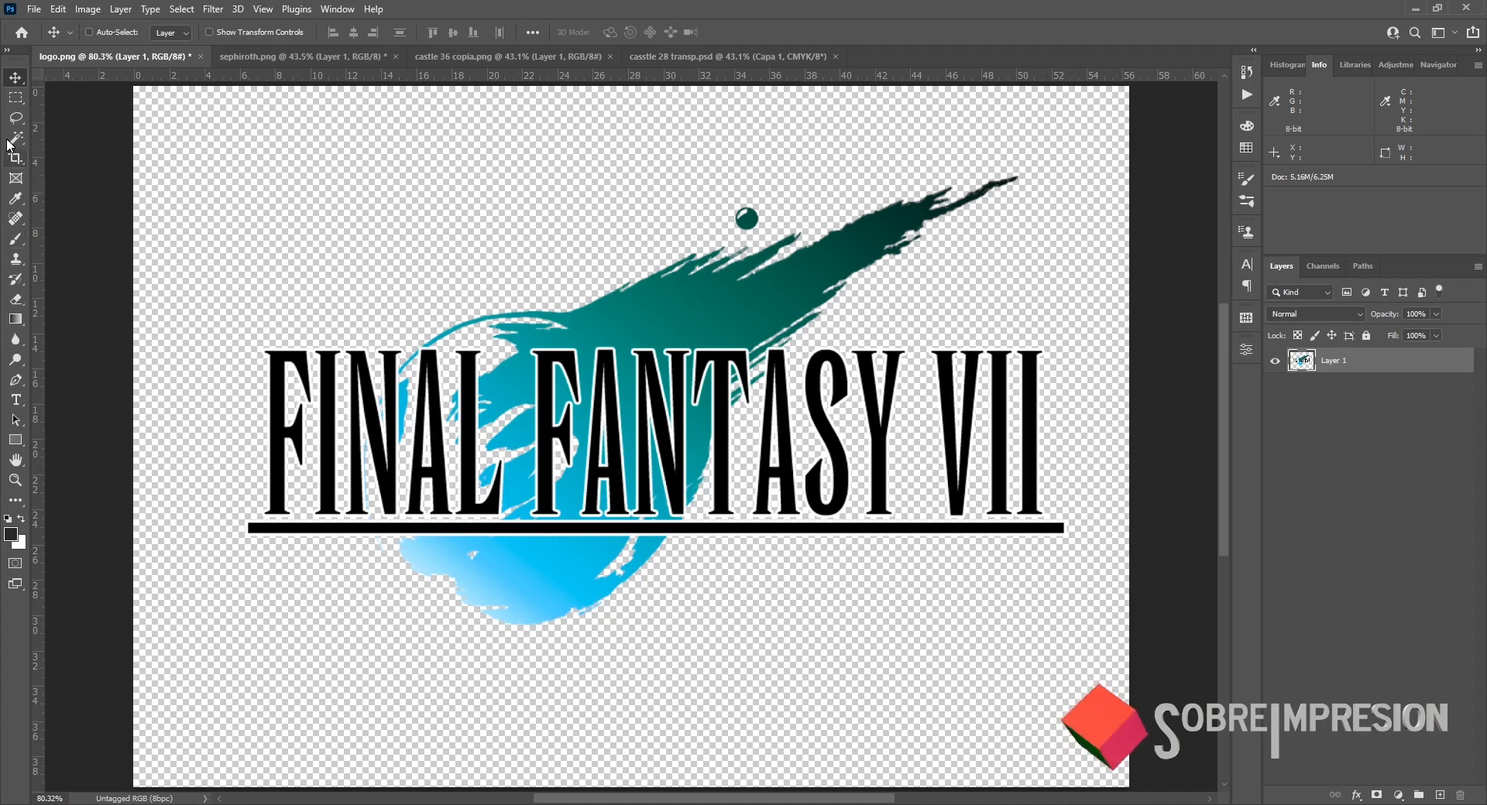
Step: Crop the empty margins around the Final Fantasy VII logo to a canvas of about 47.66 by 26.6 cm
{"action": "key", "text": "c"}
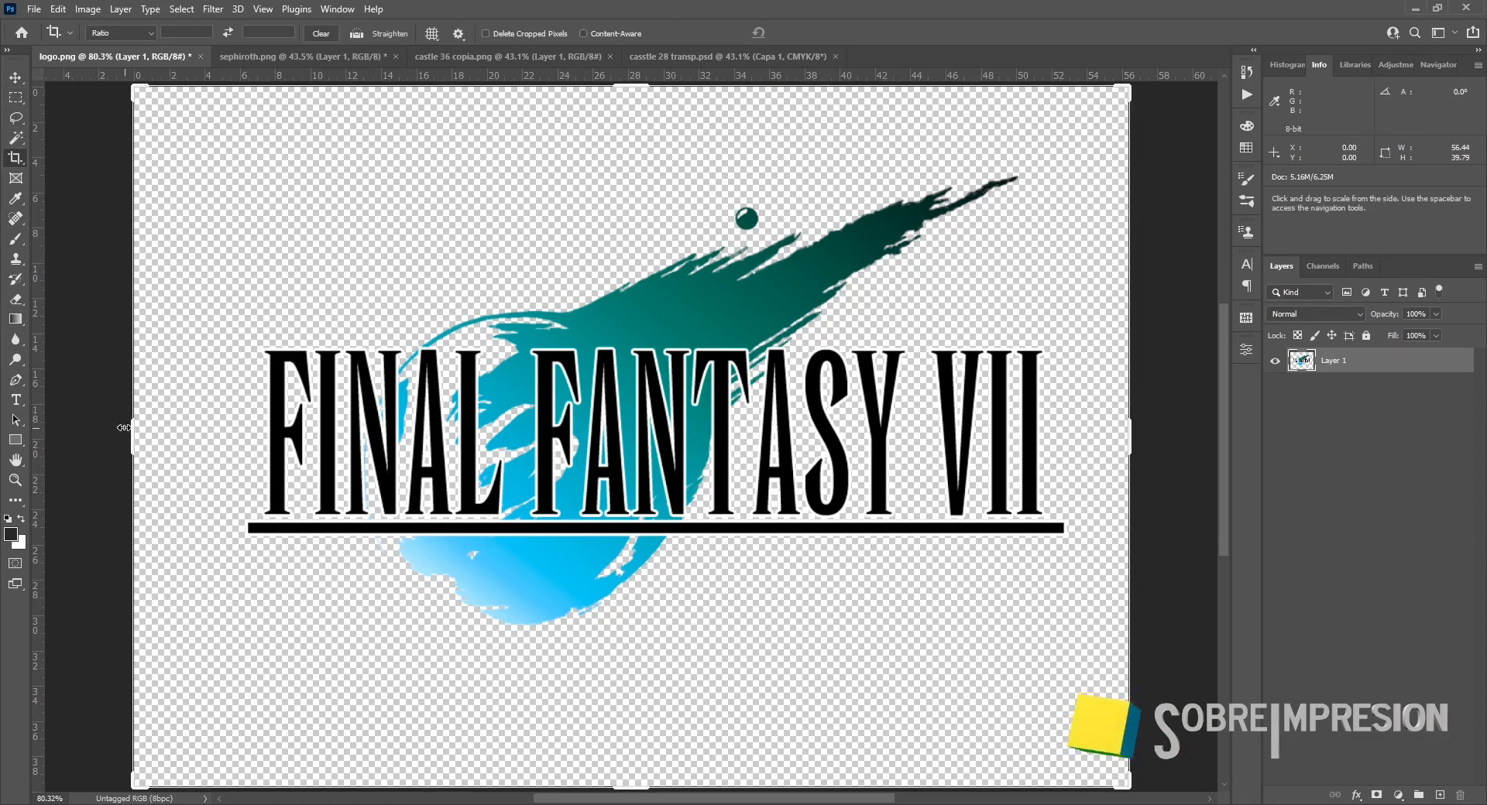
{"action": "left_click_drag", "start_coordinate": [129, 430], "coordinate": [199, 419]}
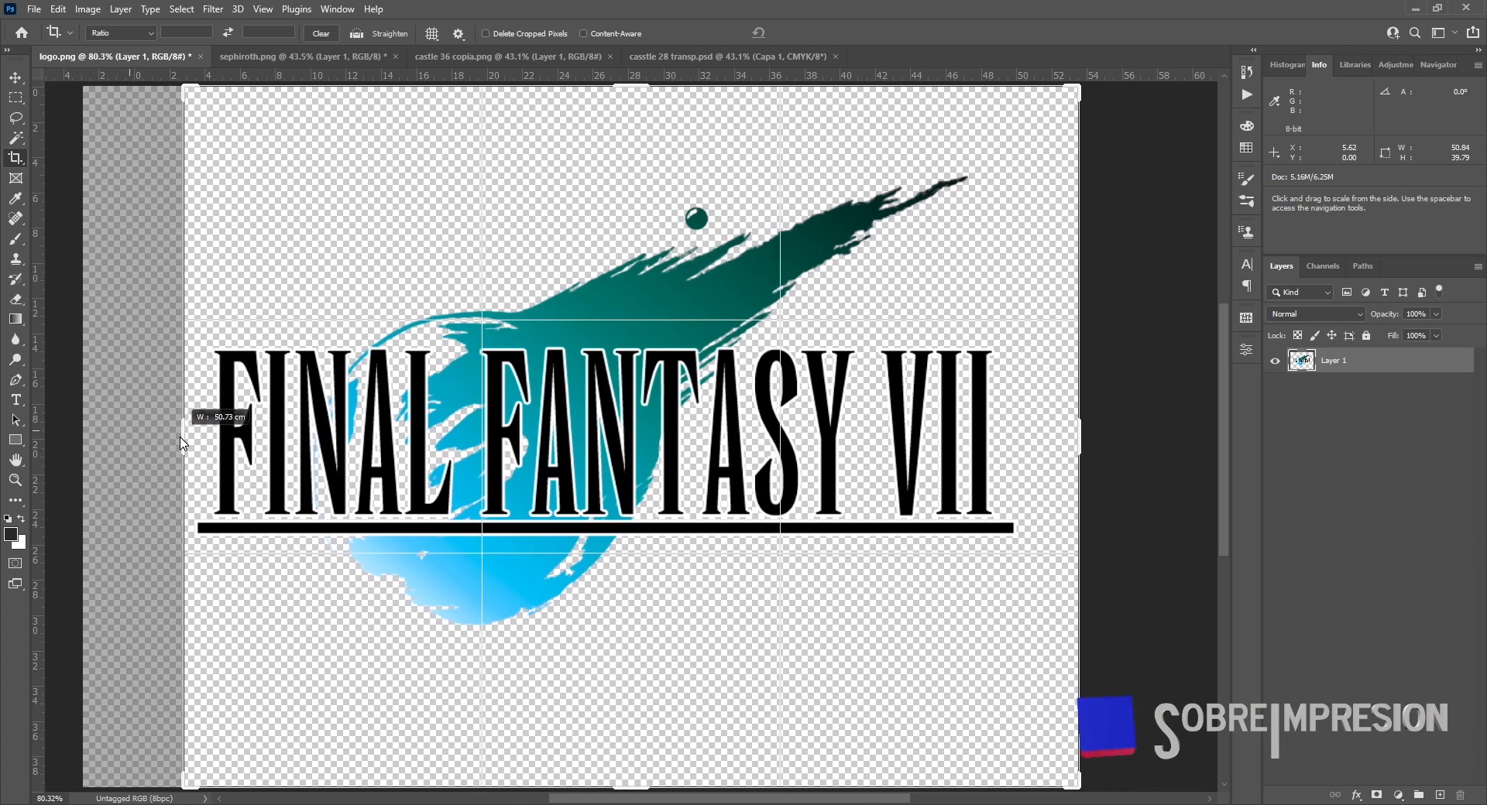
{"action": "left_click_drag", "start_coordinate": [1078, 444], "coordinate": [1055, 444]}
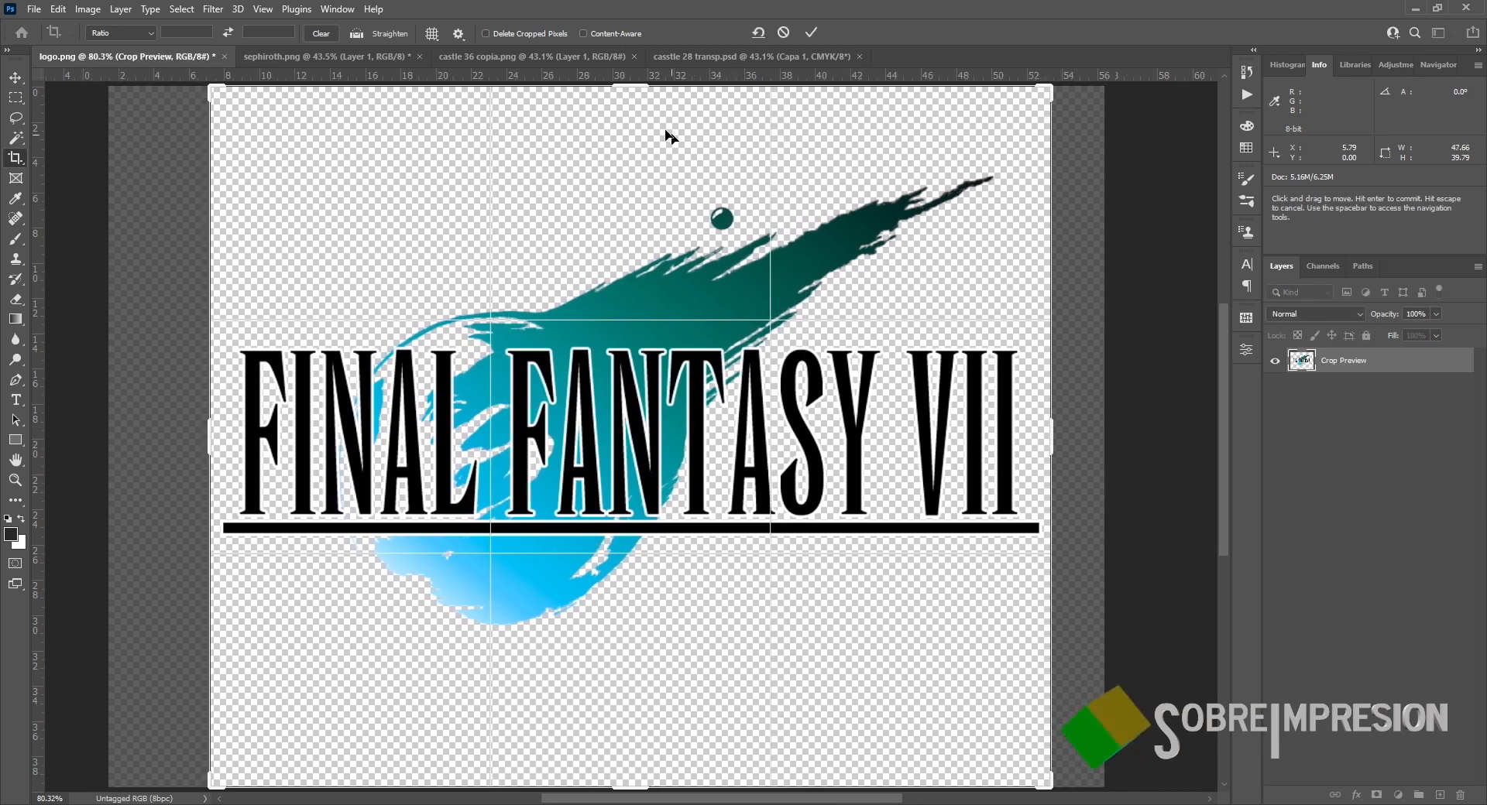
{"action": "left_click_drag", "start_coordinate": [634, 92], "coordinate": [638, 129]}
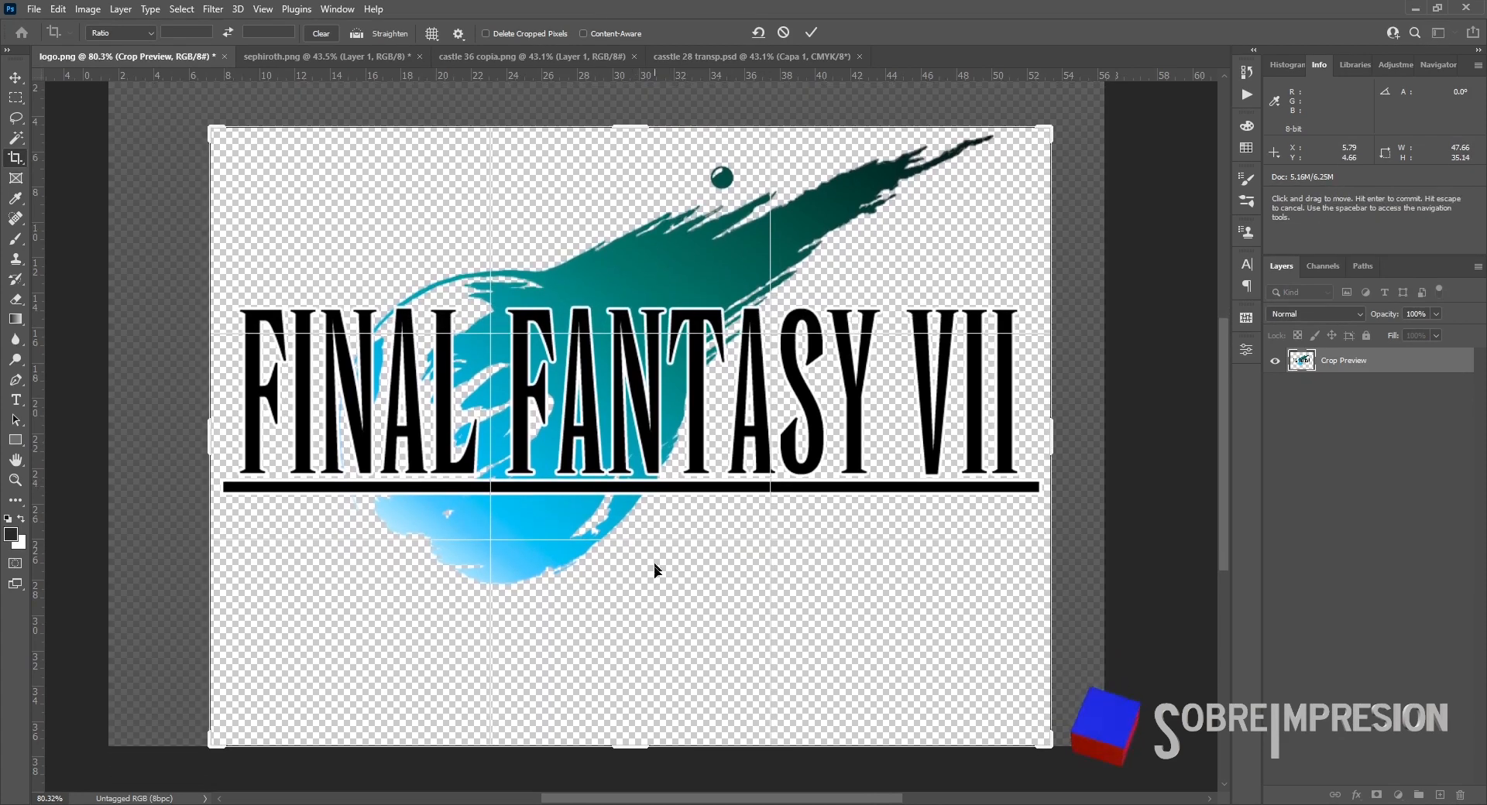
{"action": "left_click_drag", "start_coordinate": [638, 737], "coordinate": [634, 675]}
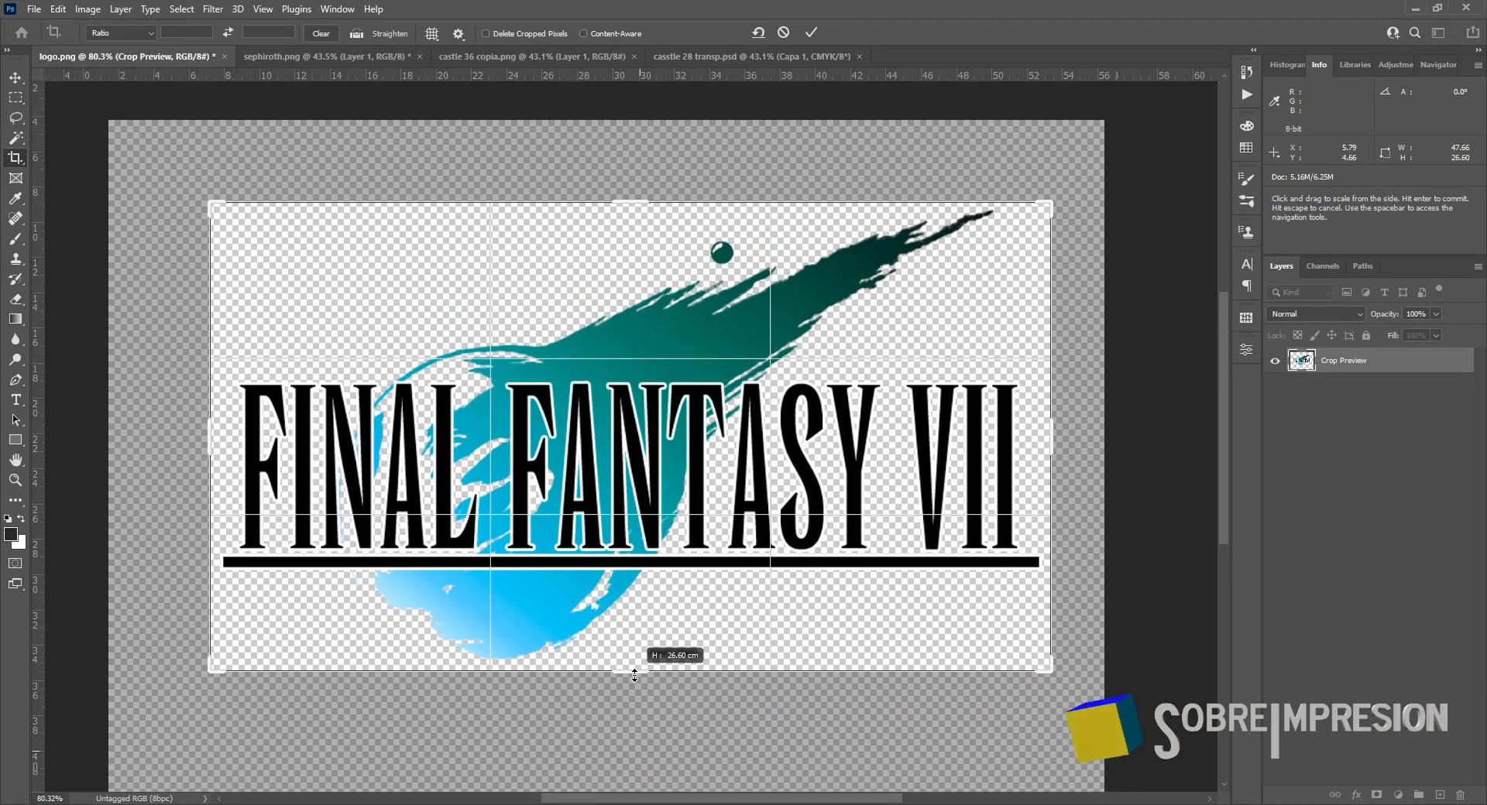
{"action": "key", "text": "Return"}
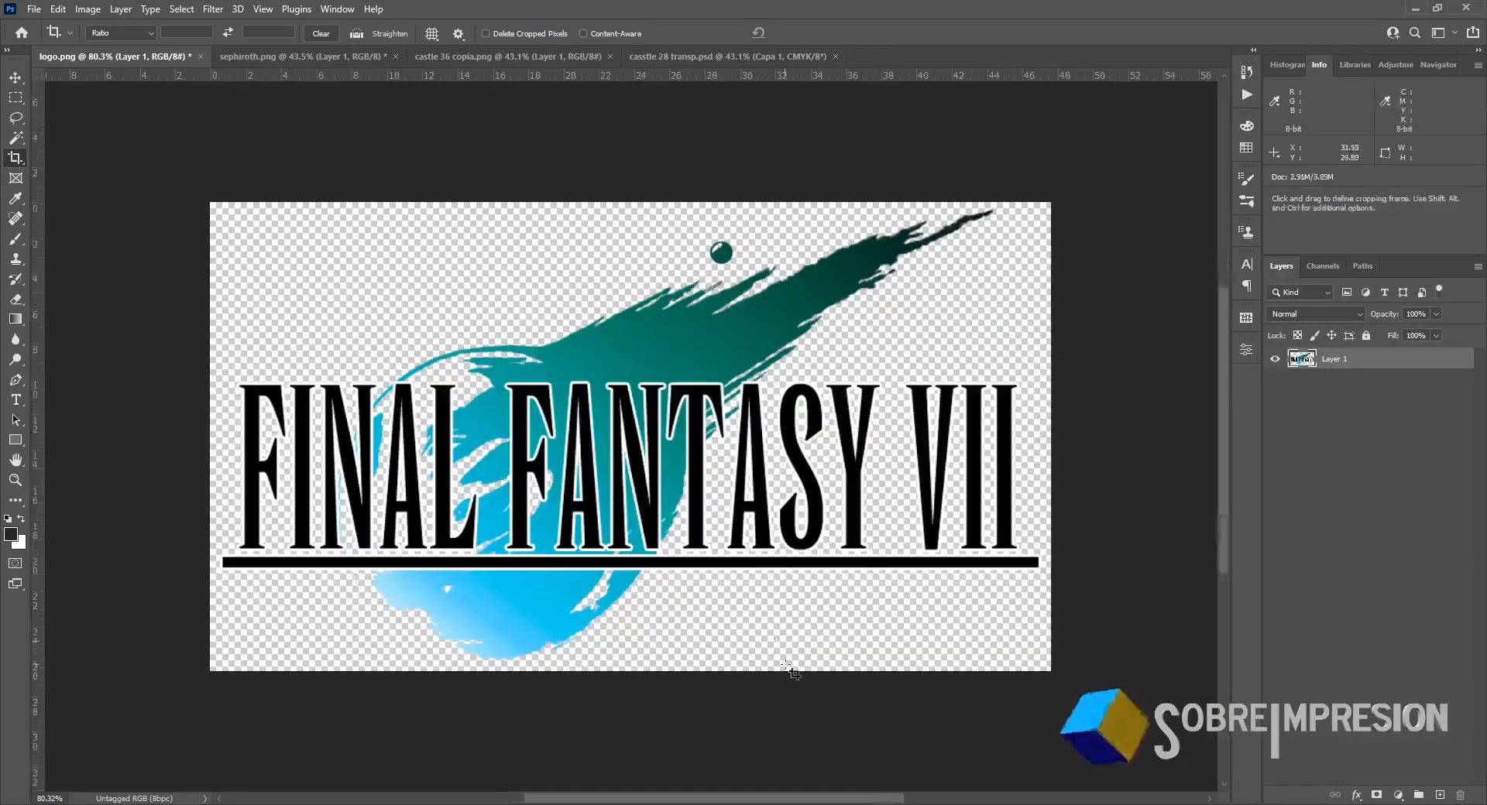
Step: Add a solid black (#000000) color fill layer and place it beneath the logo layer
{"action": "left_click", "coordinate": [121, 9]}
{"action": "mouse_move", "coordinate": [224, 199]}
{"action": "left_click", "coordinate": [294, 203]}
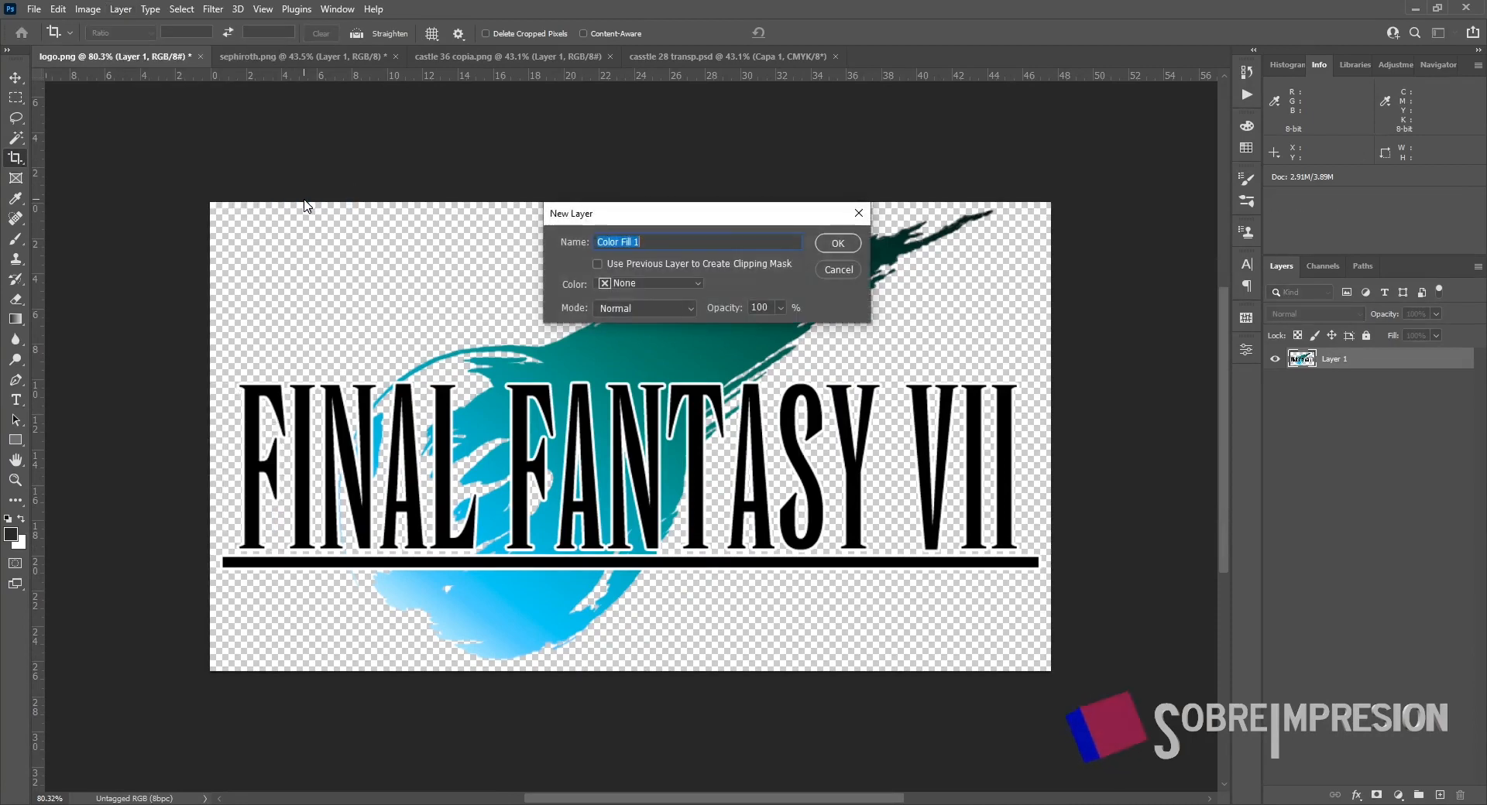
{"action": "left_click", "coordinate": [836, 246]}
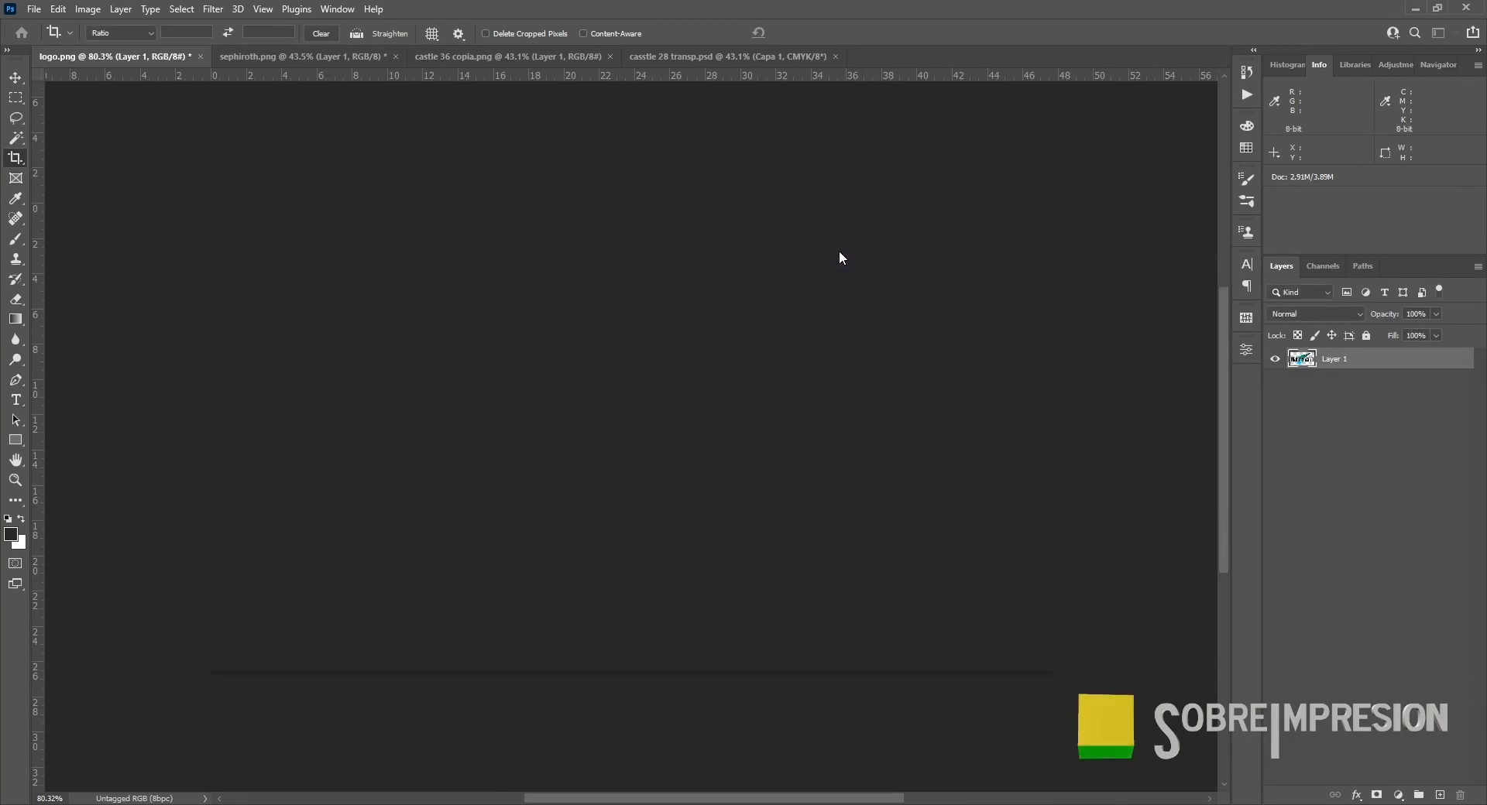
{"action": "left_click_drag", "start_coordinate": [1048, 285], "coordinate": [890, 339]}
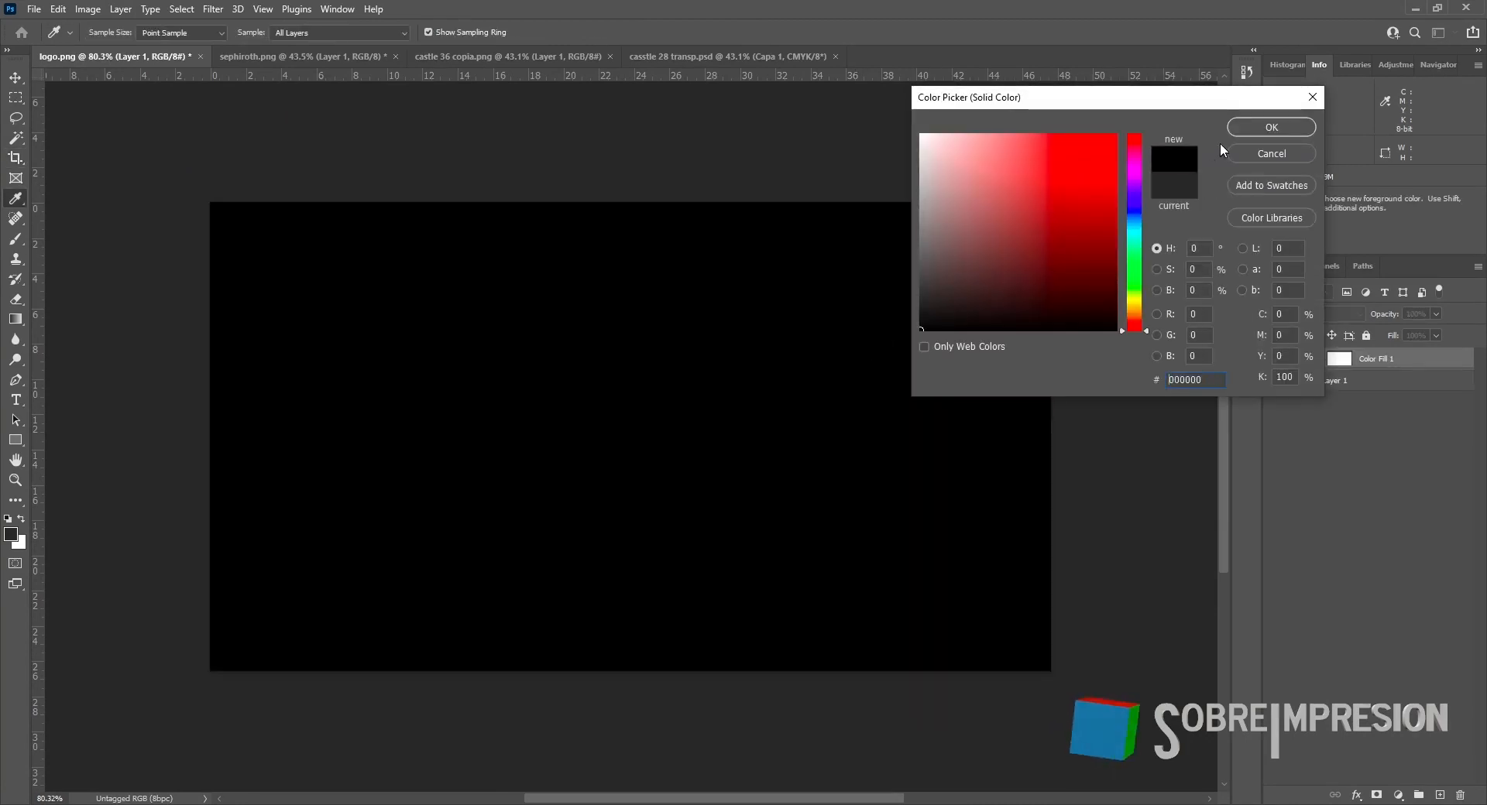
{"action": "left_click", "coordinate": [1271, 127]}
{"action": "left_click_drag", "start_coordinate": [1420, 361], "coordinate": [1422, 385]}
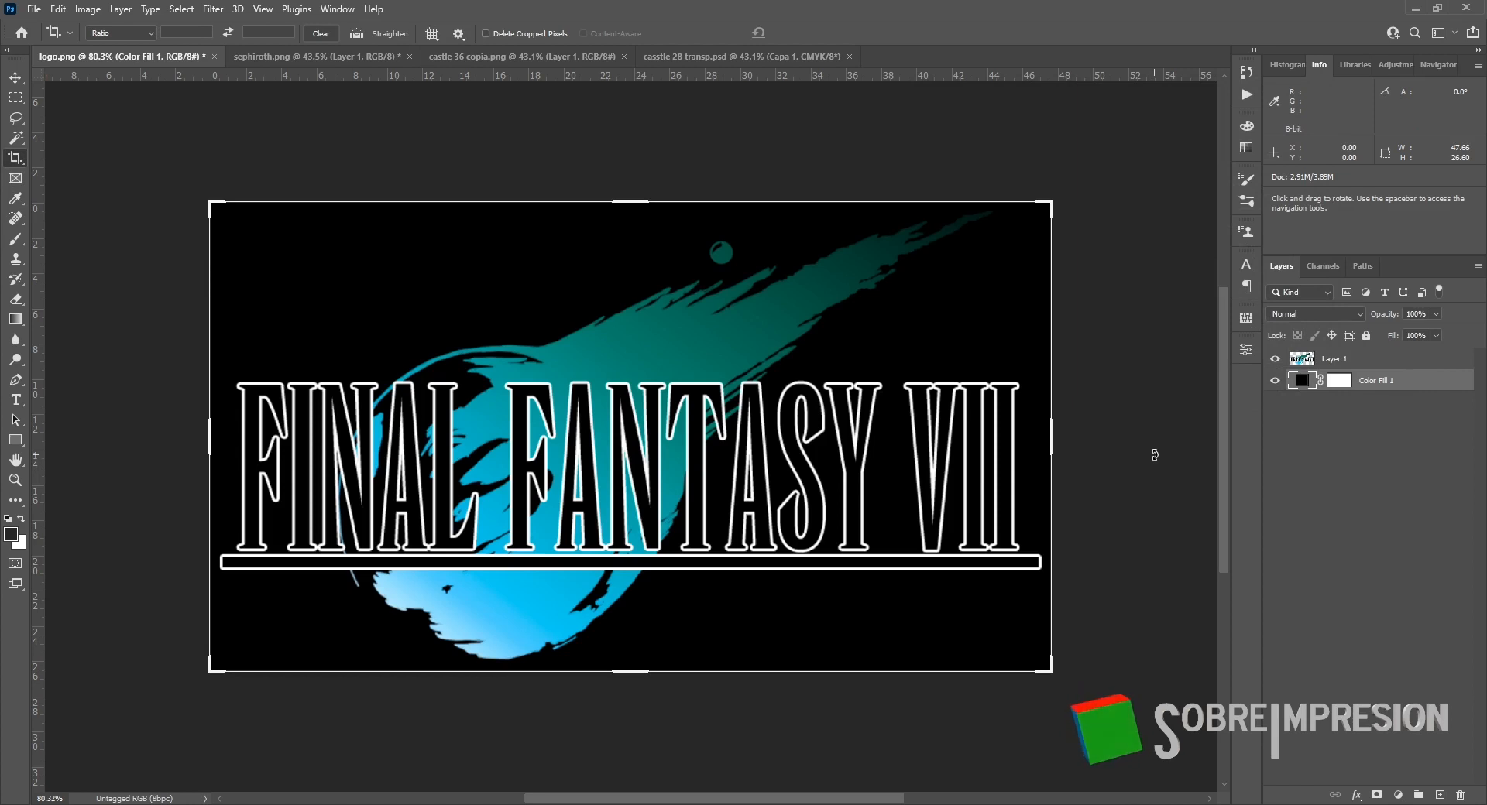
Step: Toggle the black fill layer's visibility to compare the logo on both backgrounds, and delete that fill layer
{"action": "left_click", "coordinate": [1275, 381]}
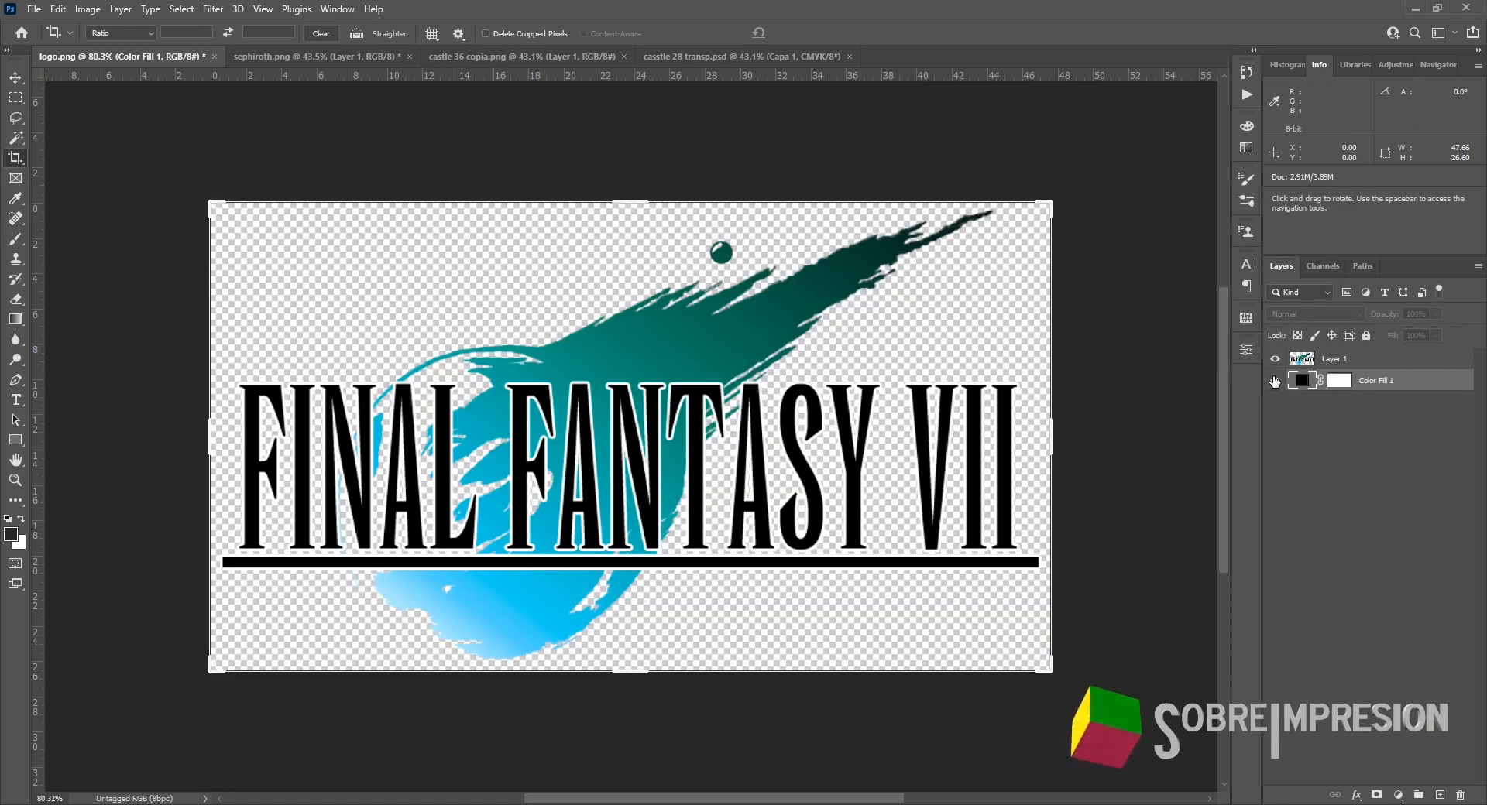
{"action": "left_click", "coordinate": [1275, 381]}
{"action": "left_click", "coordinate": [1275, 381]}
{"action": "left_click", "coordinate": [1275, 381]}
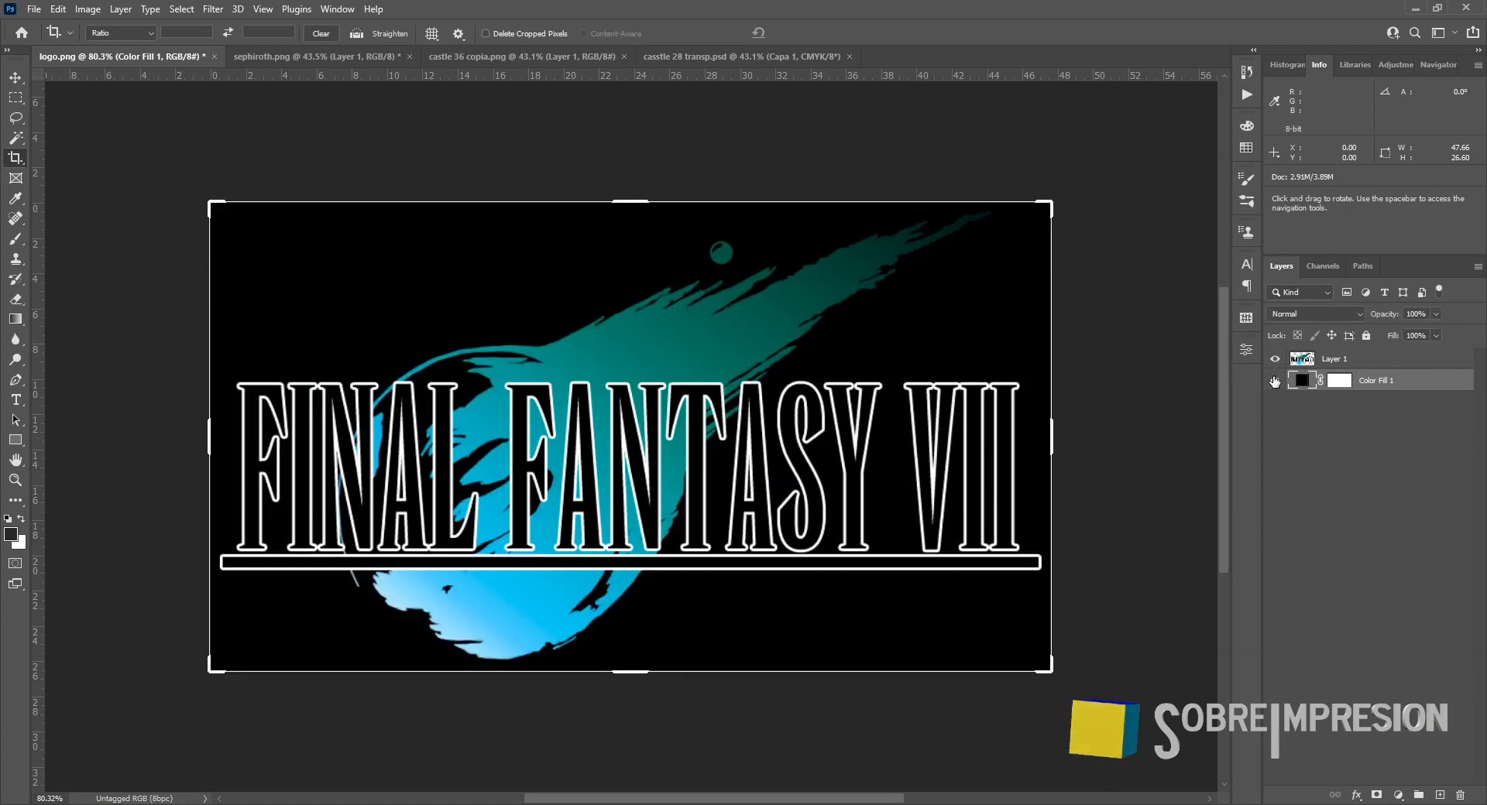
{"action": "left_click", "coordinate": [1276, 381]}
{"action": "left_click", "coordinate": [1275, 381]}
{"action": "left_click", "coordinate": [1276, 381]}
{"action": "left_click_drag", "start_coordinate": [1400, 383], "coordinate": [1459, 795]}
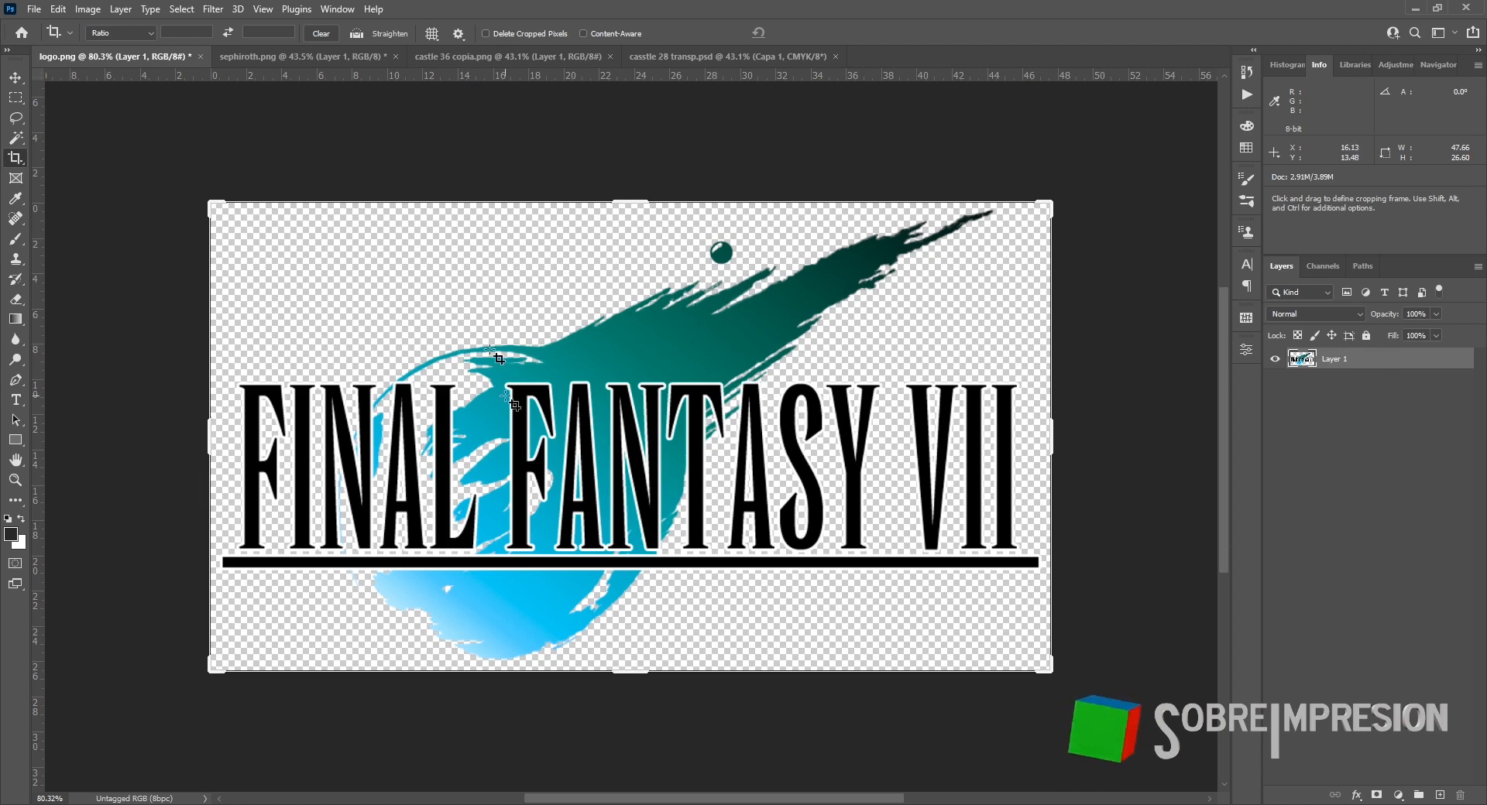
Step: In the logo's image size settings, turn off resampling and set the width to 28 cm
{"action": "left_click", "coordinate": [84, 10]}
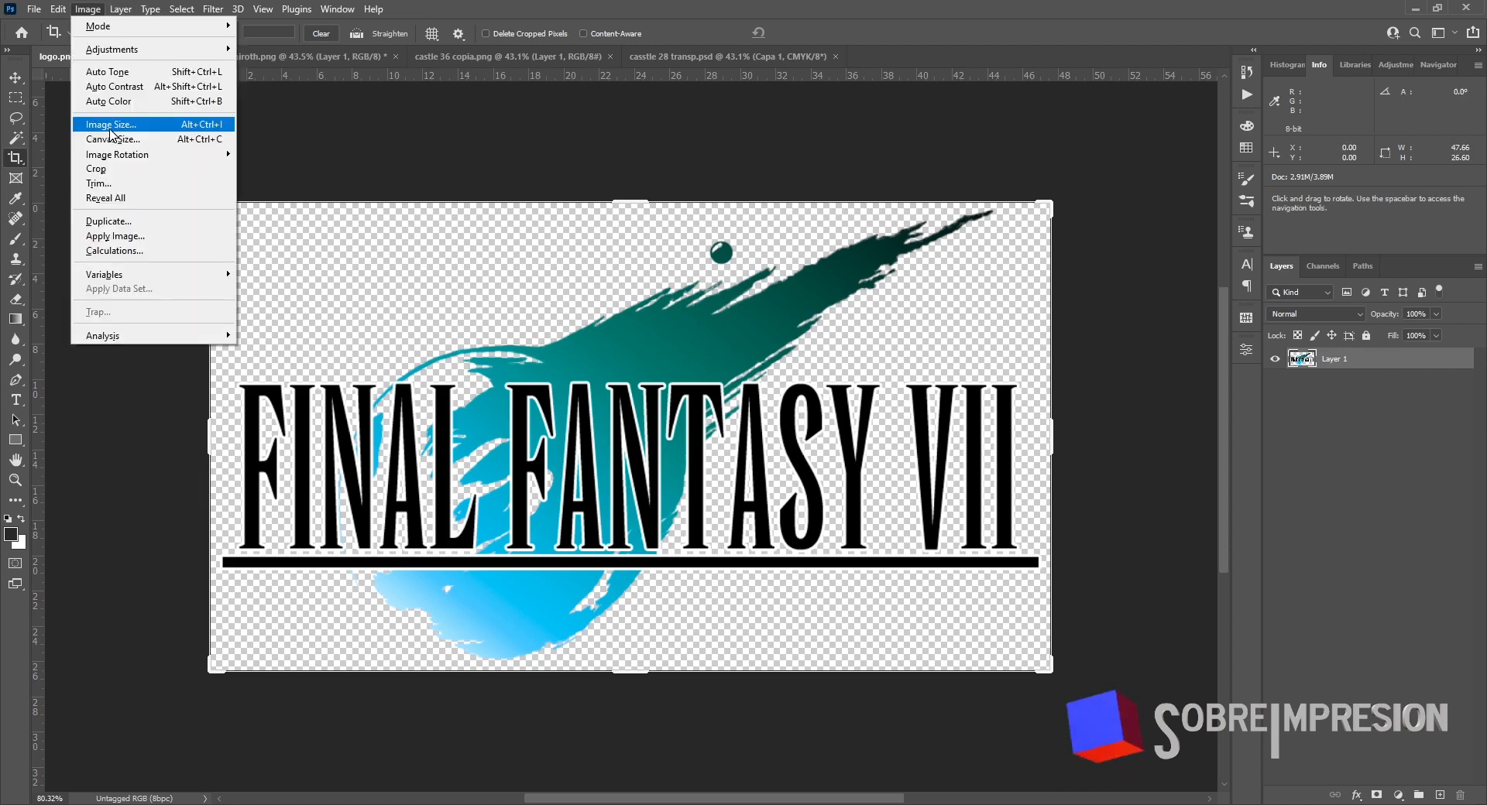
{"action": "left_click", "coordinate": [110, 129]}
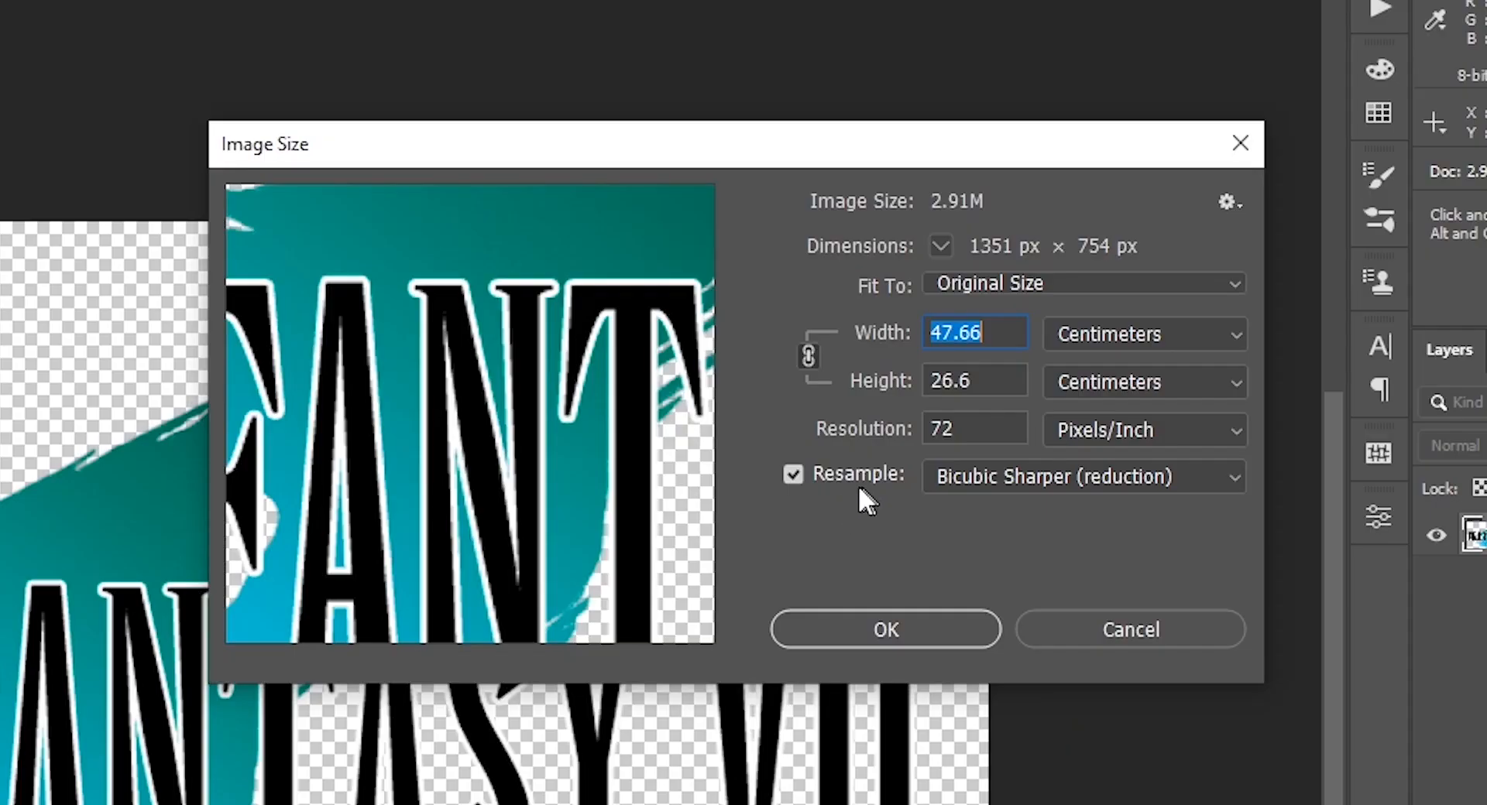
{"action": "left_click", "coordinate": [790, 477]}
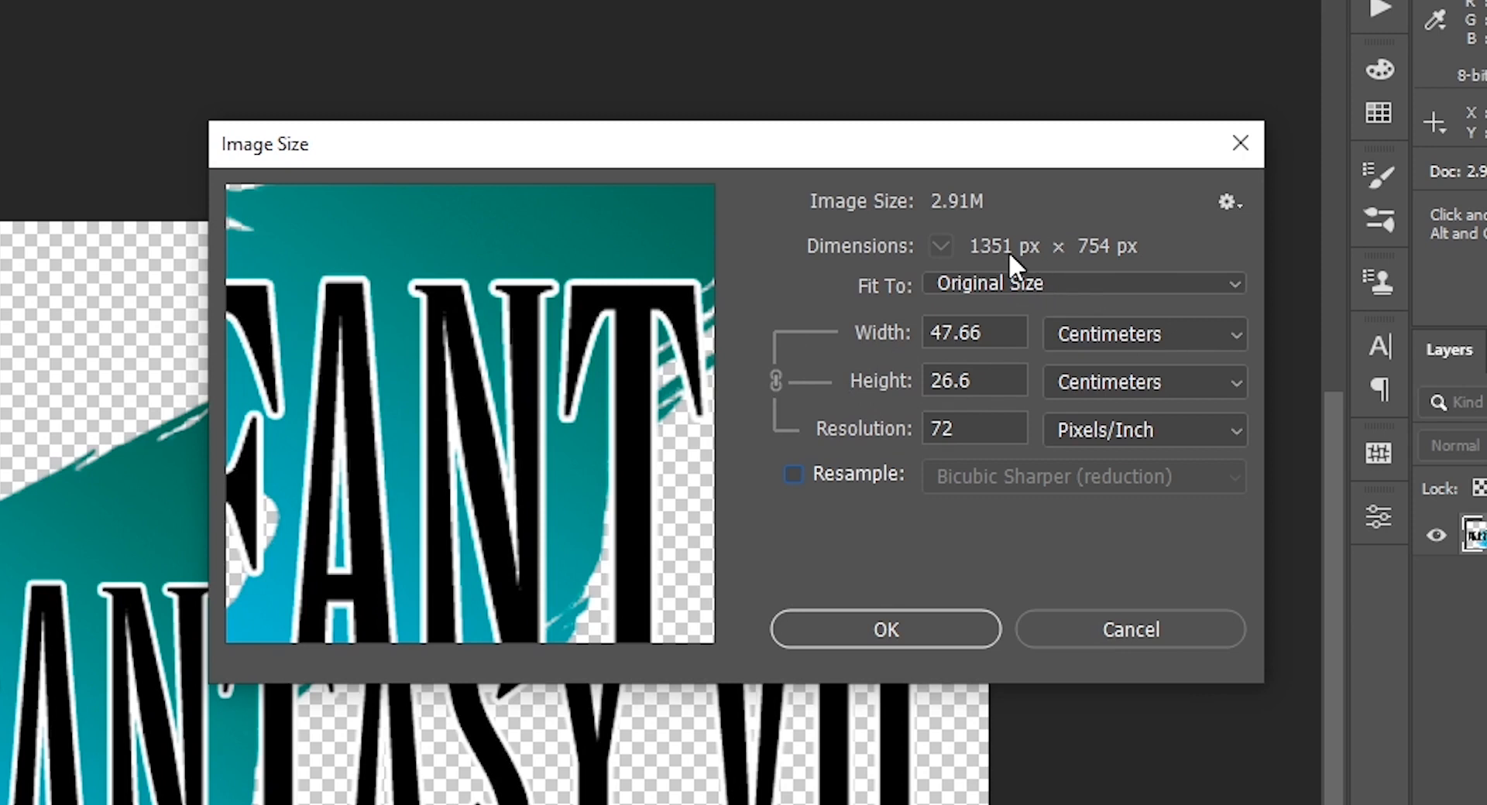
{"action": "left_click", "coordinate": [988, 332]}
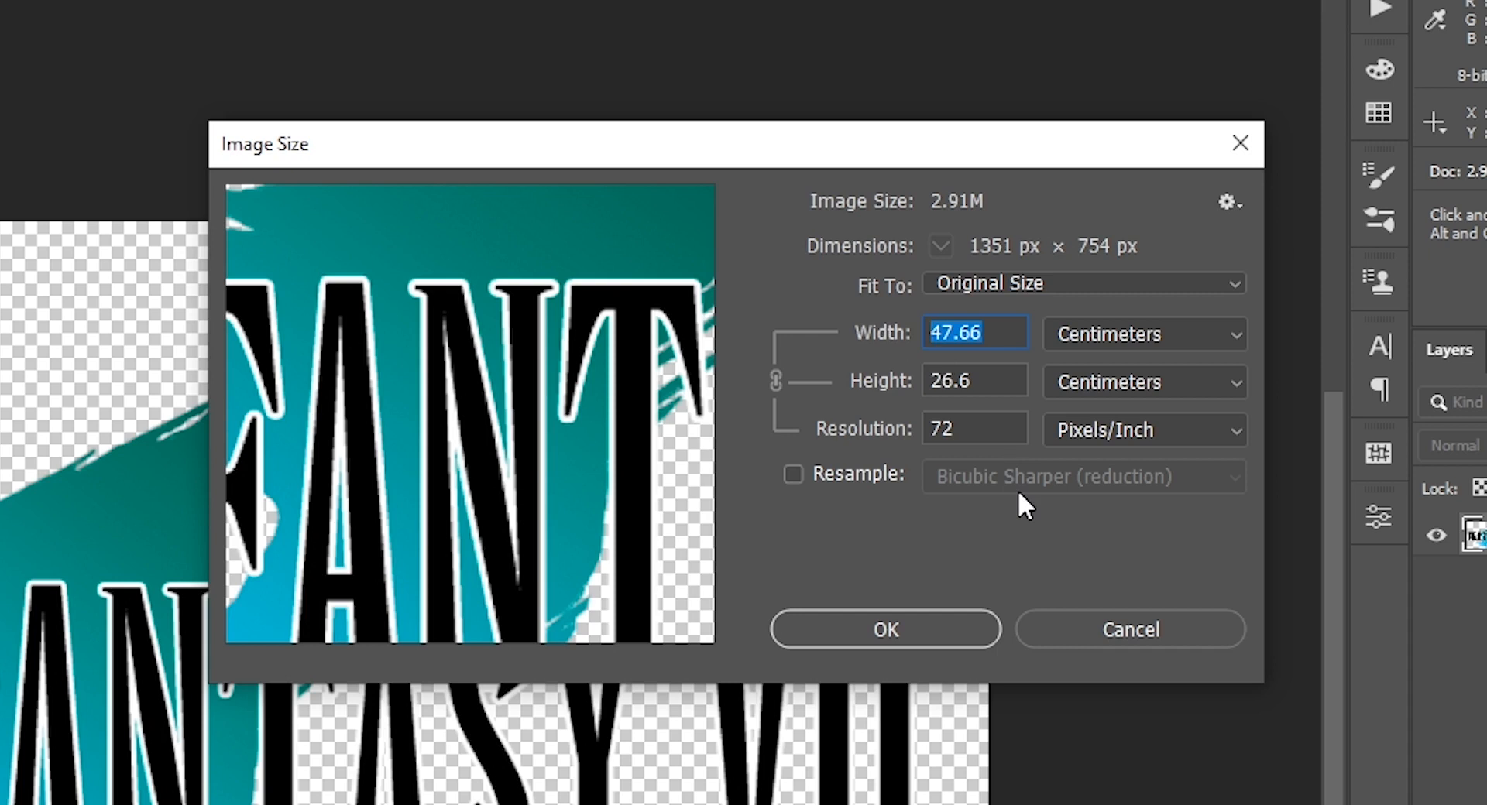
{"action": "type", "text": "28"}
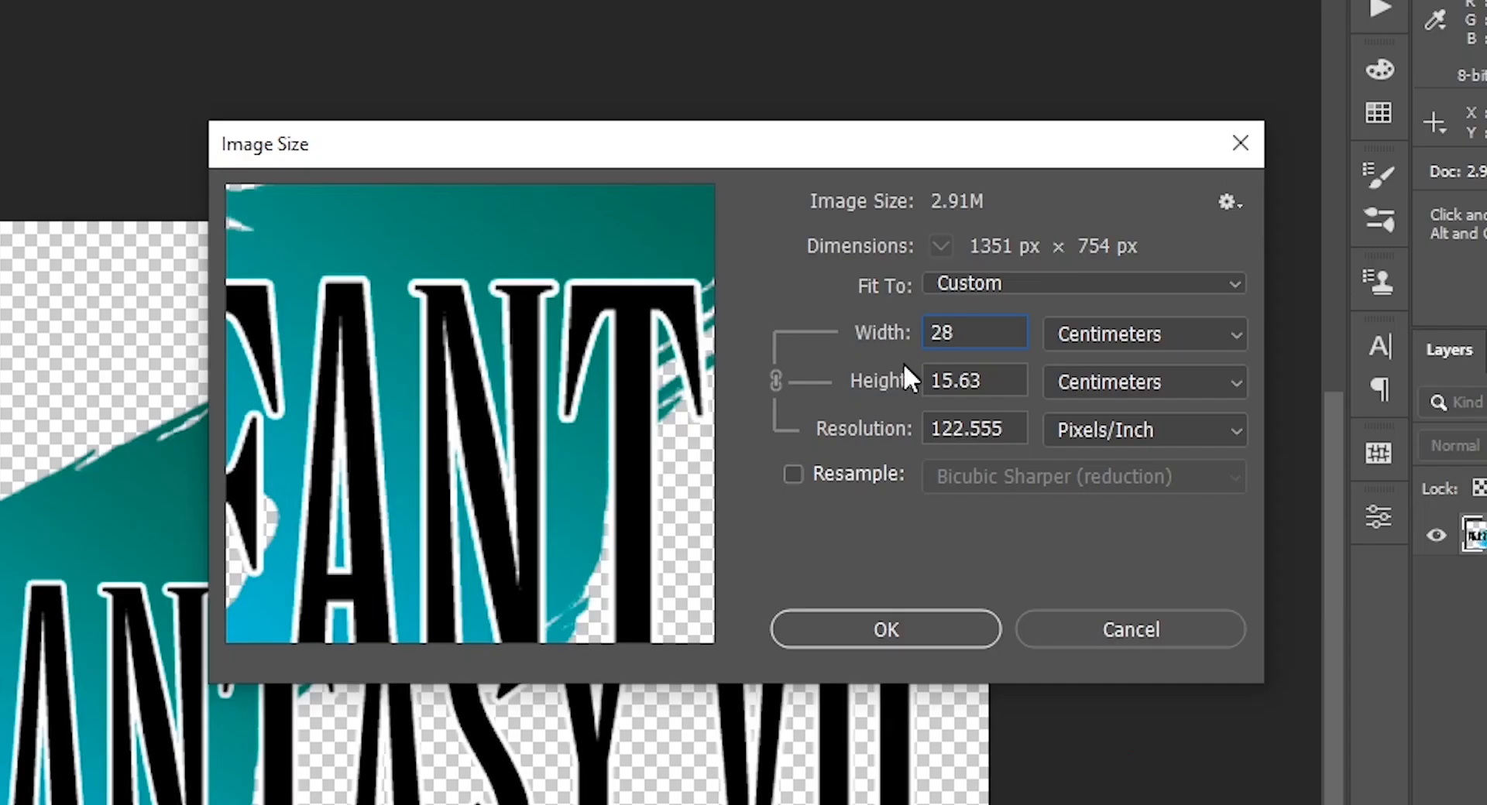
Step: Turn resampling back on with the Preserve Details 2.0 method and set noise reduction to 75%
{"action": "left_click", "coordinate": [793, 474]}
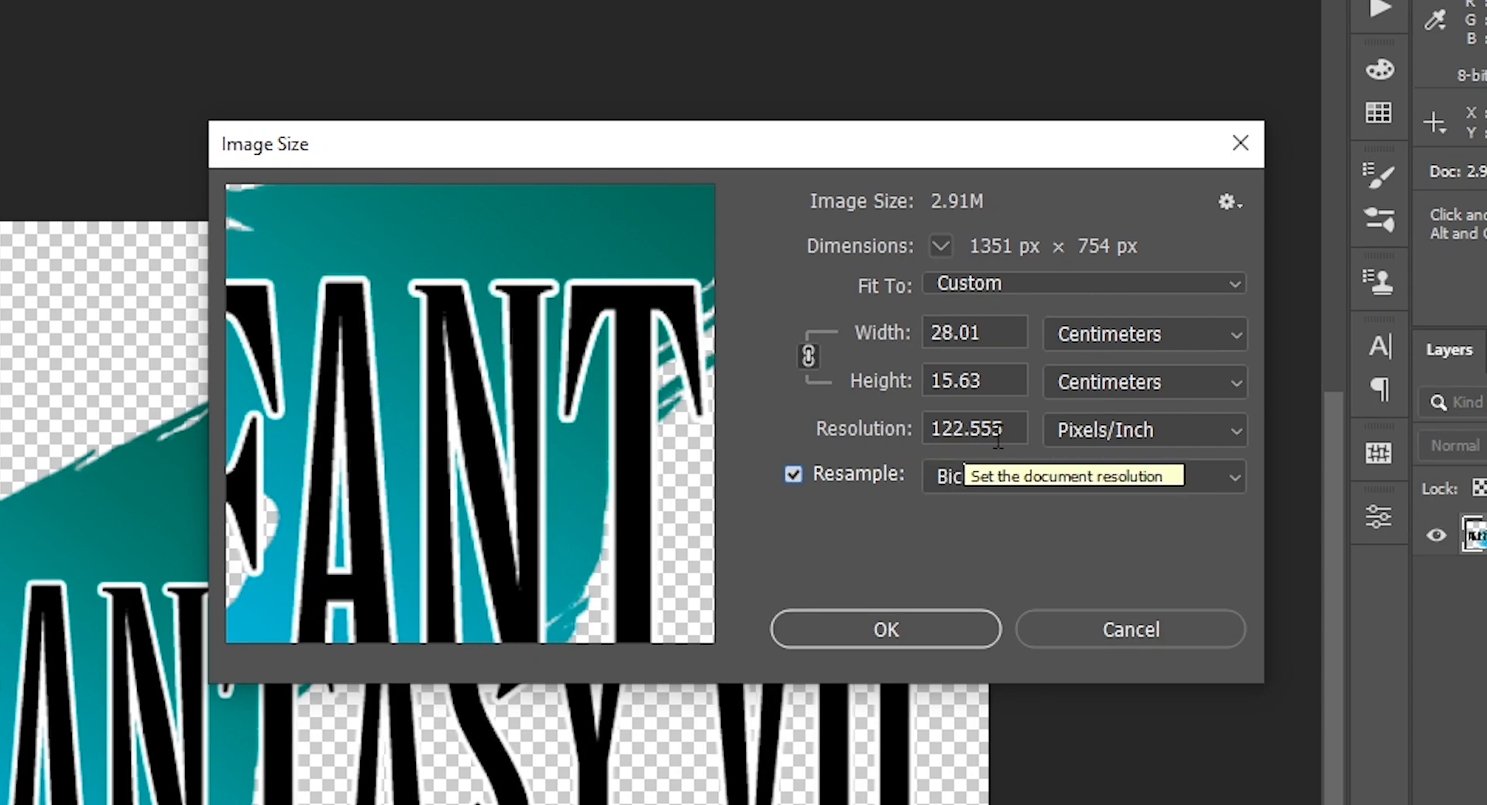
{"action": "left_click", "coordinate": [1002, 474]}
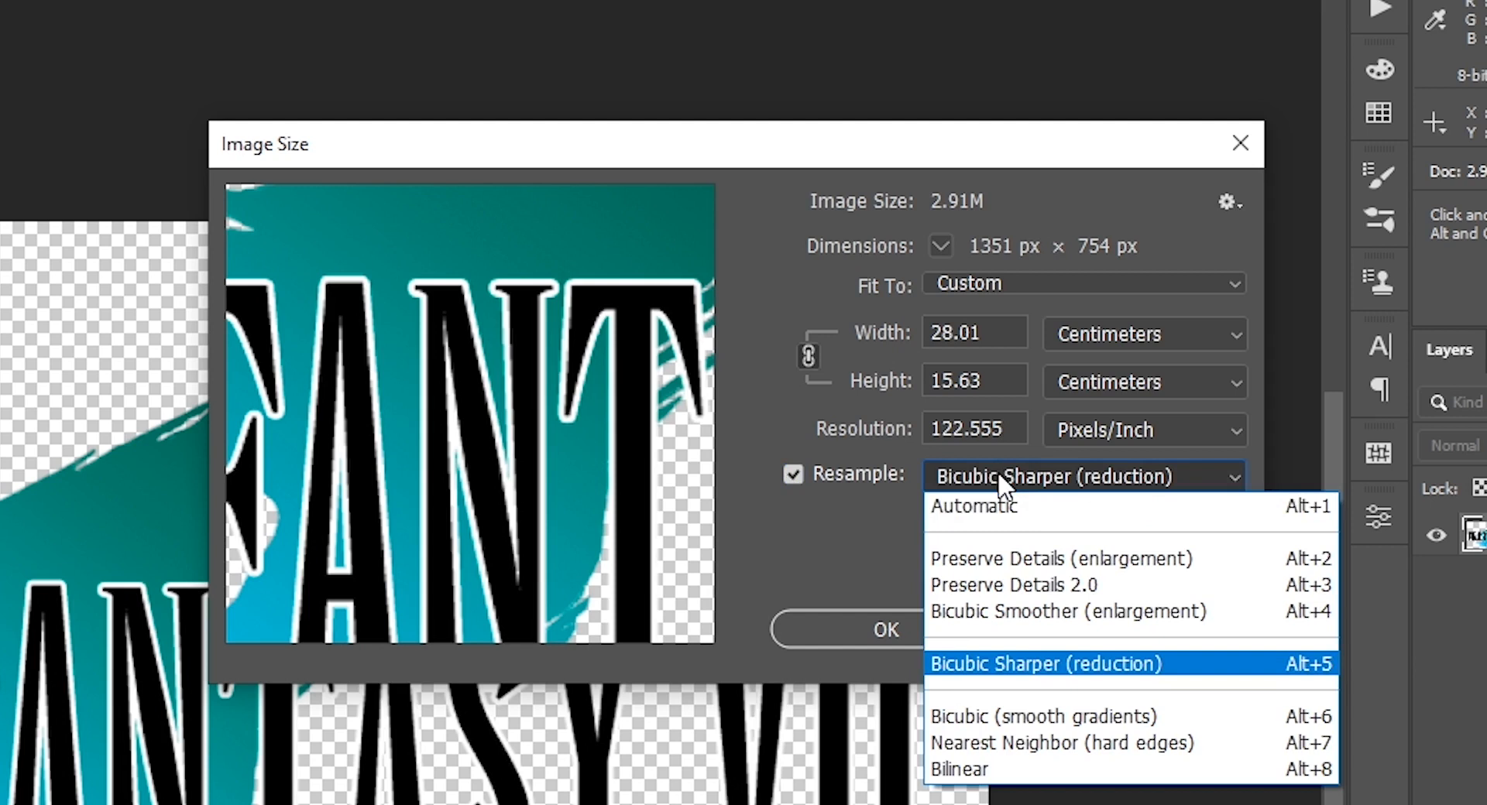
{"action": "left_click", "coordinate": [1035, 587]}
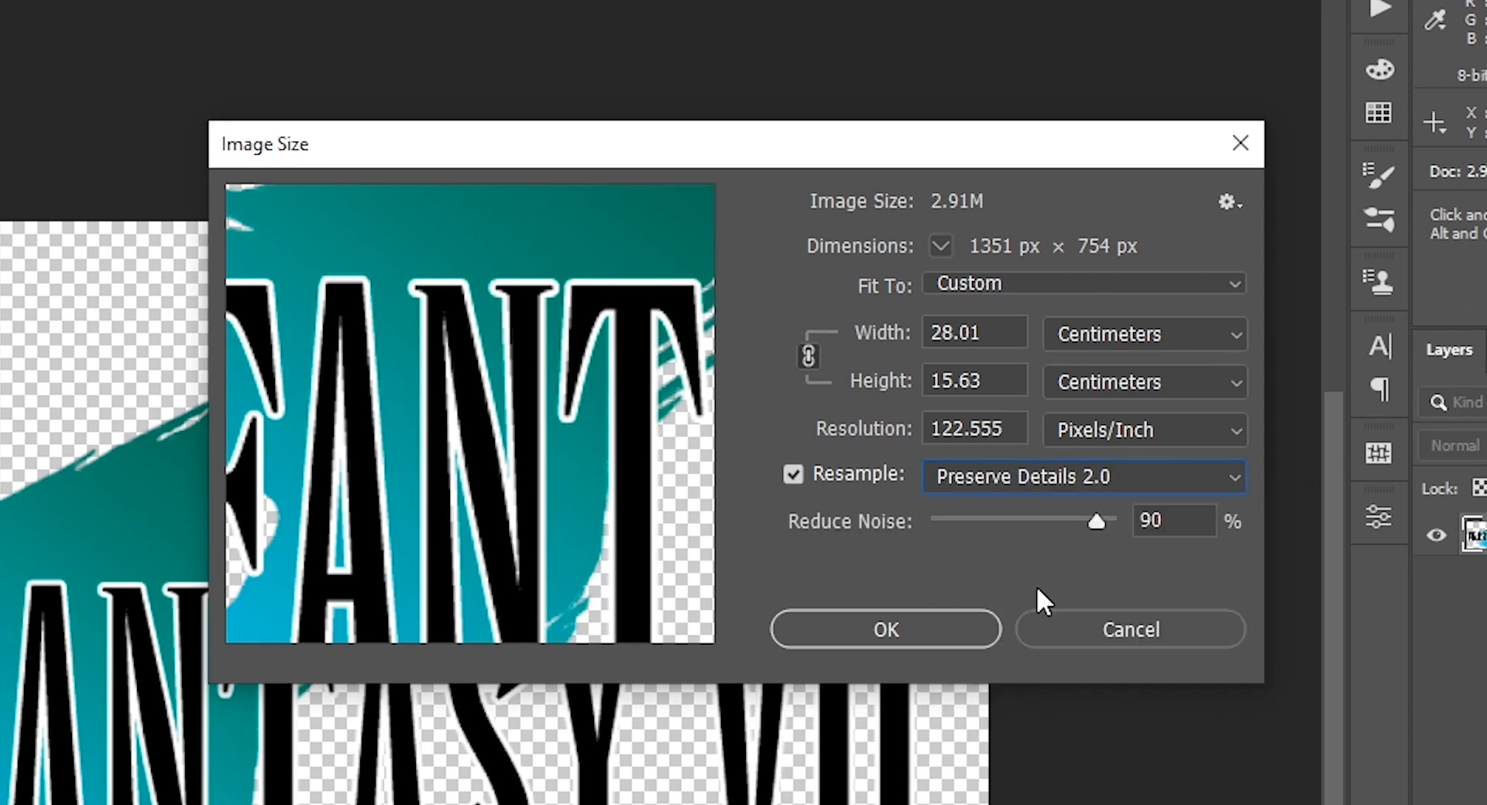
{"action": "mouse_move", "coordinate": [1091, 524]}
{"action": "left_mouse_down"}
{"action": "mouse_move", "coordinate": [1035, 527]}
{"action": "mouse_move", "coordinate": [1072, 534]}
{"action": "left_mouse_up"}
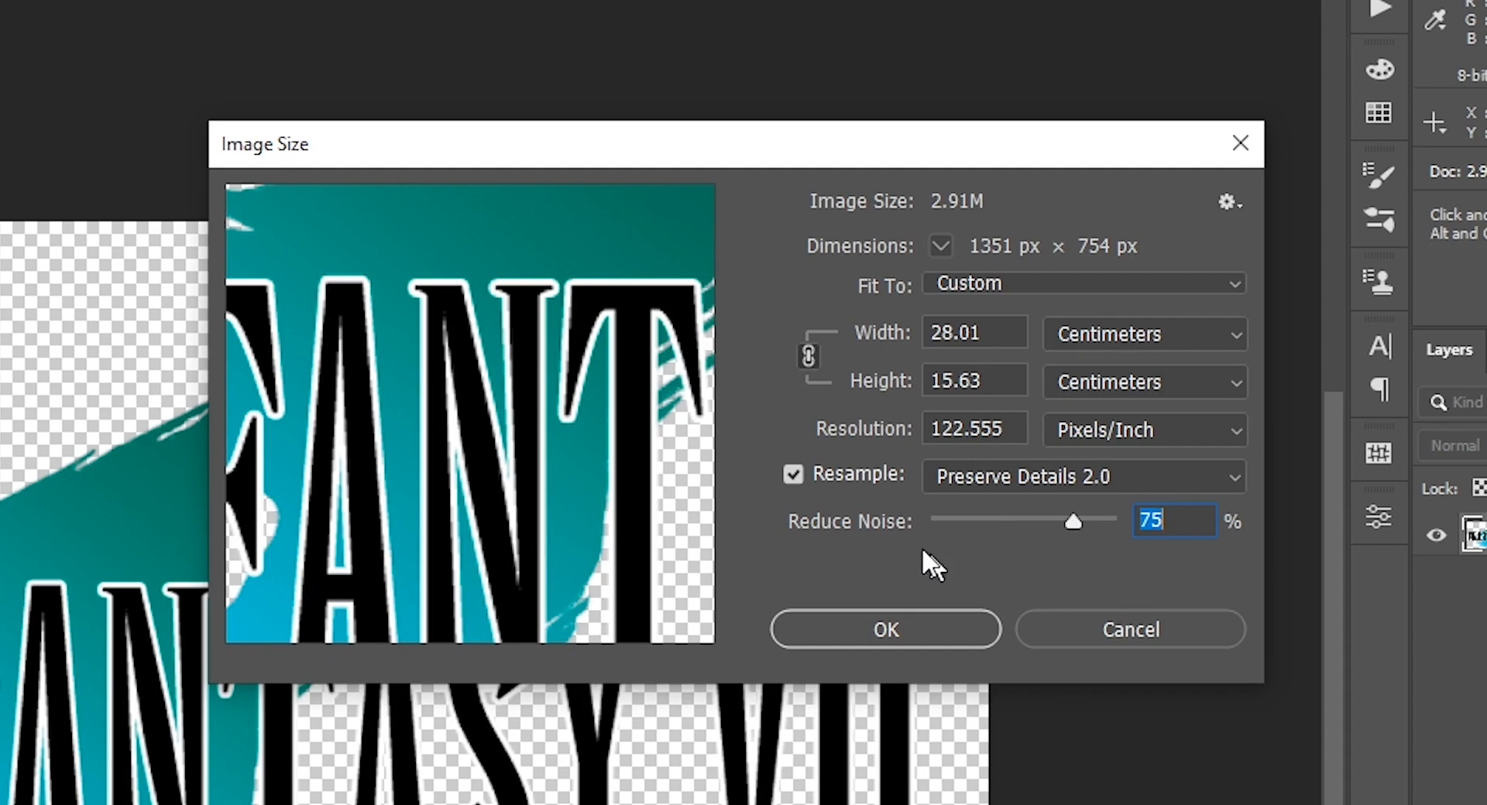
Step: Set the logo's resolution to 200 pixels/inch with 80% noise reduction and apply the new image size
{"action": "mouse_move", "coordinate": [569, 394]}
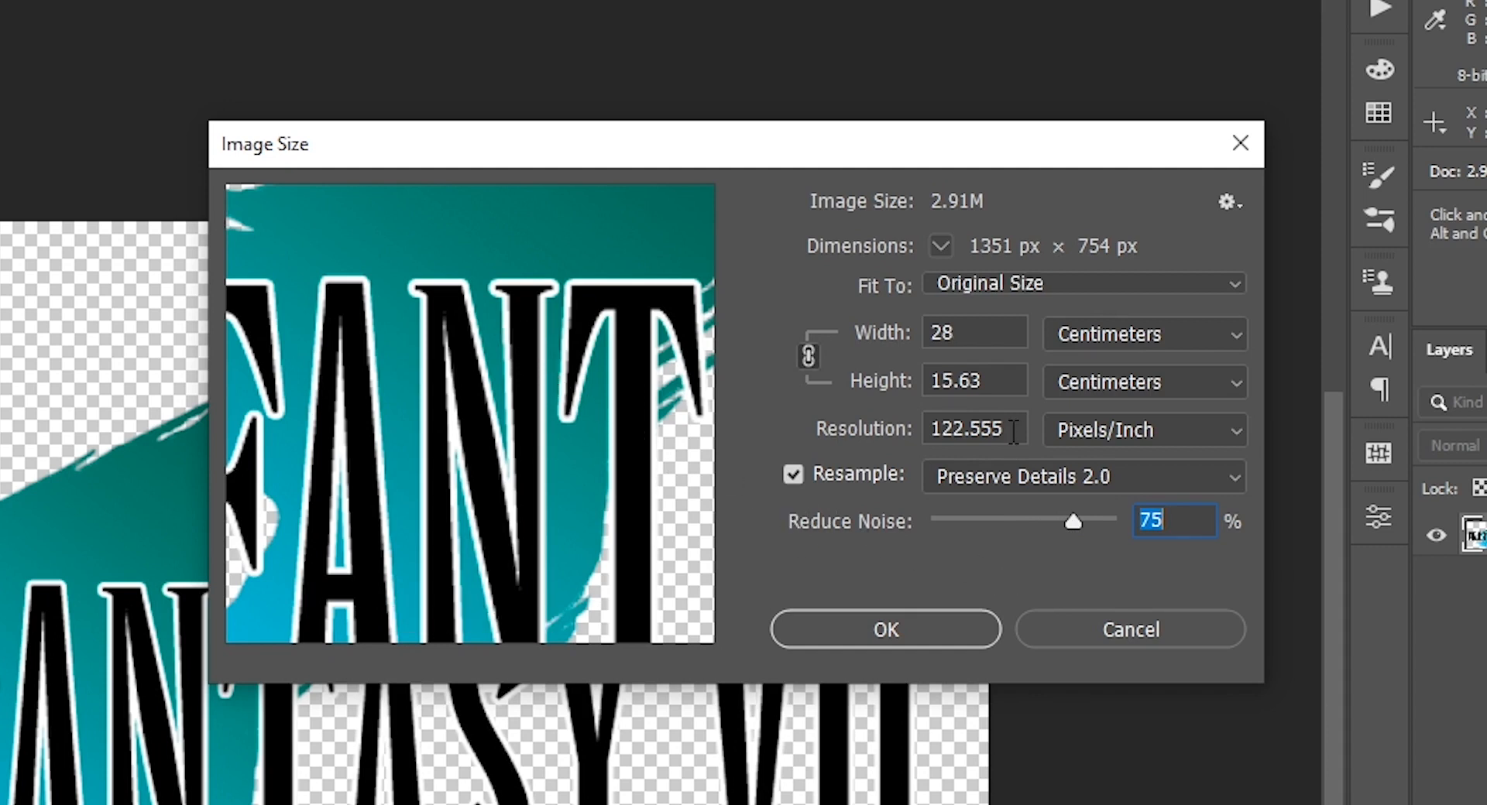
{"action": "left_click_drag", "start_coordinate": [1013, 430], "coordinate": [899, 411]}
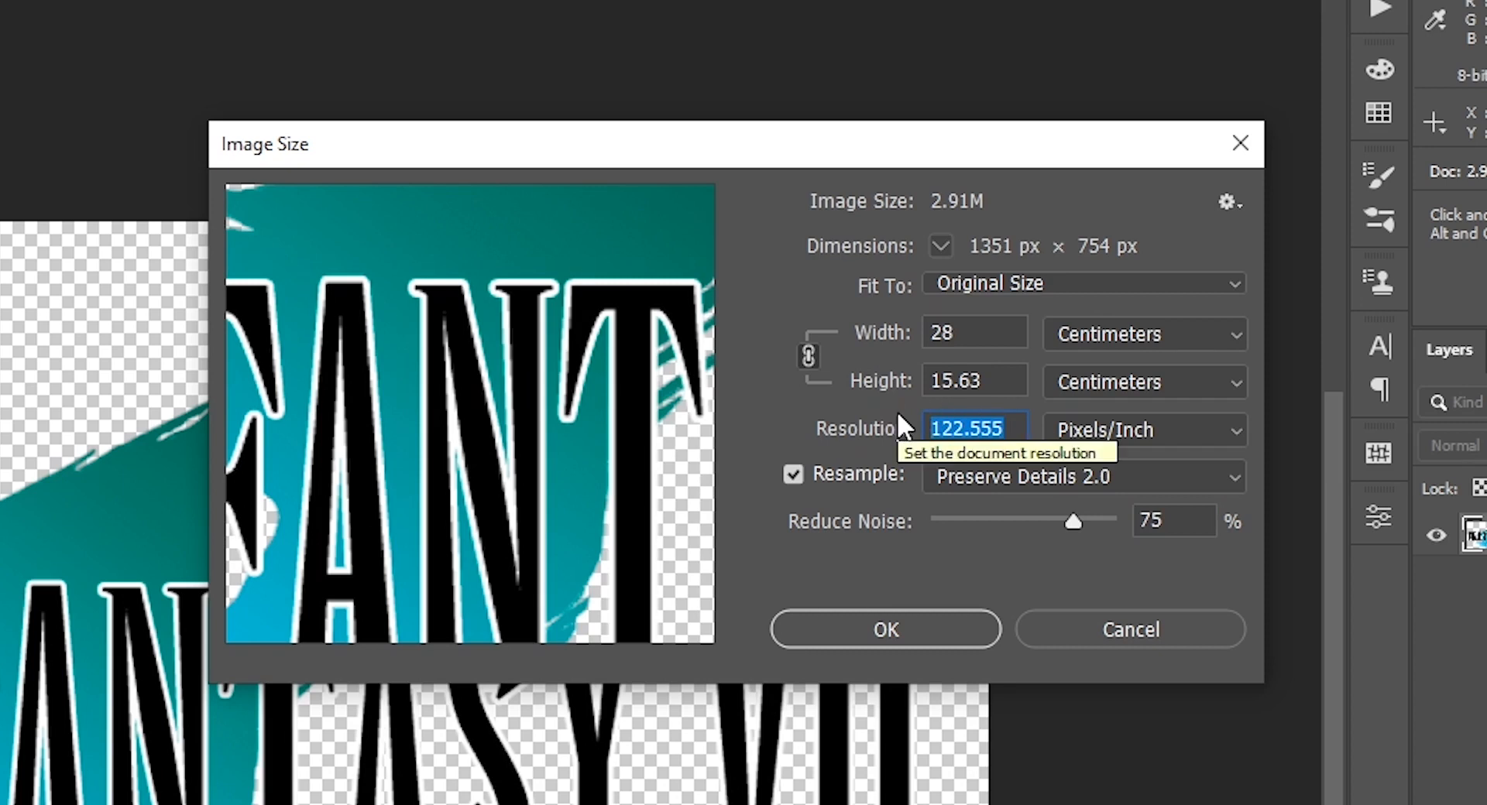
{"action": "type", "text": "20"}
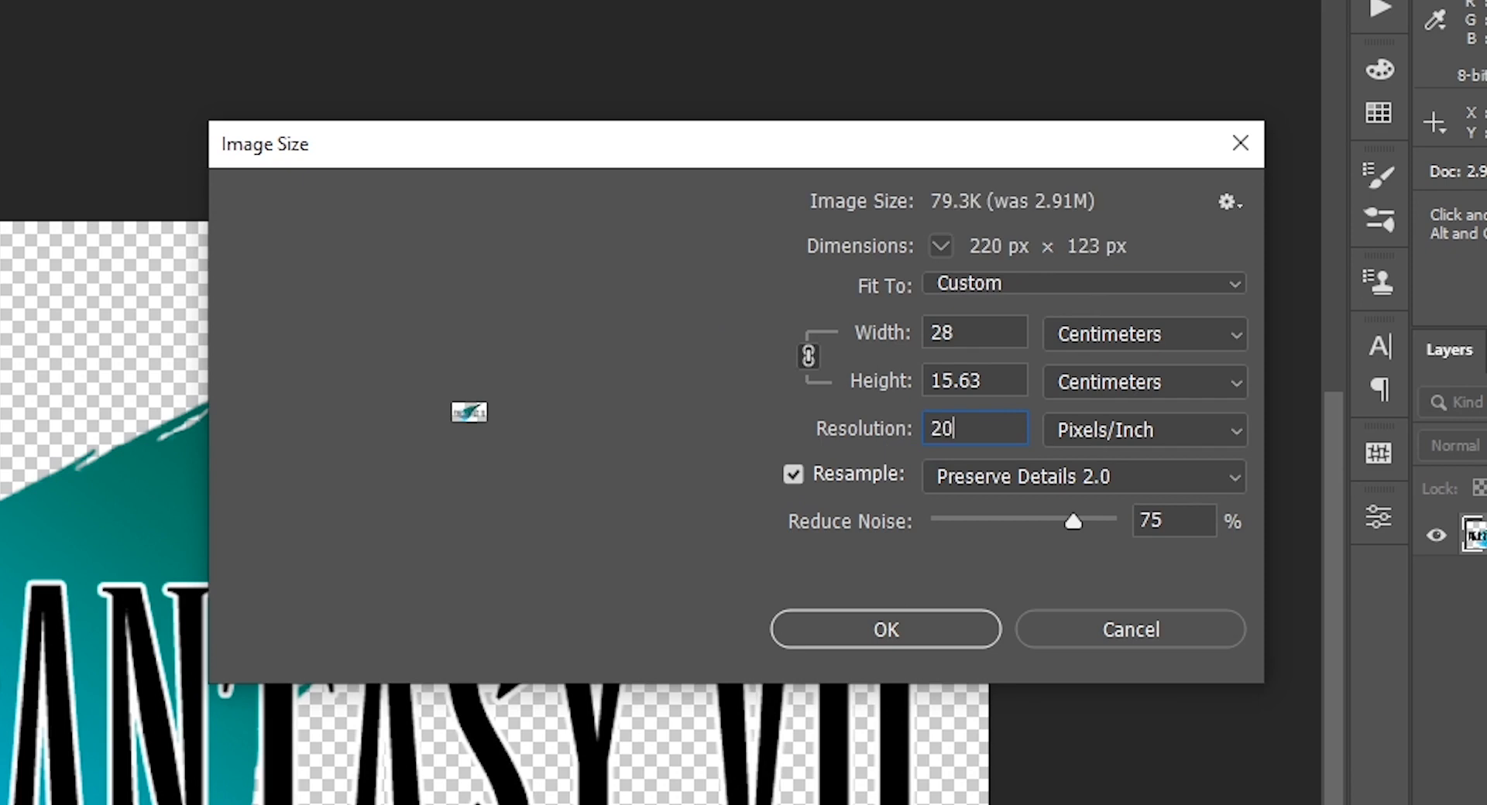
{"action": "type", "text": "0"}
{"action": "left_click_drag", "start_coordinate": [560, 402], "coordinate": [433, 416]}
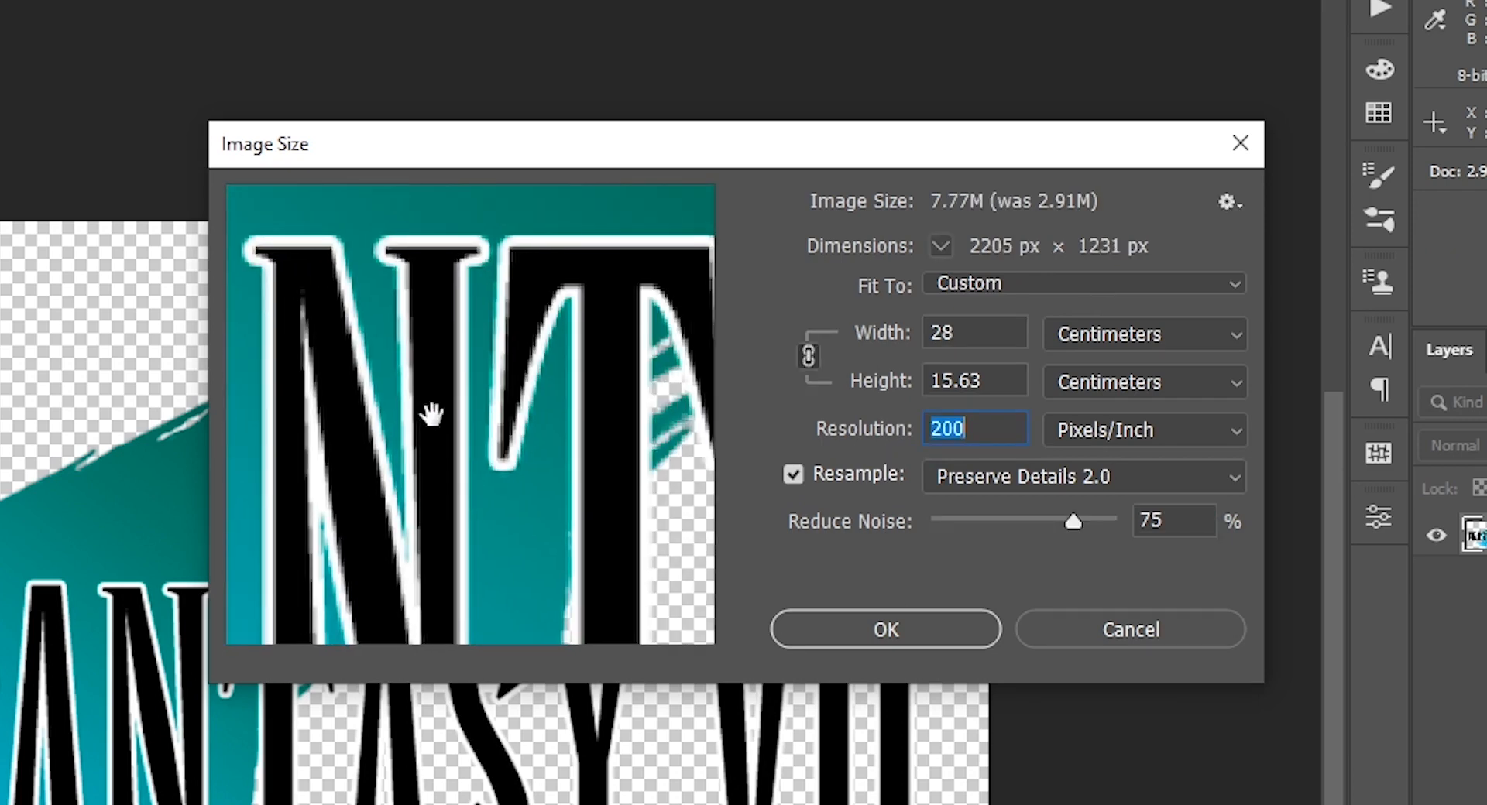
{"action": "left_click_drag", "start_coordinate": [1071, 519], "coordinate": [967, 520]}
{"action": "left_click_drag", "start_coordinate": [967, 521], "coordinate": [1079, 520]}
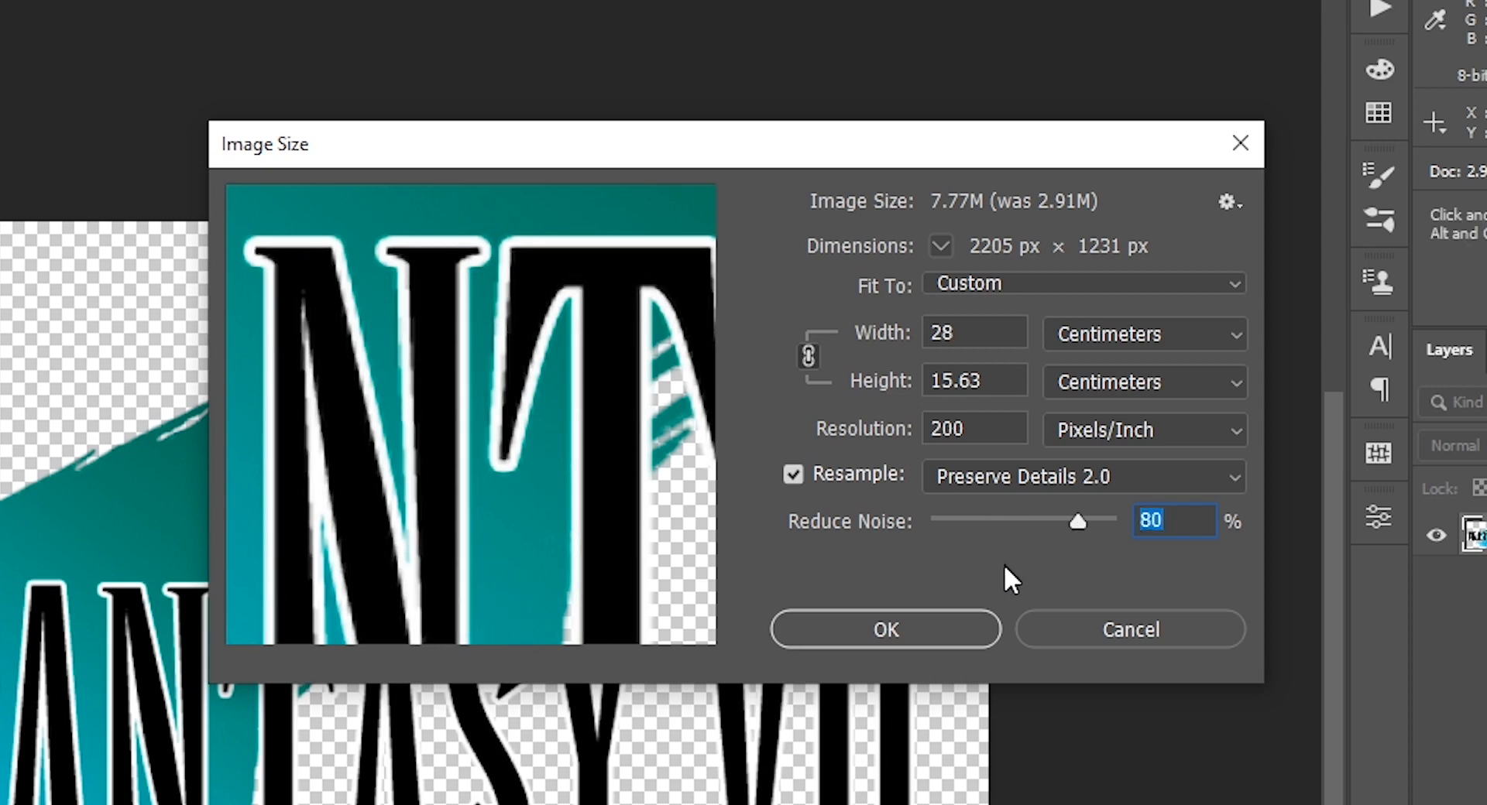
{"action": "left_click", "coordinate": [916, 626]}
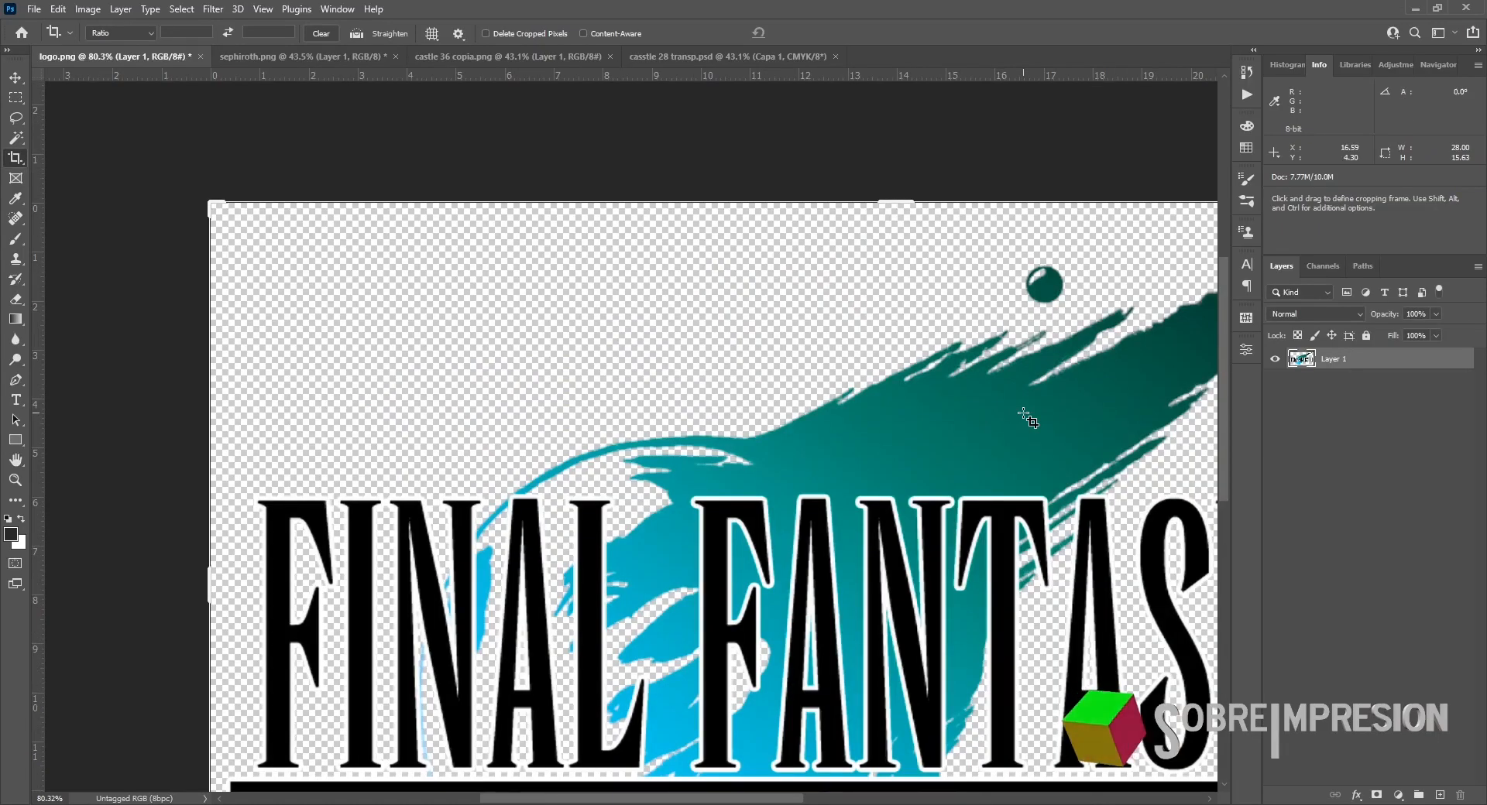
{"action": "key", "text": "ctrl+0"}
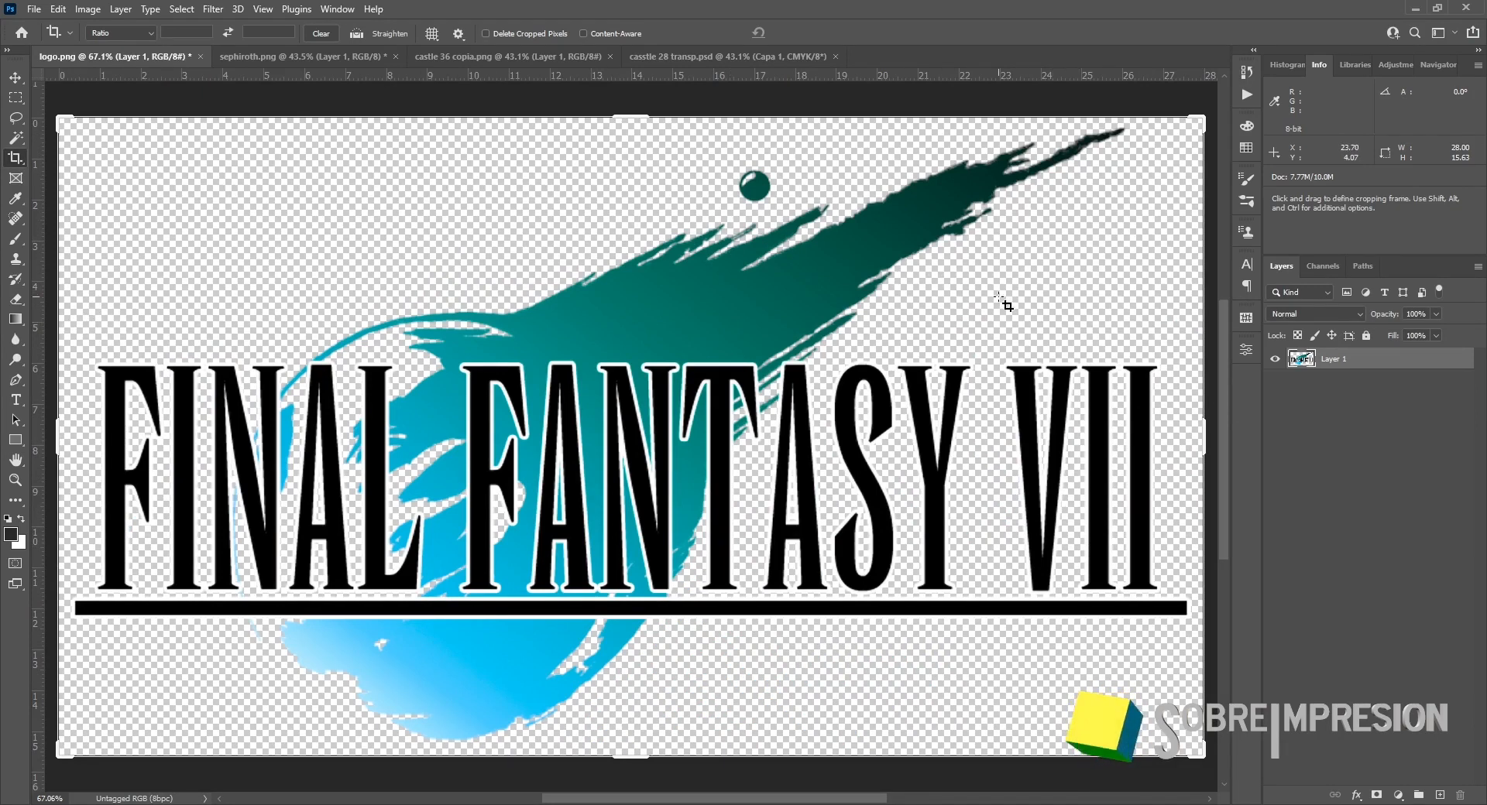
Step: Review the Save As options for the logo as a PNG in the final fantasy folder, without saving it
{"action": "left_click", "coordinate": [34, 9]}
{"action": "left_click", "coordinate": [78, 196]}
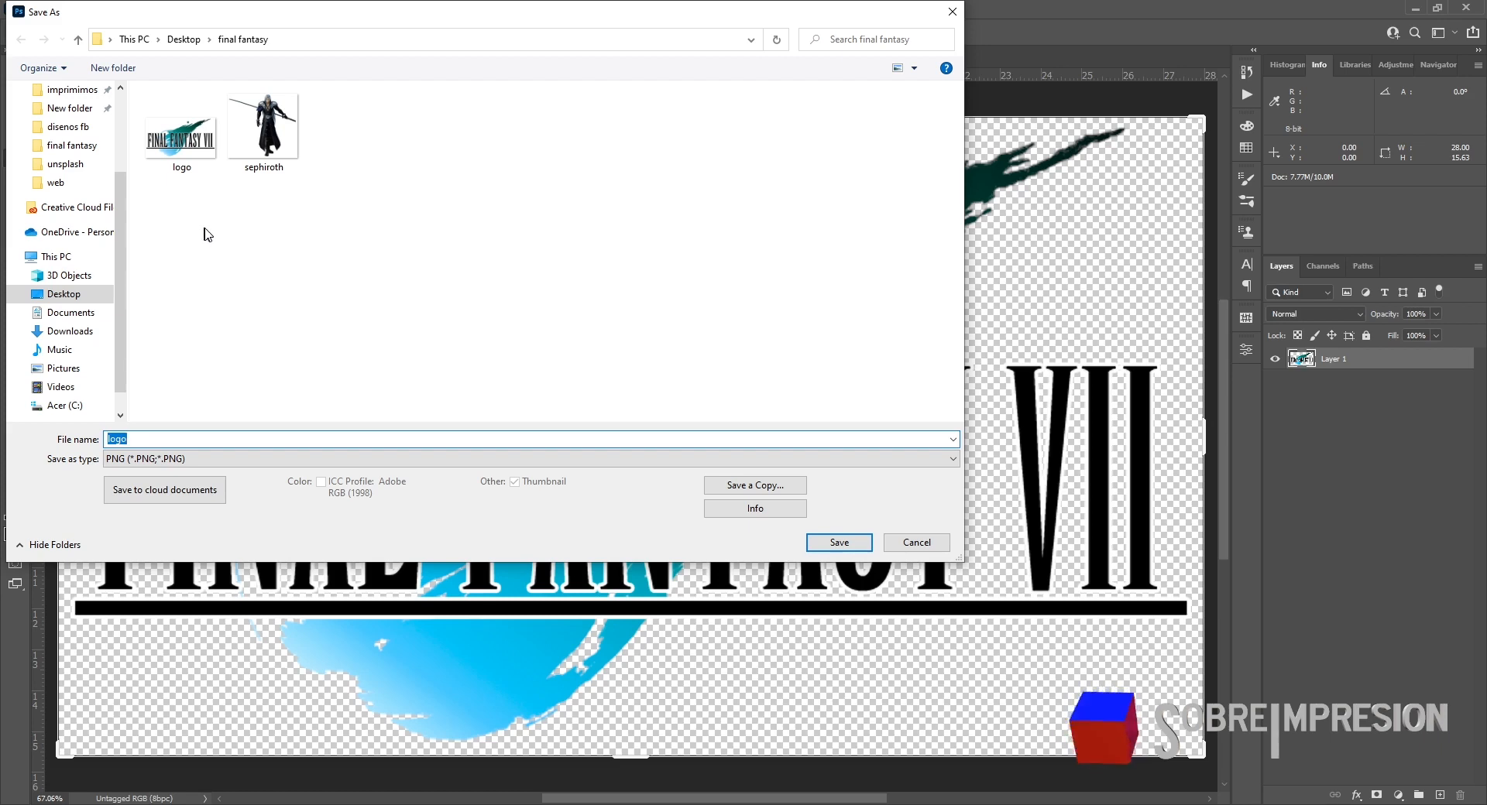
{"action": "left_click", "coordinate": [216, 462]}
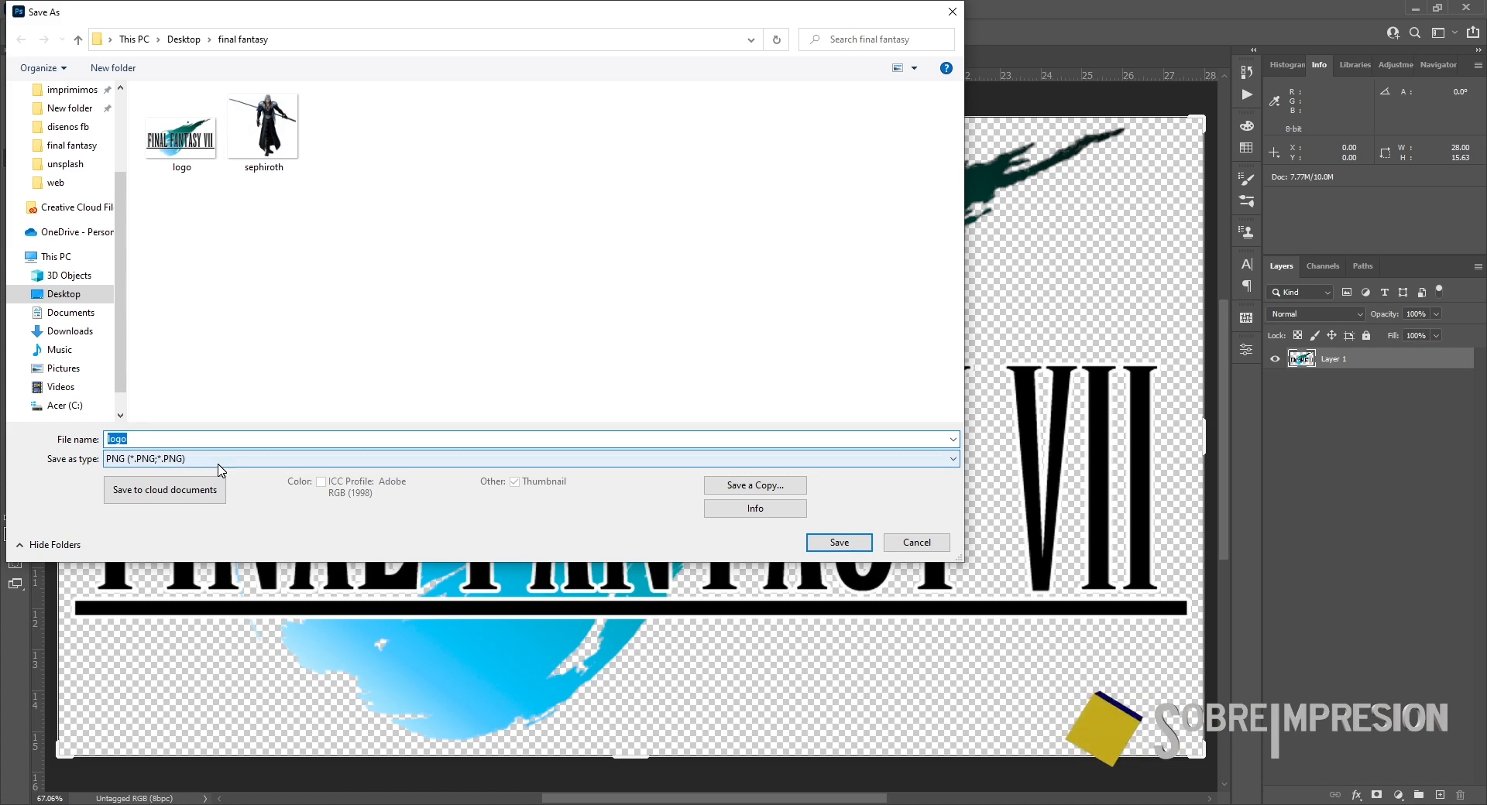
{"action": "left_click", "coordinate": [157, 533]}
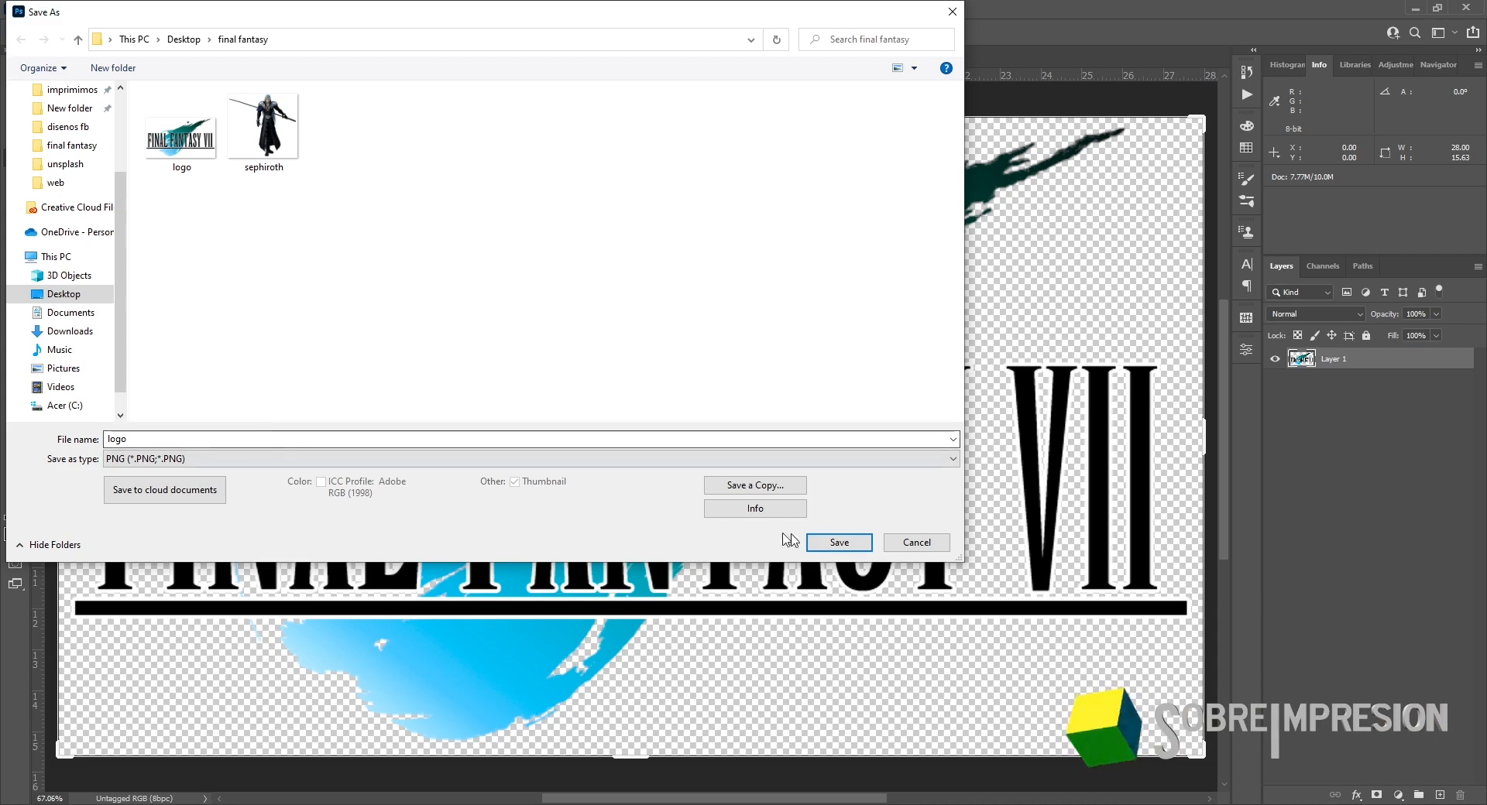
{"action": "left_click", "coordinate": [917, 544]}
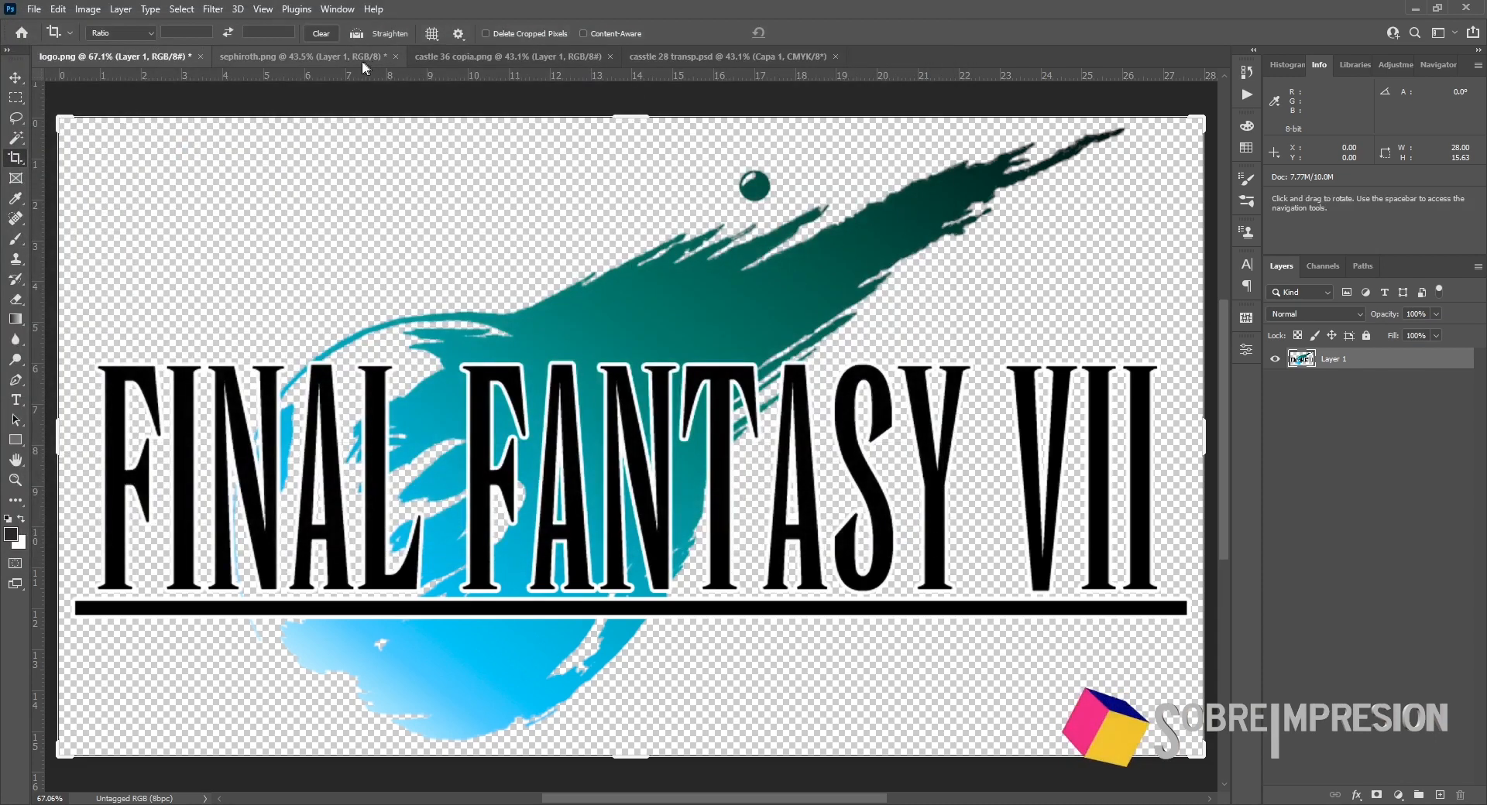
Step: Crop the empty side margins of the Sephiroth image to a width of about 38.1 cm
{"action": "left_click", "coordinate": [334, 58]}
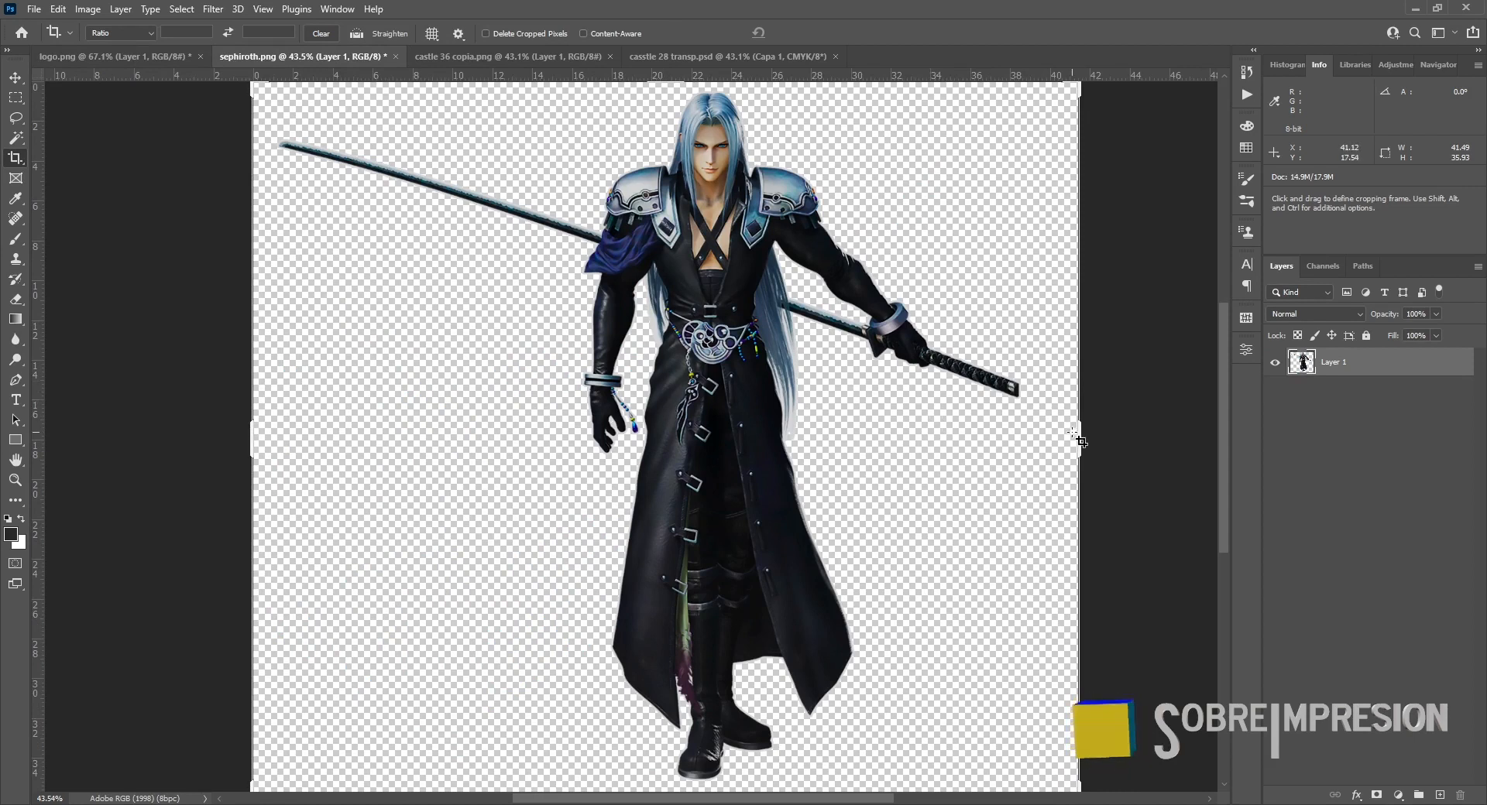
{"action": "left_click_drag", "start_coordinate": [1078, 435], "coordinate": [1054, 441]}
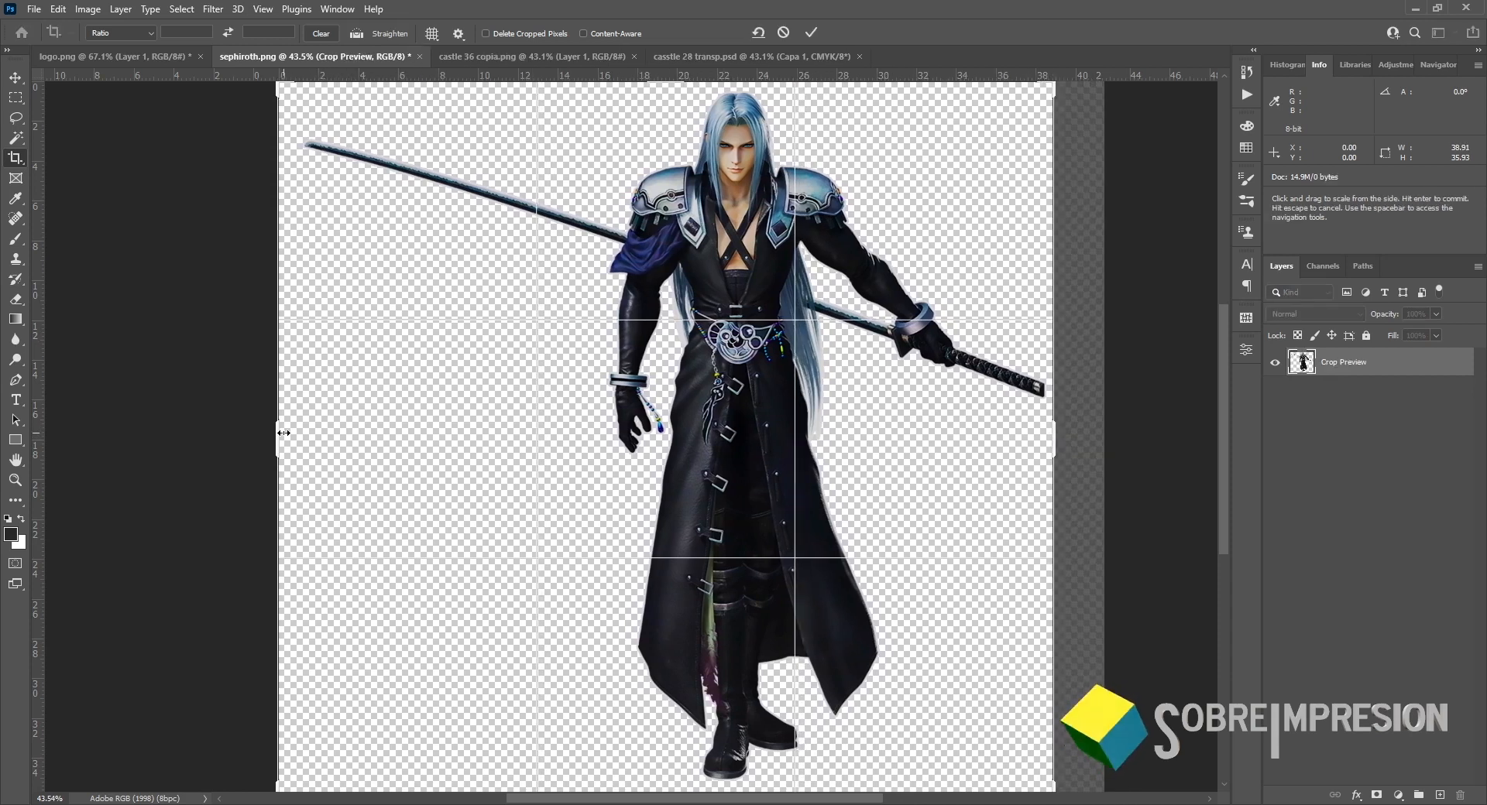
{"action": "left_click_drag", "start_coordinate": [282, 433], "coordinate": [282, 433]}
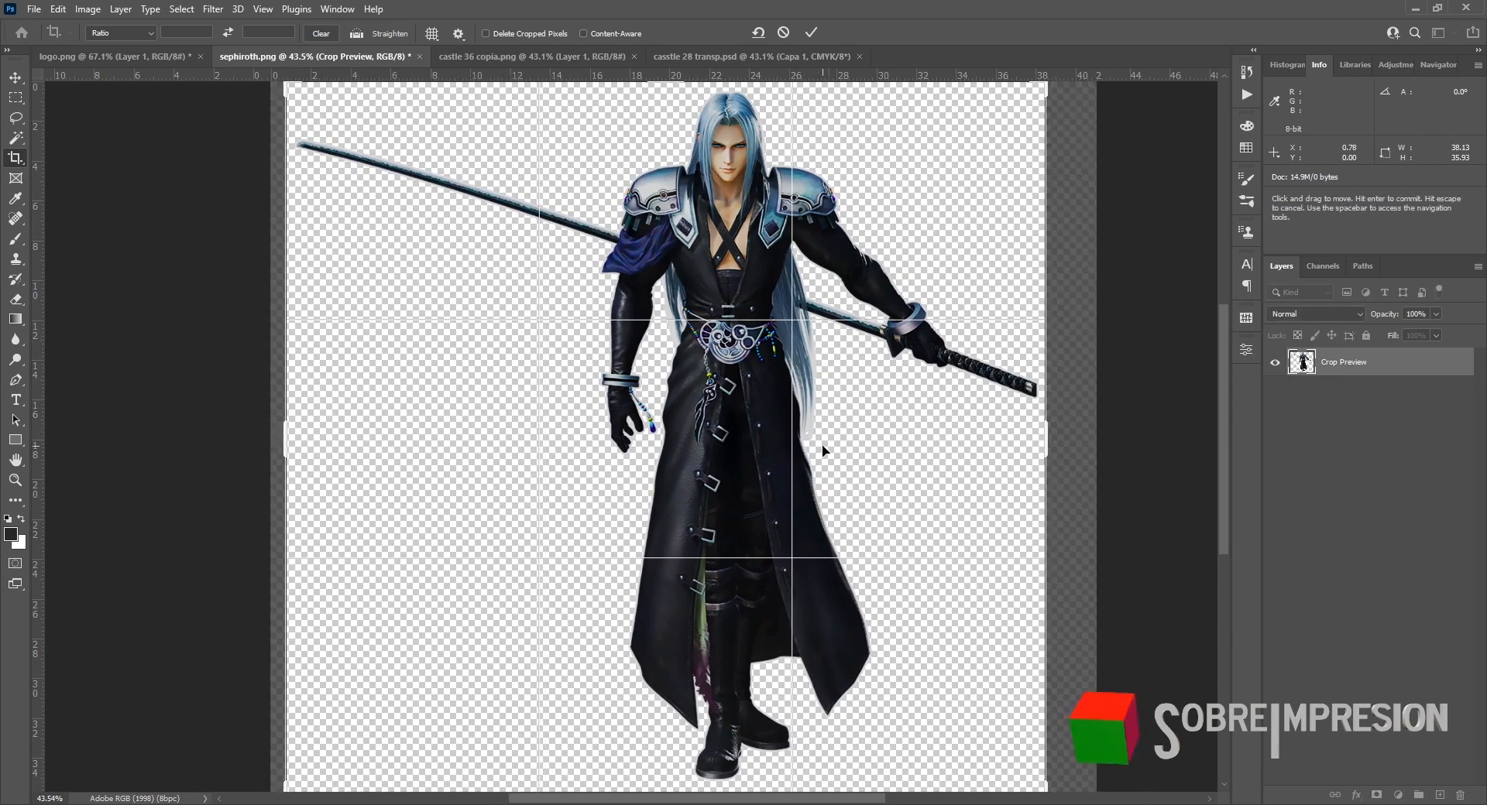
{"action": "key", "text": "Return"}
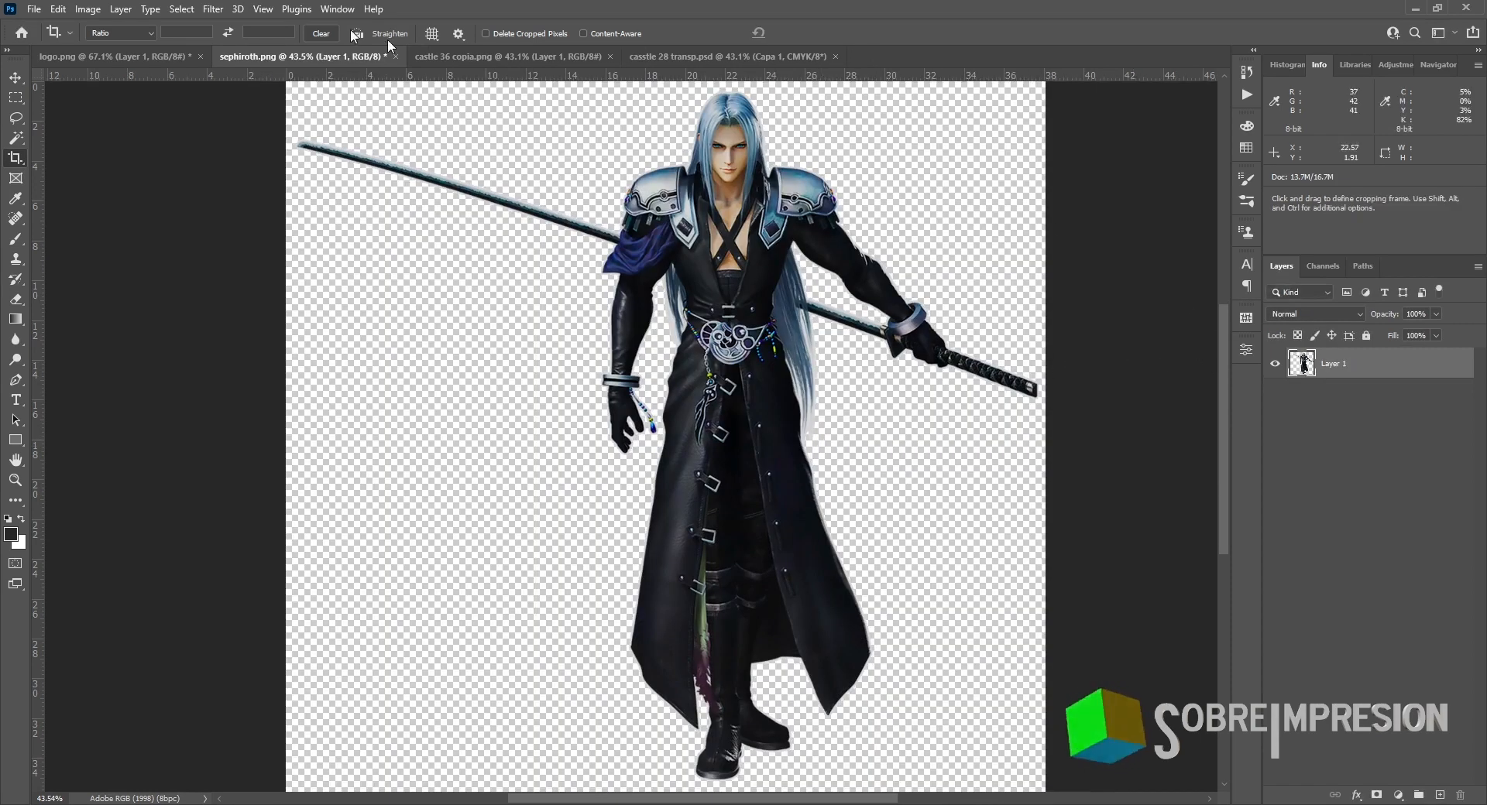
Step: Add a solid black (000000) colour fill layer to the Sephiroth image and place it beneath the figure's layer
{"action": "left_click", "coordinate": [118, 9]}
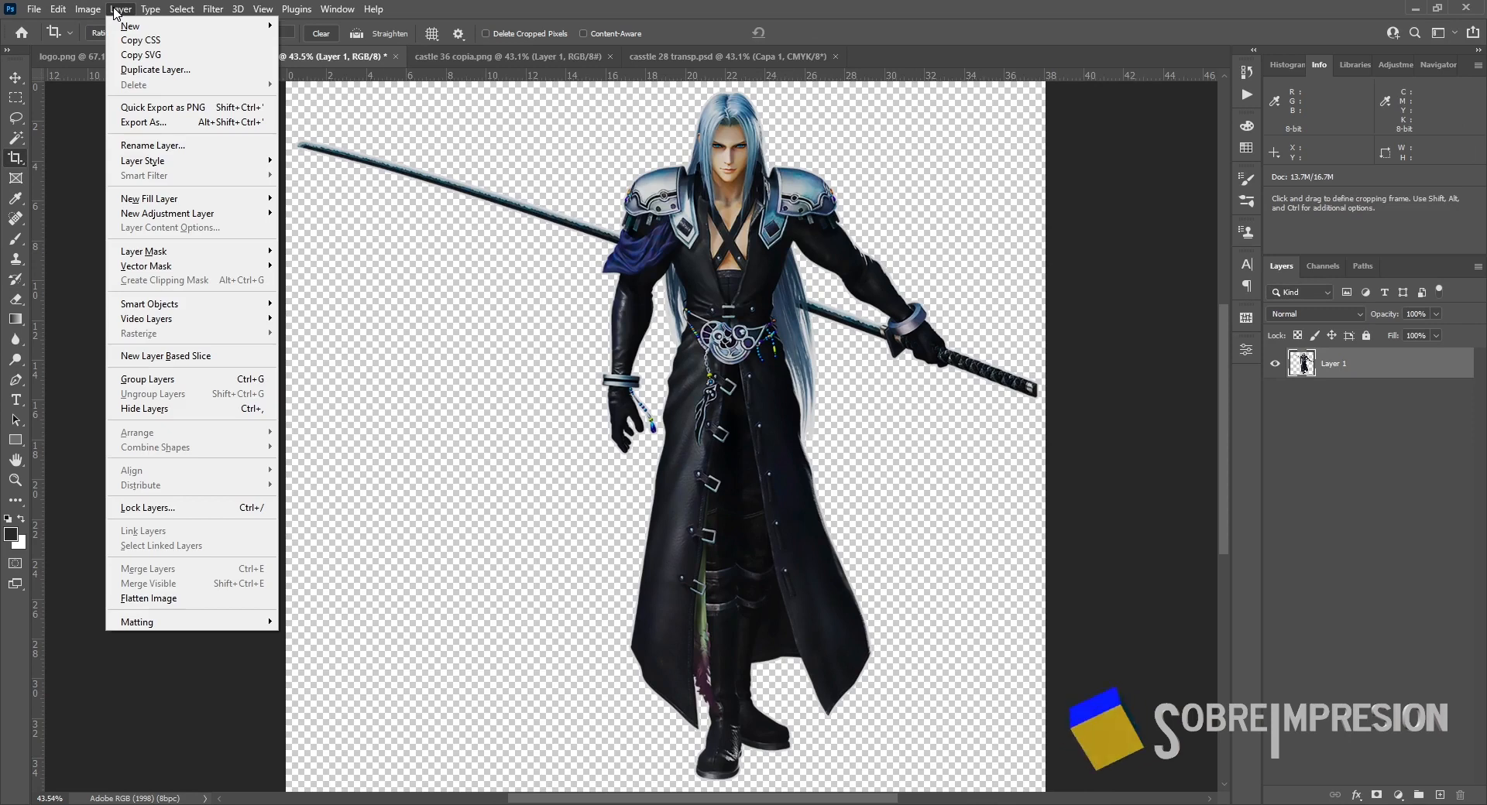
{"action": "mouse_move", "coordinate": [152, 253]}
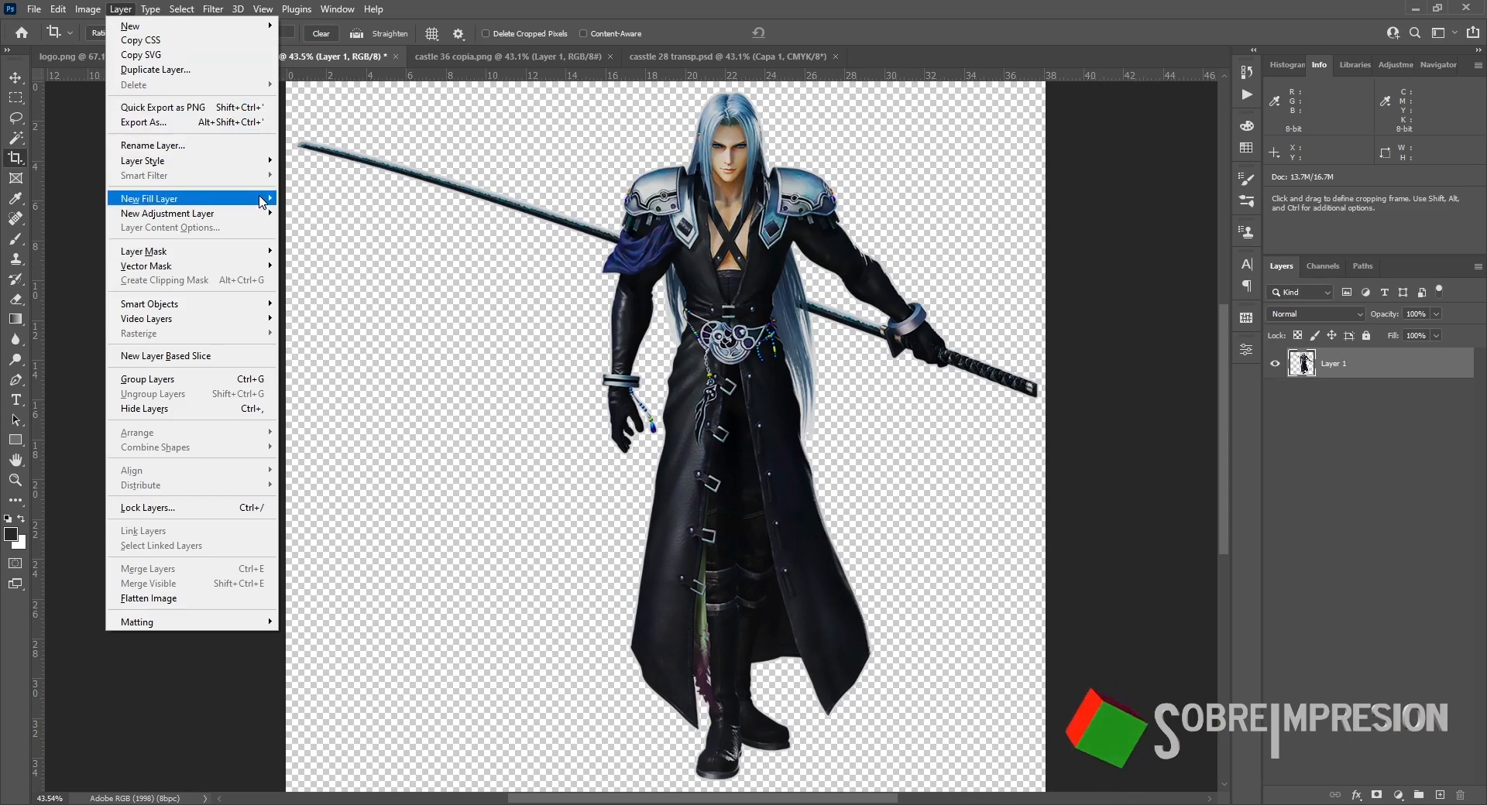
{"action": "left_click", "coordinate": [334, 201]}
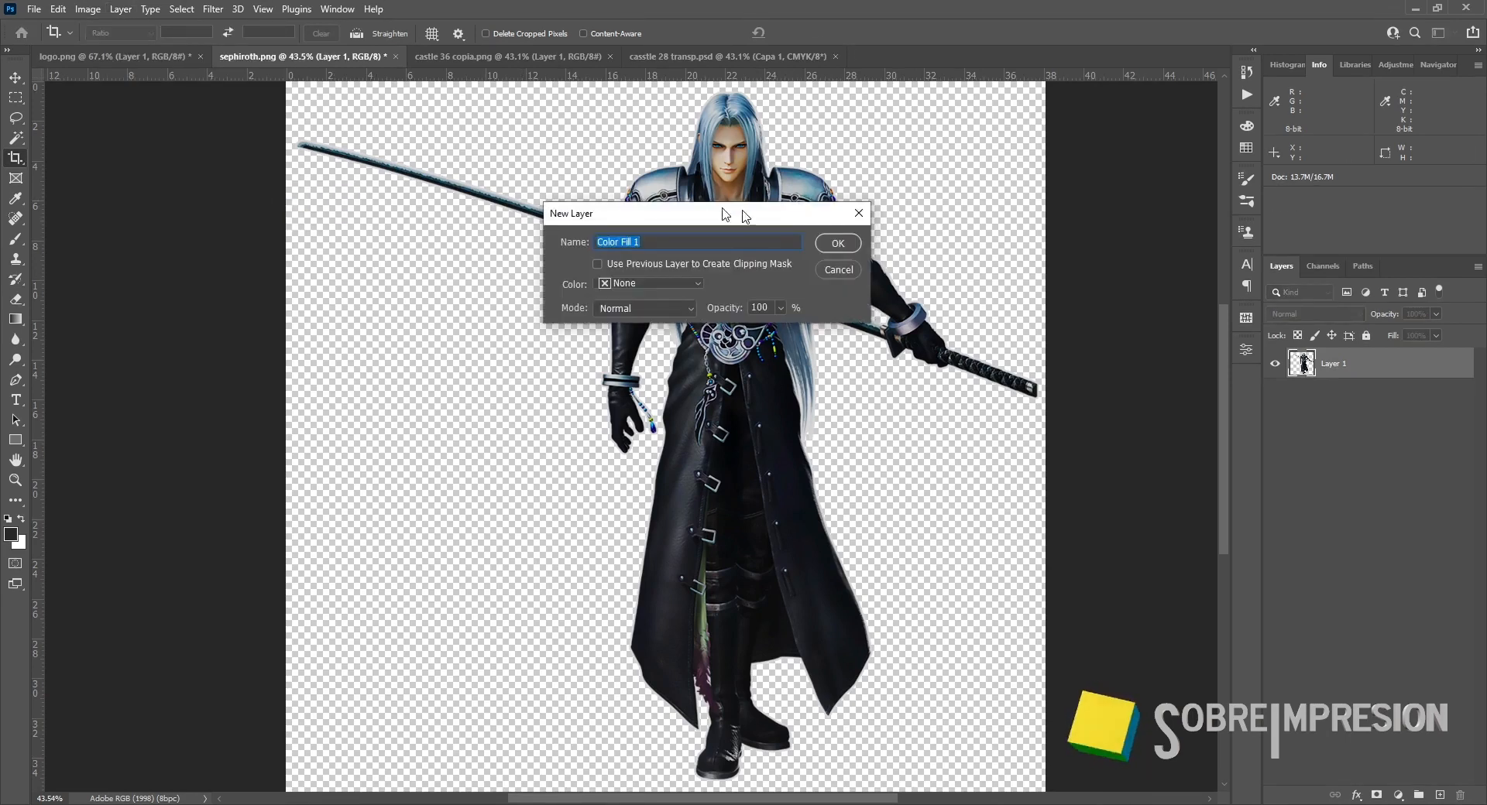
{"action": "left_click", "coordinate": [852, 245]}
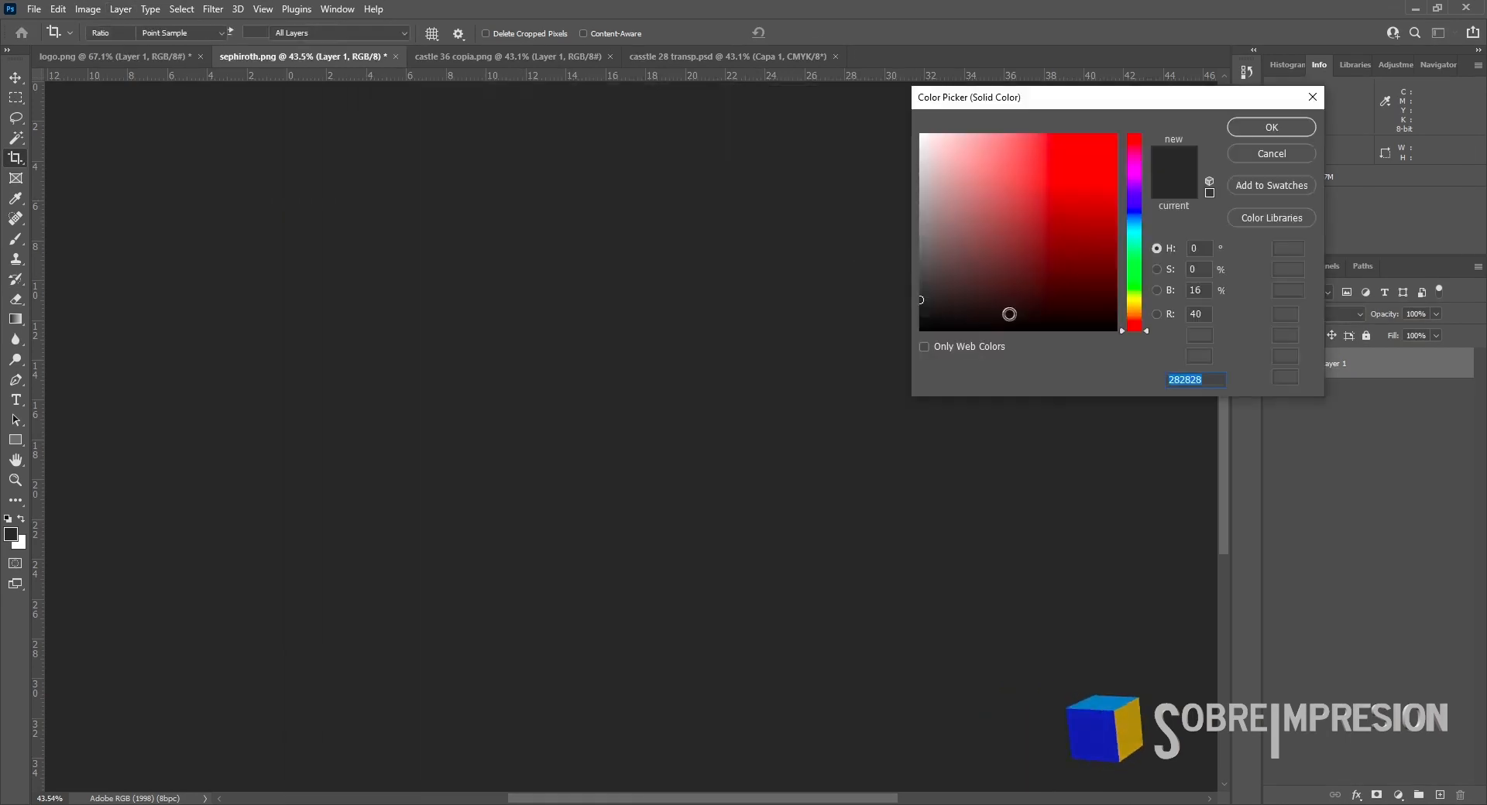
{"action": "left_click_drag", "start_coordinate": [939, 318], "coordinate": [887, 348]}
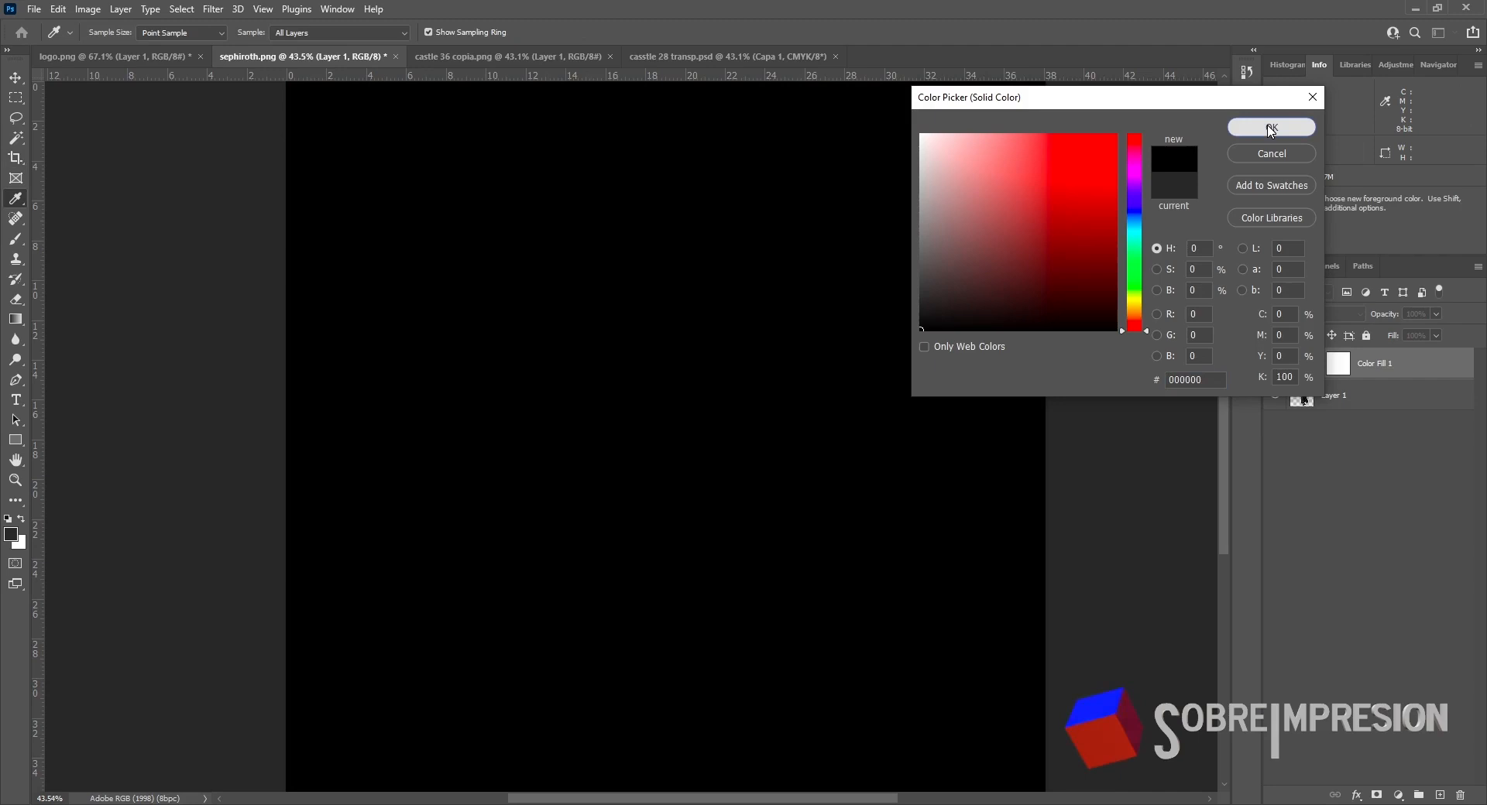
{"action": "left_click", "coordinate": [1271, 128]}
{"action": "key", "text": "c"}
{"action": "left_click_drag", "start_coordinate": [1411, 373], "coordinate": [1408, 412]}
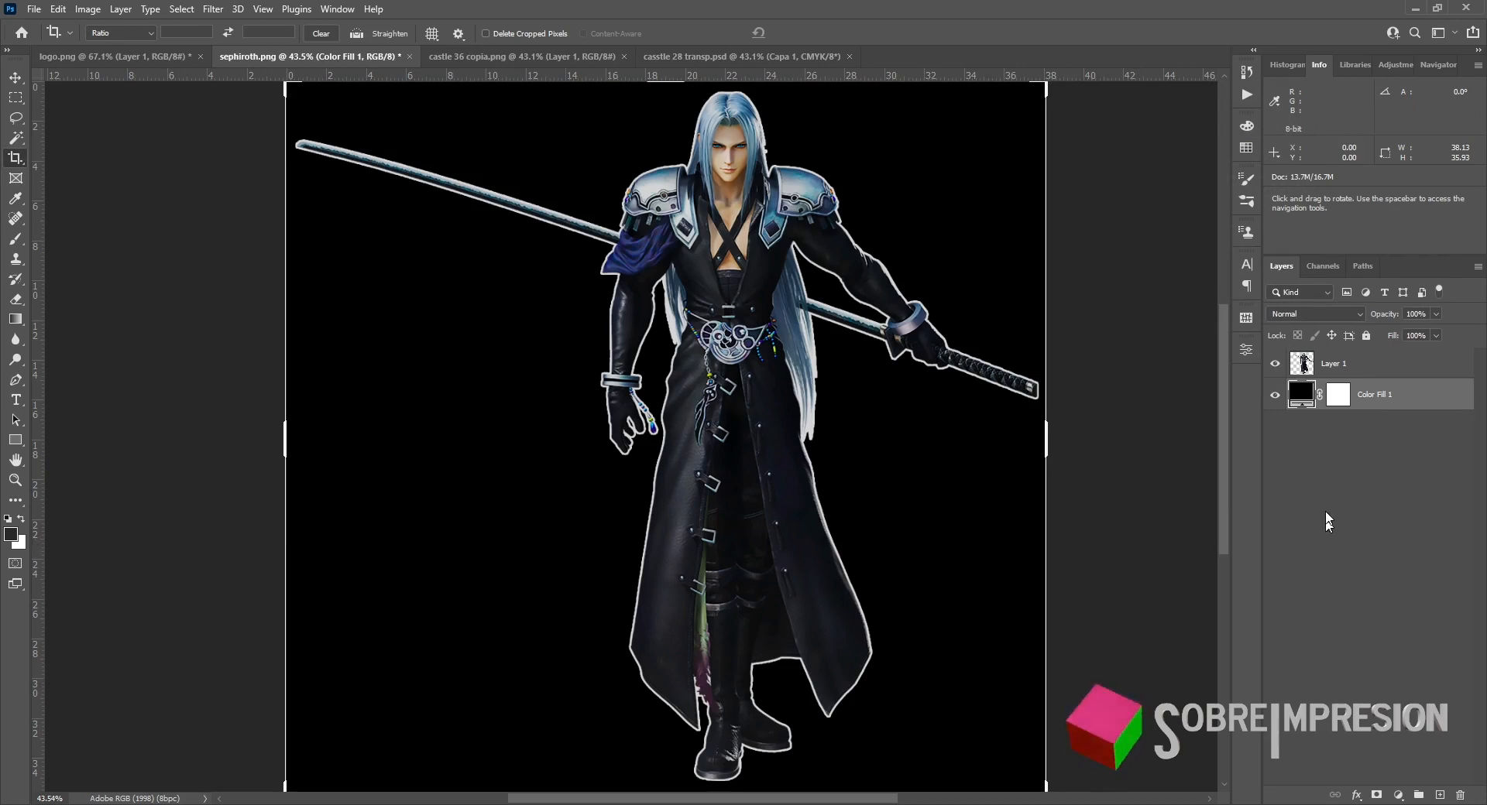
Step: Erase the stray white spot beside Sephiroth's hair on the figure's layer
{"action": "left_click", "coordinate": [1407, 363]}
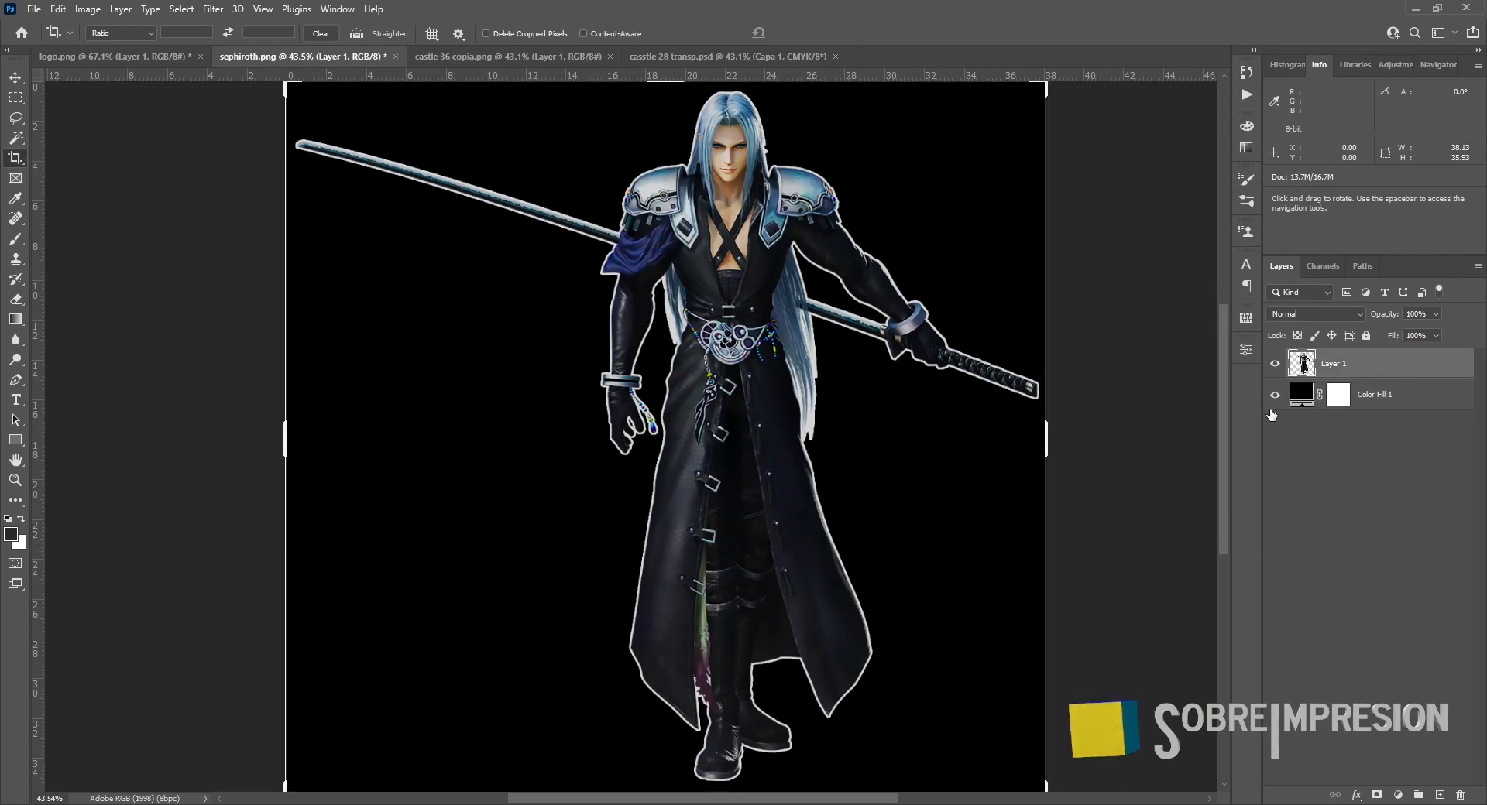
{"action": "key", "text": "ctrl+plus"}
{"action": "key", "text": "ctrl+plus"}
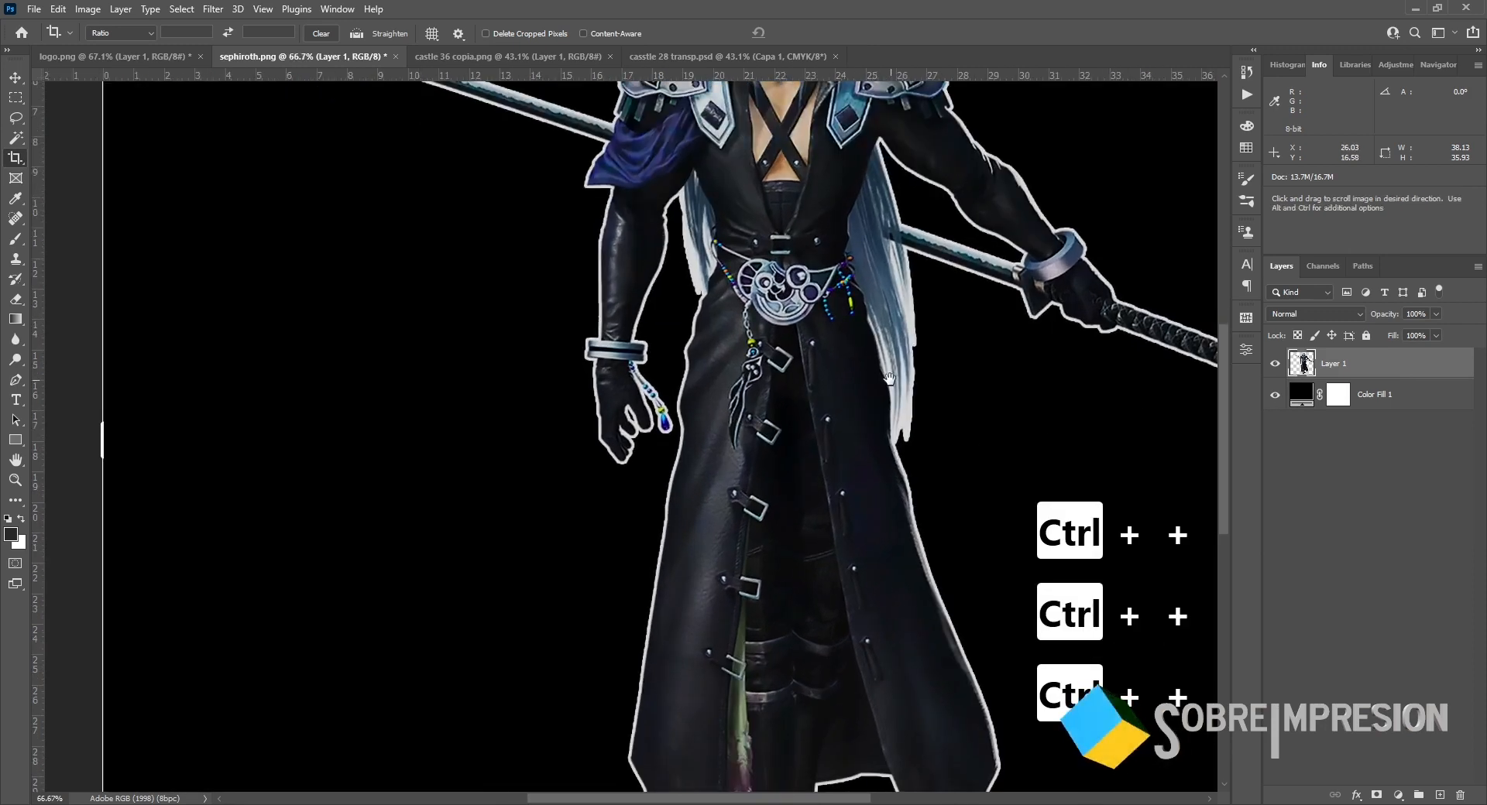
{"action": "left_click_drag", "start_coordinate": [890, 379], "coordinate": [763, 653]}
{"action": "scroll", "coordinate": [772, 527], "scroll_direction": "up", "scroll_amount": 10}
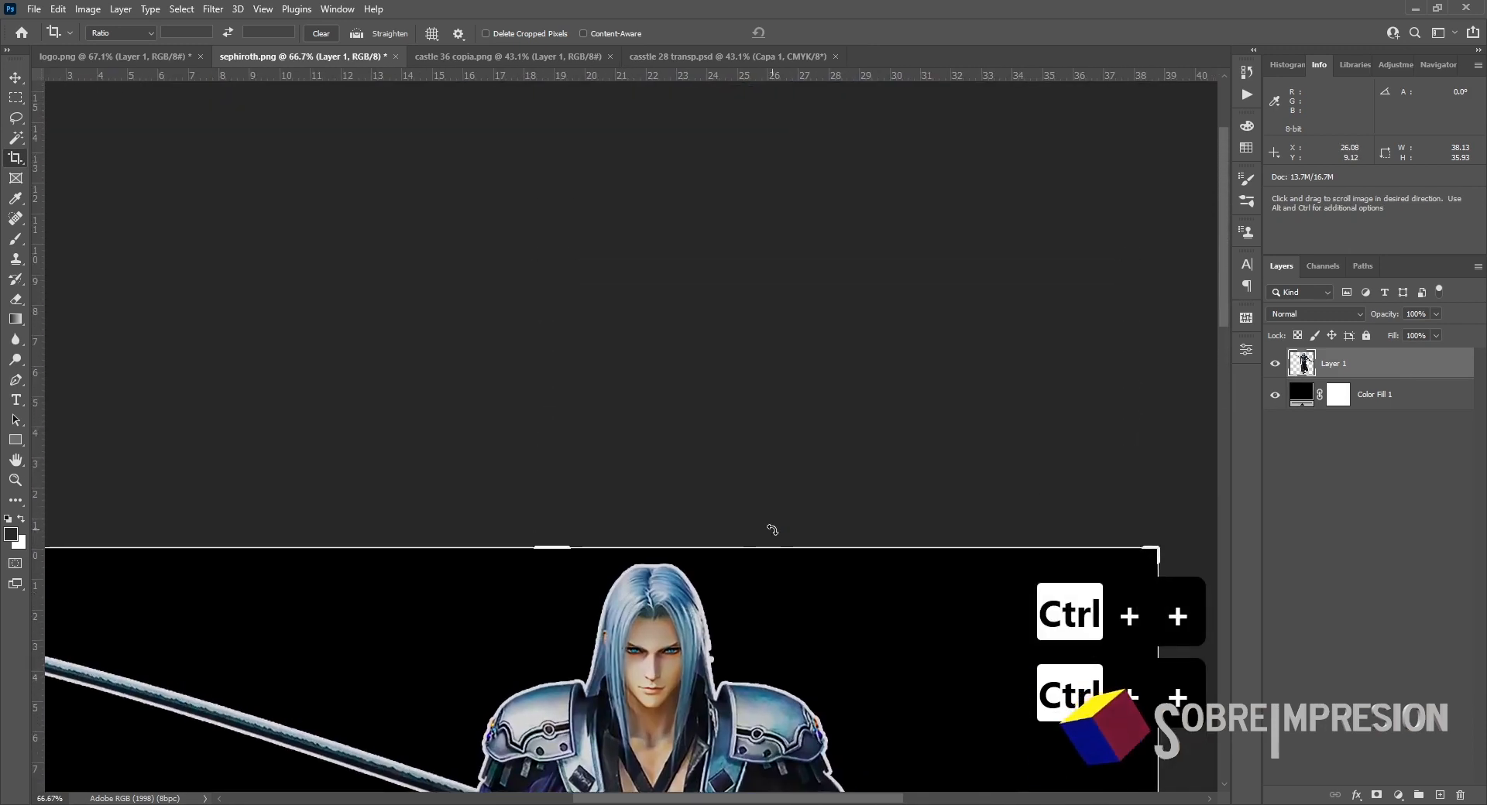
{"action": "key", "text": "ctrl+plus"}
{"action": "key", "text": "ctrl+plus"}
{"action": "scroll", "coordinate": [853, 496], "scroll_direction": "down", "scroll_amount": 10}
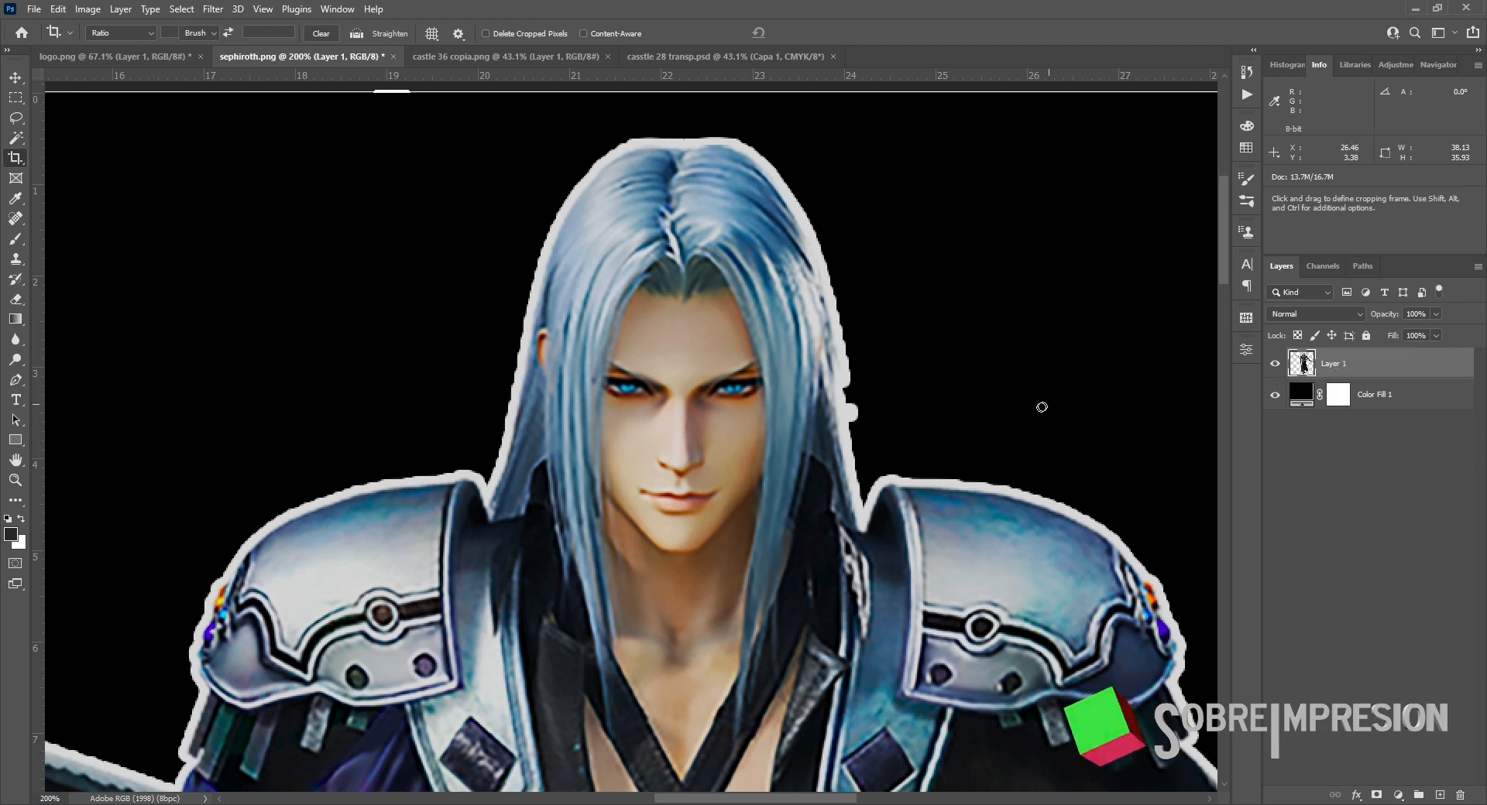
{"action": "key", "text": "e"}
{"action": "mouse_move", "coordinate": [852, 403]}
{"action": "left_mouse_down"}
{"action": "mouse_move", "coordinate": [853, 419]}
{"action": "mouse_move", "coordinate": [854, 360]}
{"action": "left_mouse_up"}
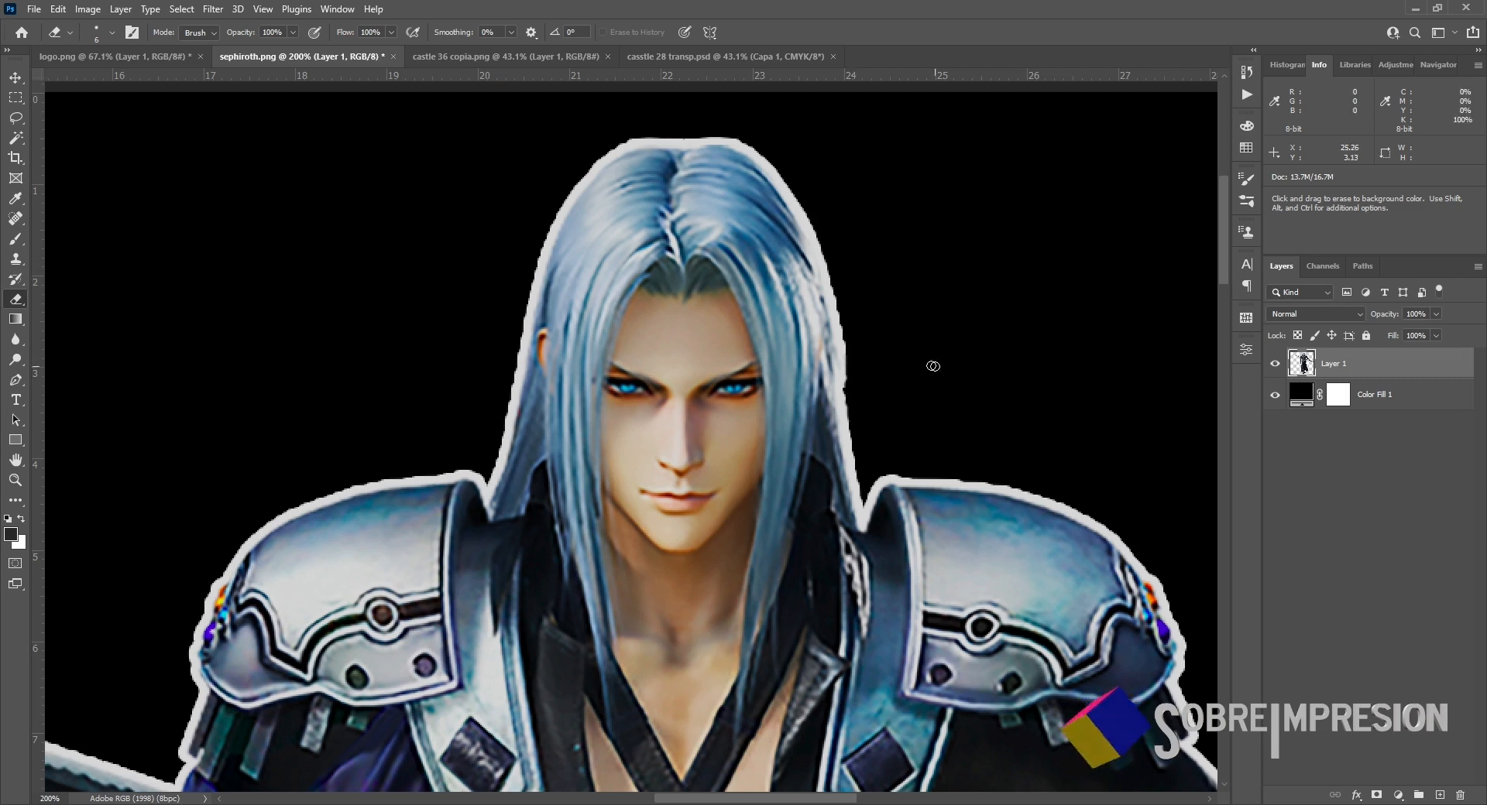
Step: Examine the figure's outline against the black background for leftover specks, including the sword, coat, and shoulders
{"action": "left_click_drag", "start_coordinate": [379, 515], "coordinate": [958, 430]}
{"action": "left_click_drag", "start_coordinate": [561, 435], "coordinate": [957, 455]}
{"action": "left_click_drag", "start_coordinate": [421, 441], "coordinate": [883, 525]}
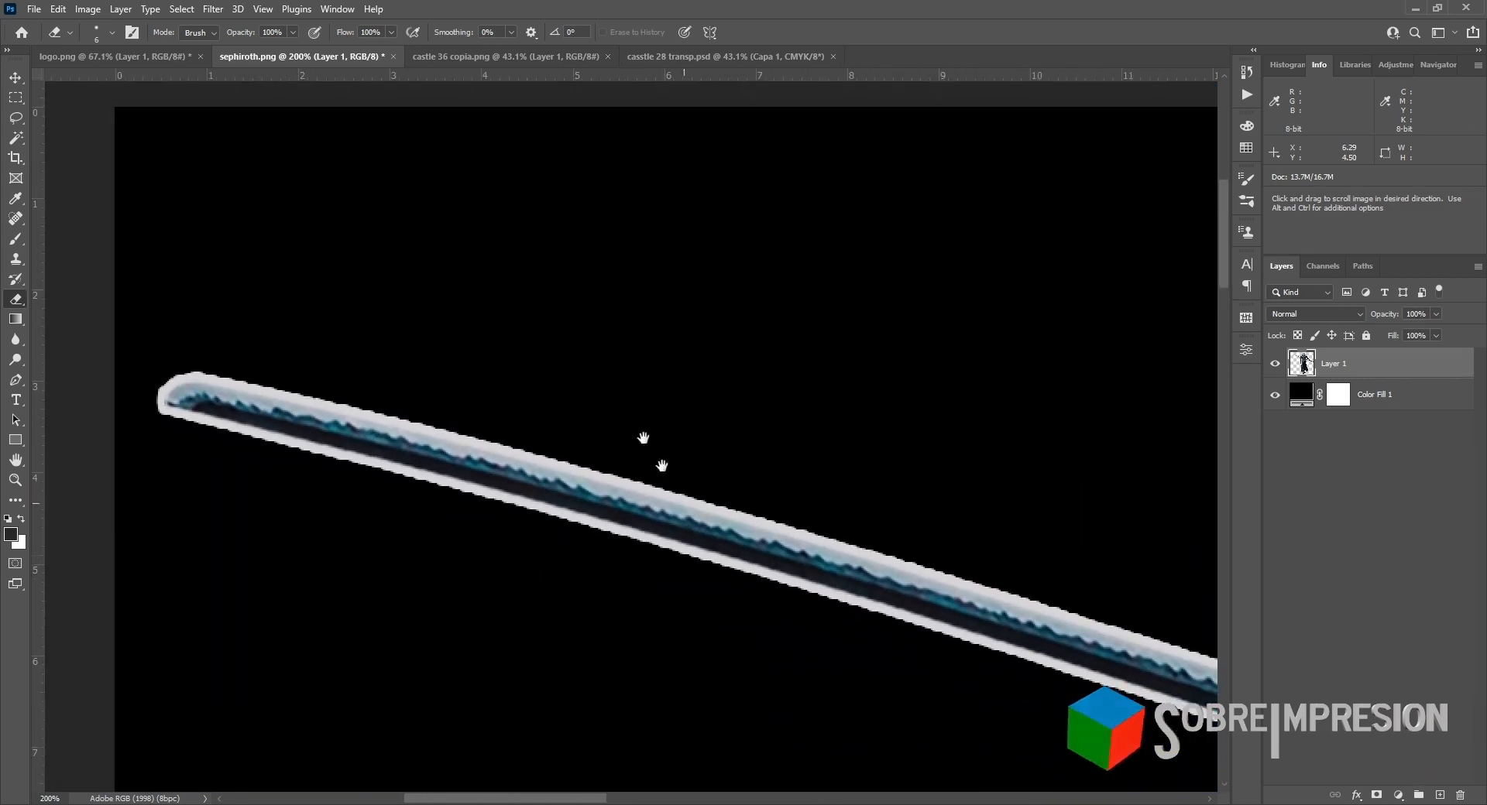
{"action": "left_click_drag", "start_coordinate": [691, 519], "coordinate": [431, 197]}
{"action": "left_click_drag", "start_coordinate": [860, 509], "coordinate": [287, 289]}
{"action": "left_click_drag", "start_coordinate": [958, 475], "coordinate": [744, 88]}
{"action": "left_click_drag", "start_coordinate": [756, 474], "coordinate": [701, 434]}
{"action": "left_click_drag", "start_coordinate": [767, 656], "coordinate": [683, 505]}
{"action": "left_click_drag", "start_coordinate": [704, 589], "coordinate": [970, 90]}
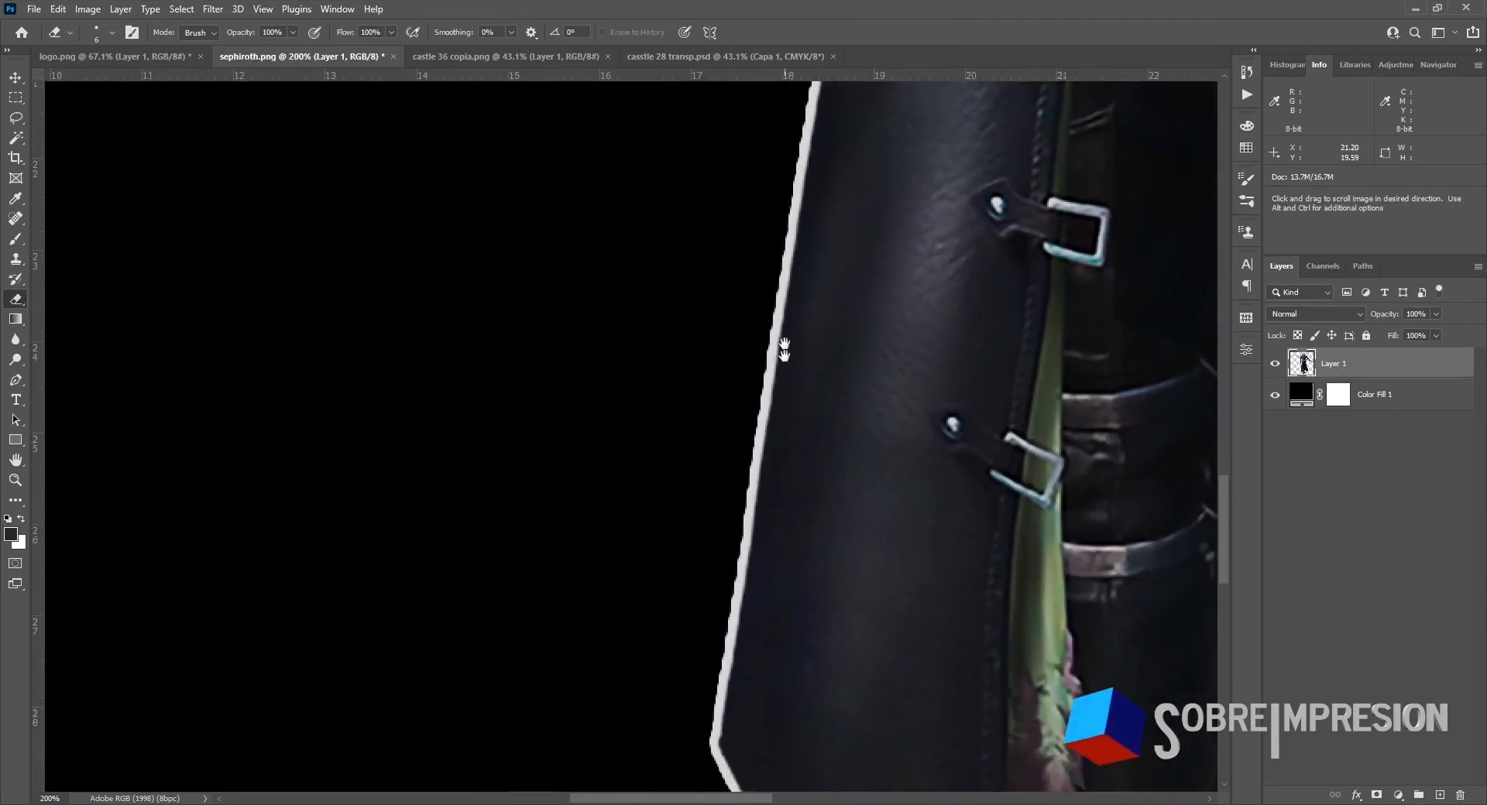
{"action": "left_click_drag", "start_coordinate": [790, 666], "coordinate": [835, 171]}
{"action": "left_click_drag", "start_coordinate": [867, 531], "coordinate": [658, 418]}
{"action": "left_click_drag", "start_coordinate": [973, 421], "coordinate": [647, 375]}
{"action": "left_click_drag", "start_coordinate": [810, 386], "coordinate": [661, 614]}
{"action": "left_click_drag", "start_coordinate": [496, 154], "coordinate": [729, 526]}
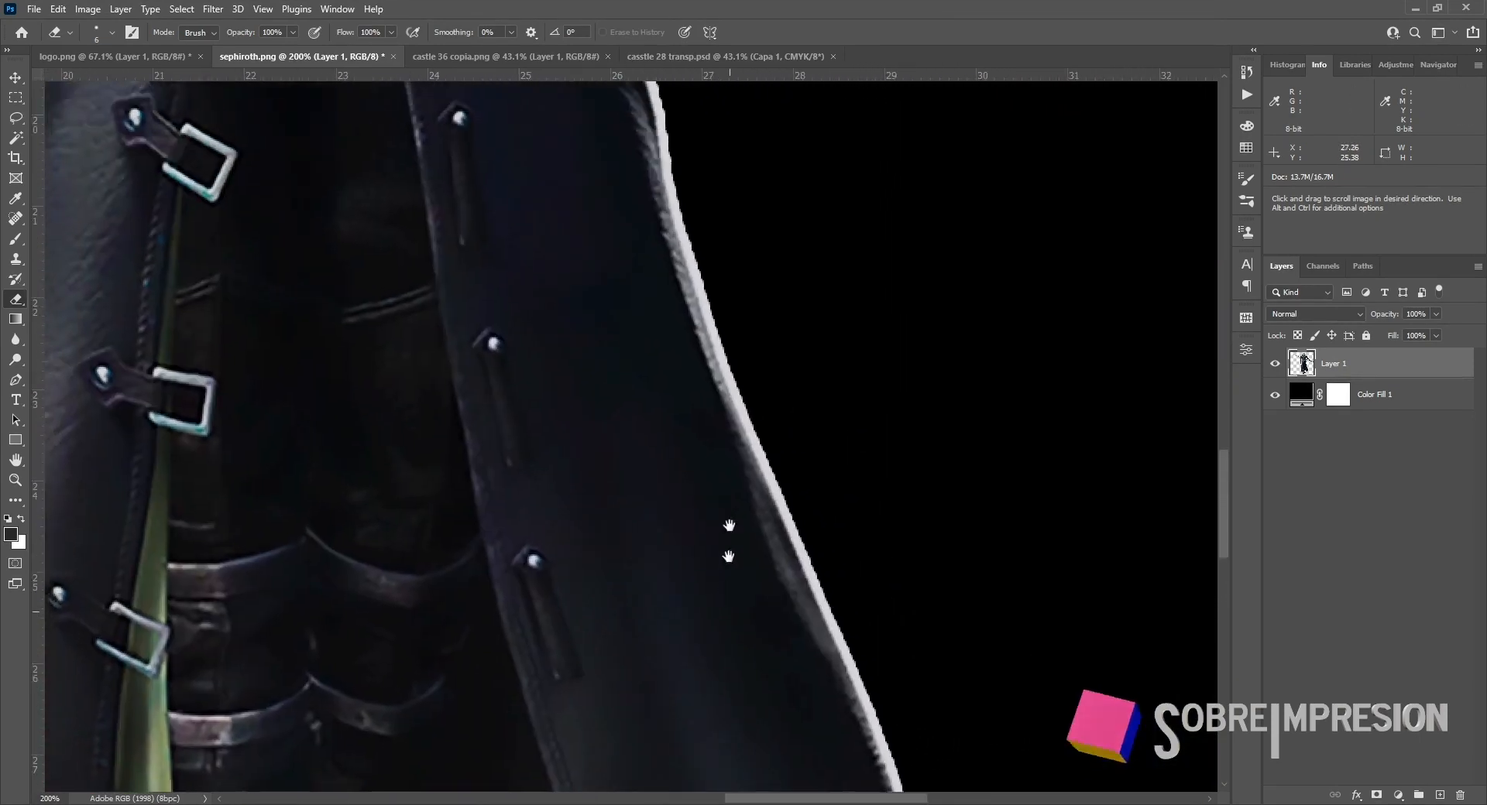
{"action": "left_click_drag", "start_coordinate": [701, 268], "coordinate": [720, 600]}
{"action": "left_click_drag", "start_coordinate": [708, 329], "coordinate": [720, 600]}
{"action": "left_click_drag", "start_coordinate": [748, 151], "coordinate": [353, 370]}
{"action": "left_click_drag", "start_coordinate": [859, 418], "coordinate": [746, 504]}
{"action": "left_click_drag", "start_coordinate": [591, 301], "coordinate": [816, 555]}
{"action": "left_click_drag", "start_coordinate": [588, 387], "coordinate": [848, 747]}
{"action": "left_click_drag", "start_coordinate": [687, 468], "coordinate": [837, 582]}
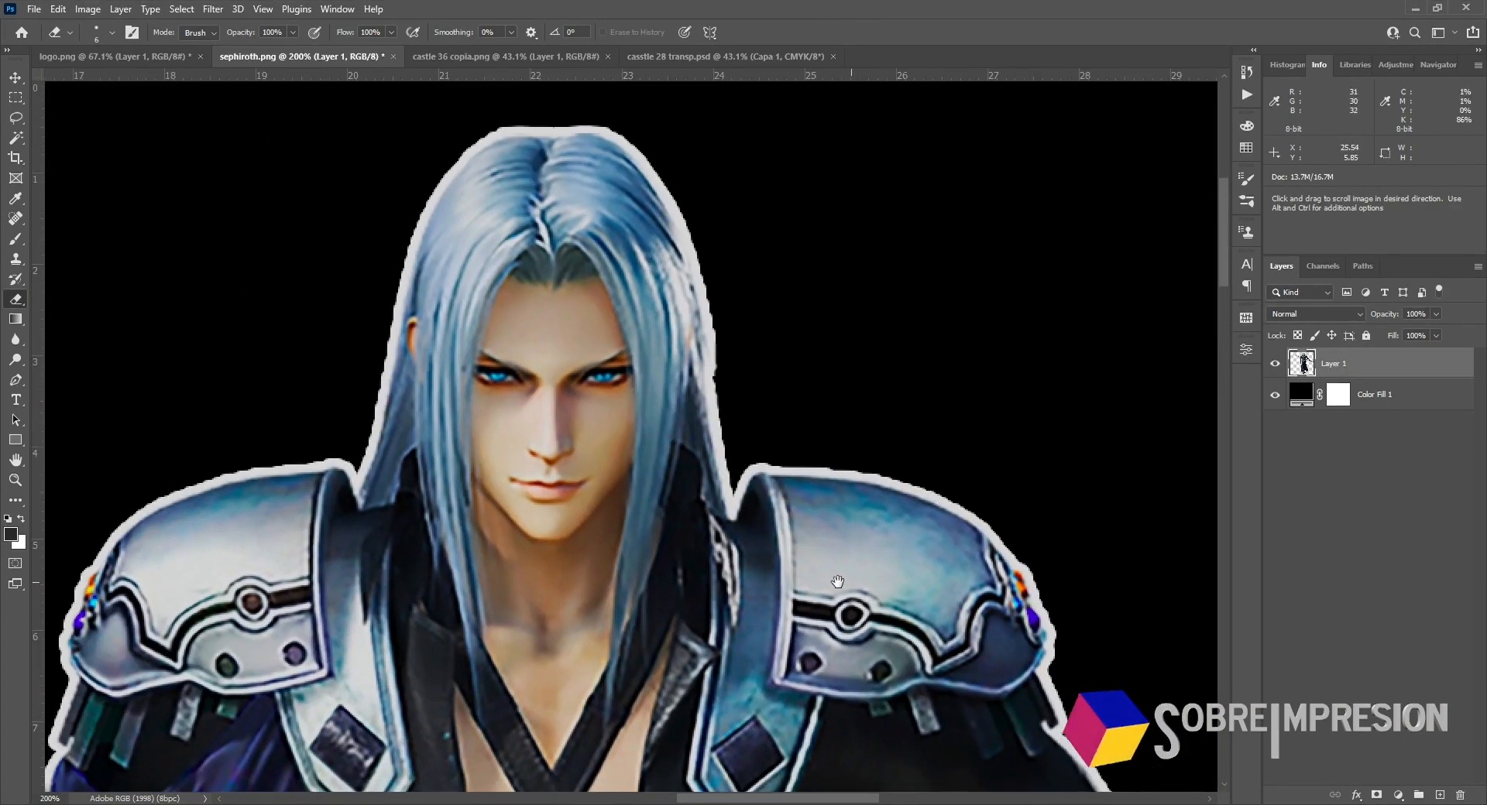
Step: Delete the black colour fill layer beneath the figure
{"action": "key", "text": "ctrl+0"}
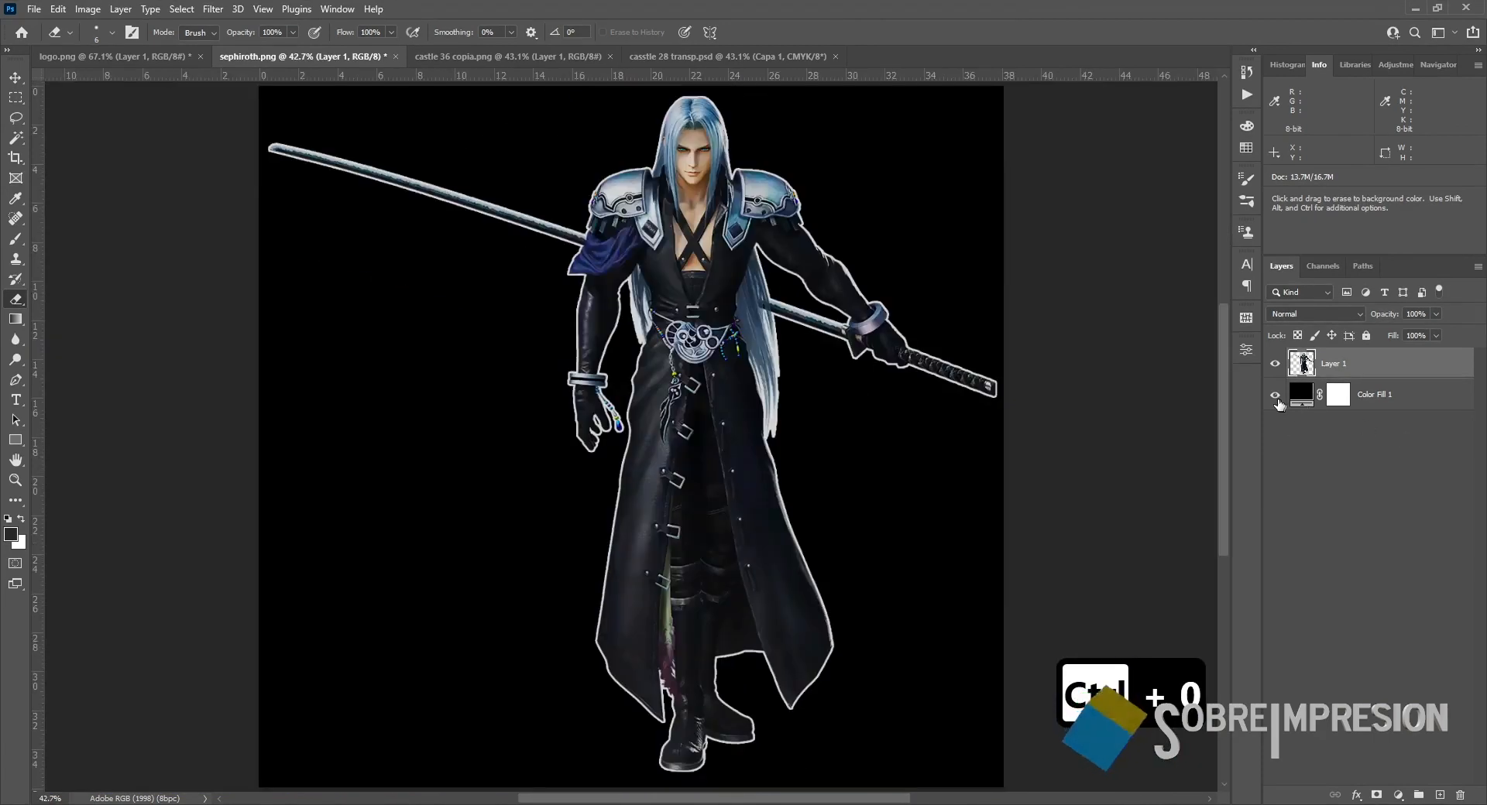
{"action": "left_click", "coordinate": [1276, 397]}
{"action": "left_click_drag", "start_coordinate": [1307, 395], "coordinate": [1461, 795]}
Step: Resize the Sephiroth image to a width of 28.5 cm with resampling turned off
{"action": "left_click", "coordinate": [92, 11]}
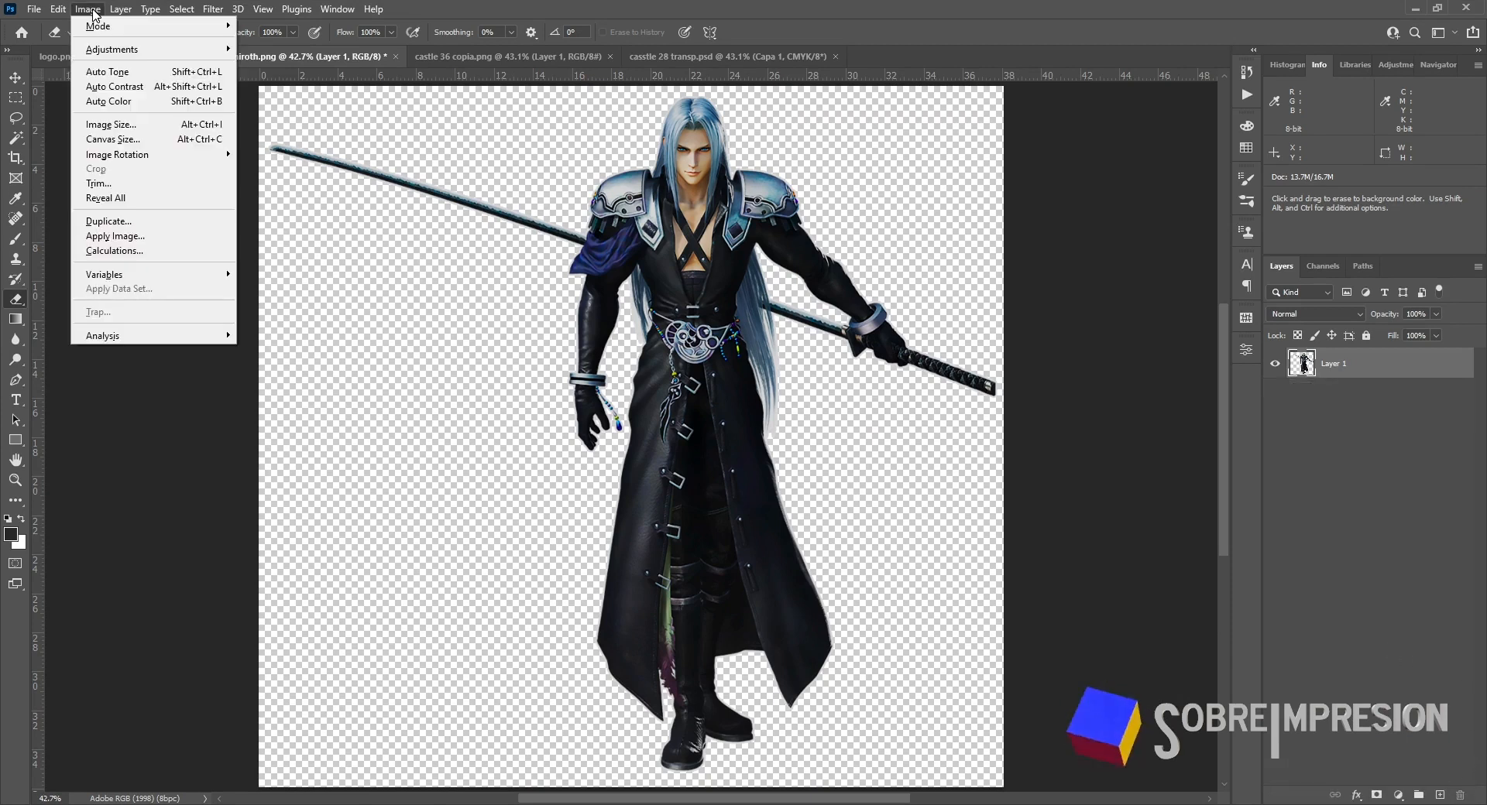
{"action": "left_click", "coordinate": [121, 126]}
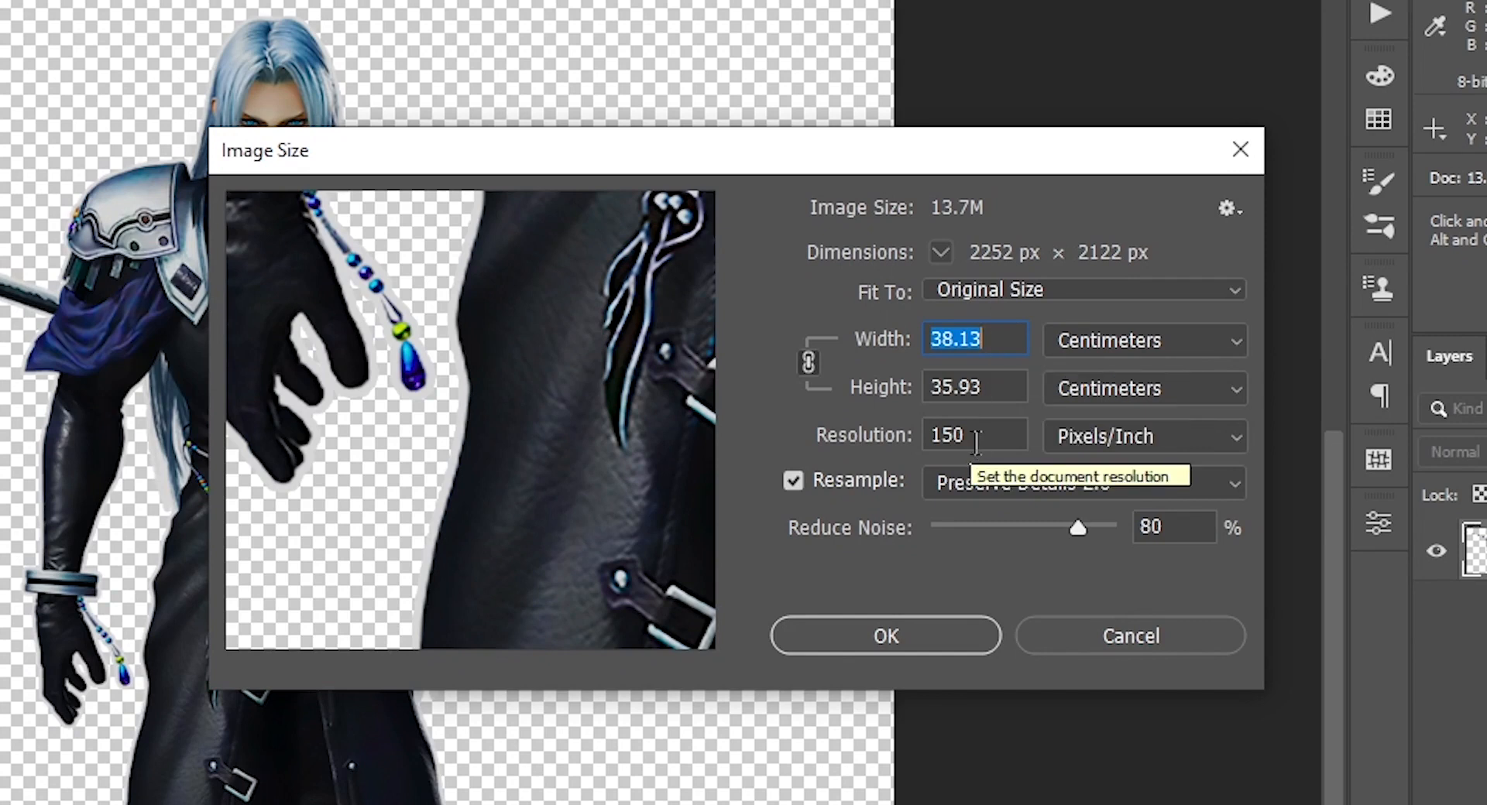
{"action": "left_click", "coordinate": [791, 482]}
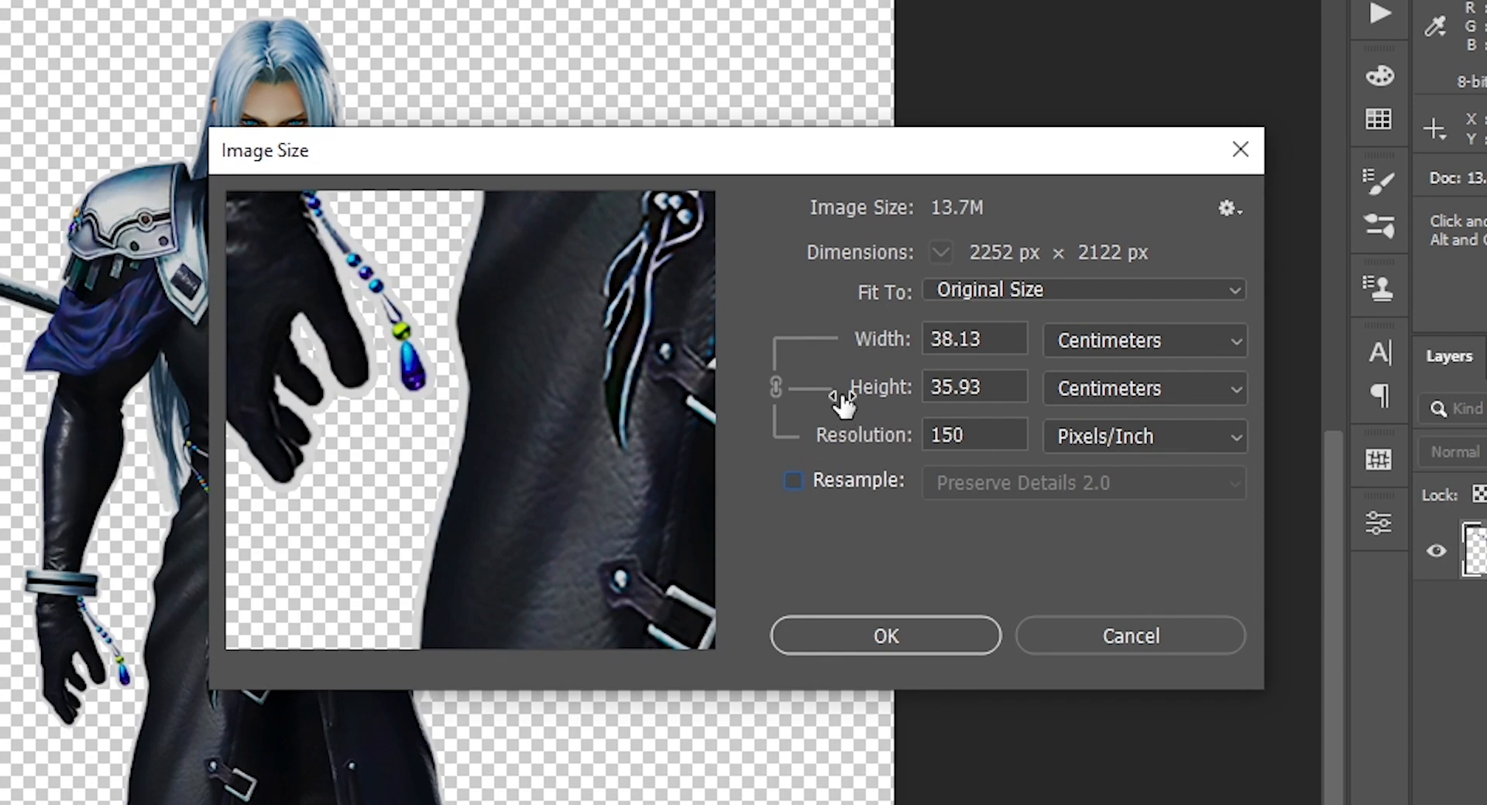
{"action": "double_click", "coordinate": [1001, 341]}
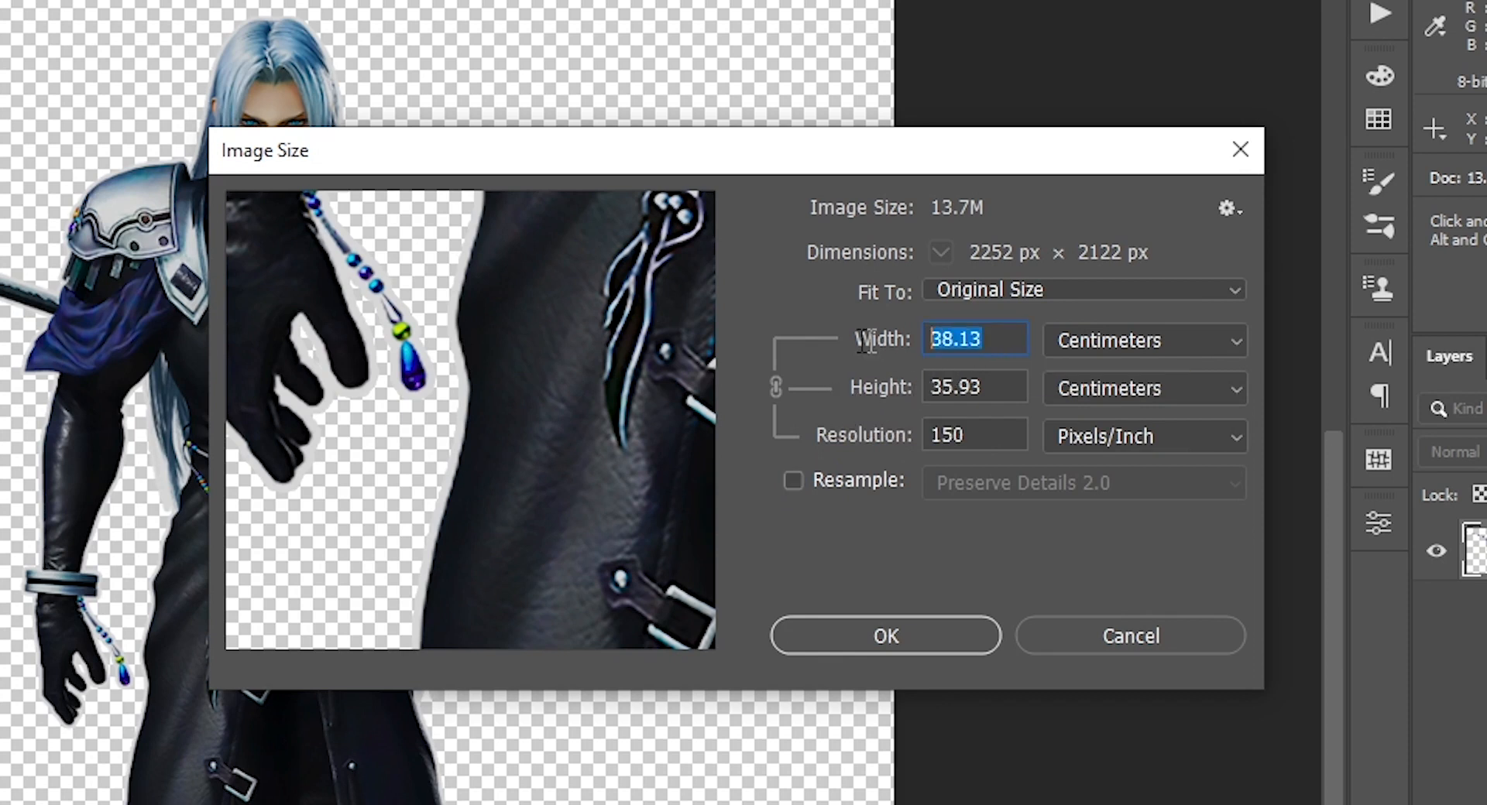
{"action": "type", "text": "28."}
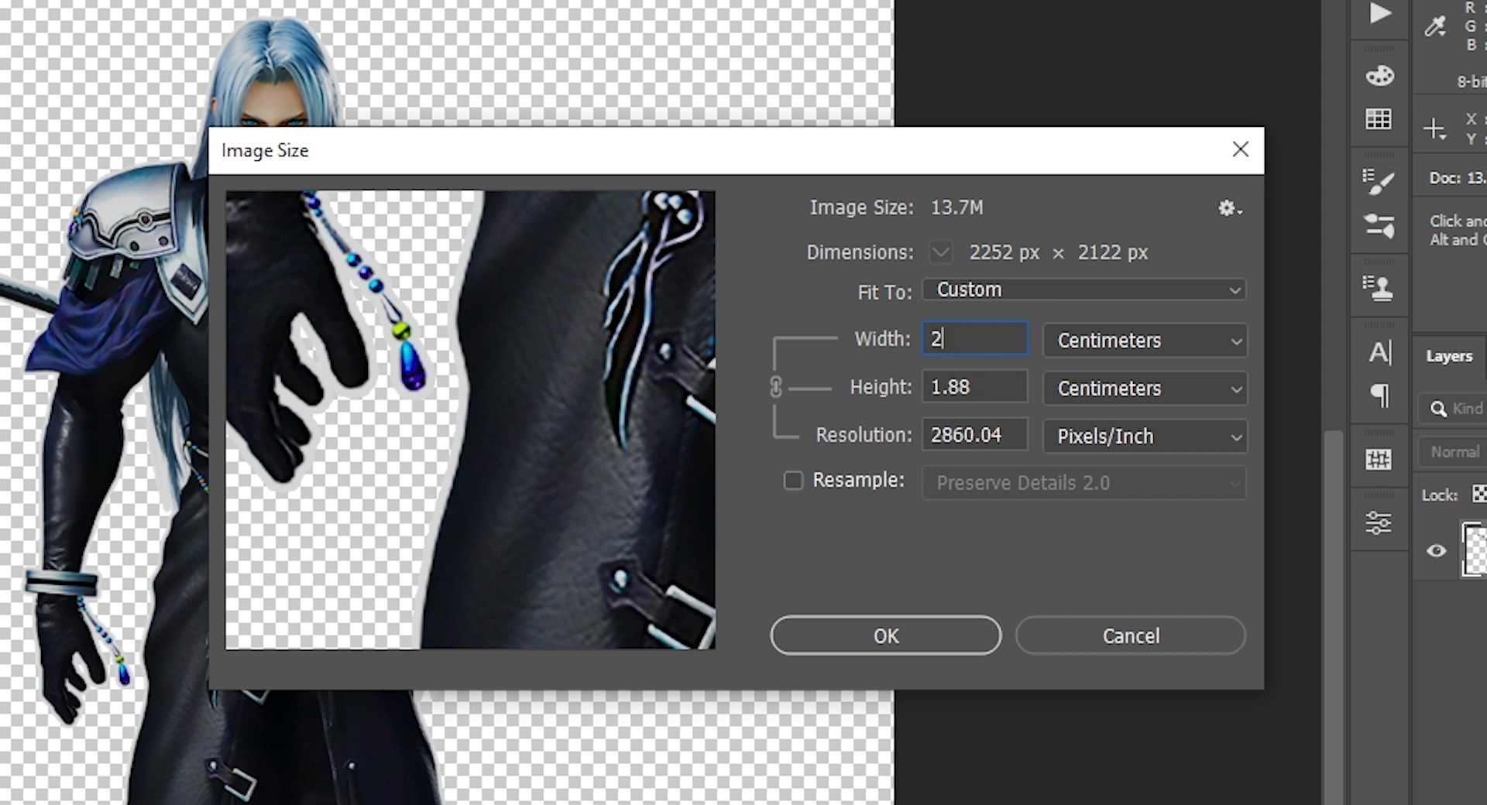
{"action": "type", "text": "5"}
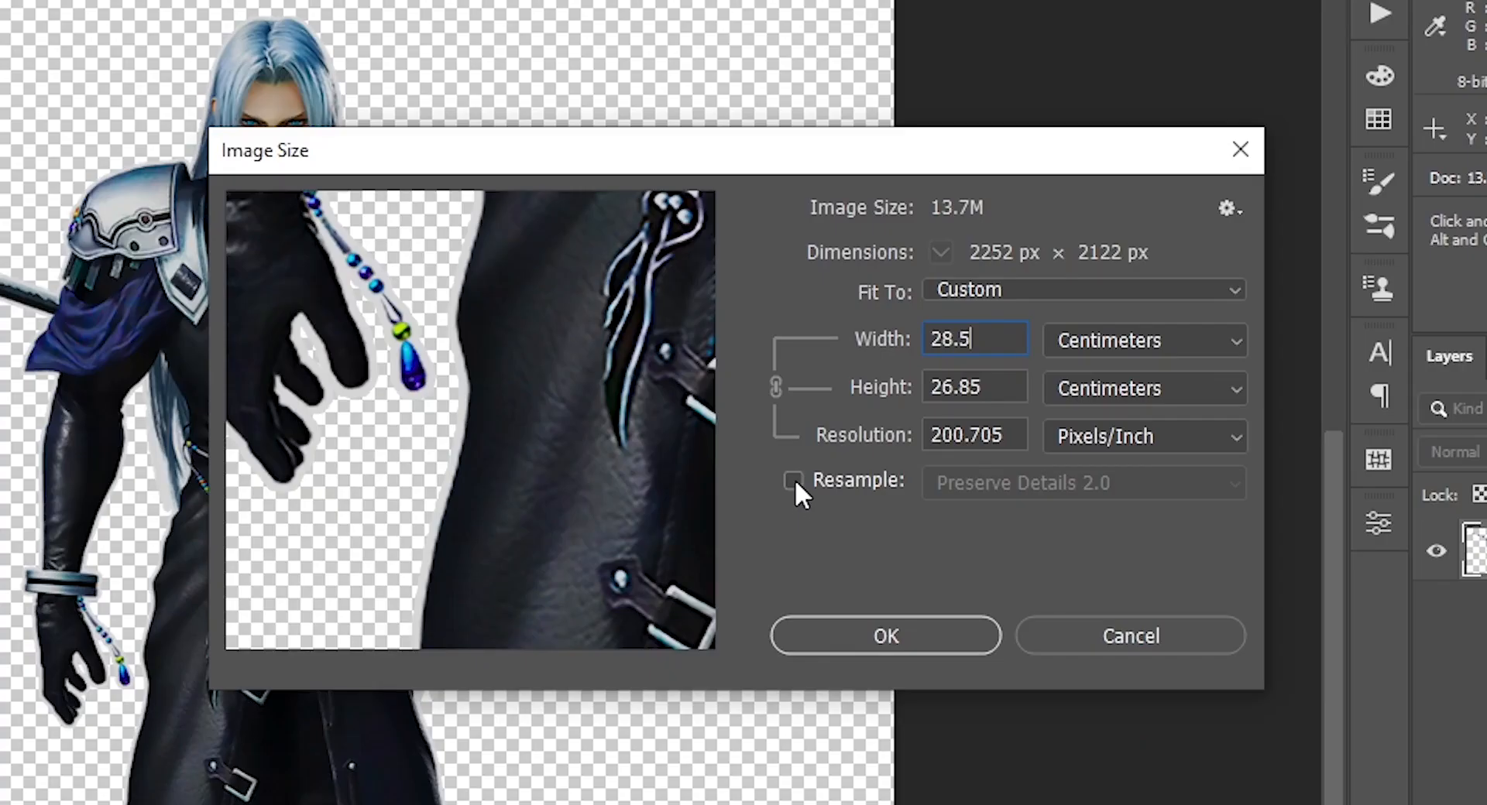
{"action": "left_click", "coordinate": [794, 480]}
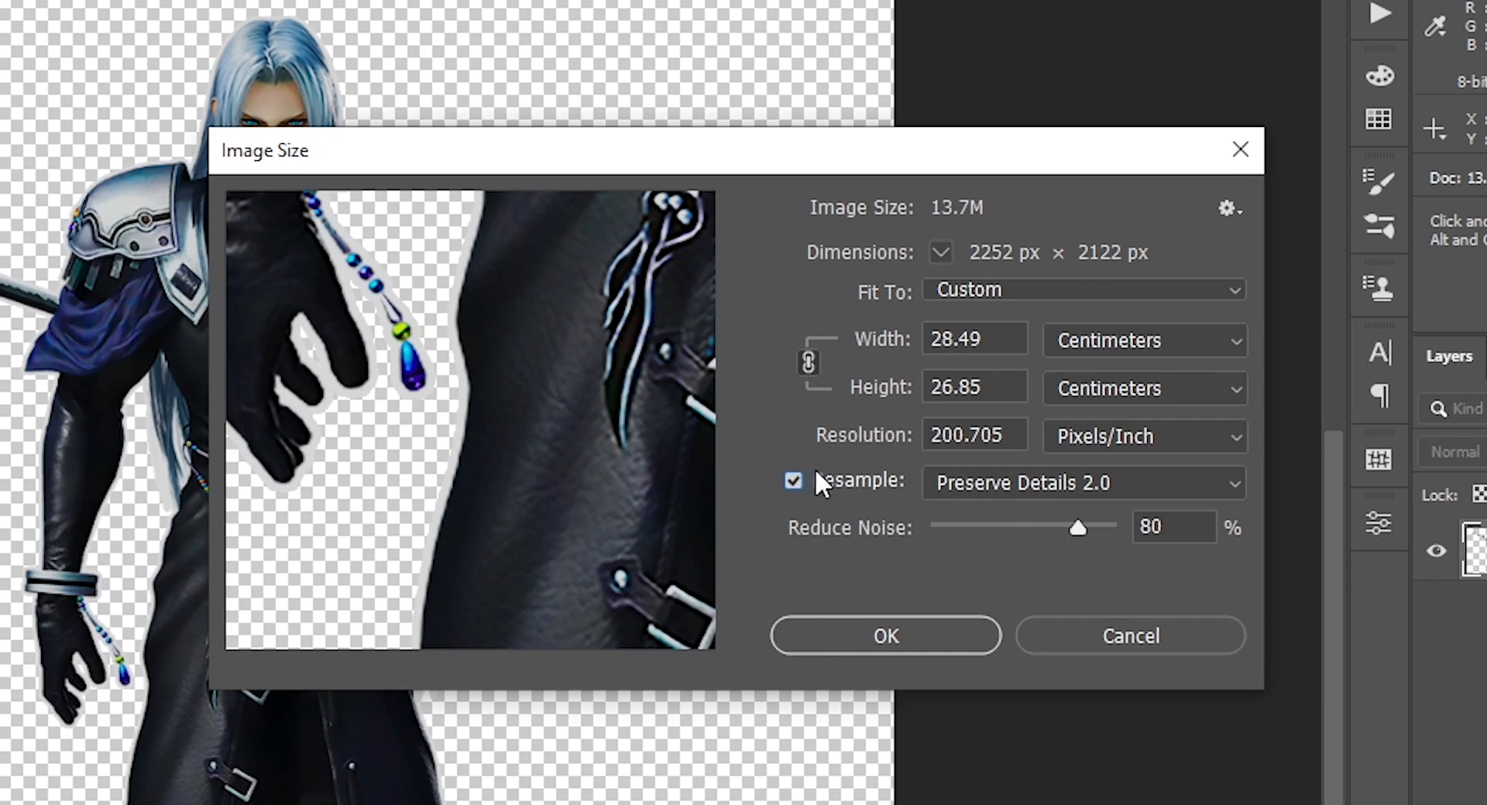
{"action": "left_click", "coordinate": [792, 479]}
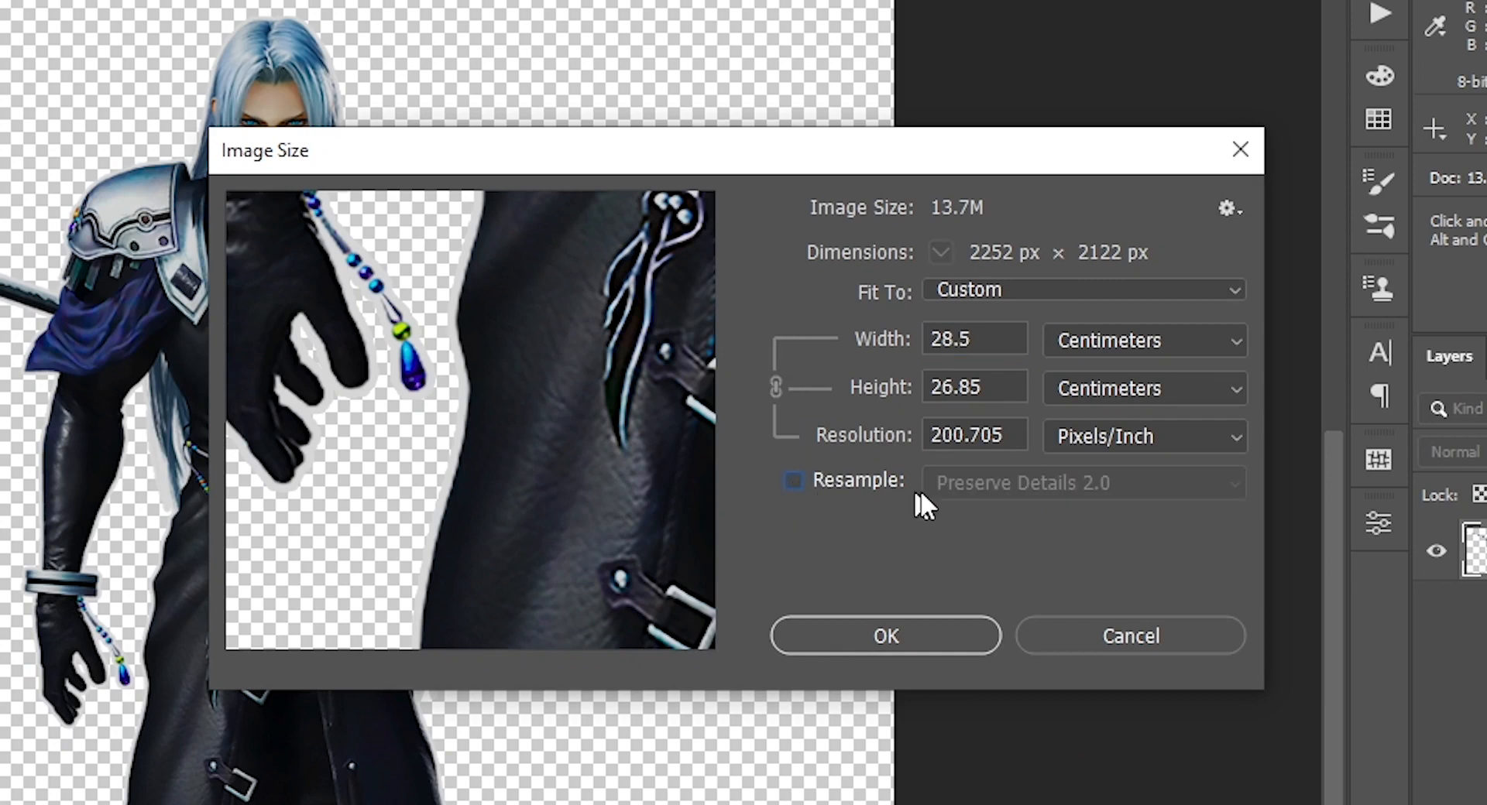
{"action": "left_click", "coordinate": [900, 640]}
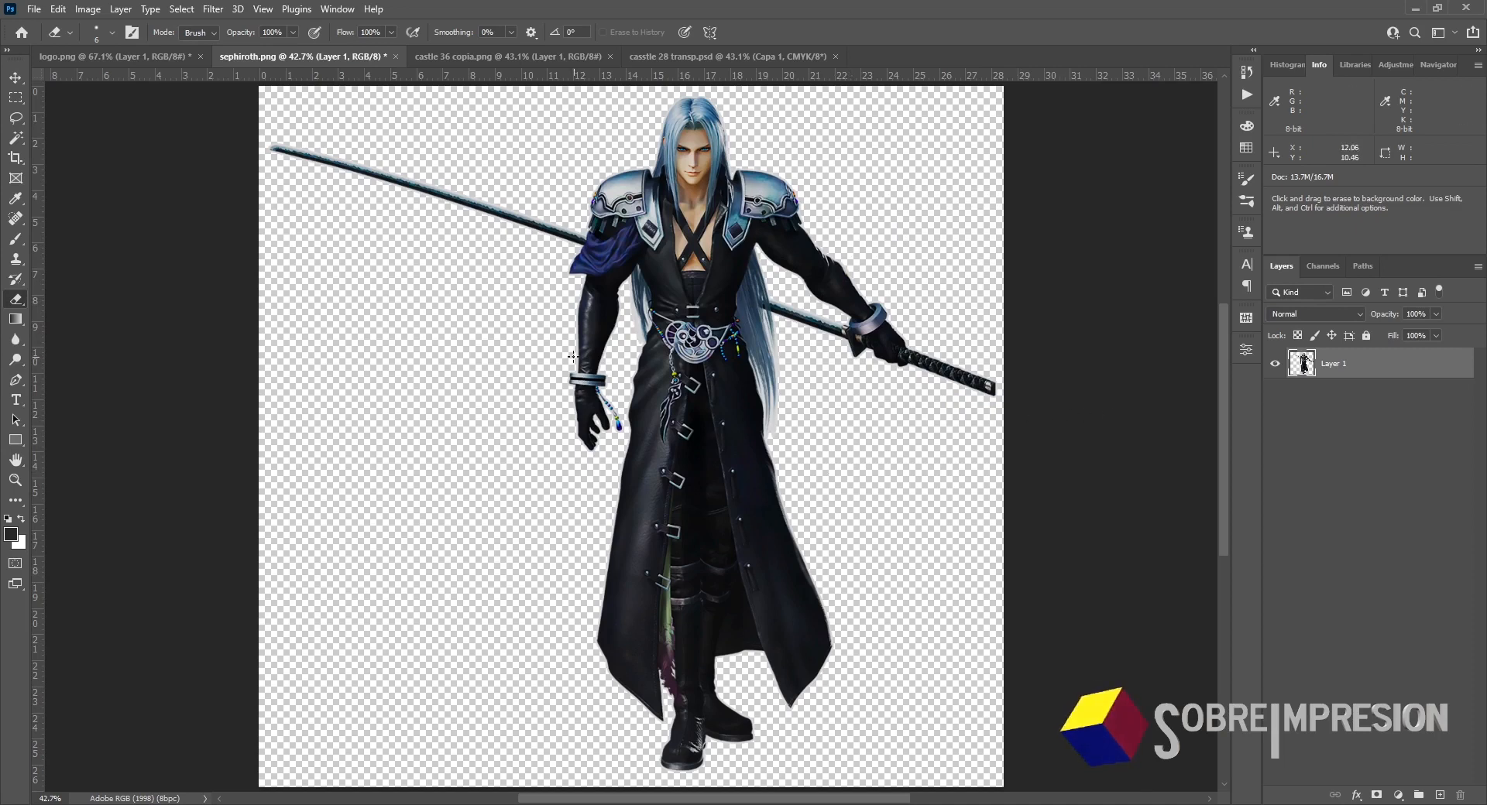
Step: Review the Save As options for the Sephiroth image as a PNG in the final fantasy folder, without saving it
{"action": "left_click", "coordinate": [36, 9]}
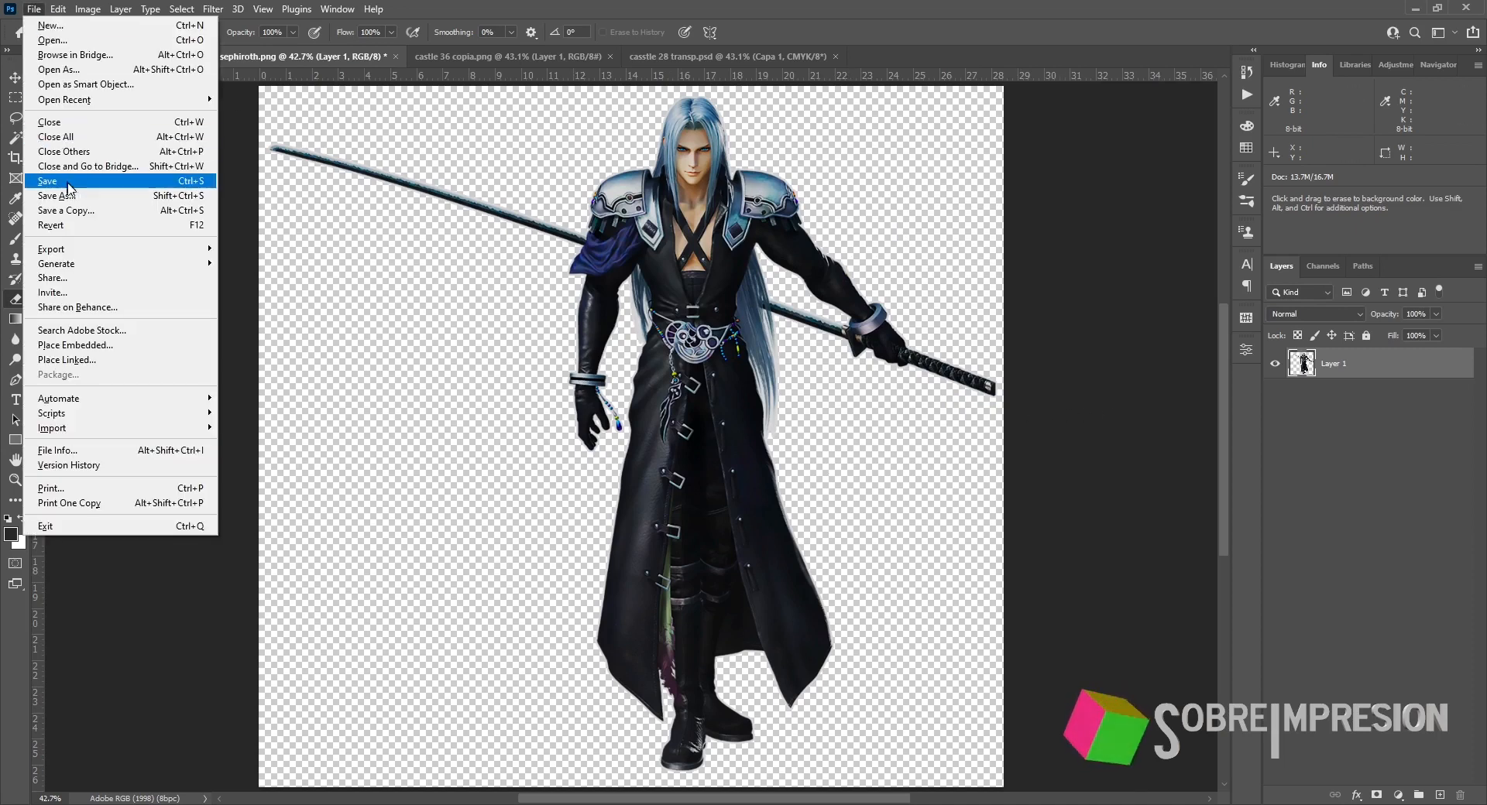
{"action": "left_click", "coordinate": [76, 198]}
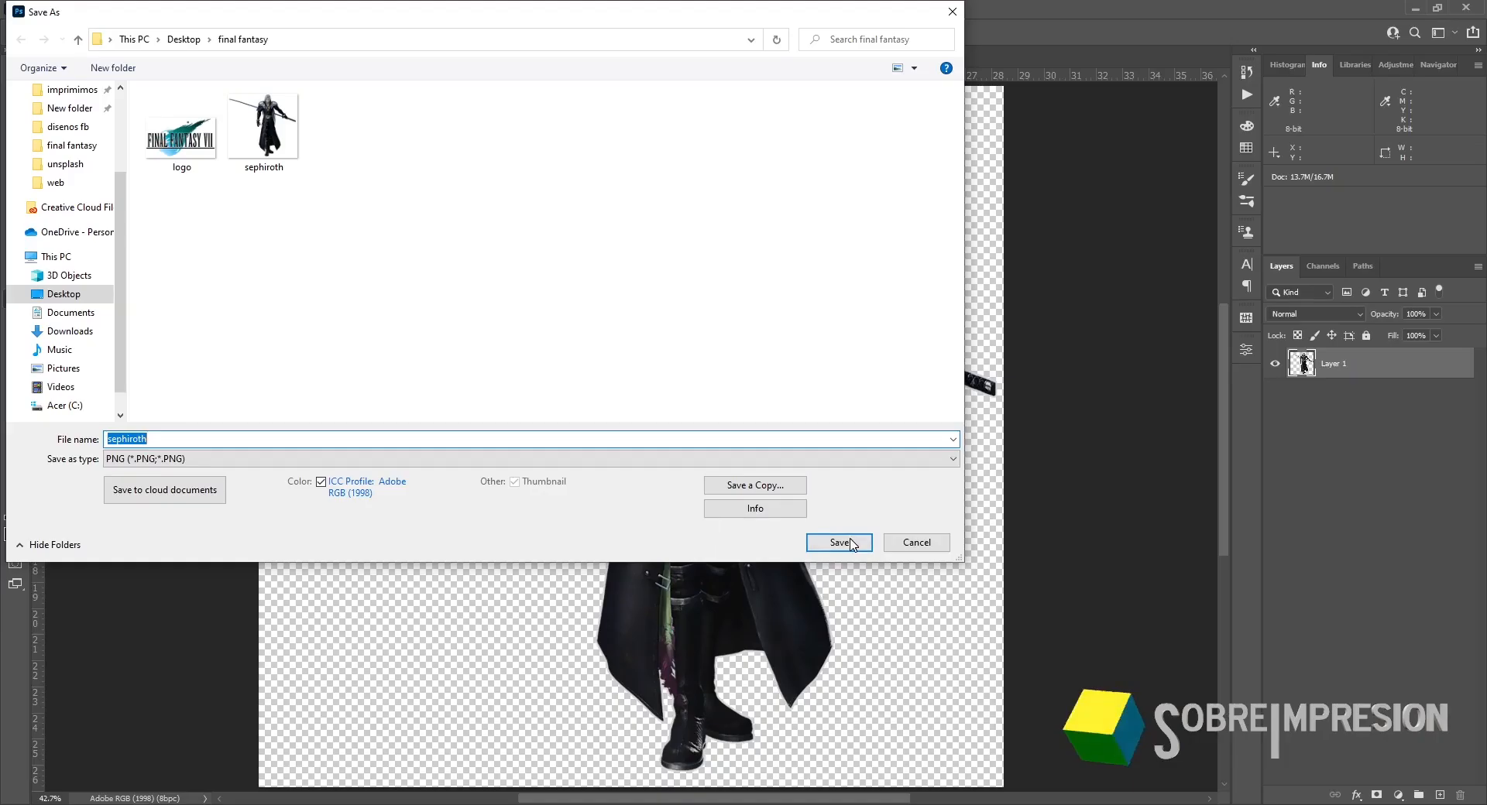
{"action": "left_click", "coordinate": [908, 545]}
Step: Convert the Sephiroth image's colour profile to sRGB IEC61966-2.1 with the Adobe (ACE) engine and Relative Colorimetric intent
{"action": "left_click", "coordinate": [65, 9]}
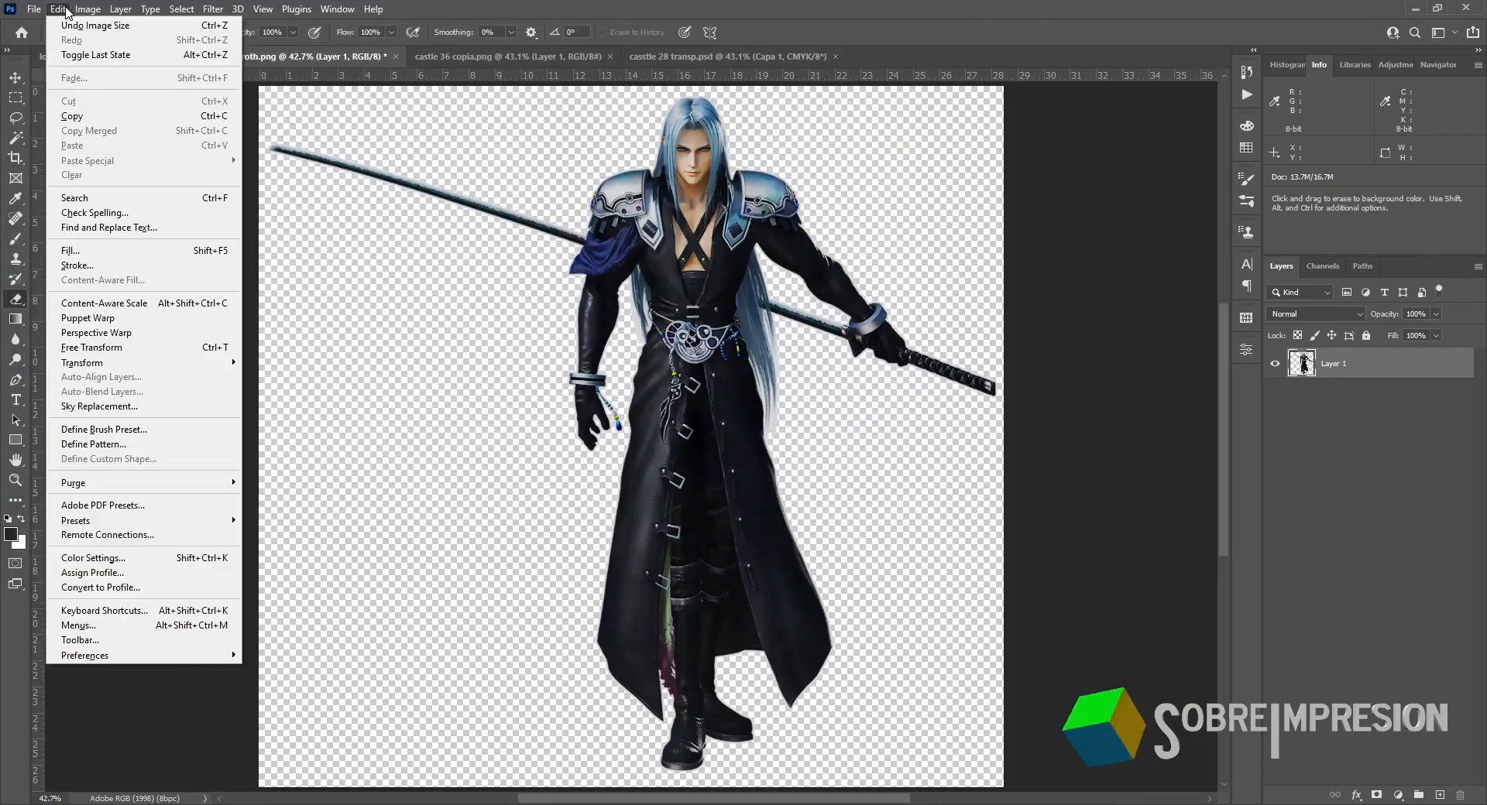
{"action": "left_click", "coordinate": [109, 587]}
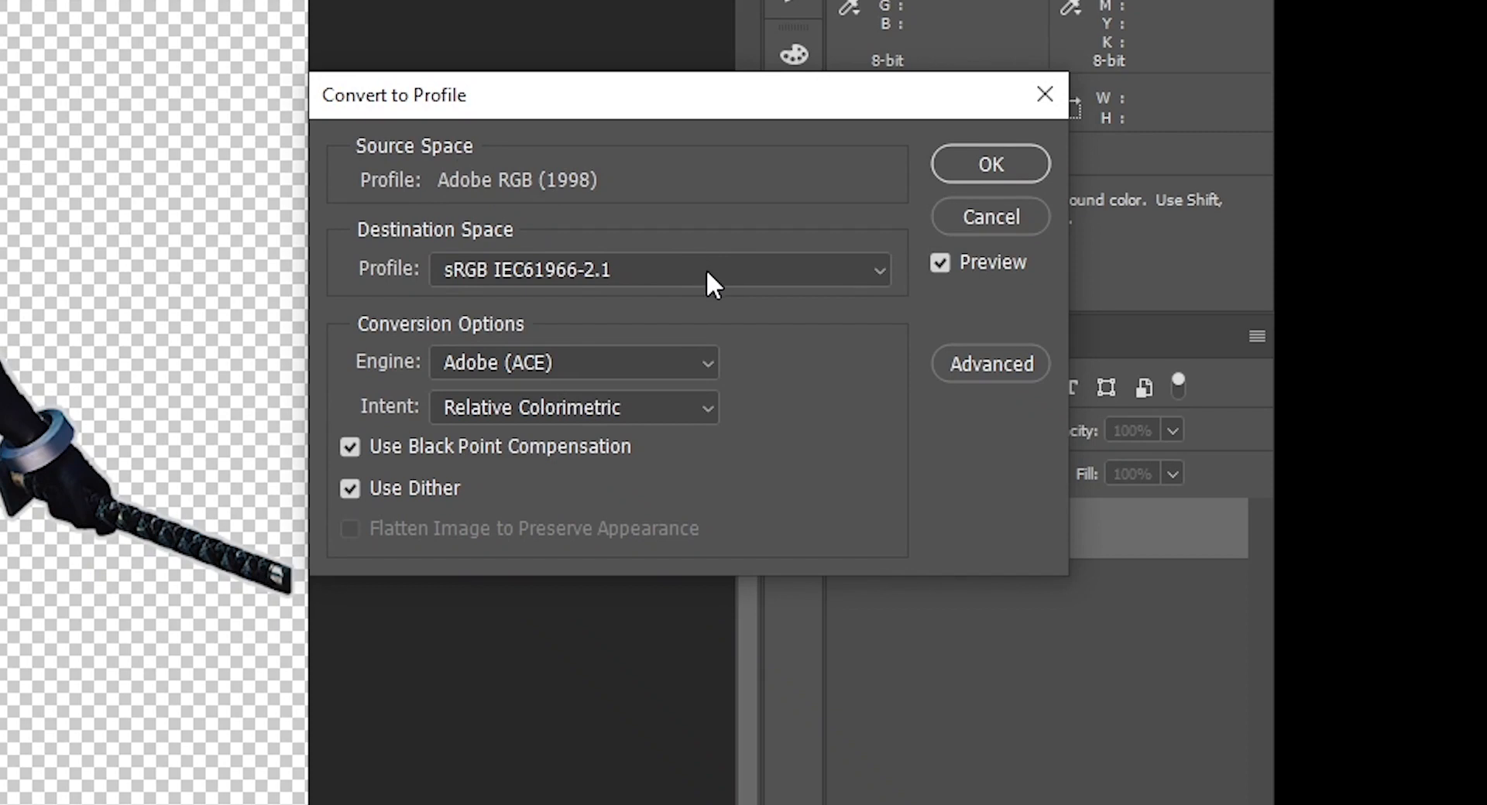
{"action": "left_click", "coordinate": [601, 271]}
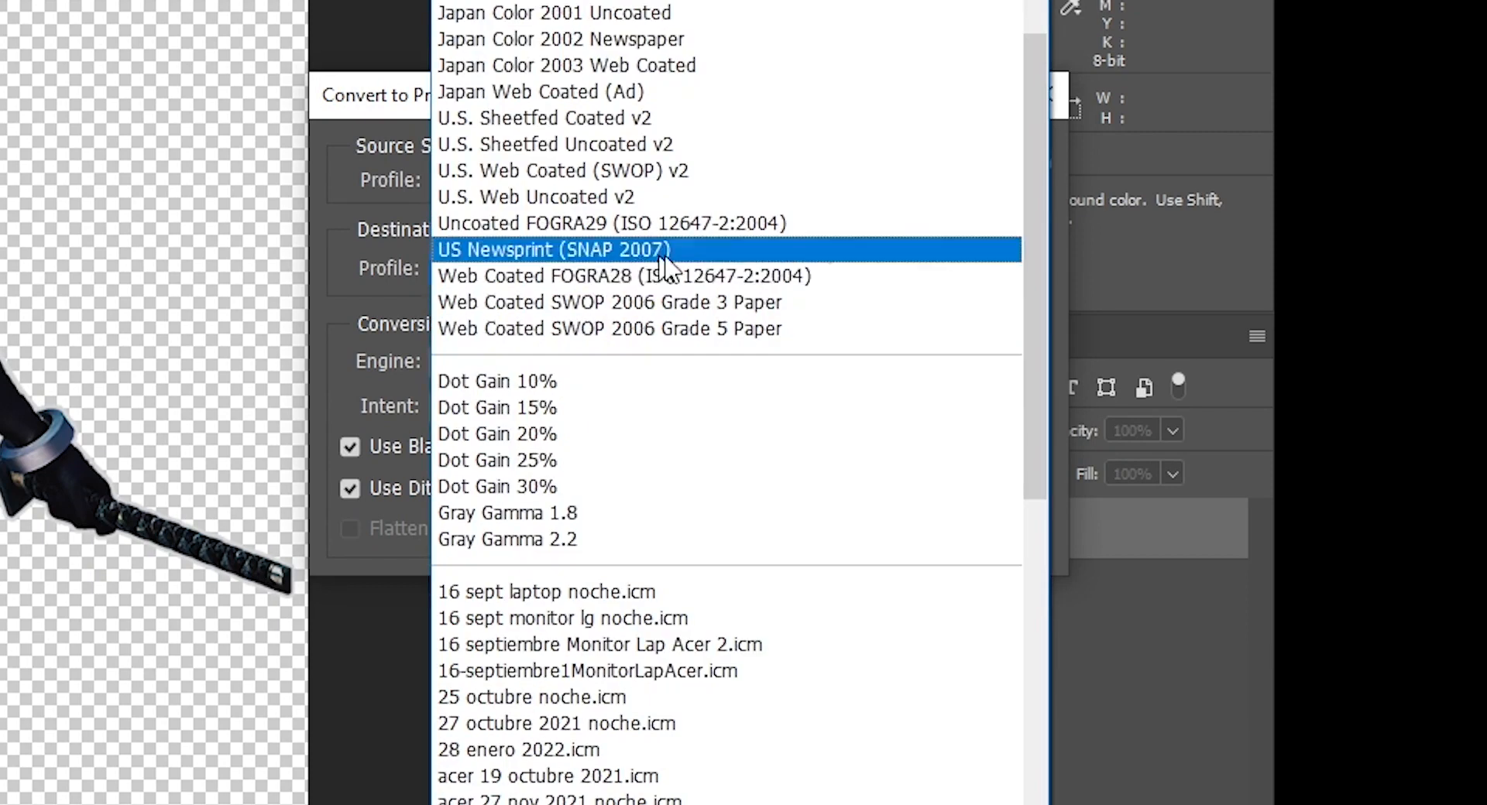
{"action": "scroll", "coordinate": [713, 550], "scroll_direction": "down", "scroll_amount": 5}
{"action": "left_click_drag", "start_coordinate": [1024, 463], "coordinate": [1015, 62]}
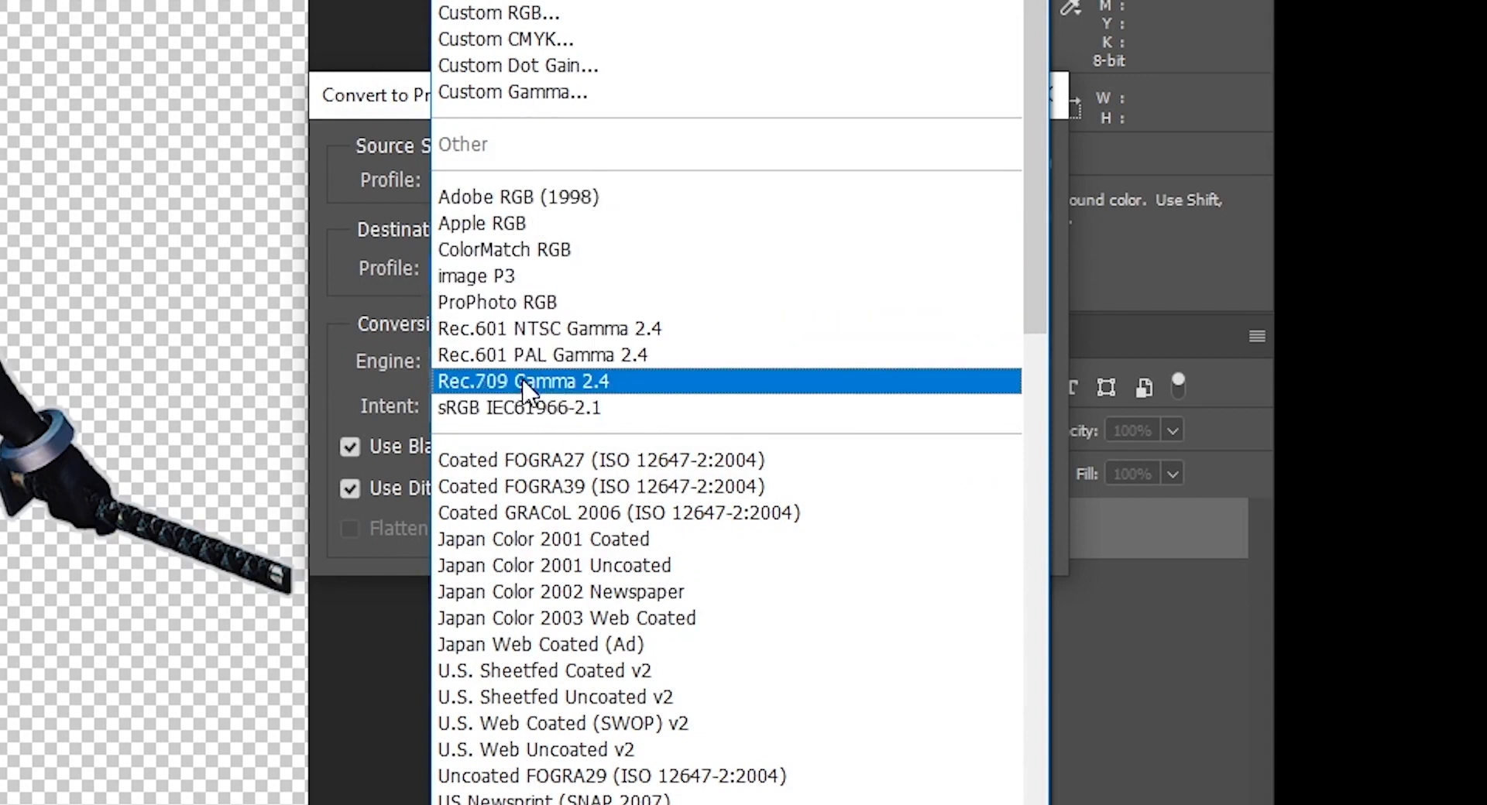
{"action": "left_click", "coordinate": [547, 411]}
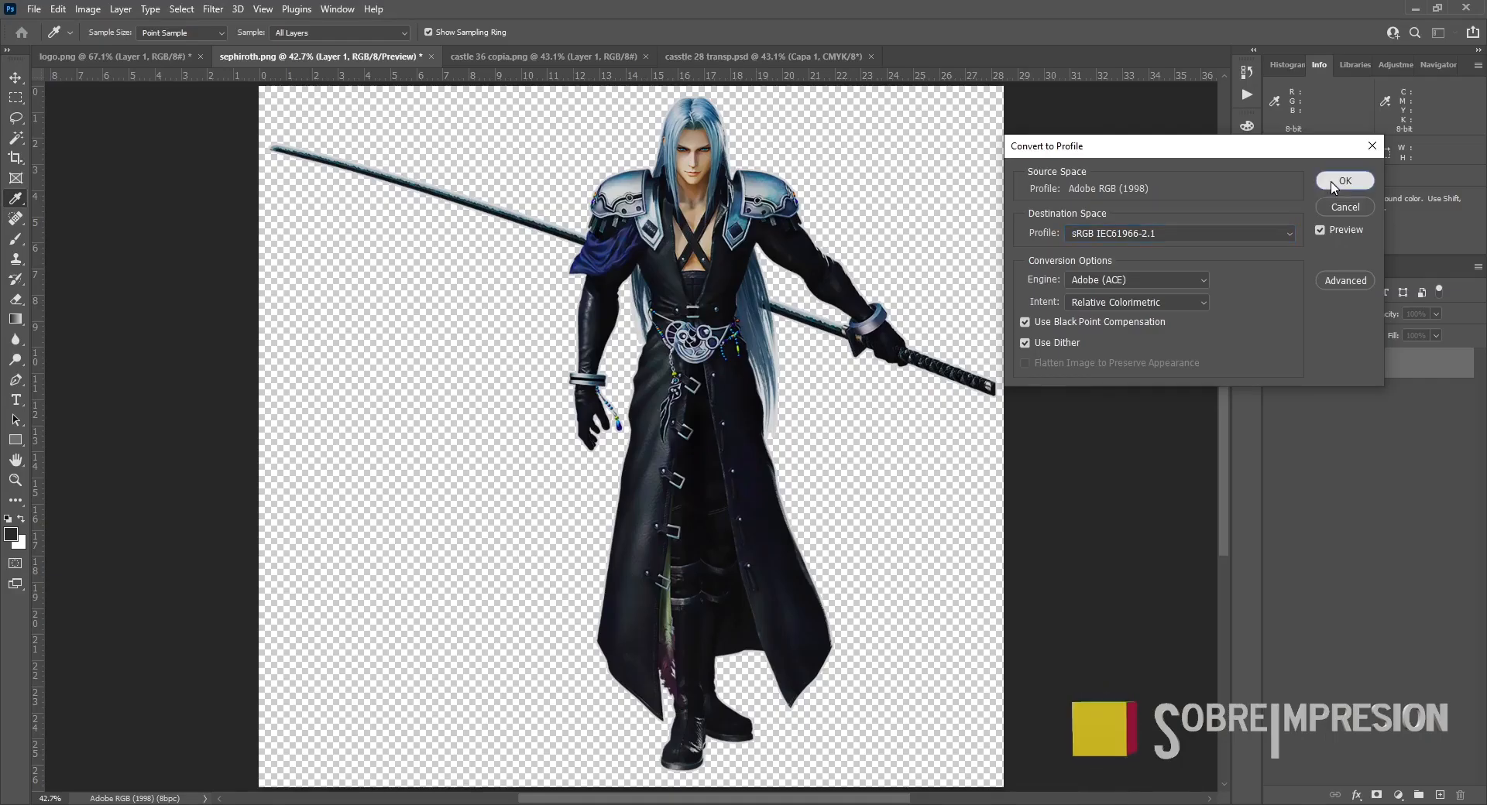
{"action": "left_click", "coordinate": [990, 164]}
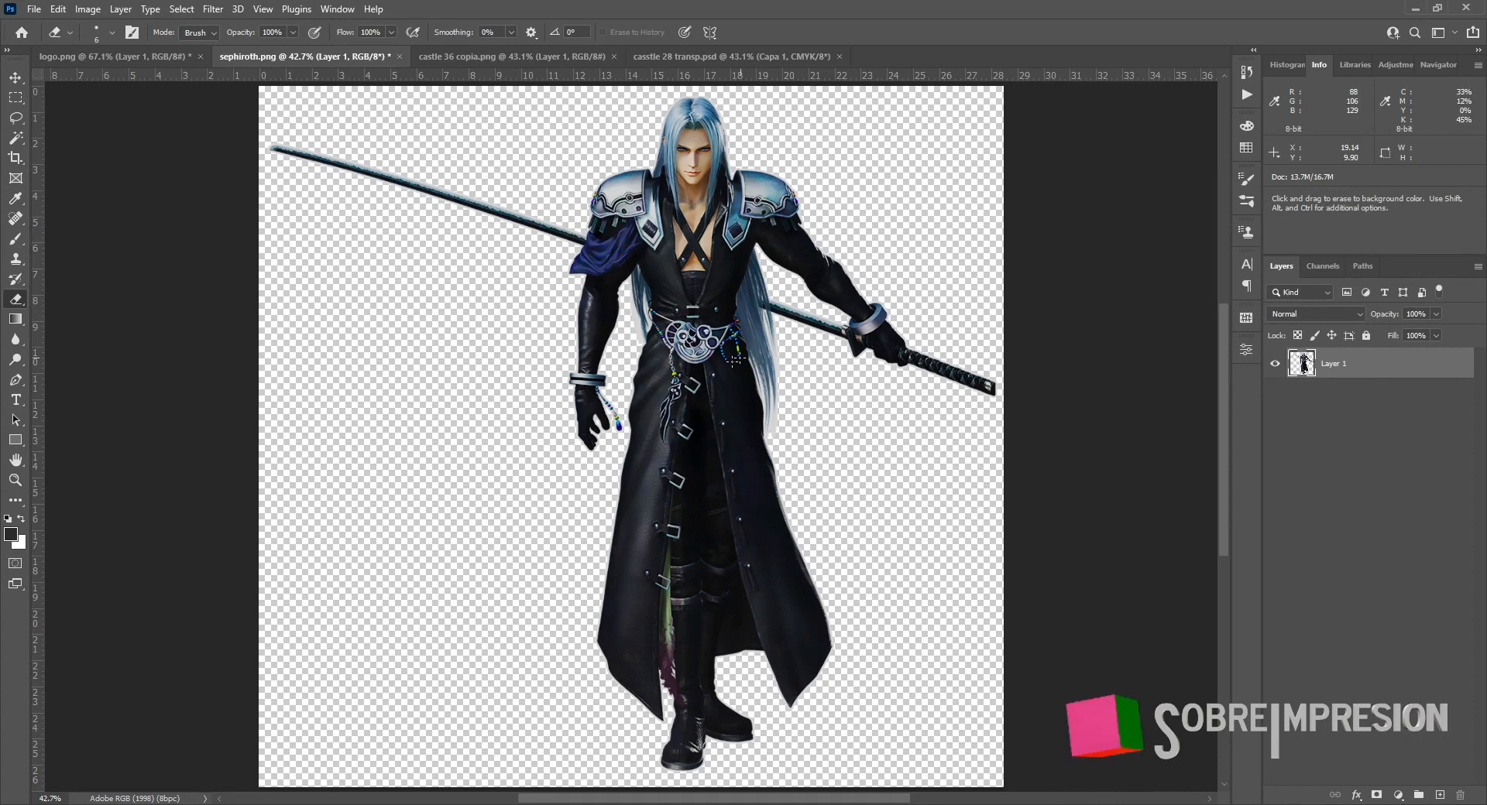
Step: Check the ICC profile option for saving the converted Sephiroth image as a PNG, without saving it
{"action": "left_click", "coordinate": [34, 8]}
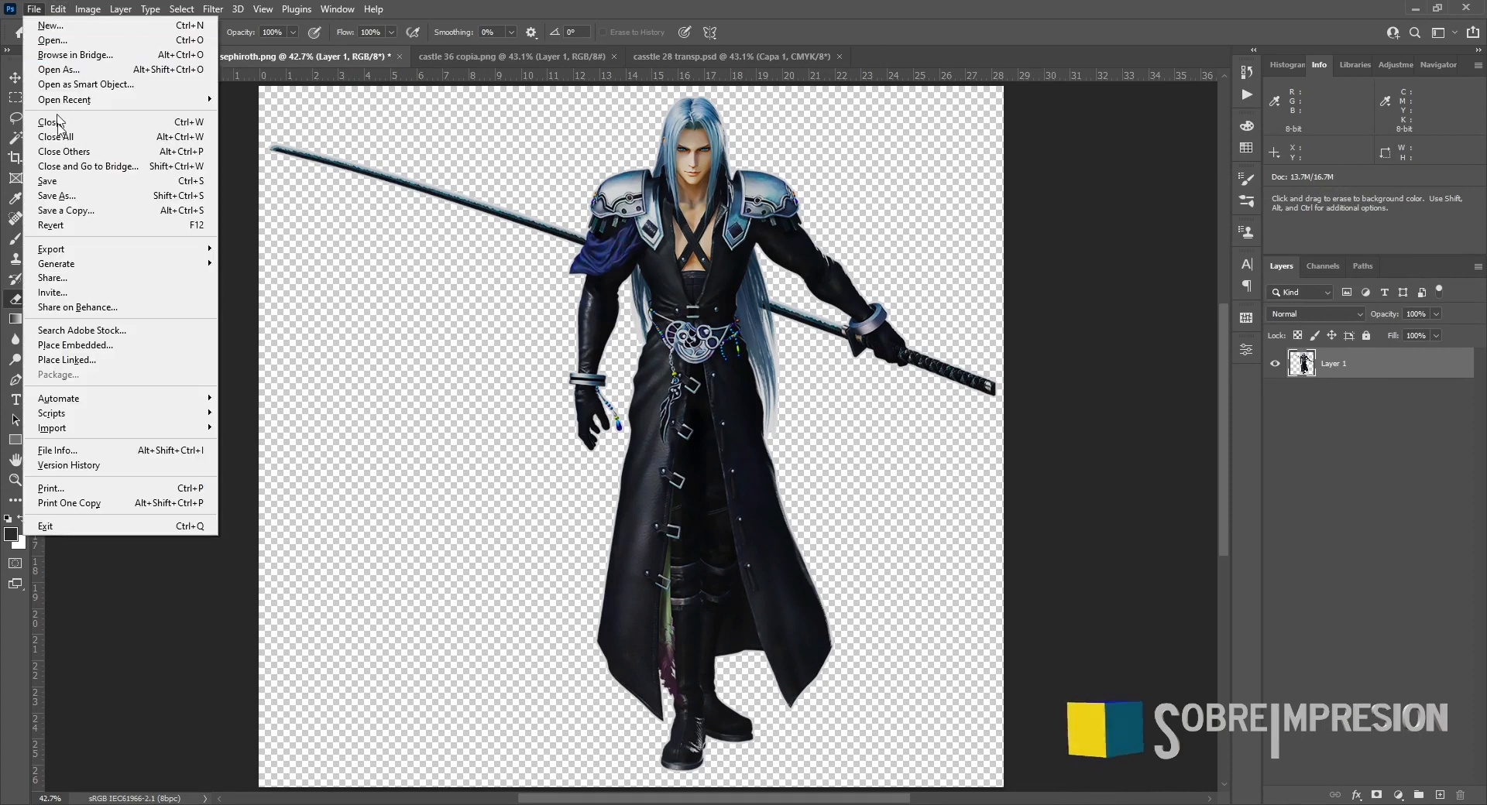
{"action": "left_click", "coordinate": [70, 197]}
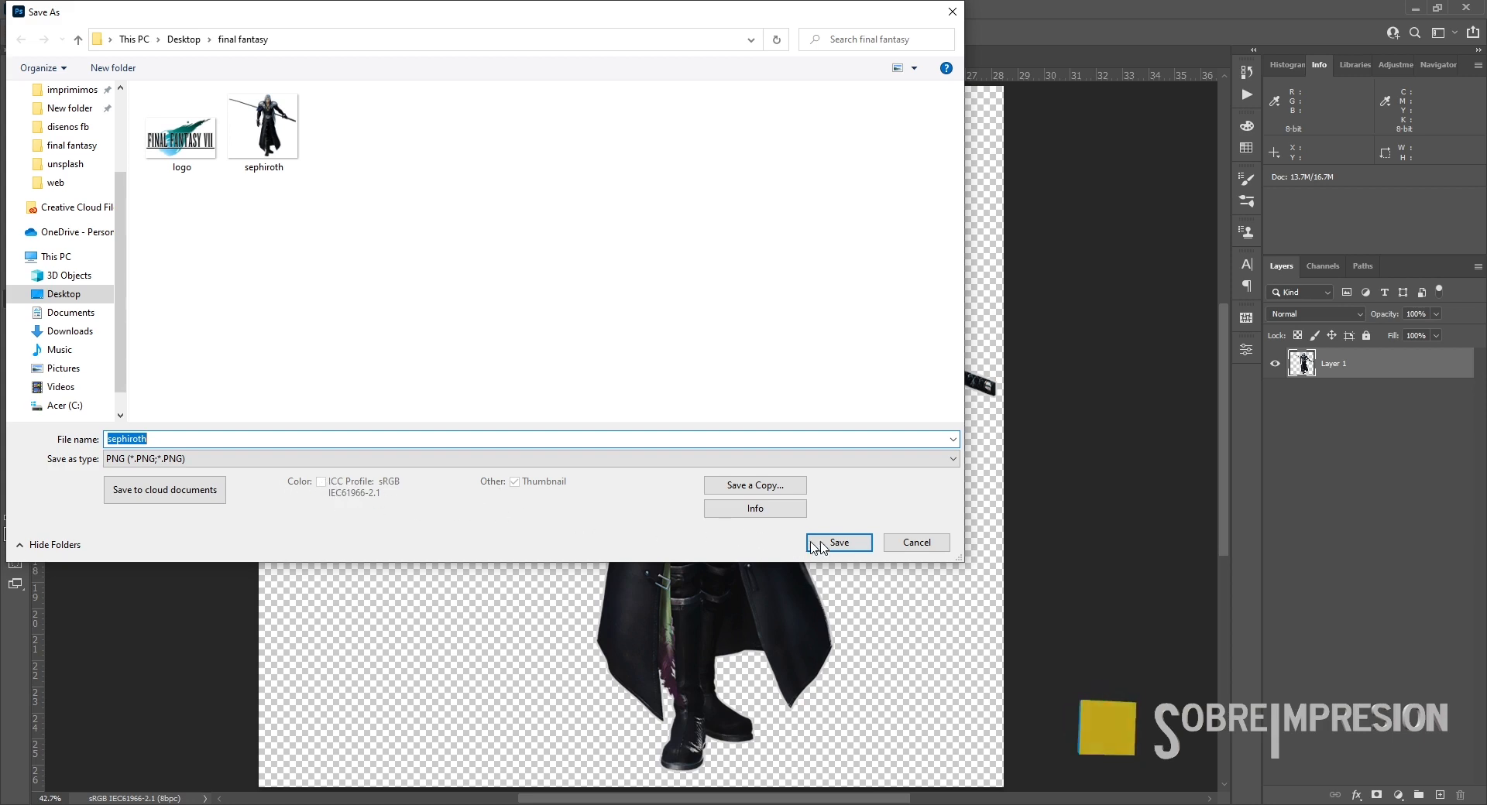
{"action": "left_click", "coordinate": [909, 544]}
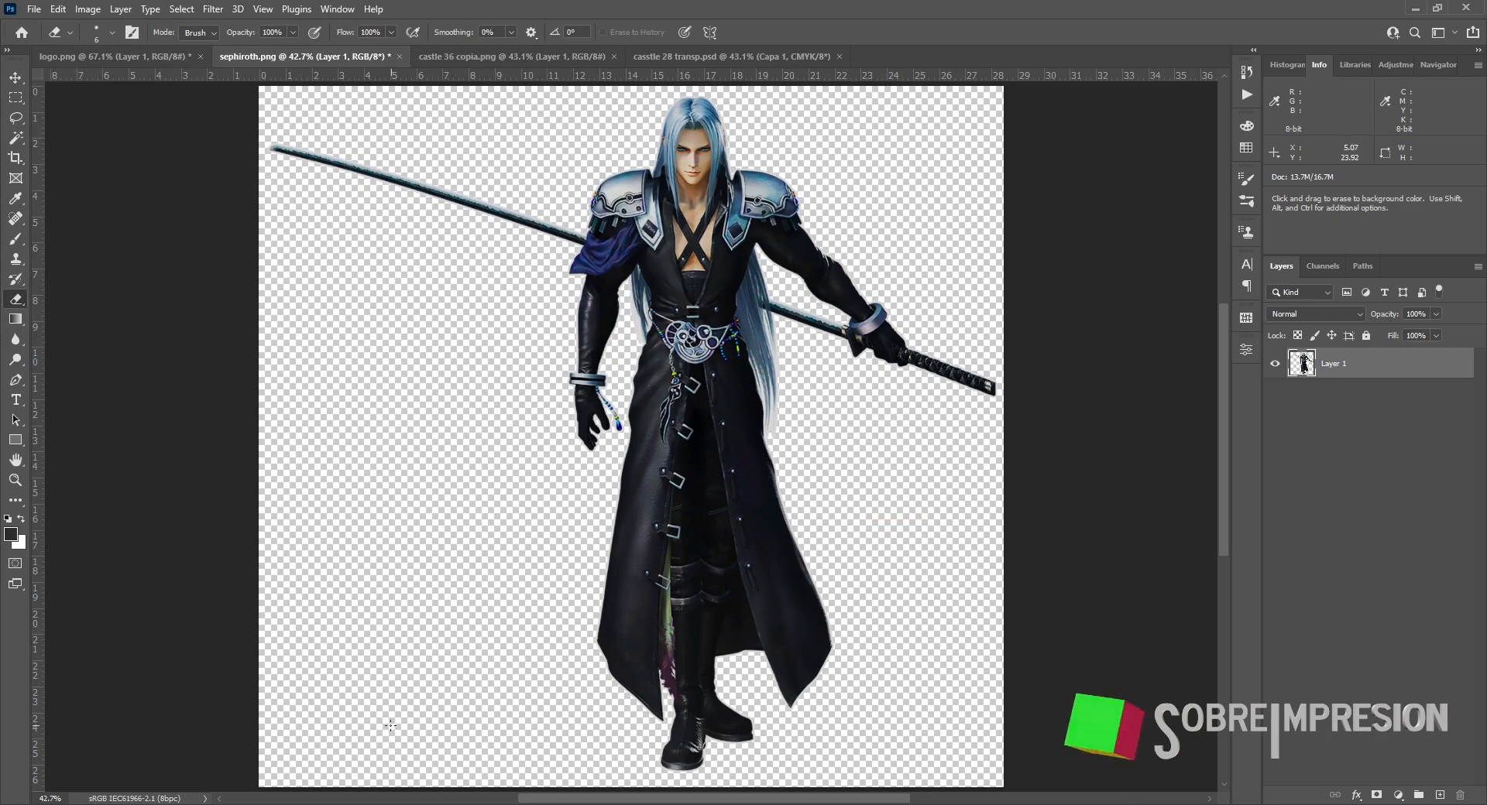
Step: Compare the document size and colour profile information of the Sephiroth and logo images
{"action": "left_click", "coordinate": [181, 799]}
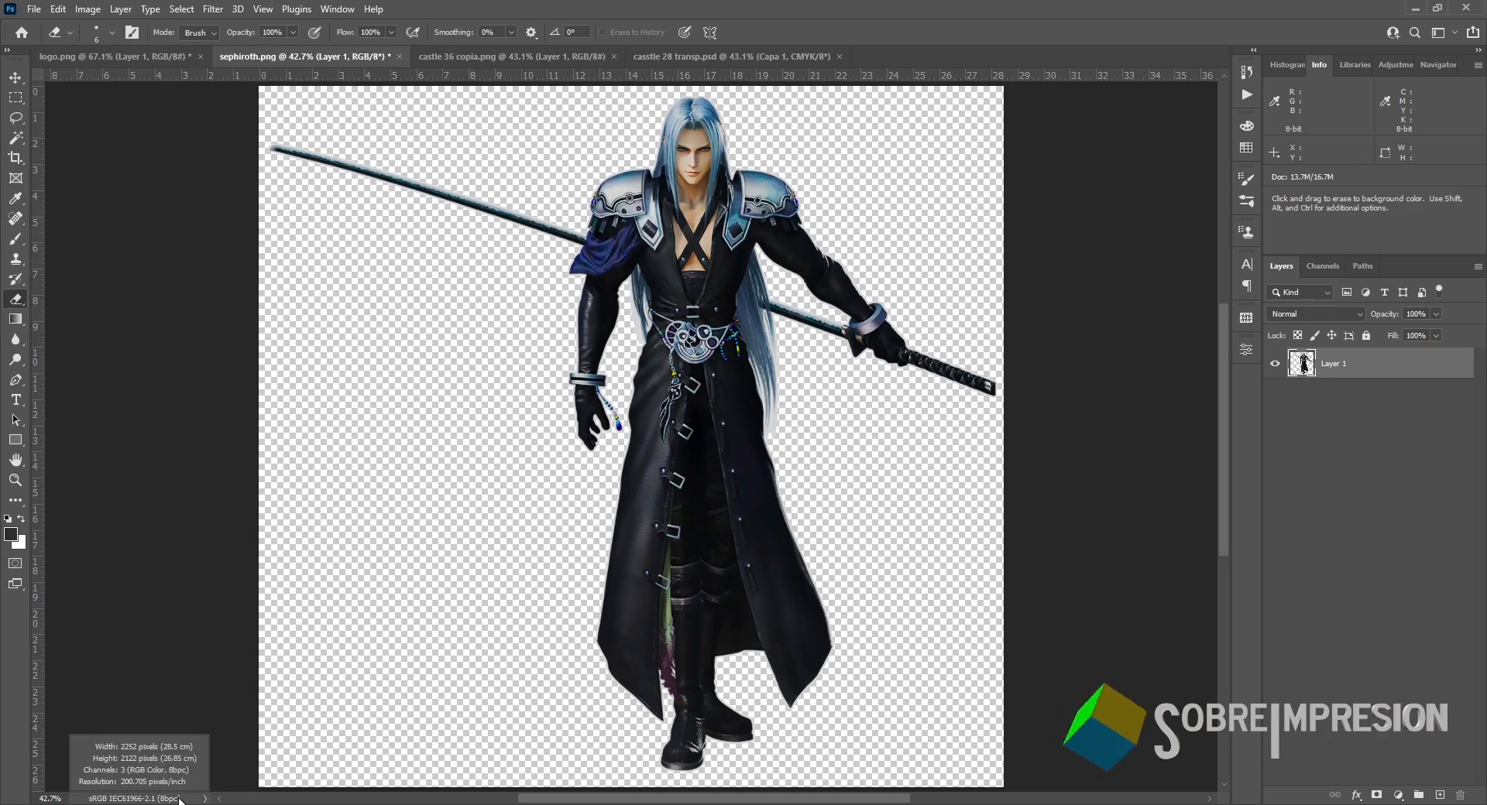
{"action": "left_click", "coordinate": [165, 60]}
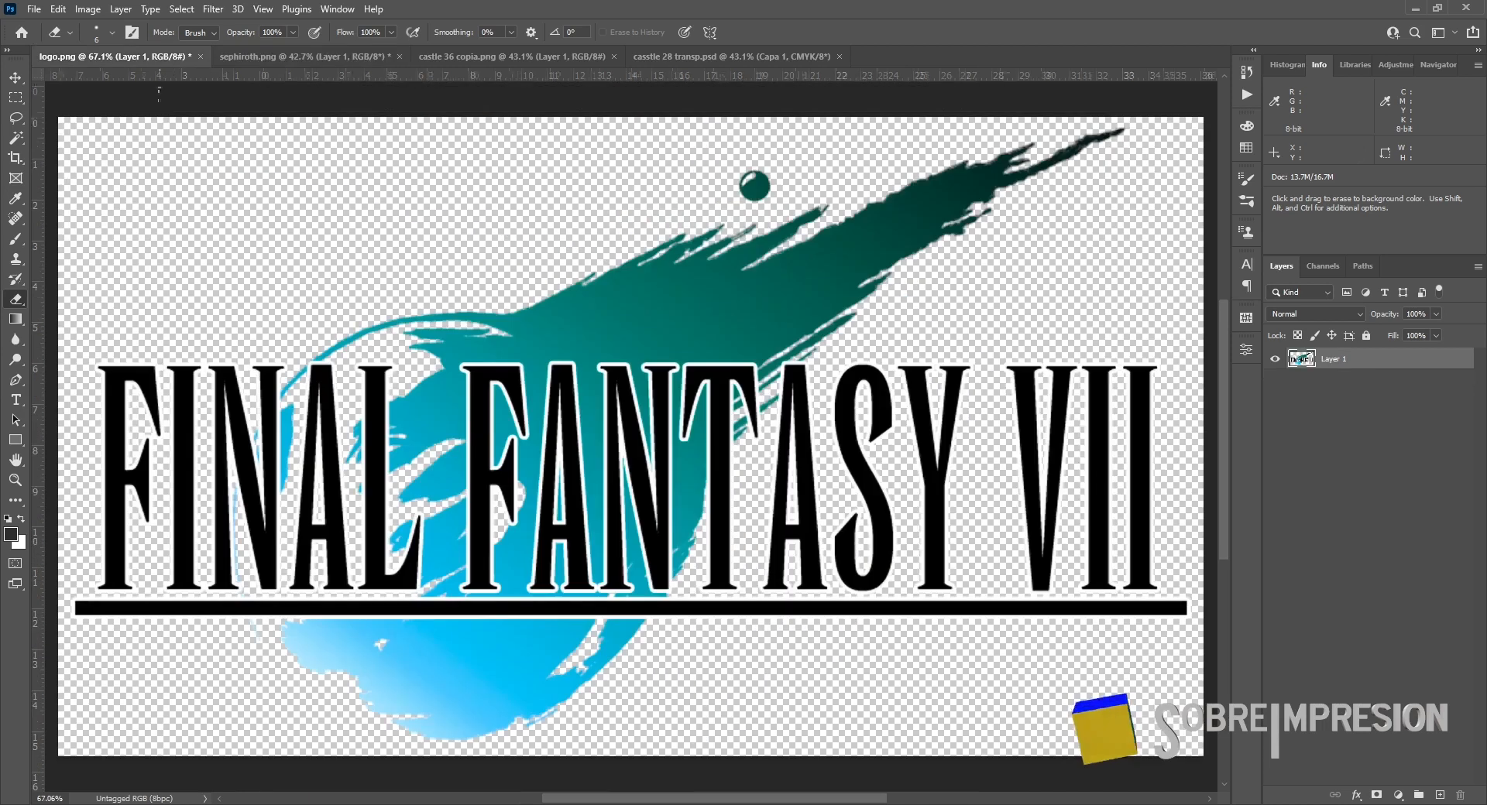
{"action": "left_click", "coordinate": [166, 800]}
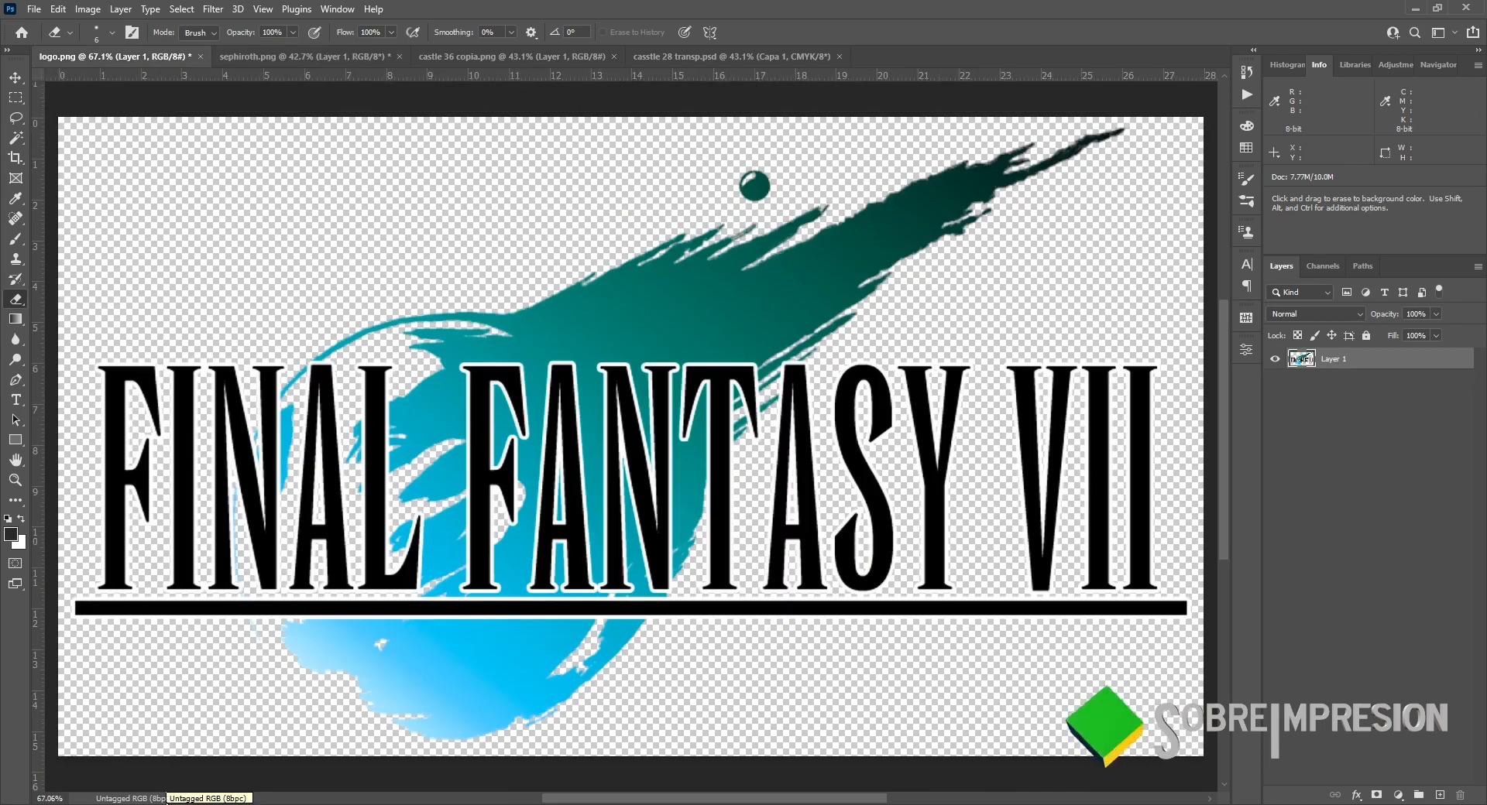
{"action": "left_click", "coordinate": [296, 57]}
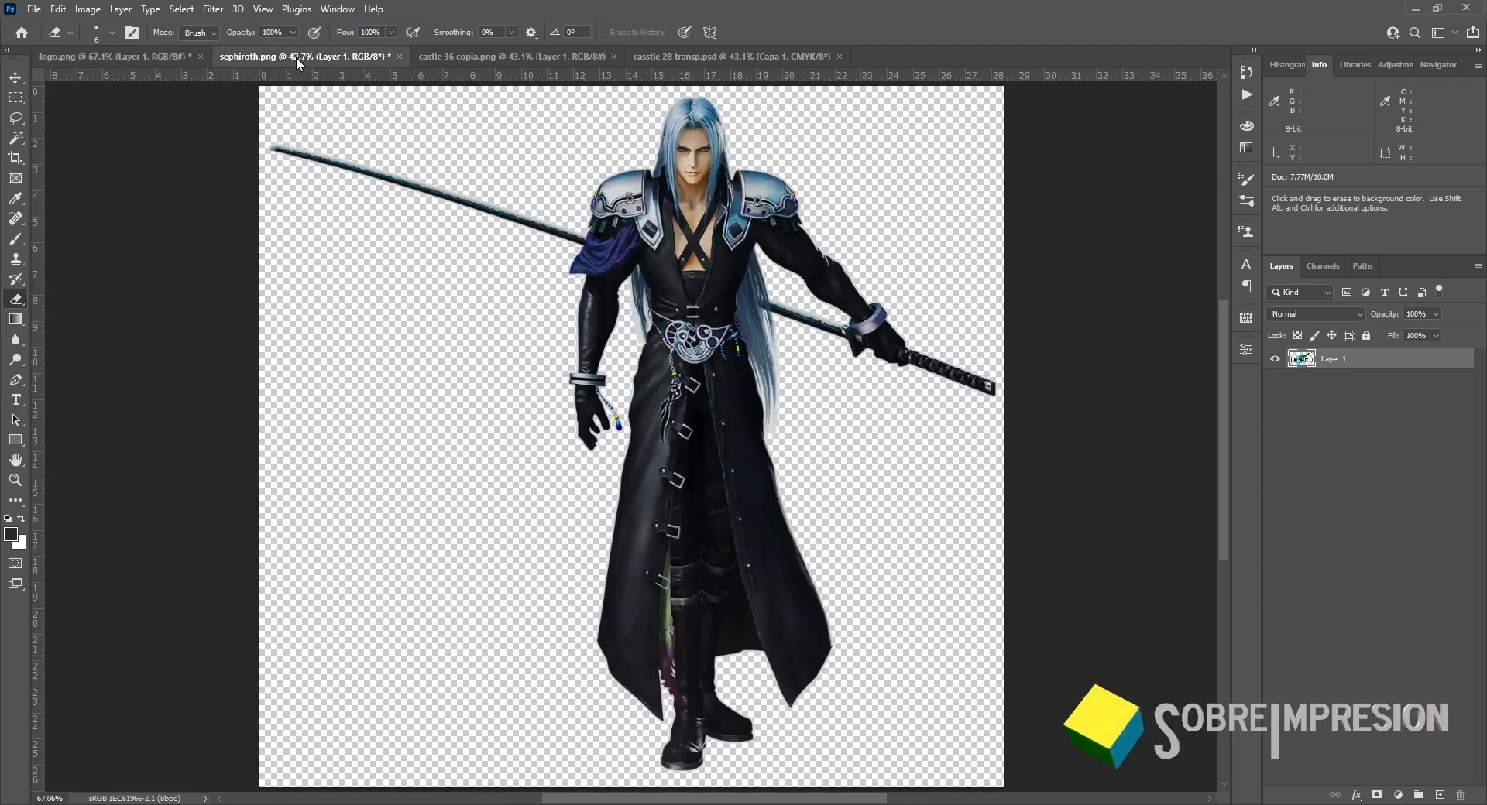
{"action": "left_click", "coordinate": [155, 55]}
{"action": "left_click", "coordinate": [249, 56]}
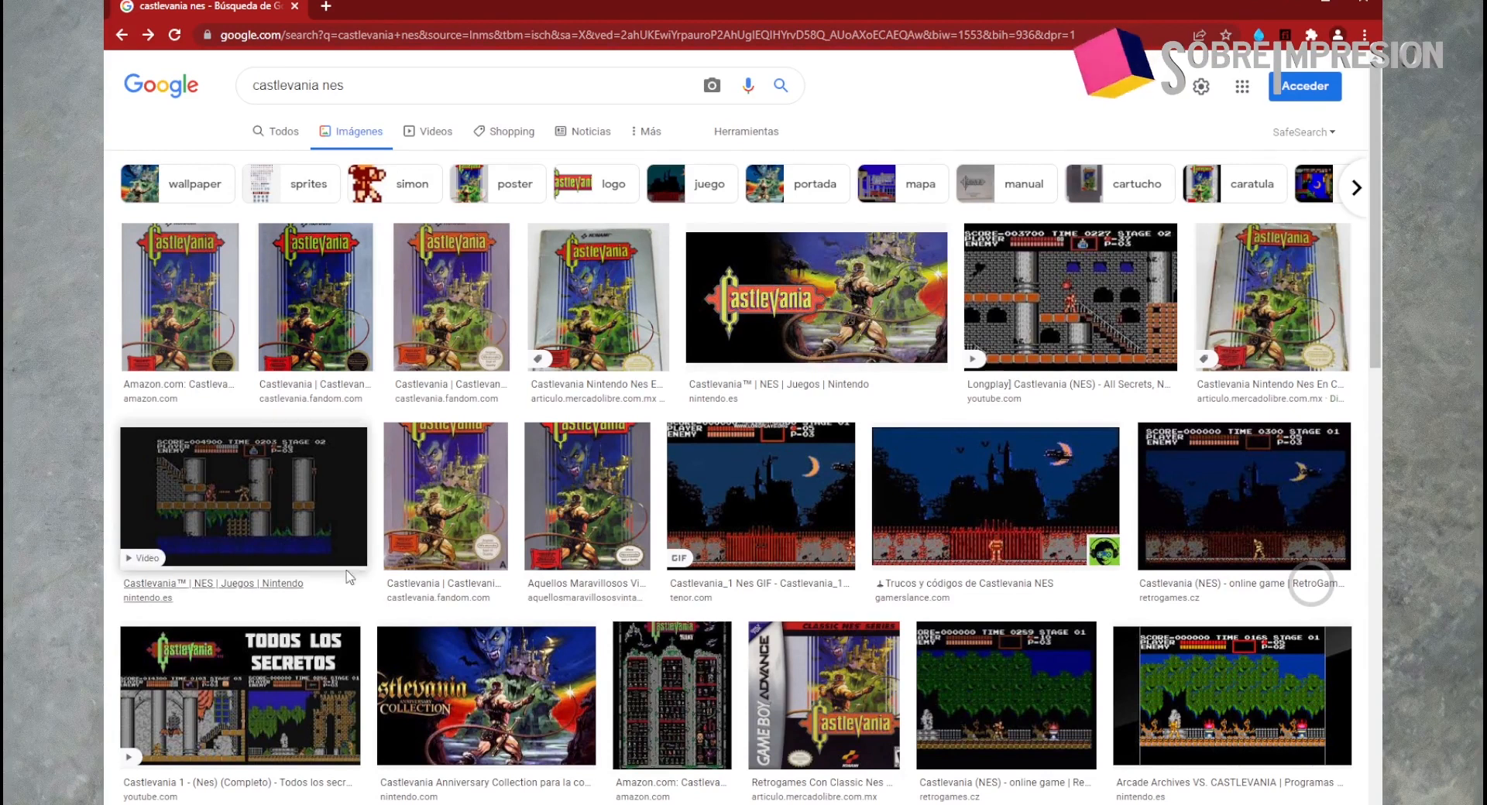
Step: In the browser, preview several Castlevania box covers from the "castlevania nes" image results to compare their quality
{"action": "left_click", "coordinate": [590, 306]}
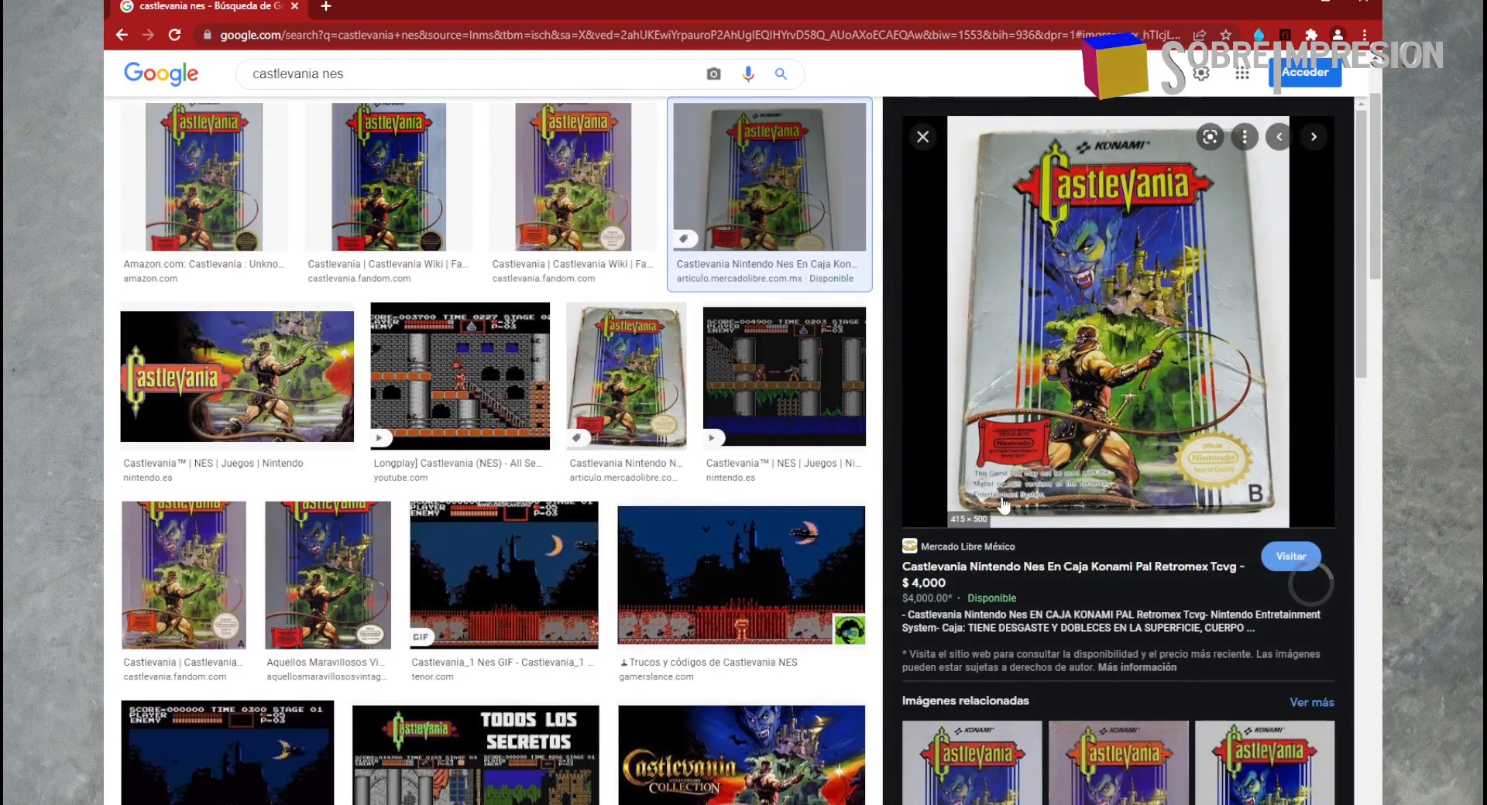
{"action": "left_click", "coordinate": [577, 202]}
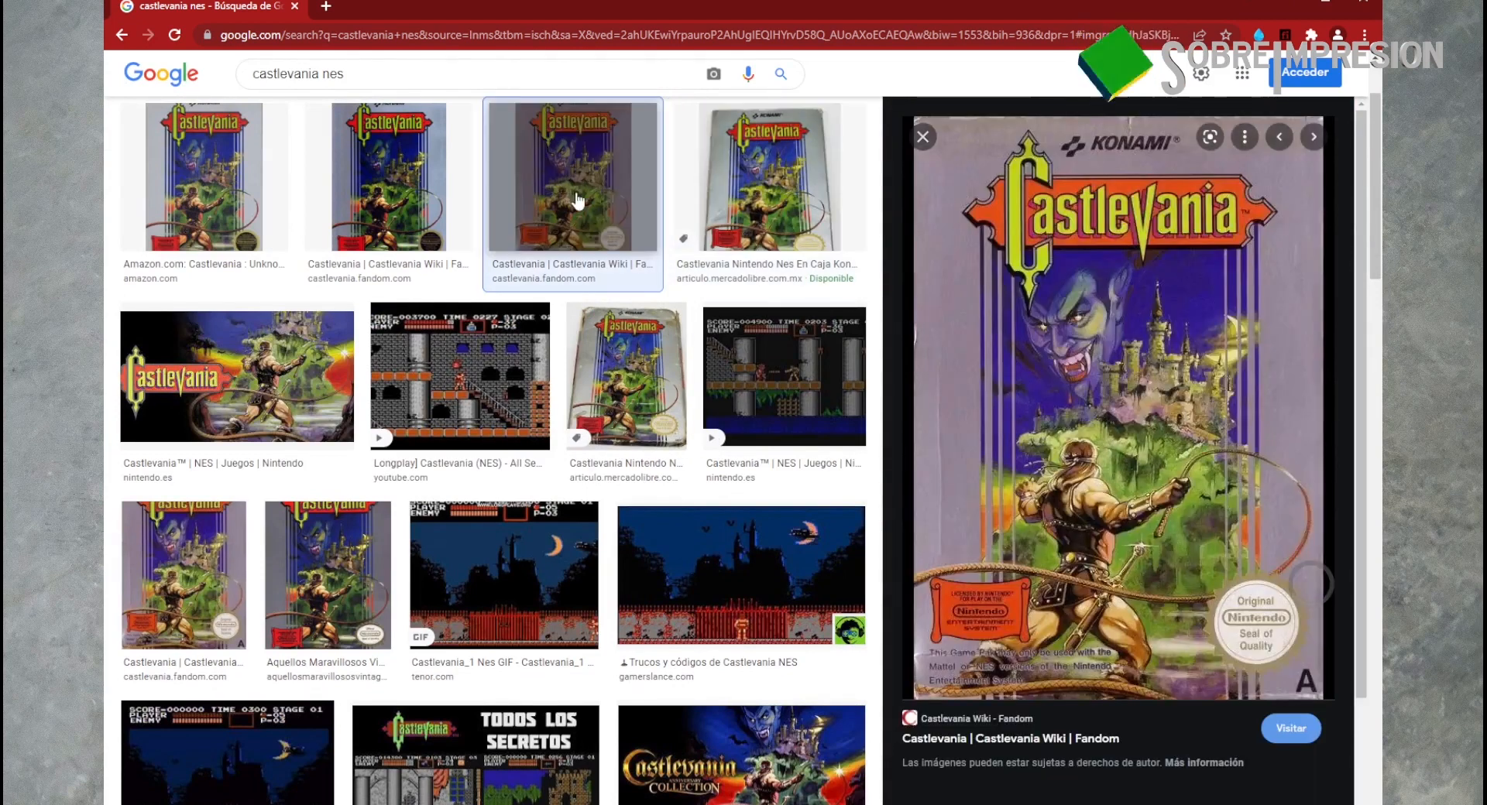
{"action": "left_click", "coordinate": [414, 187]}
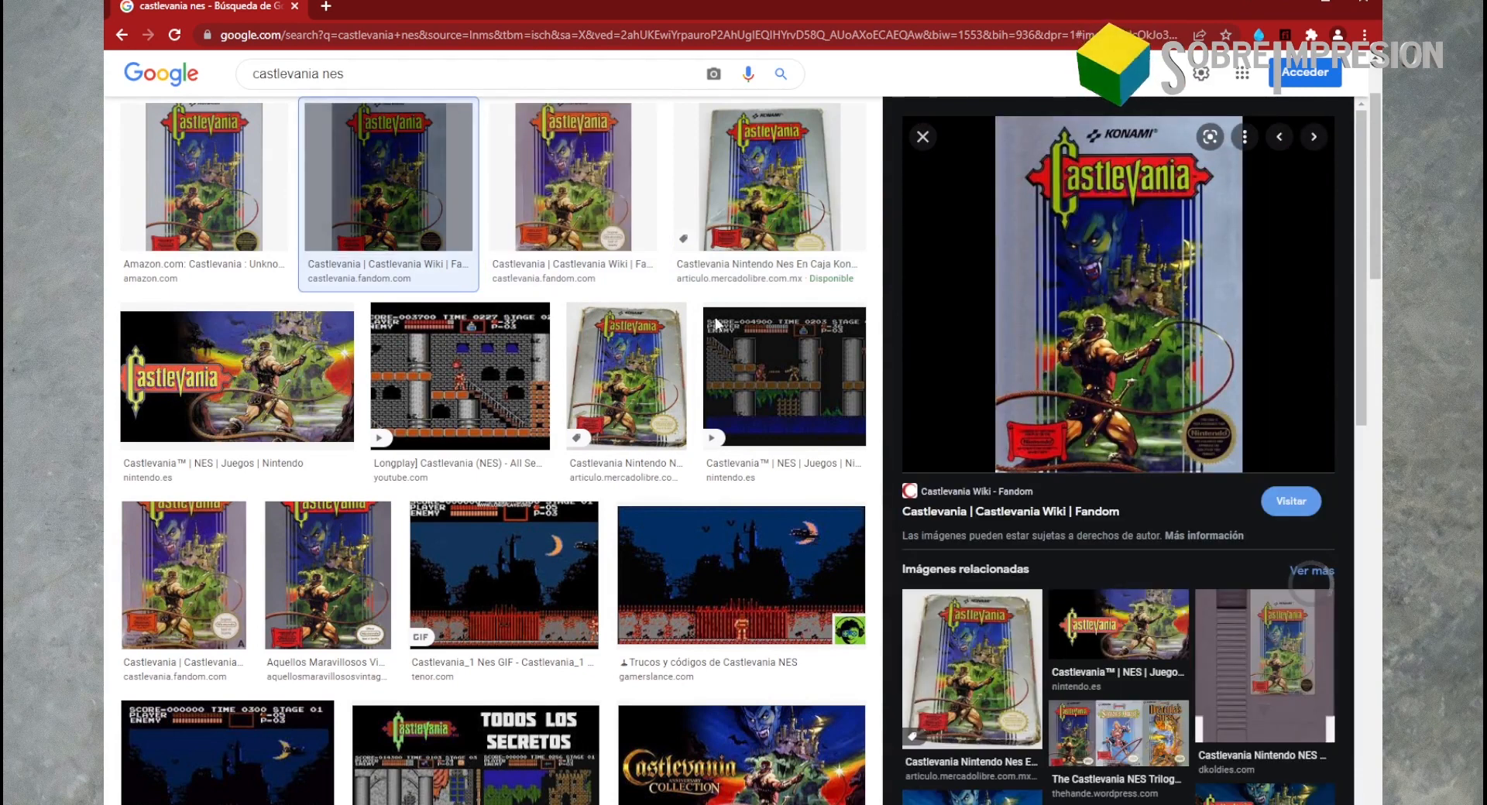
{"action": "key", "text": "Left"}
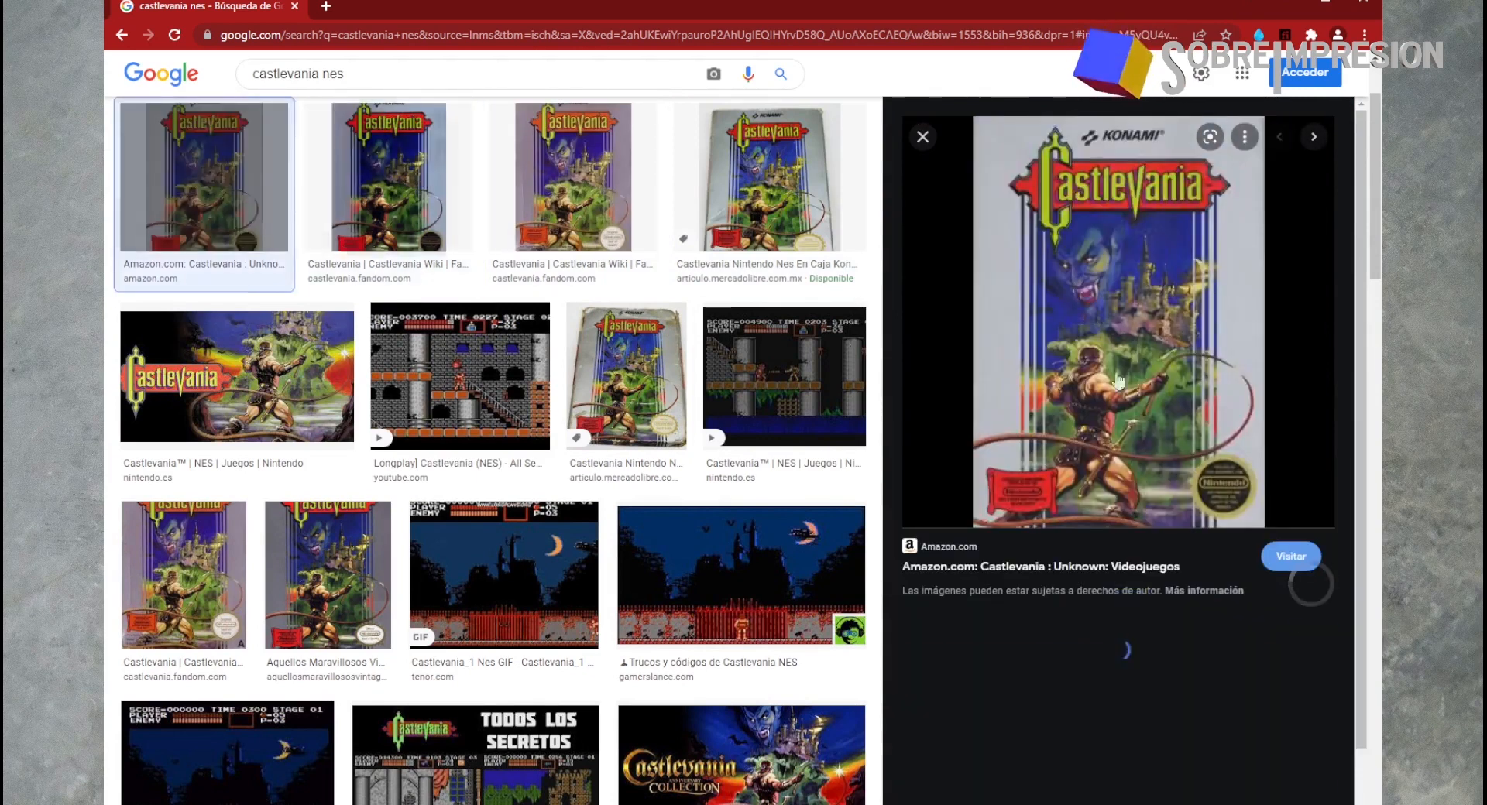
{"action": "left_click", "coordinate": [313, 533]}
{"action": "left_click", "coordinate": [200, 571]}
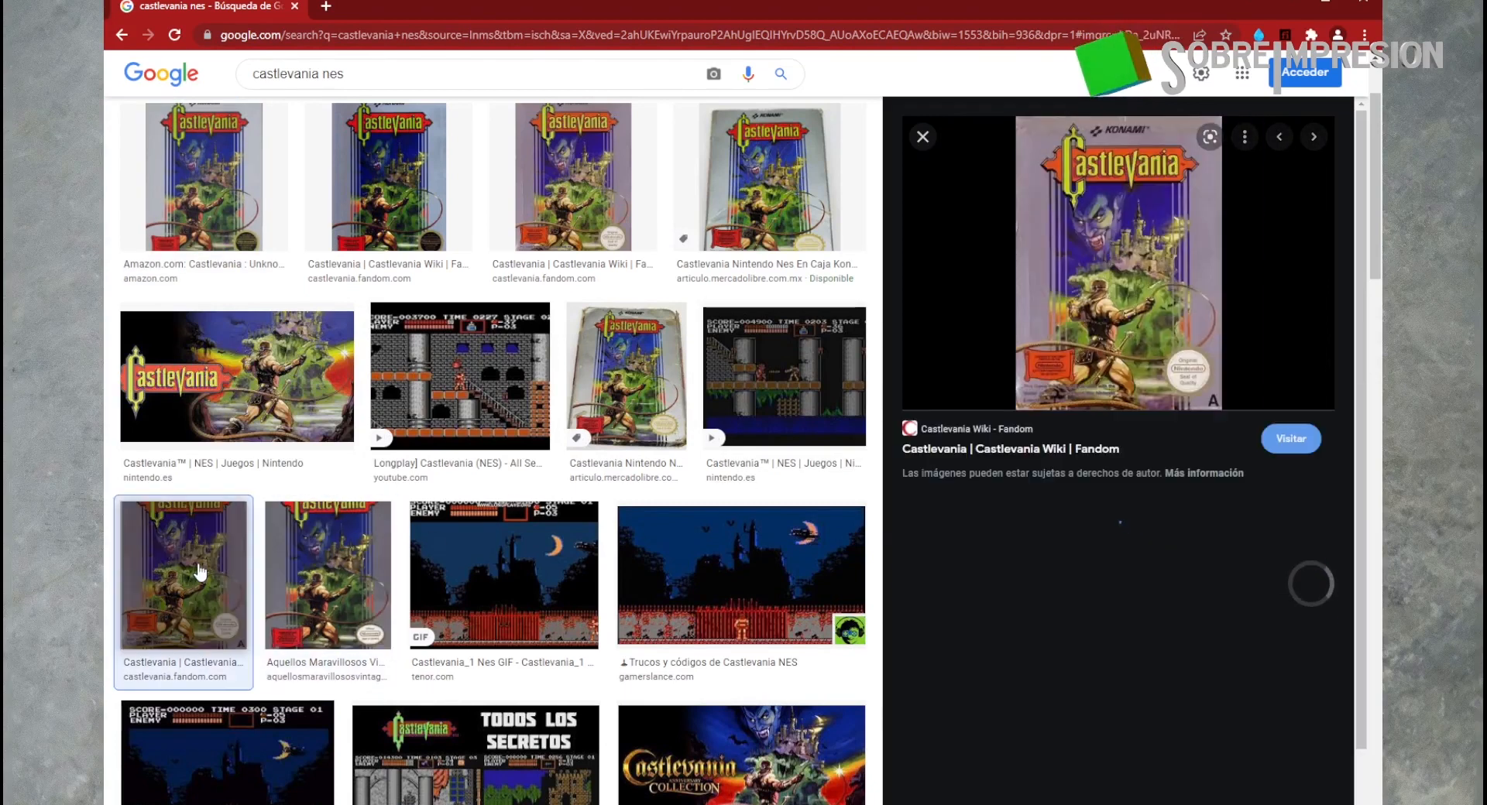
{"action": "scroll", "coordinate": [595, 529], "scroll_direction": "up", "scroll_amount": 2}
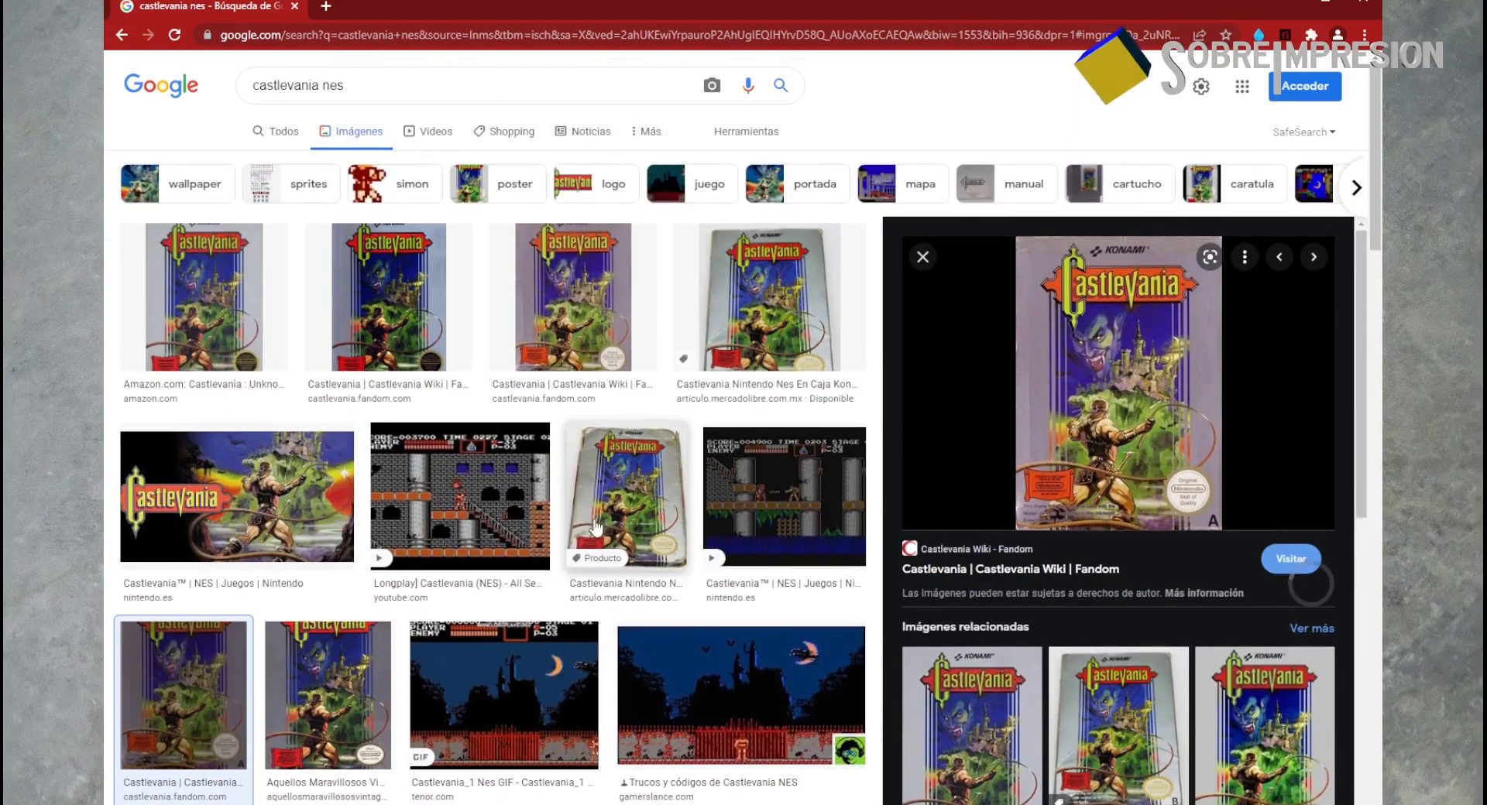
Step: Filter the Castlevania image results to show only large images (Grandes)
{"action": "left_click", "coordinate": [650, 132]}
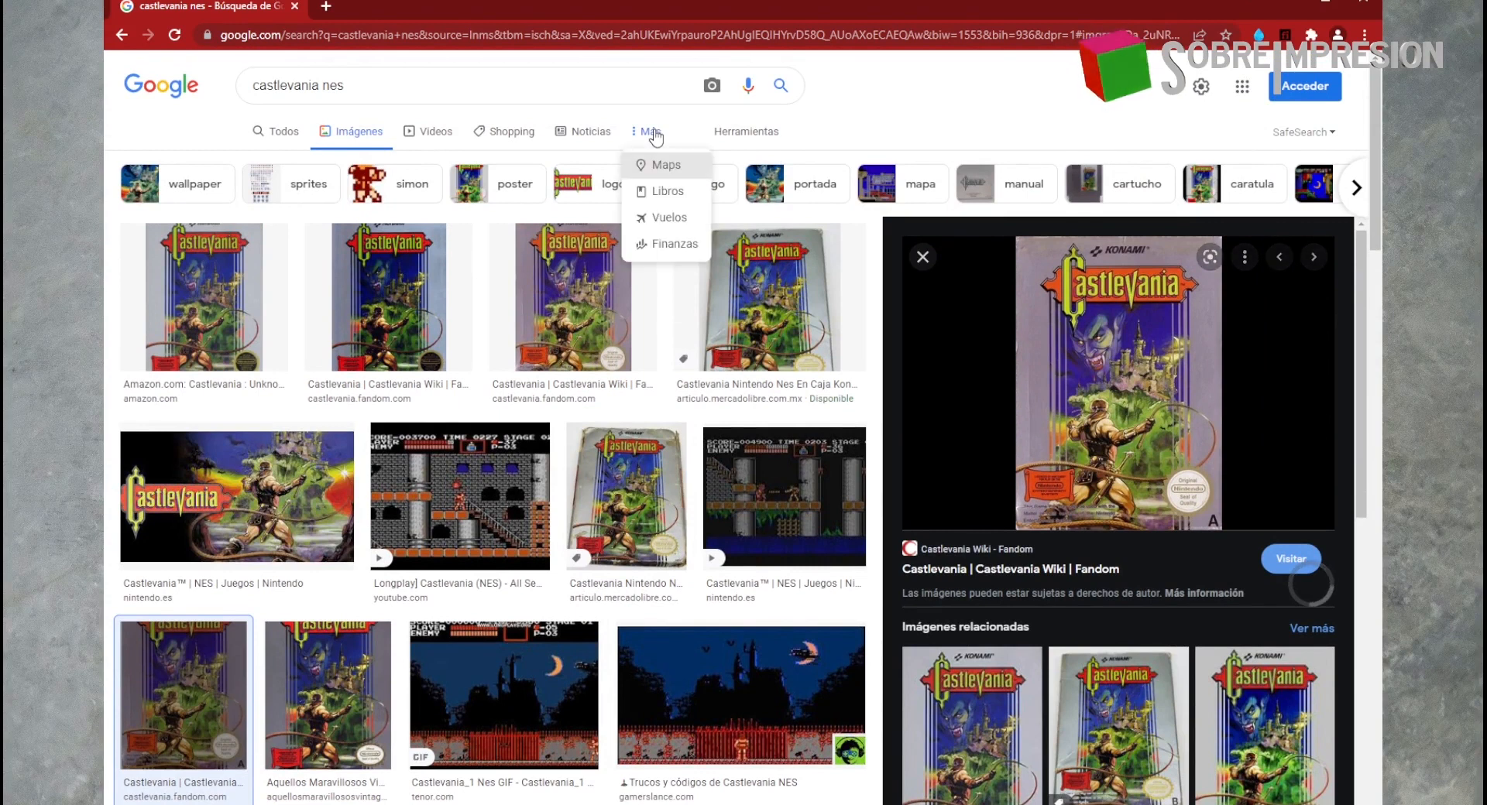
{"action": "left_click", "coordinate": [671, 137]}
{"action": "left_click", "coordinate": [734, 134]}
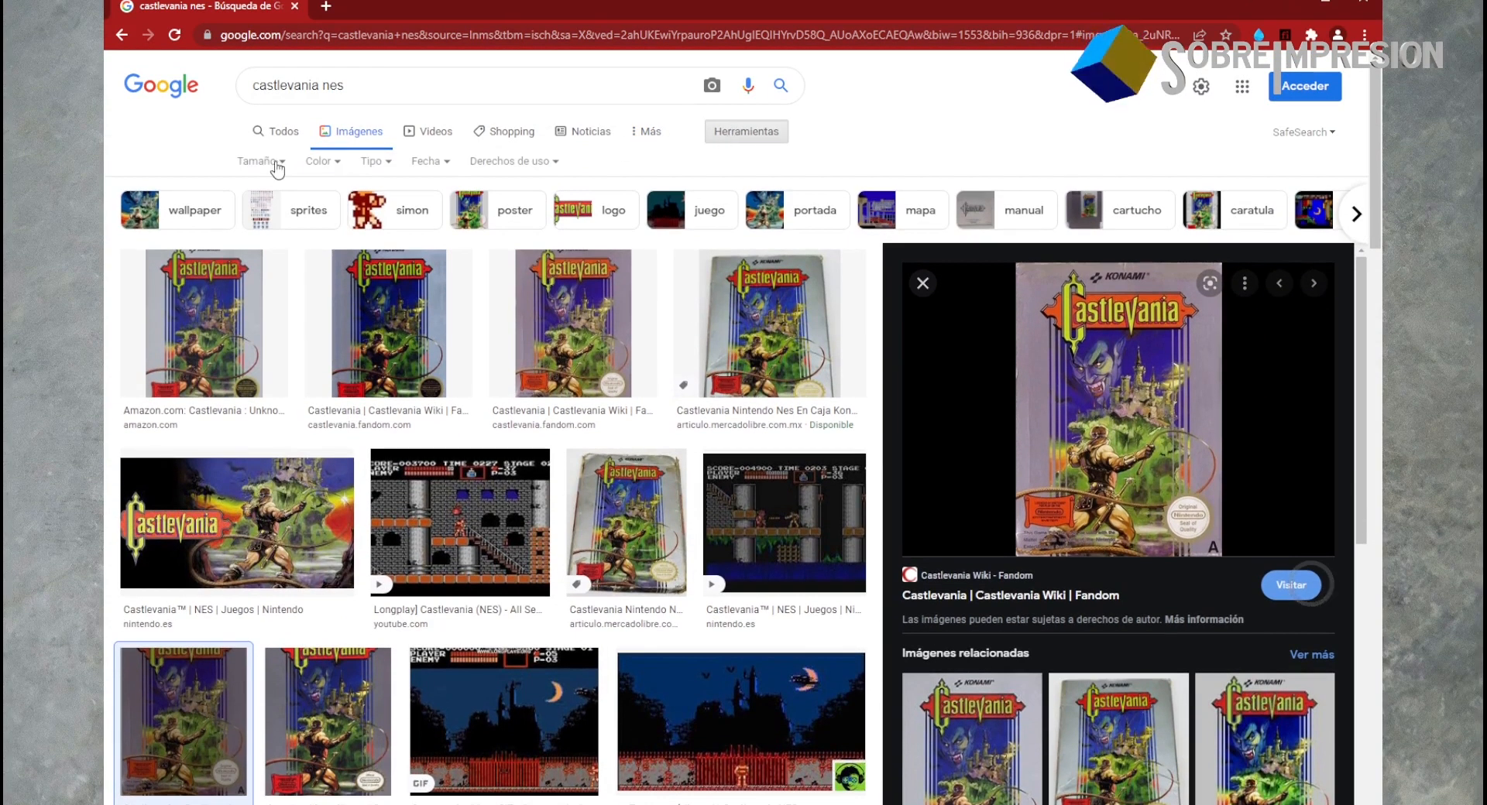
{"action": "left_click", "coordinate": [277, 164]}
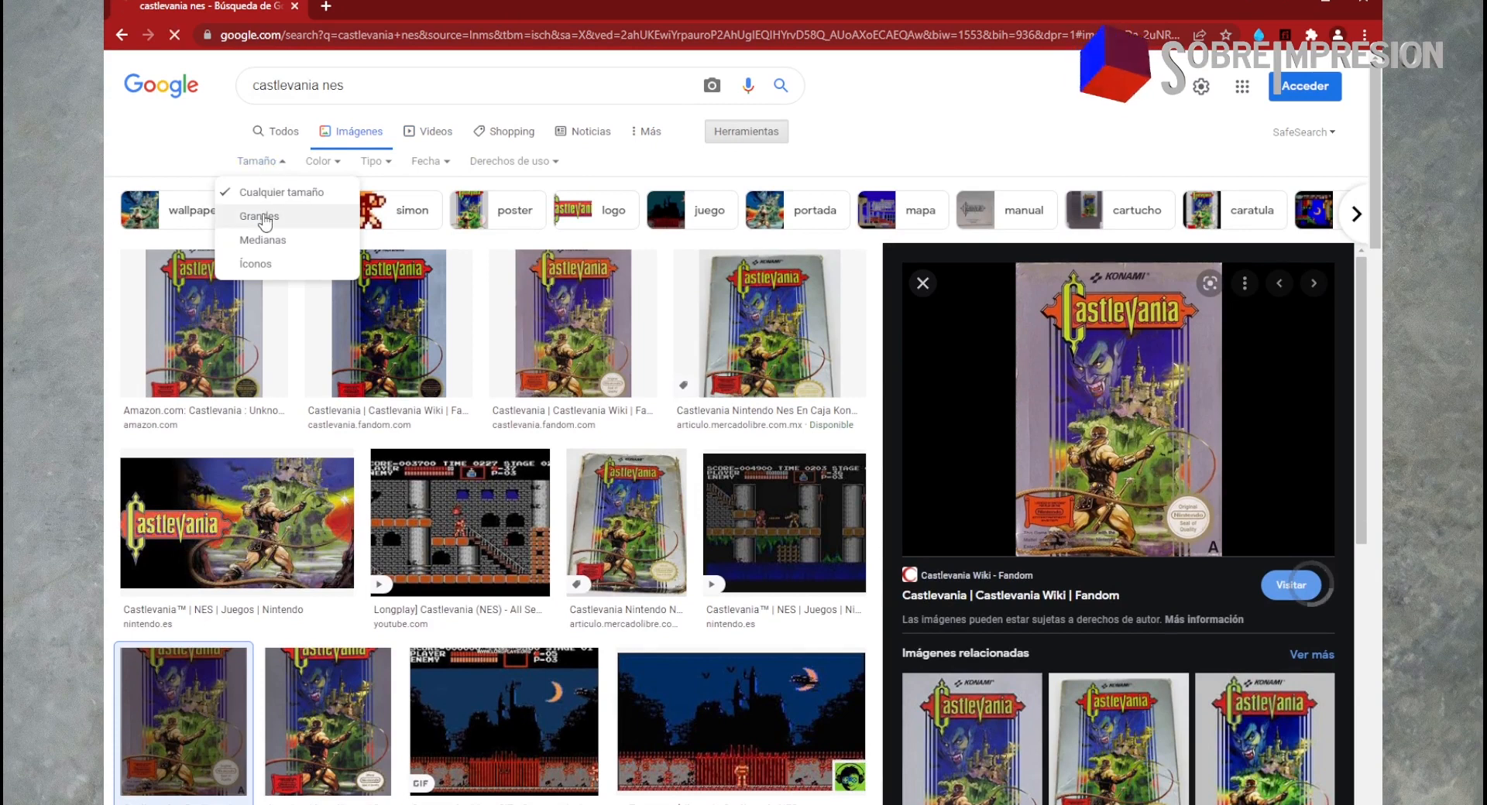
{"action": "left_click", "coordinate": [264, 217]}
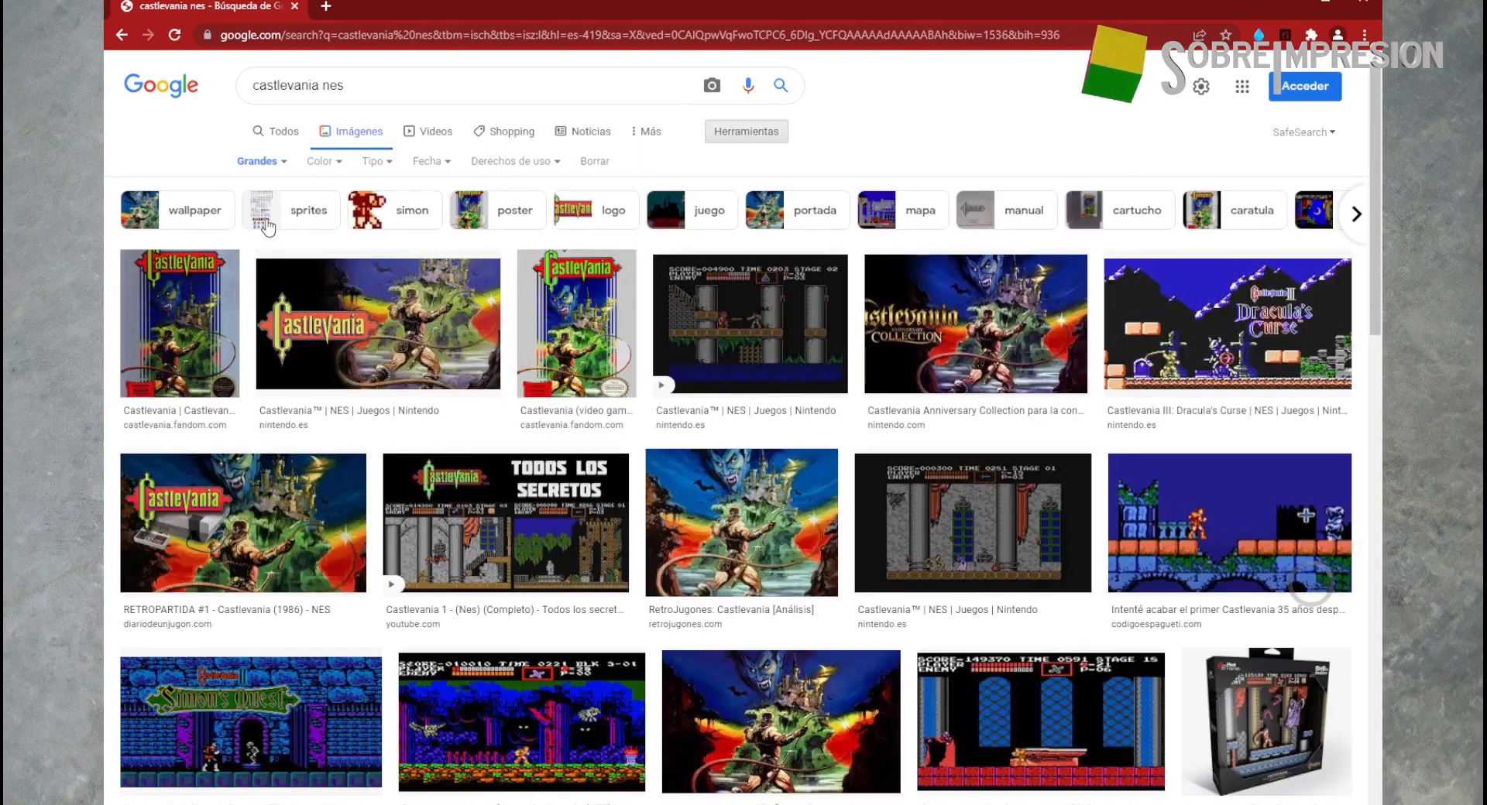
Step: Preview the large Castlevania Wiki covers and open the REV-A box art with the light grey background
{"action": "left_click", "coordinate": [193, 343]}
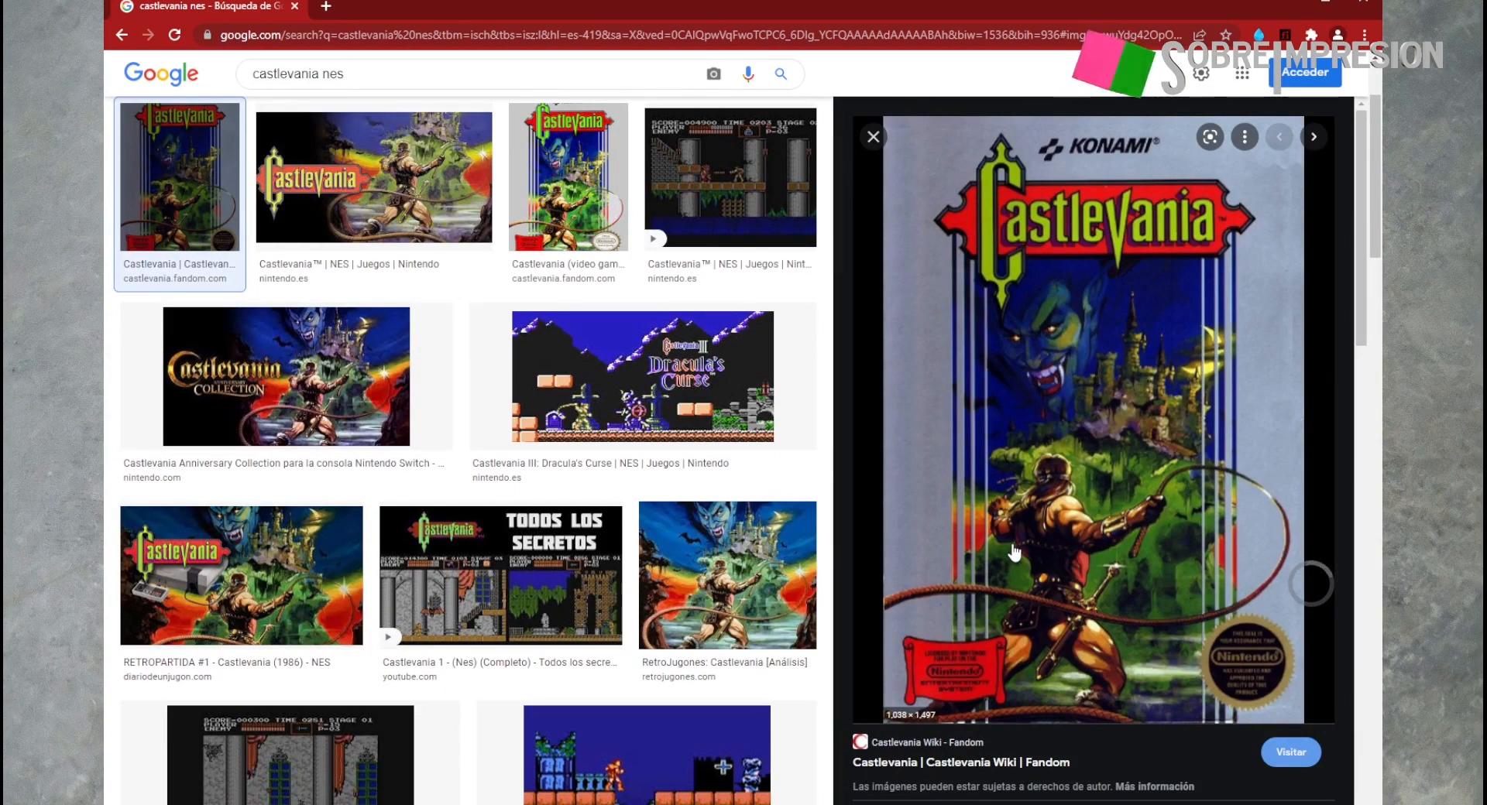
{"action": "left_click", "coordinate": [583, 181]}
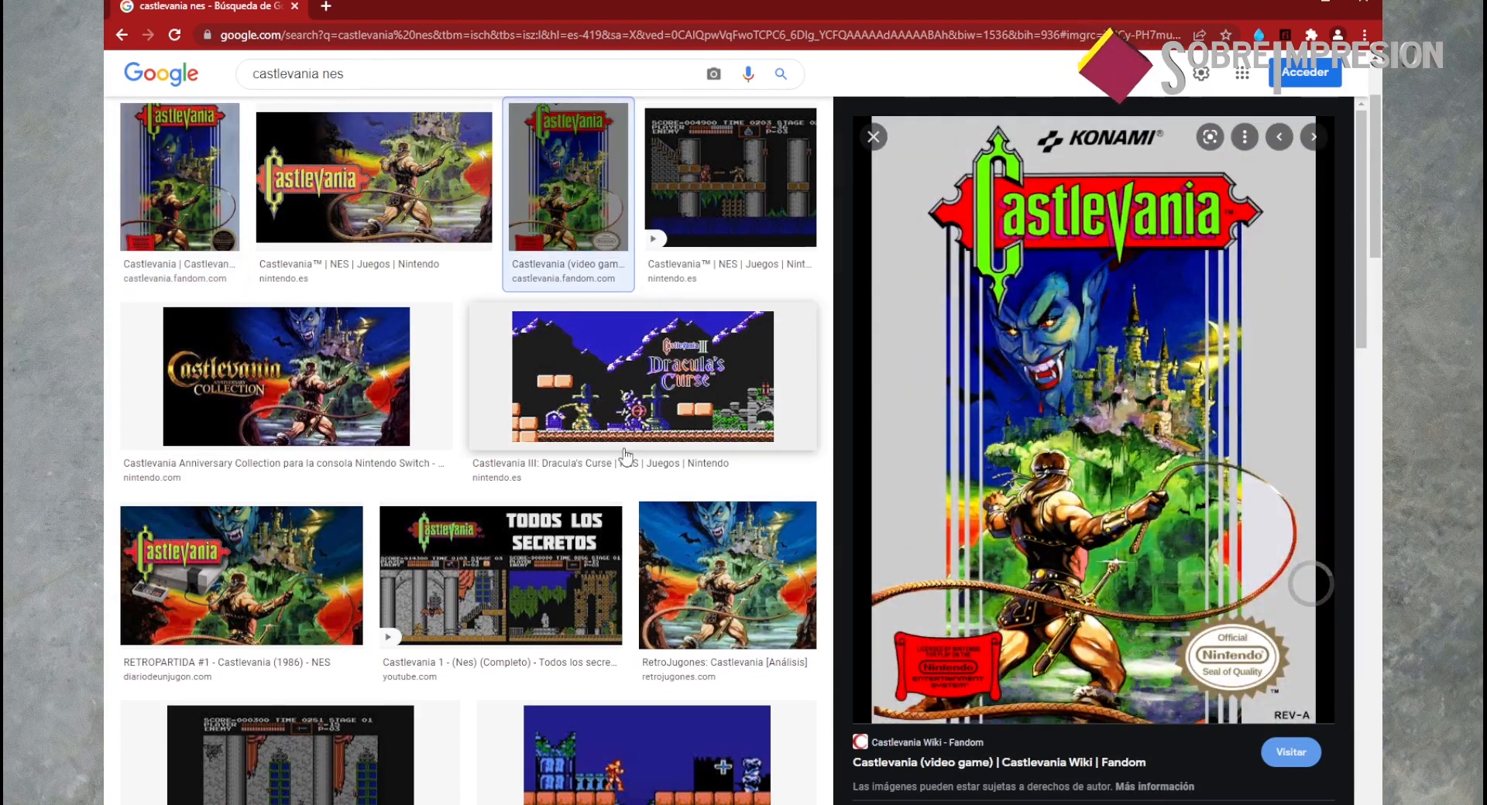
{"action": "left_click", "coordinate": [1032, 513]}
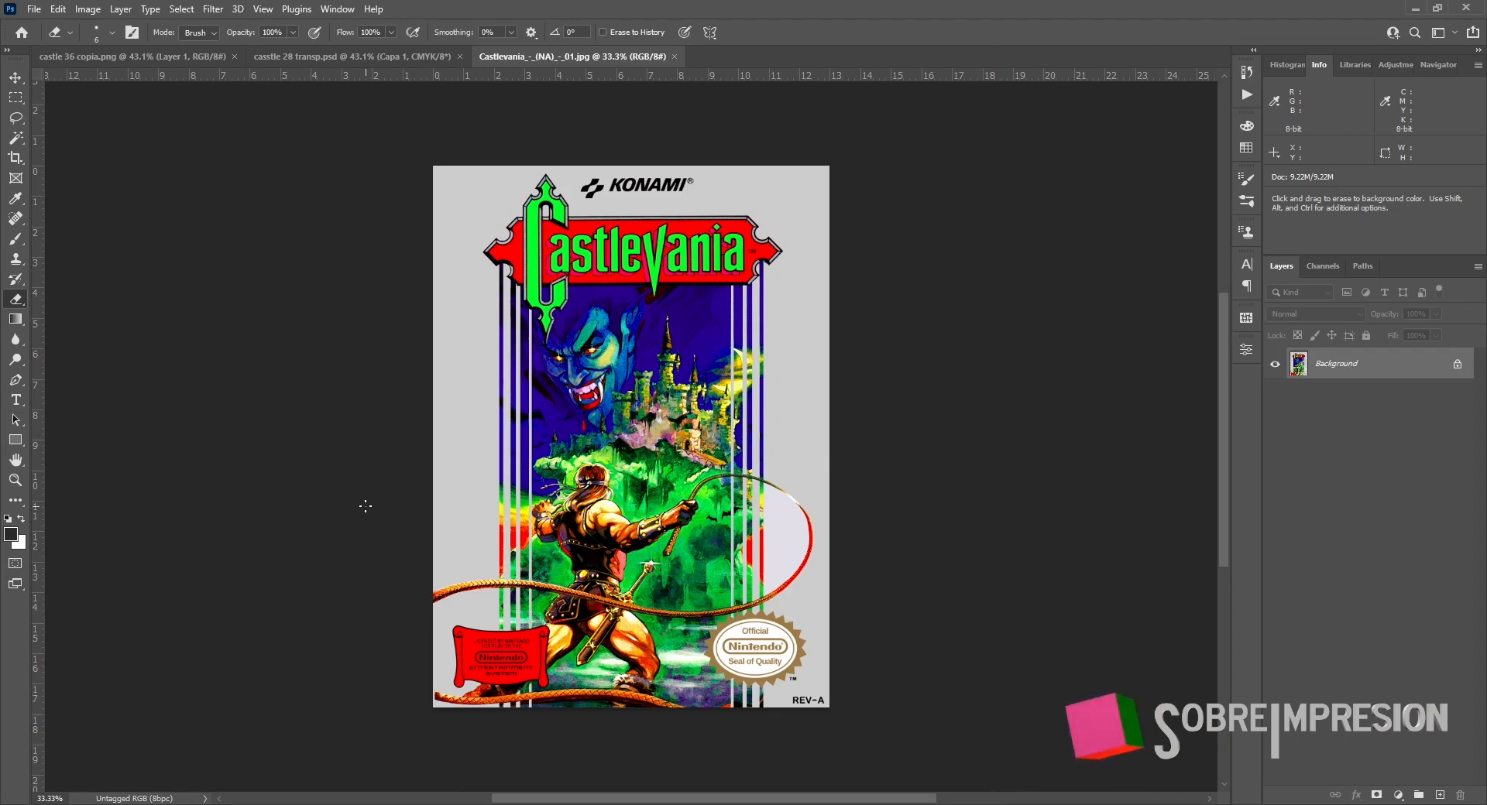
Step: In Photoshop, select the Castlevania artwork with Color Range by sampling the grey background at fuzziness 40 with Invert enabled
{"action": "key", "text": "ctrl+0"}
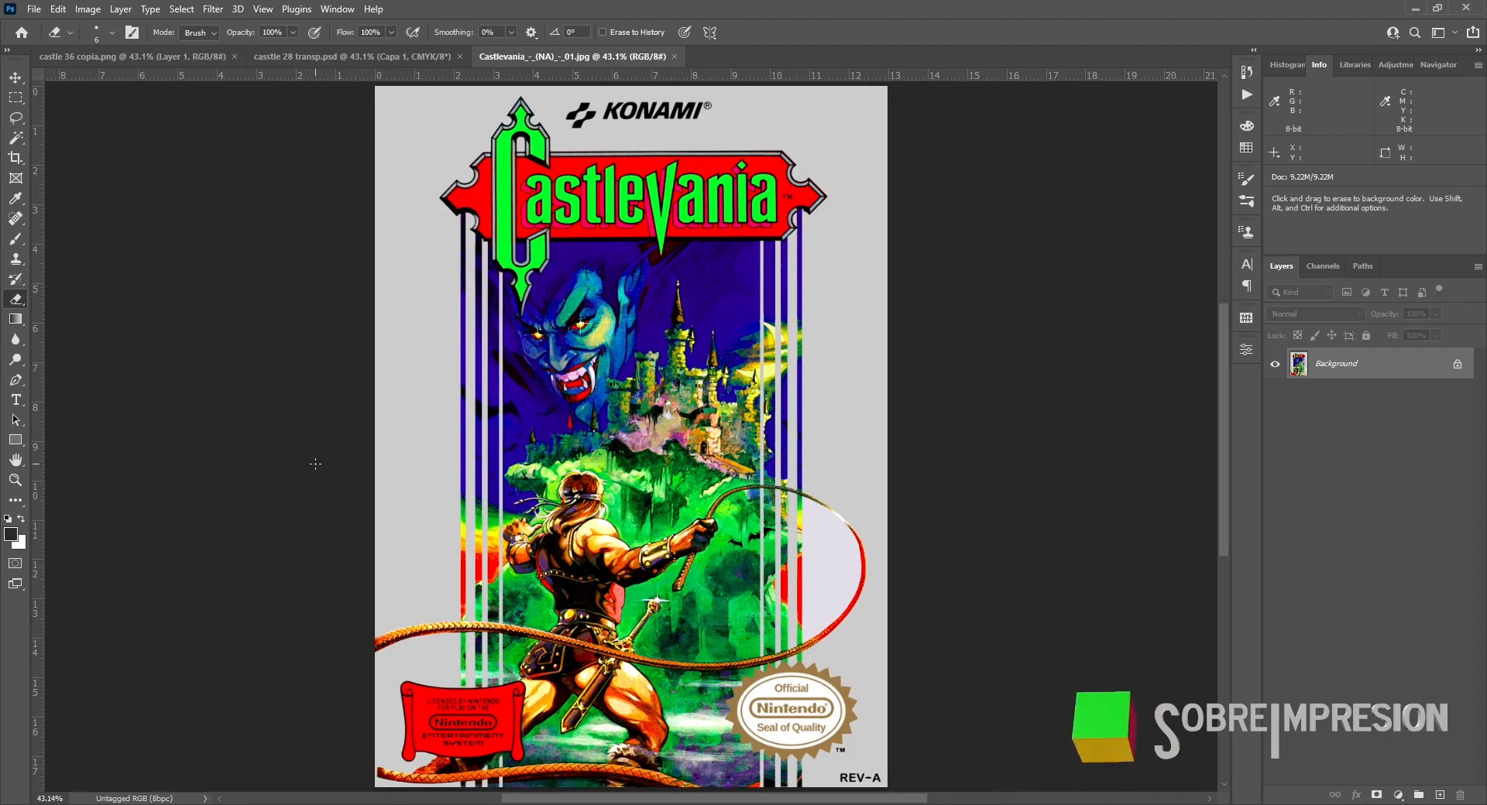
{"action": "left_click", "coordinate": [181, 10]}
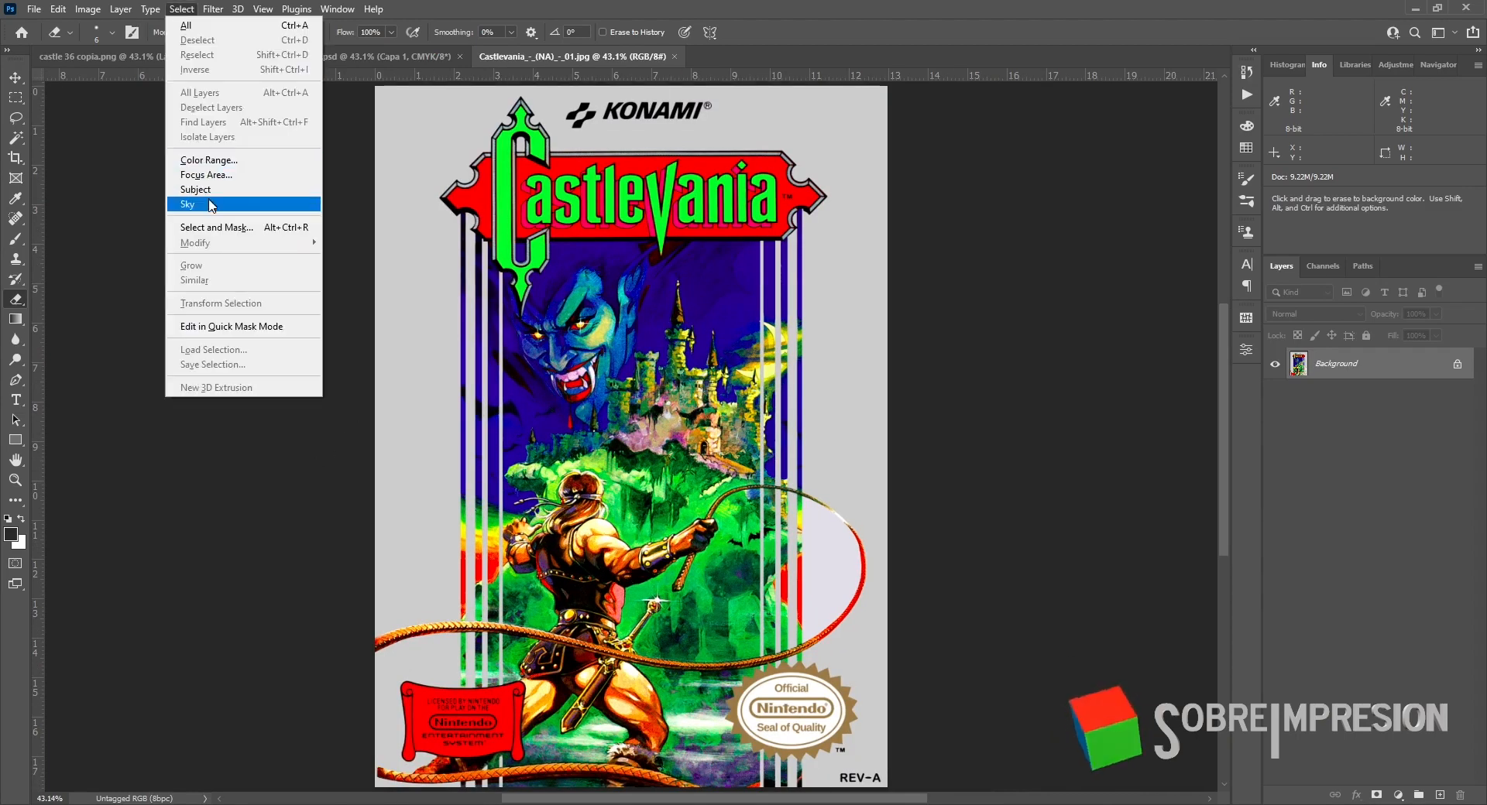
{"action": "left_click", "coordinate": [219, 161]}
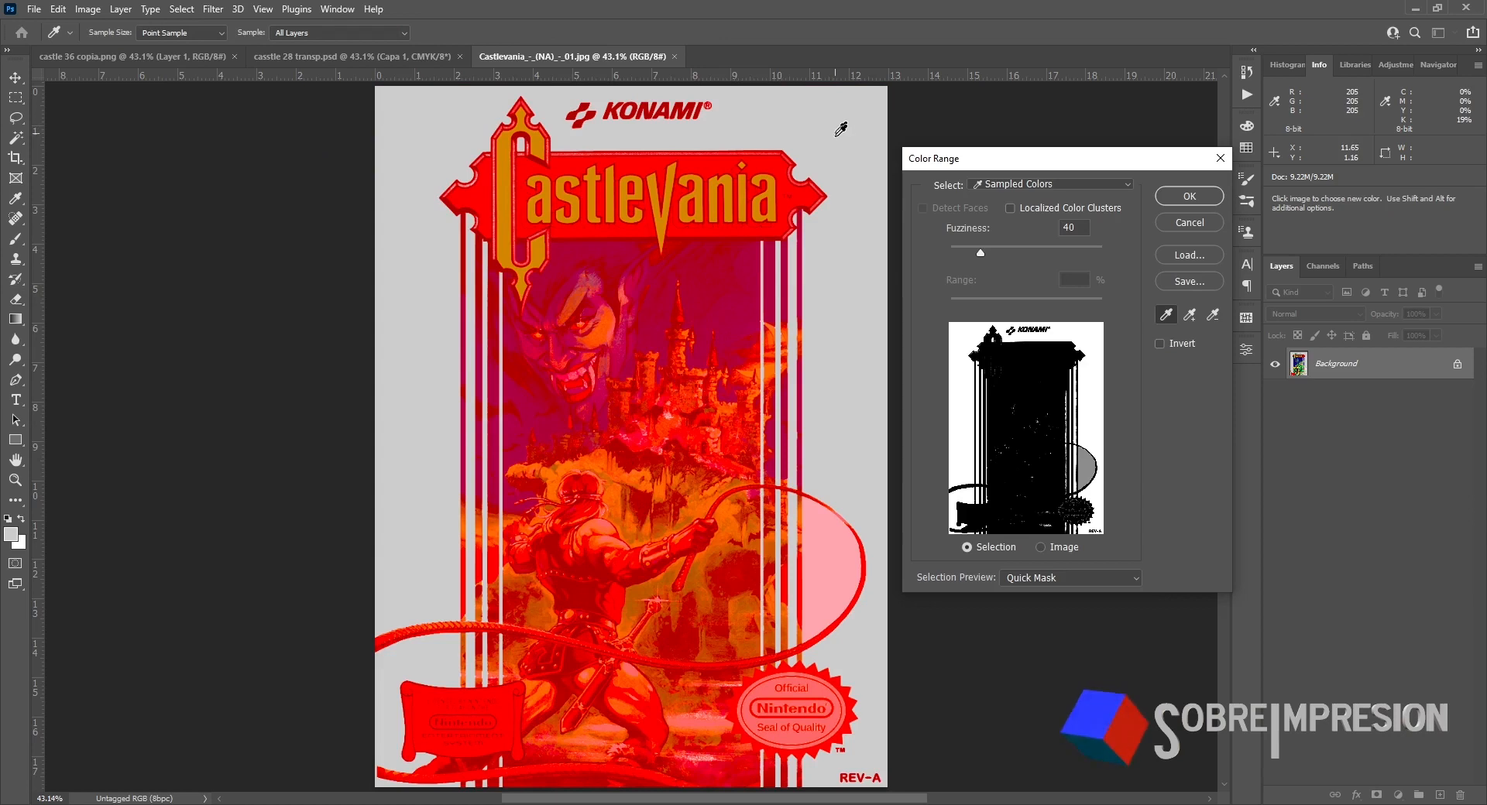
{"action": "left_click", "coordinate": [1159, 343]}
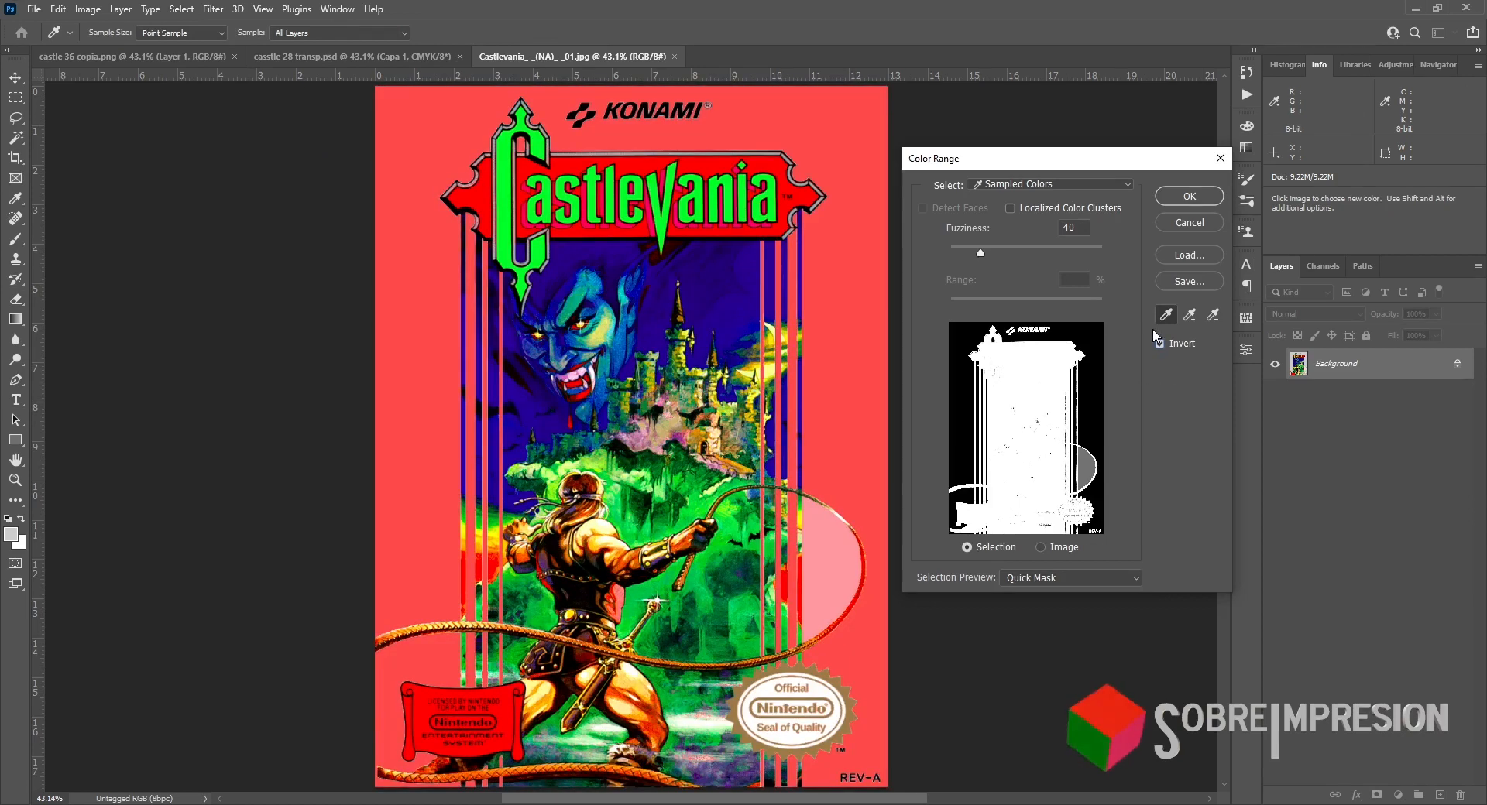
{"action": "left_click", "coordinate": [1180, 197]}
{"action": "key", "text": "e"}
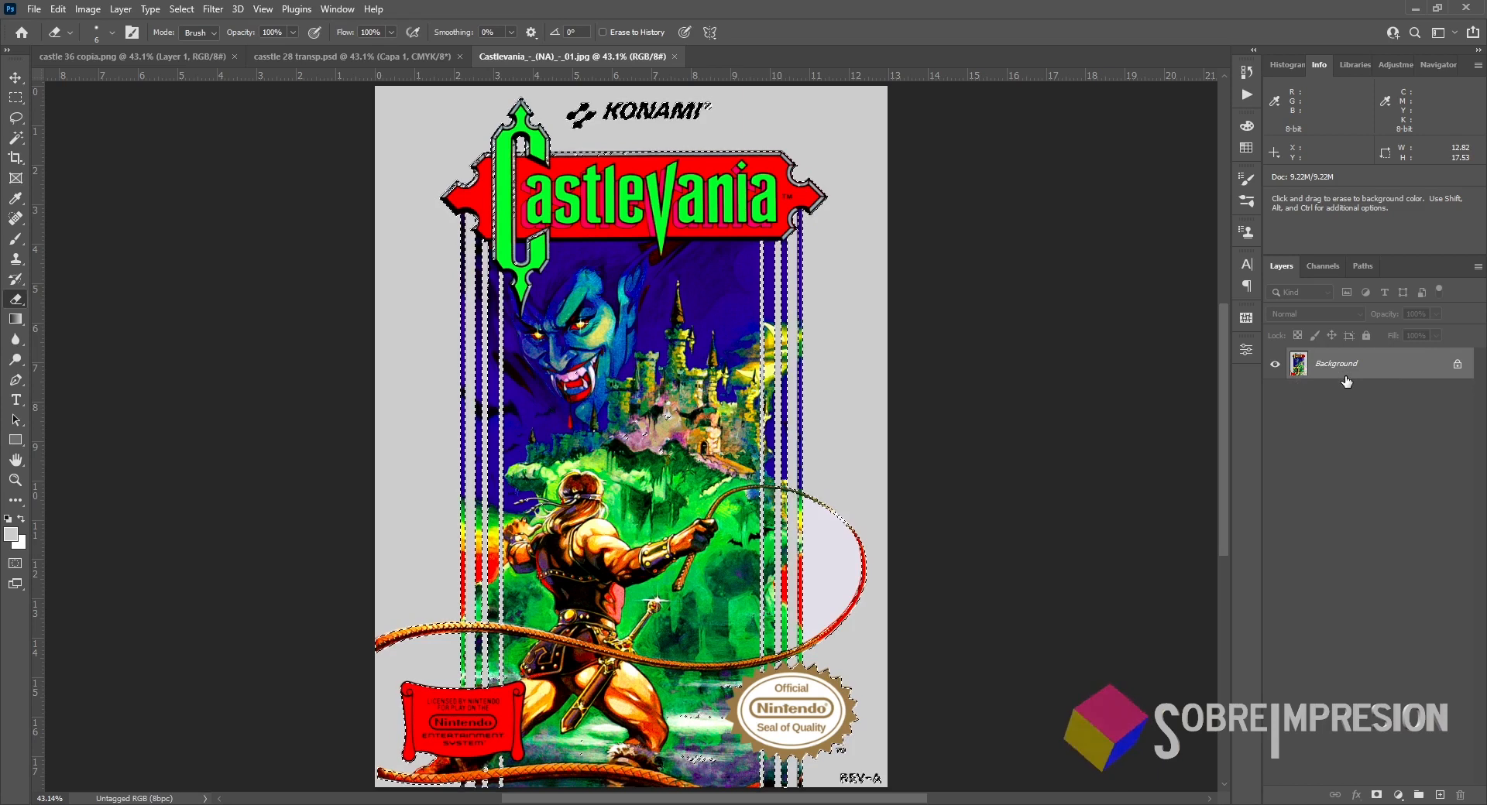
Step: Copy the selected Castlevania artwork to a new layer and hide the Background layer to inspect the whip area
{"action": "key", "text": "ctrl+j"}
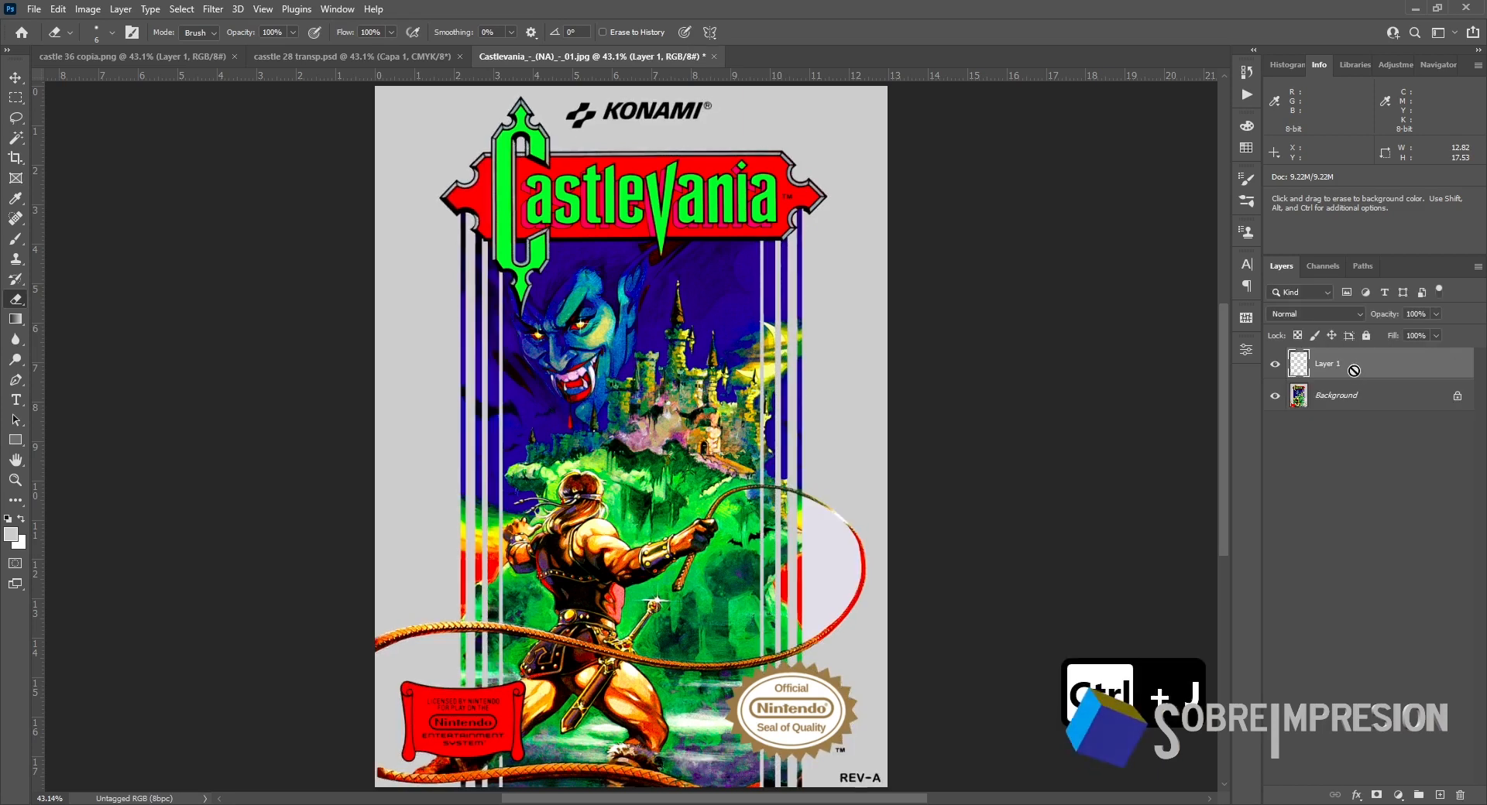
{"action": "left_click", "coordinate": [1274, 398]}
{"action": "scroll", "coordinate": [987, 372], "scroll_direction": "up", "scroll_amount": 2}
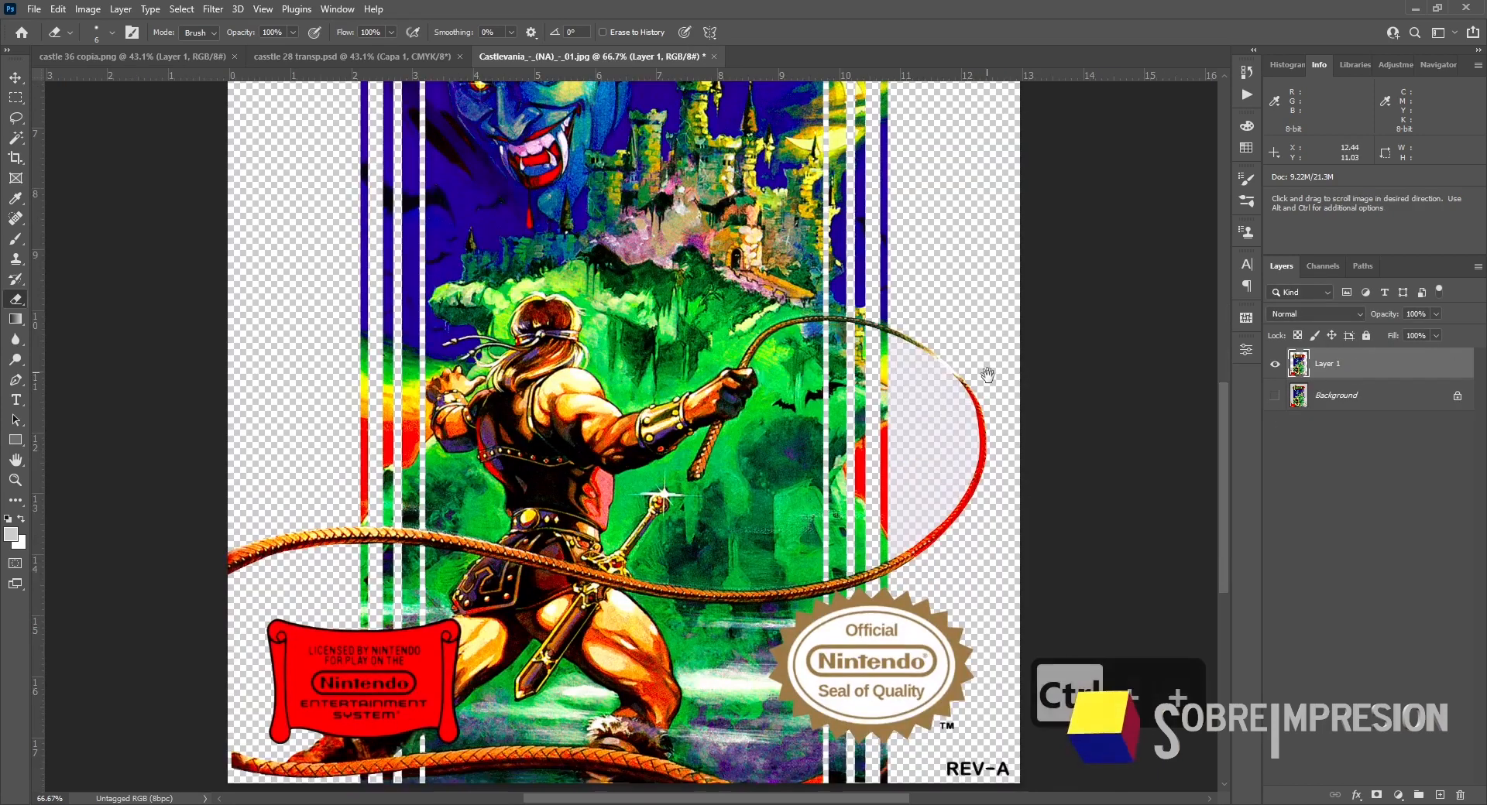
{"action": "left_click_drag", "start_coordinate": [987, 371], "coordinate": [1015, 408]}
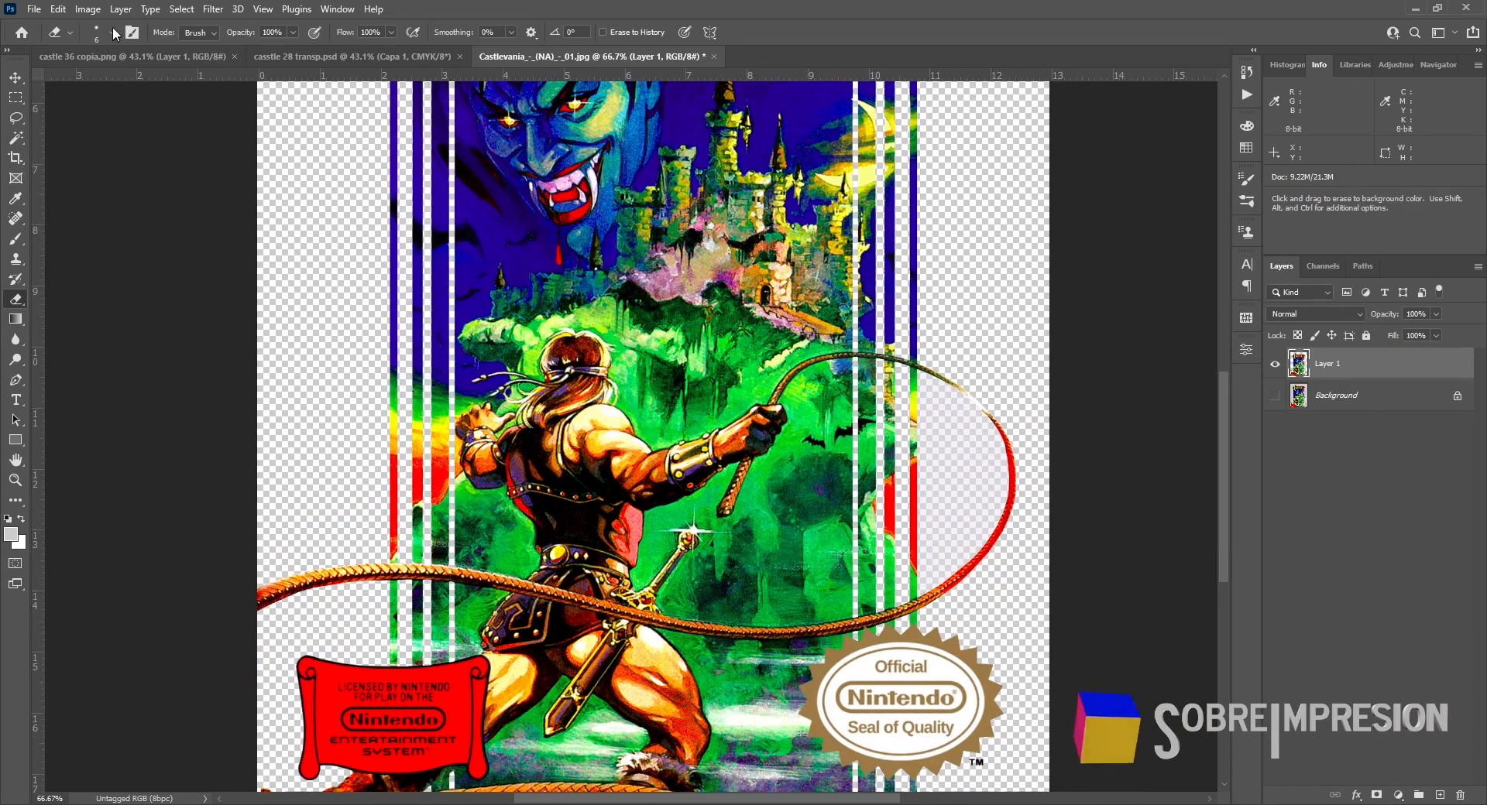
Step: Add a black Solid Color fill layer and place it beneath Layer 1 as a contrasting backdrop for the cut-out artwork
{"action": "left_click", "coordinate": [89, 9]}
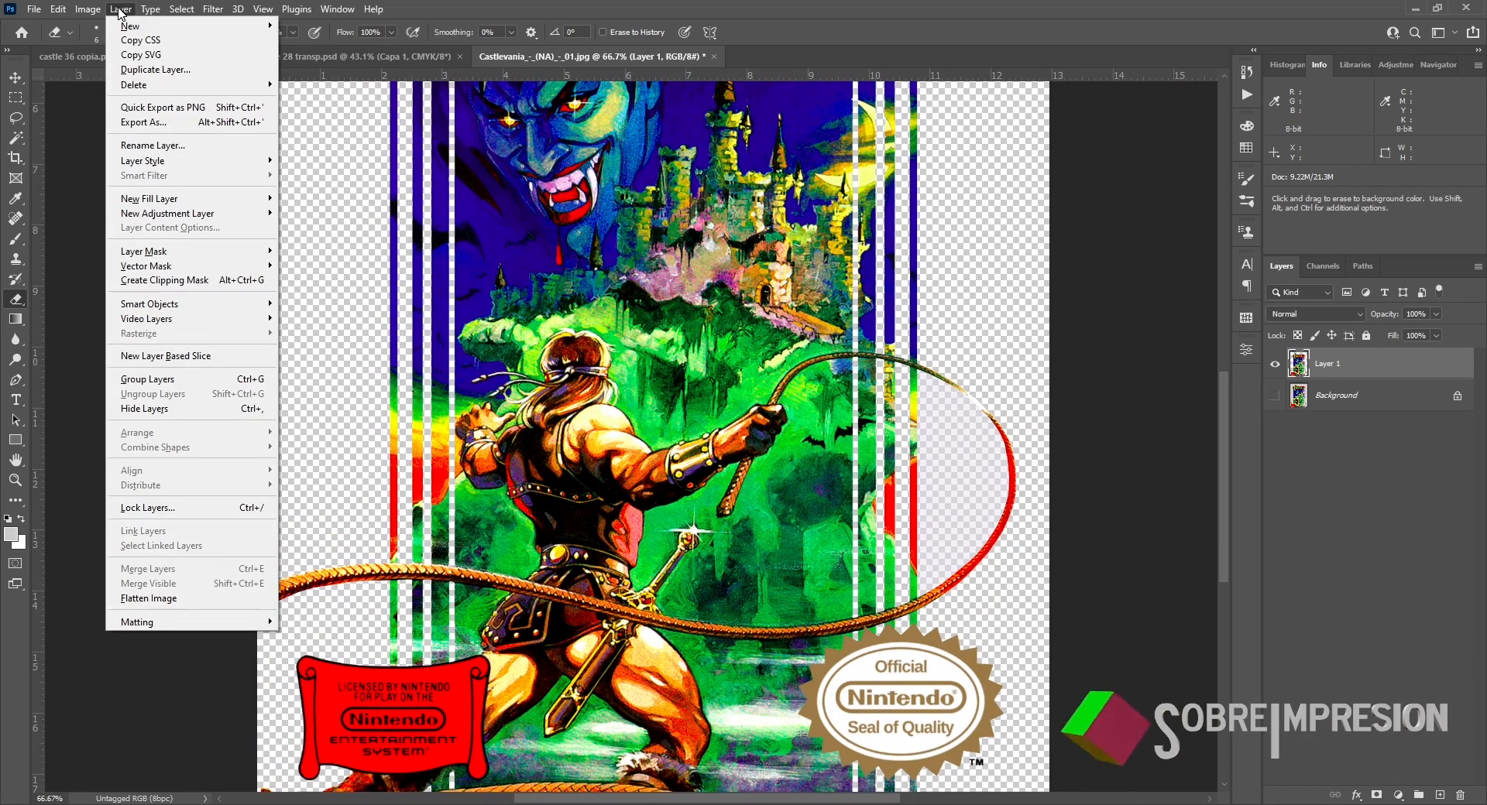
{"action": "mouse_move", "coordinate": [226, 203]}
{"action": "left_click", "coordinate": [290, 203]}
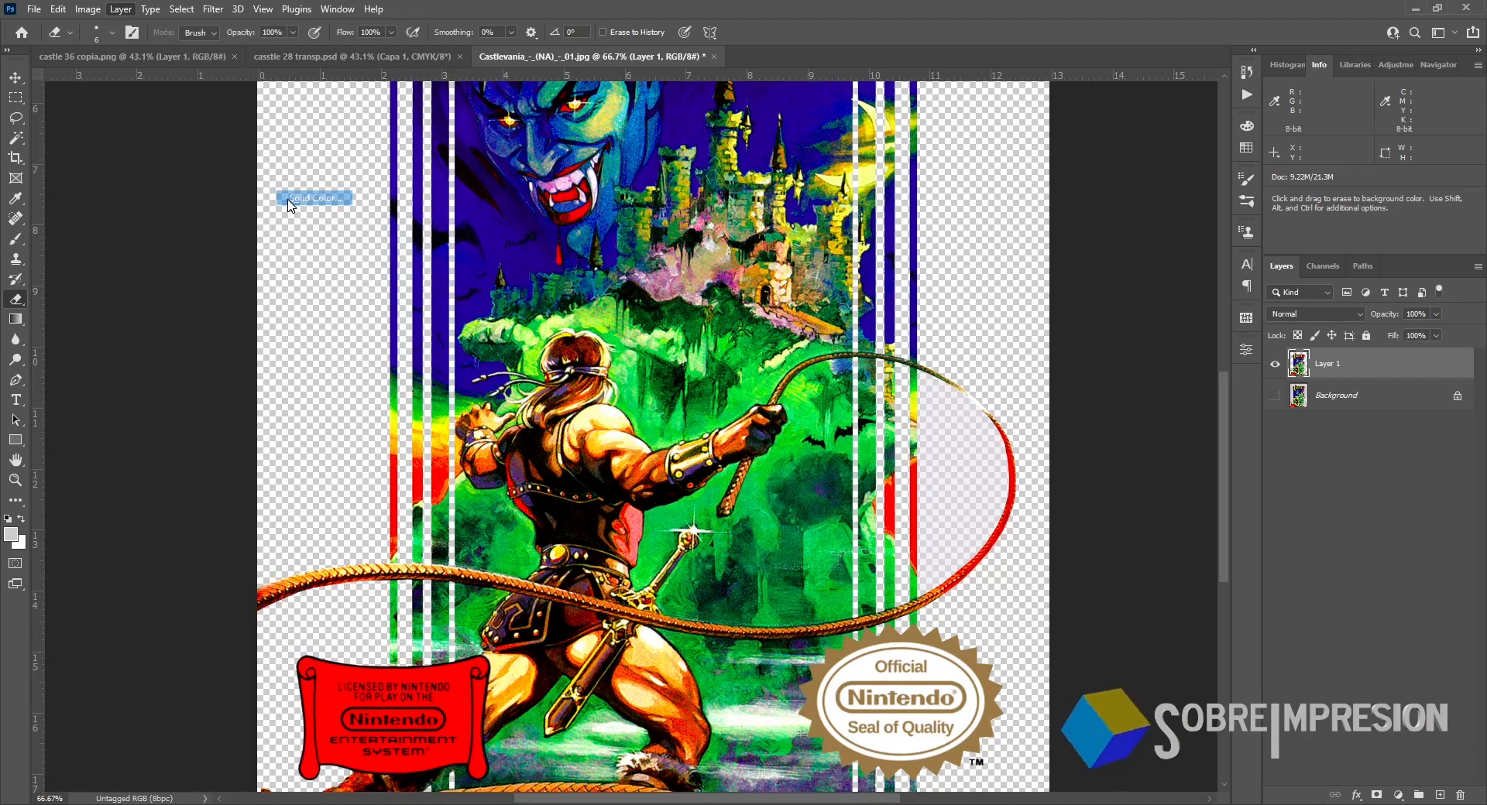
{"action": "left_click", "coordinate": [830, 243]}
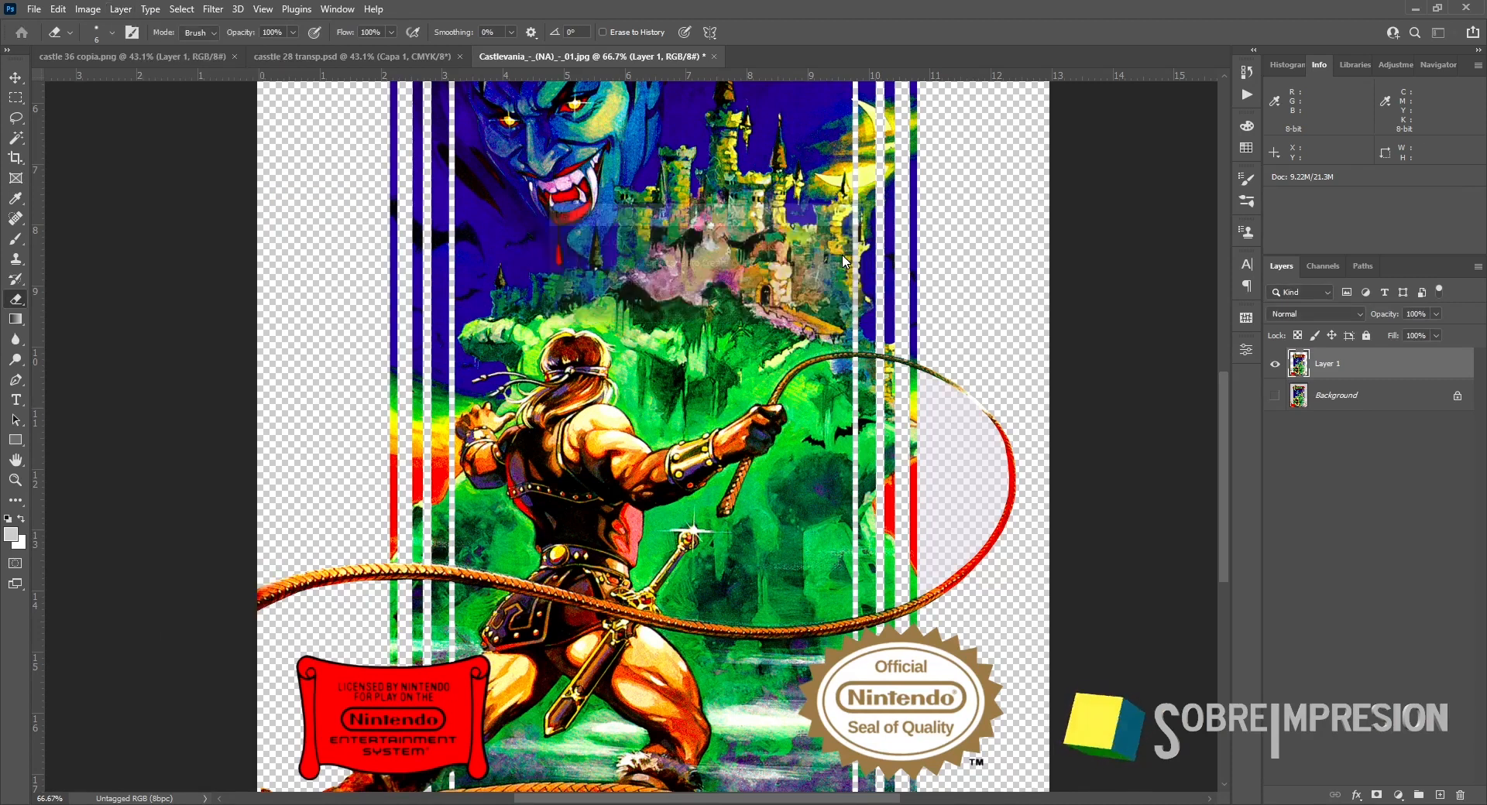
{"action": "left_click_drag", "start_coordinate": [1070, 256], "coordinate": [898, 341]}
{"action": "left_click", "coordinate": [1255, 130]}
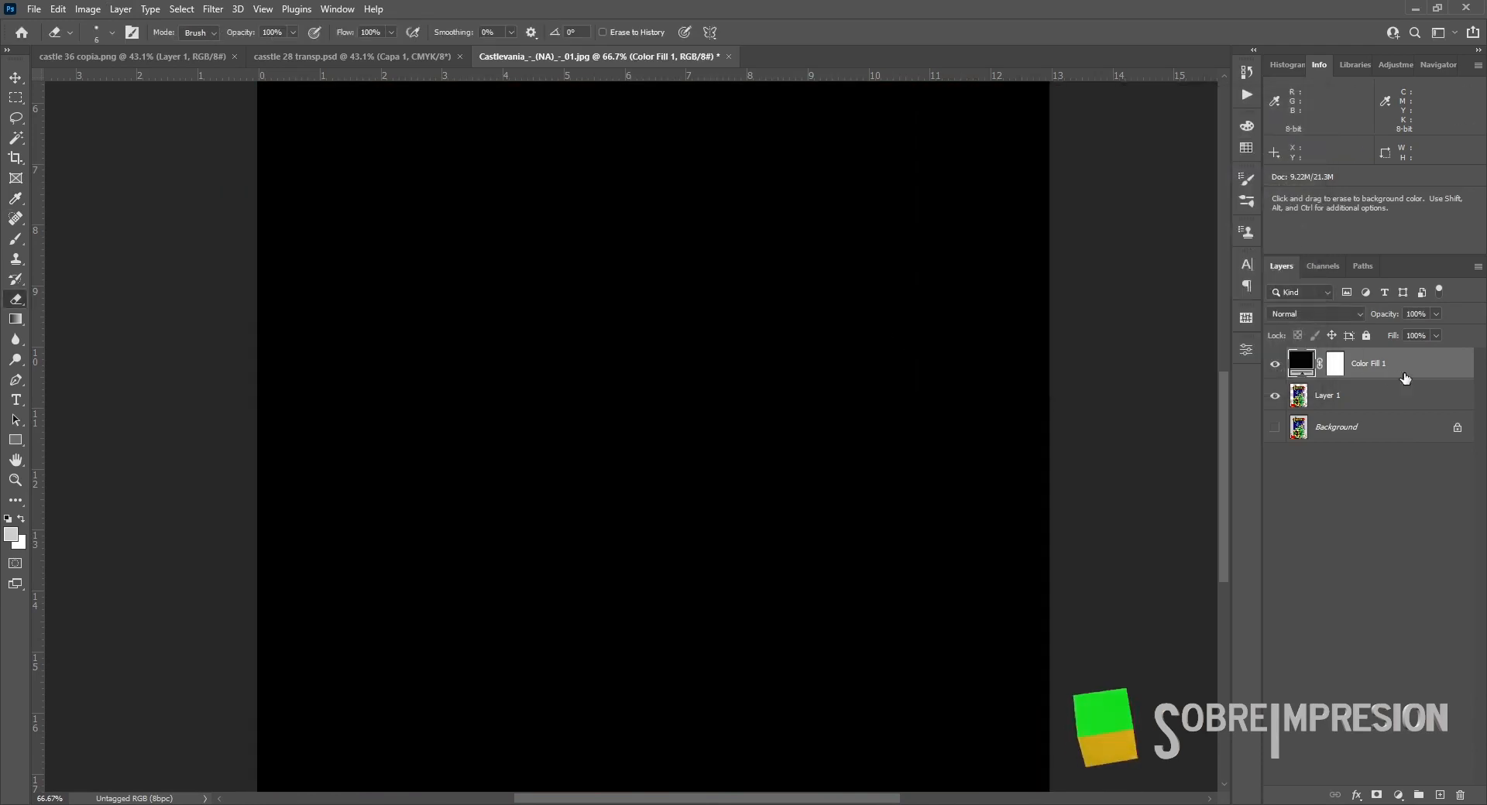
{"action": "left_click_drag", "start_coordinate": [1405, 378], "coordinate": [1400, 413]}
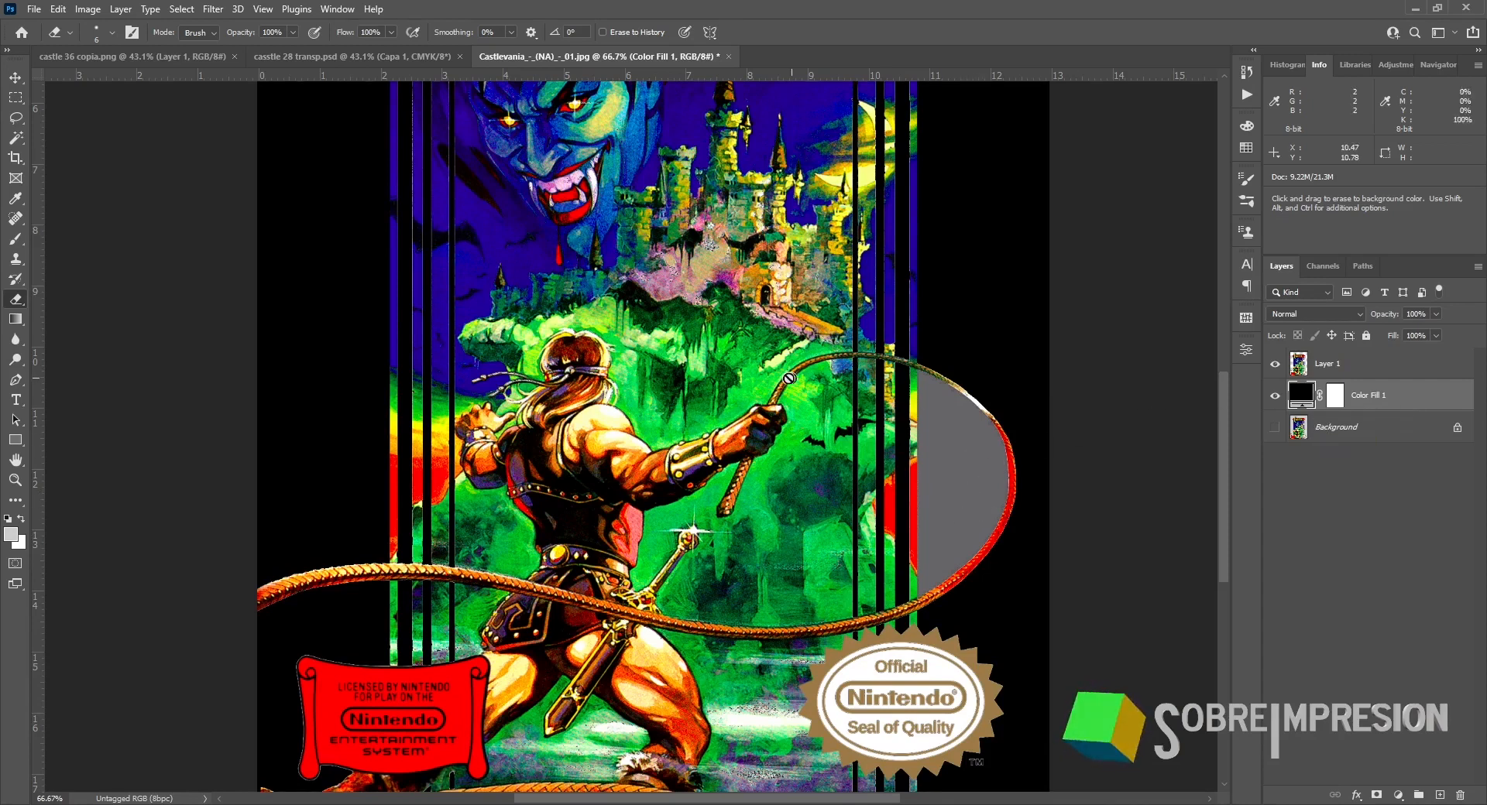
Step: Select the leftover grey area inside the whip loop on Layer 1 with the Magic Wand, delete it, and deselect
{"action": "key", "text": "w"}
{"action": "left_click", "coordinate": [1296, 367]}
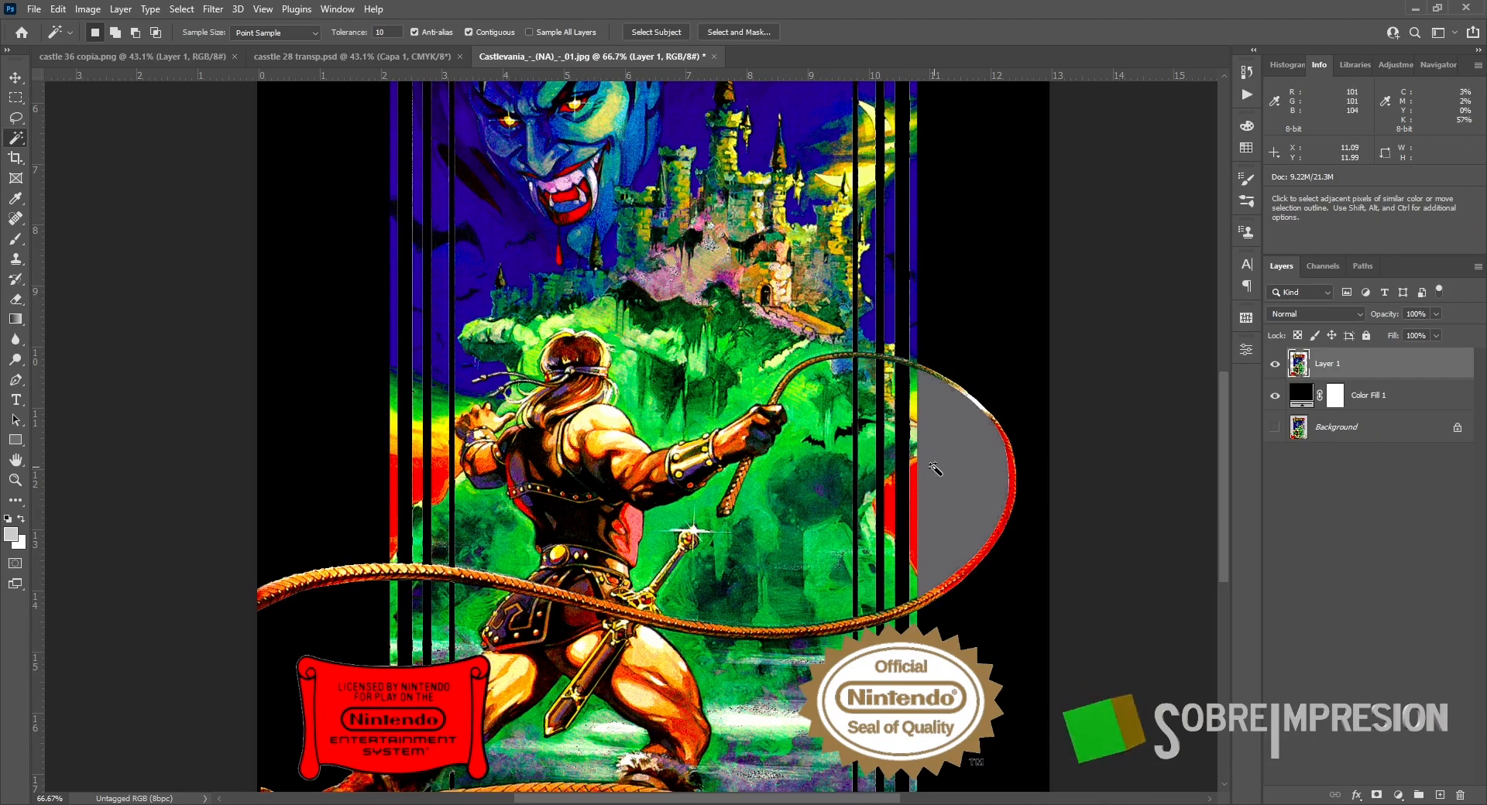
{"action": "left_click", "coordinate": [943, 463]}
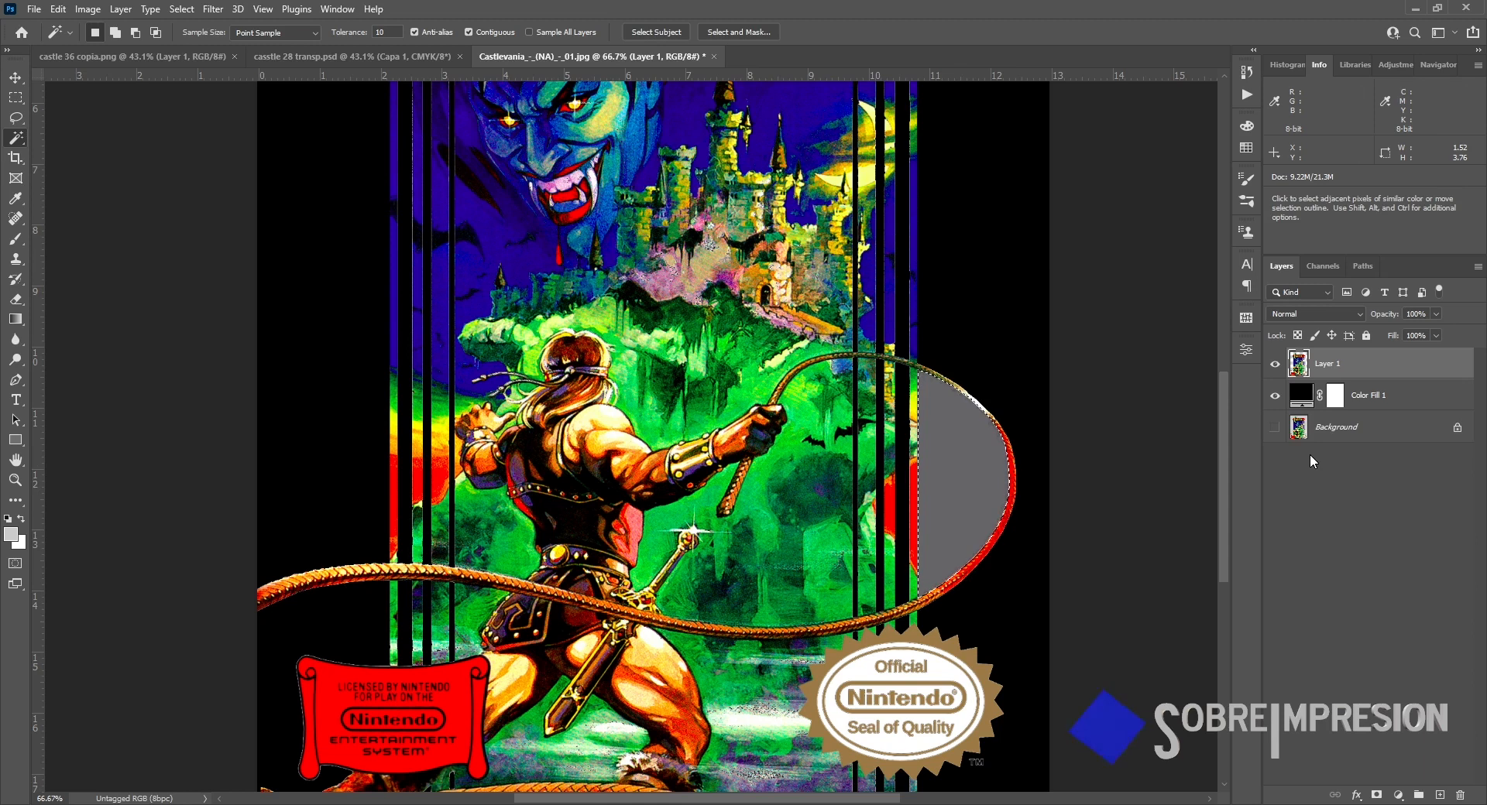
{"action": "key", "text": "Delete"}
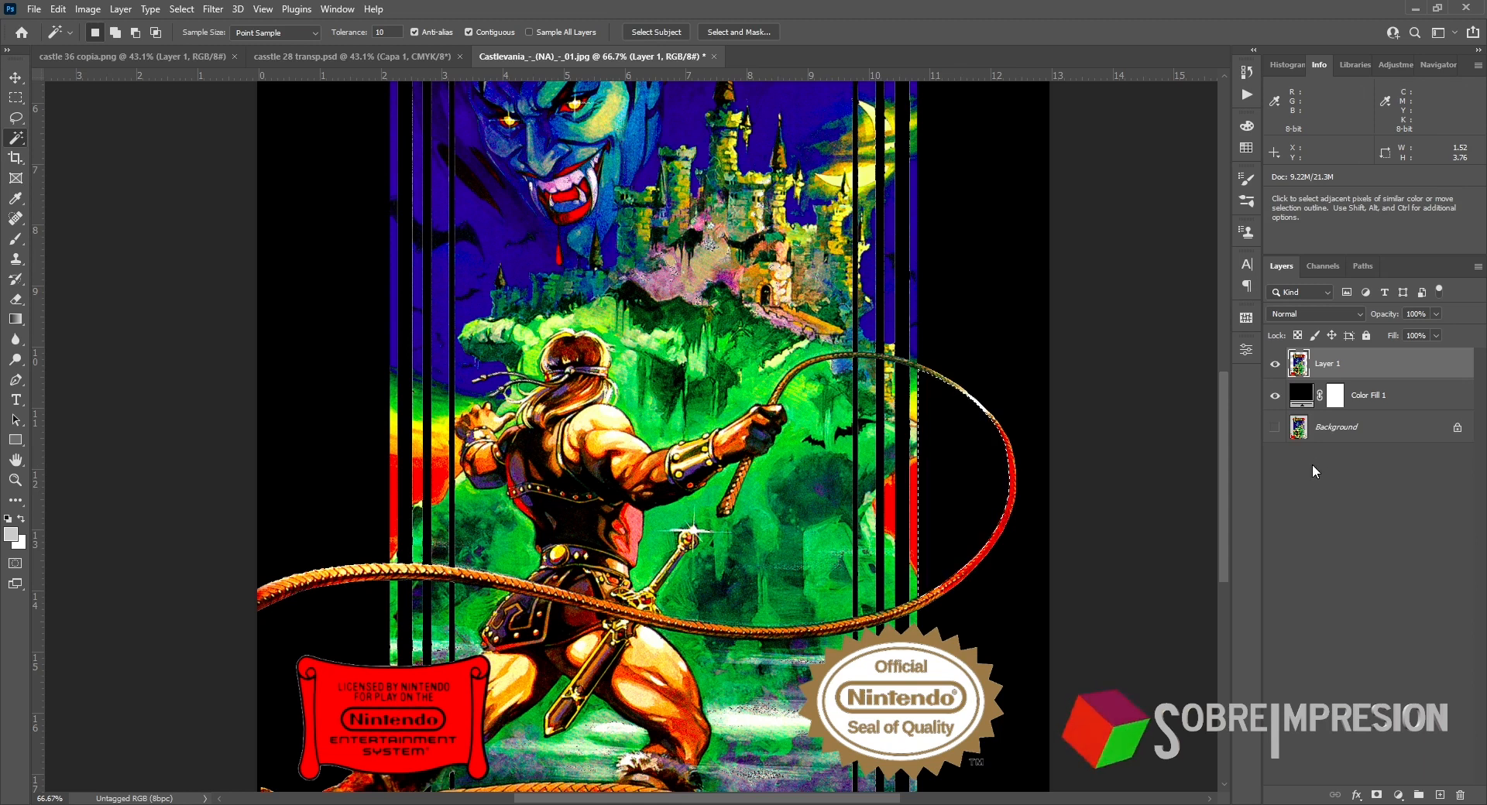
{"action": "key", "text": "ctrl+d"}
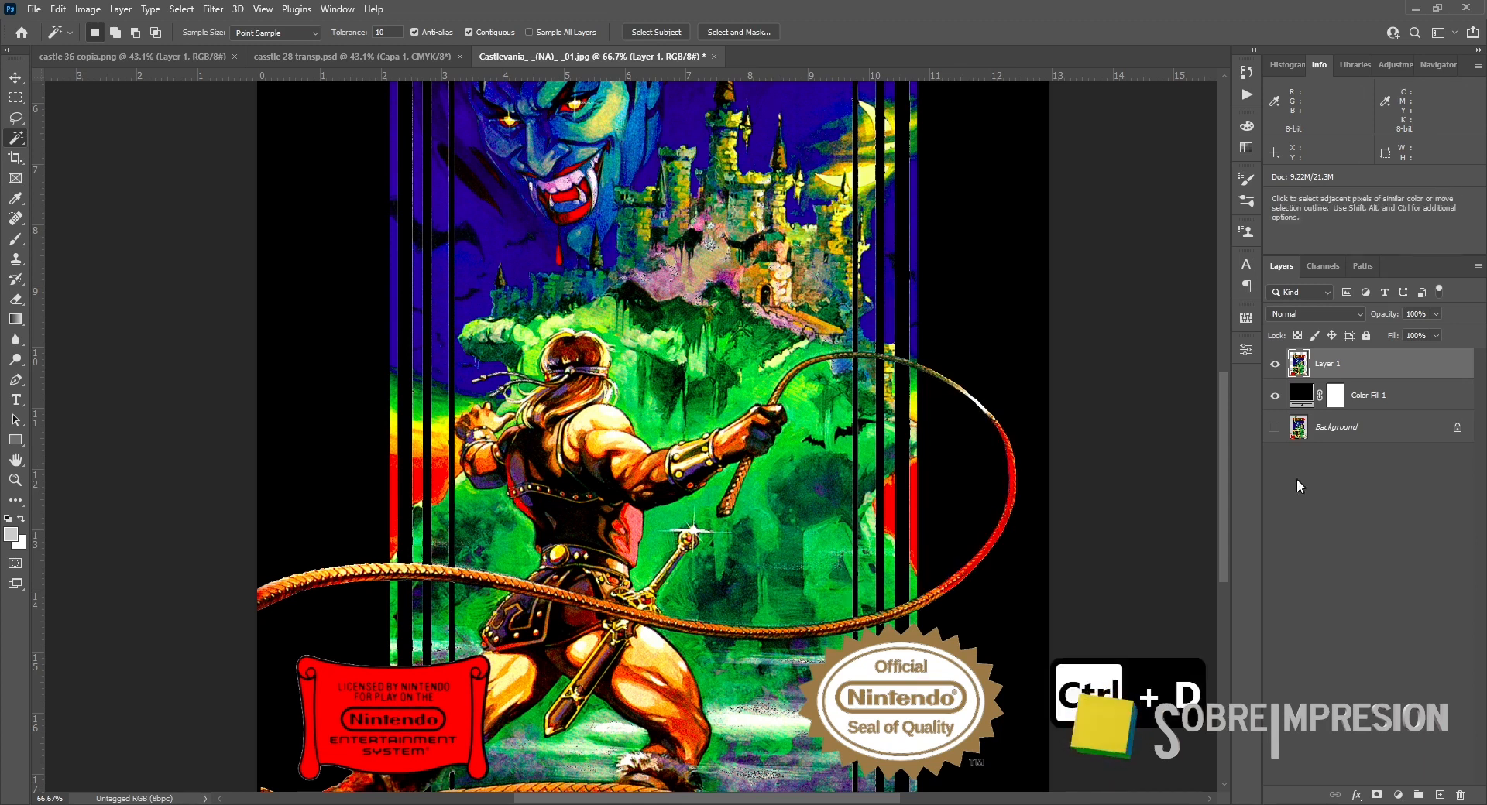
Step: Change the Color Fill 1 backdrop to bright green to check the artwork's edges and dark details
{"action": "left_click_drag", "start_coordinate": [854, 257], "coordinate": [877, 514]}
{"action": "left_click_drag", "start_coordinate": [831, 691], "coordinate": [840, 270]}
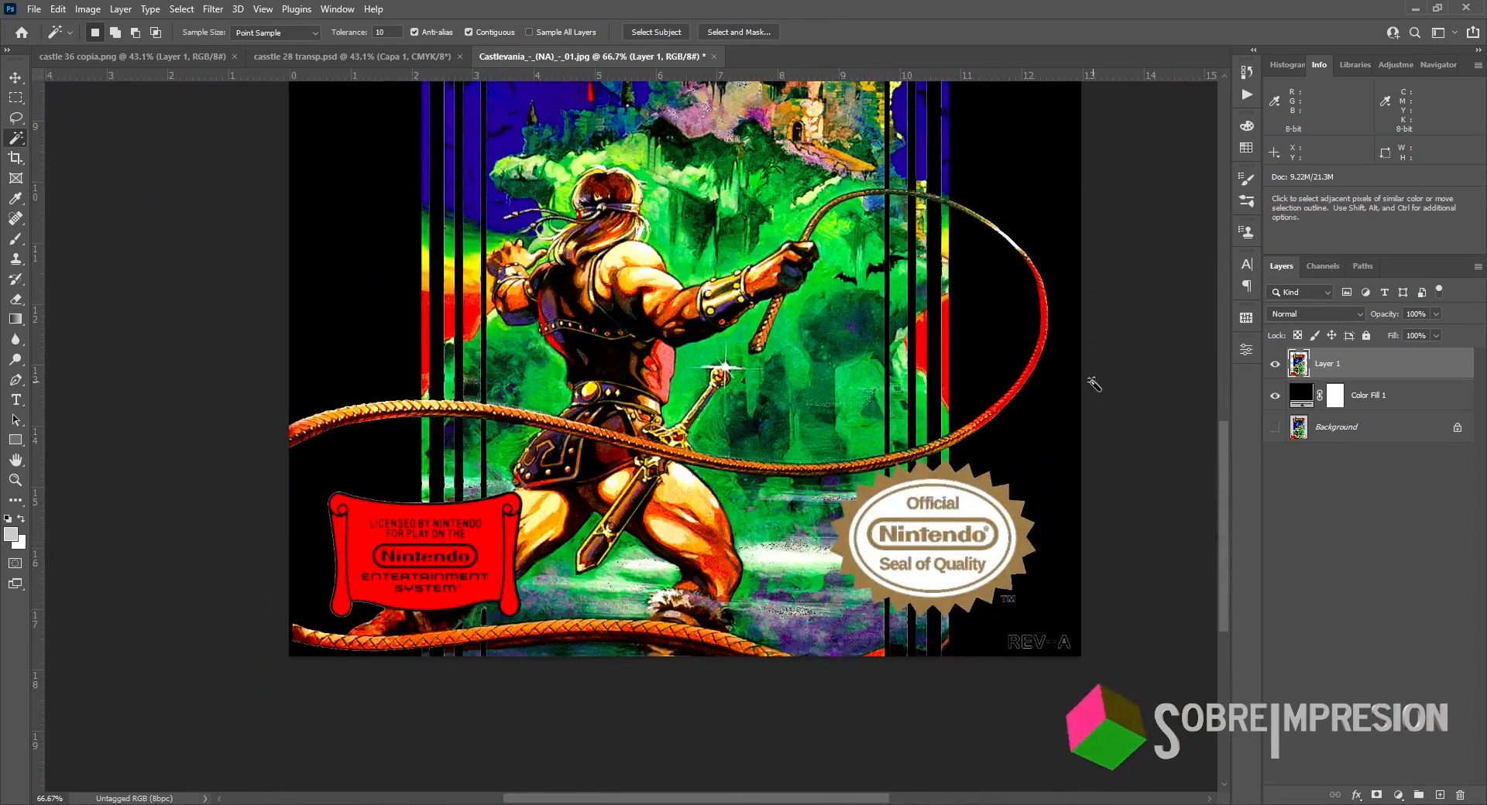
{"action": "double_click", "coordinate": [1297, 399]}
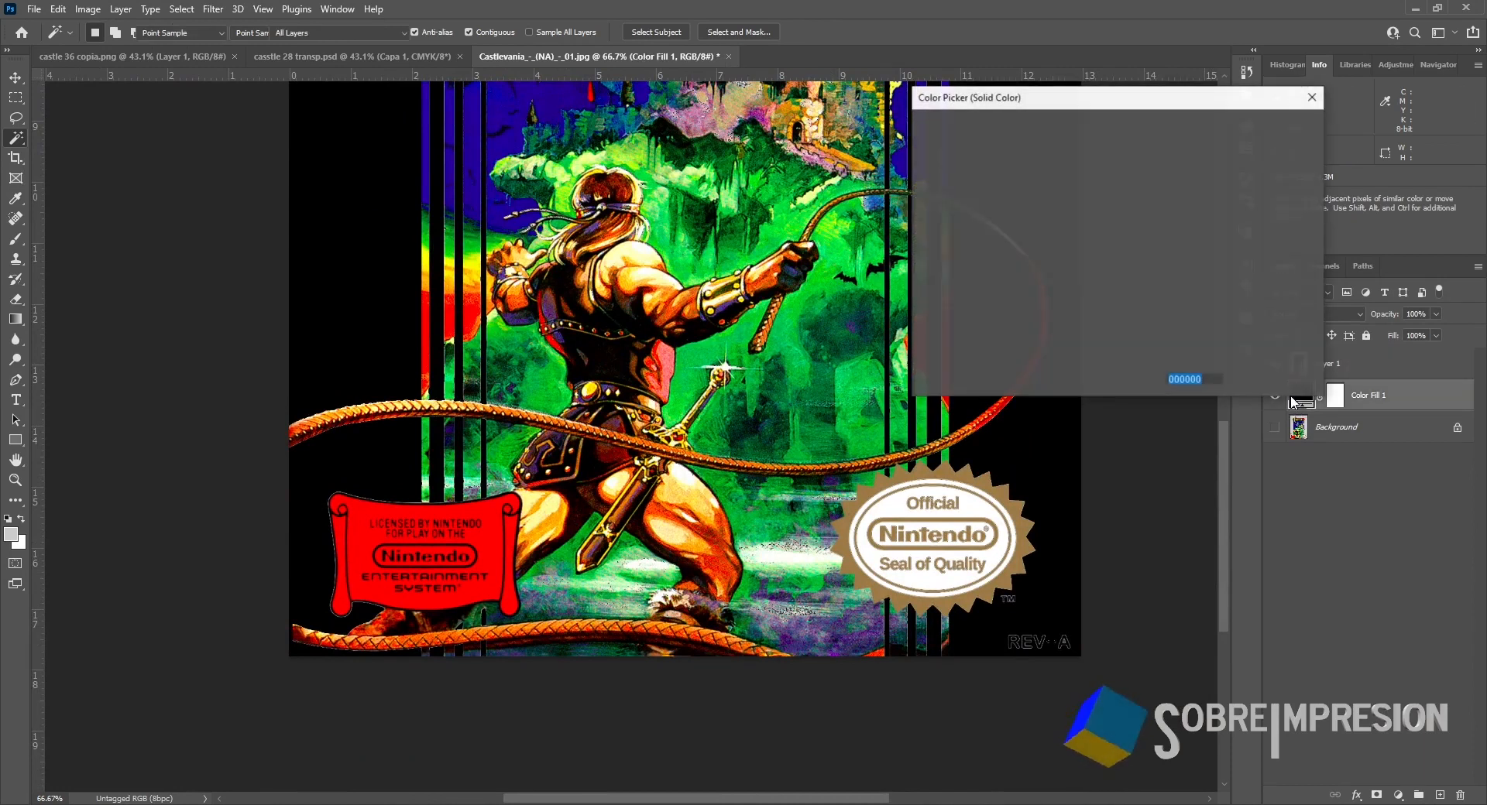
{"action": "mouse_move", "coordinate": [1003, 304]}
{"action": "left_mouse_down"}
{"action": "mouse_move", "coordinate": [1022, 209]}
{"action": "mouse_move", "coordinate": [1112, 142]}
{"action": "left_mouse_up"}
{"action": "left_click_drag", "start_coordinate": [1138, 270], "coordinate": [1118, 152]}
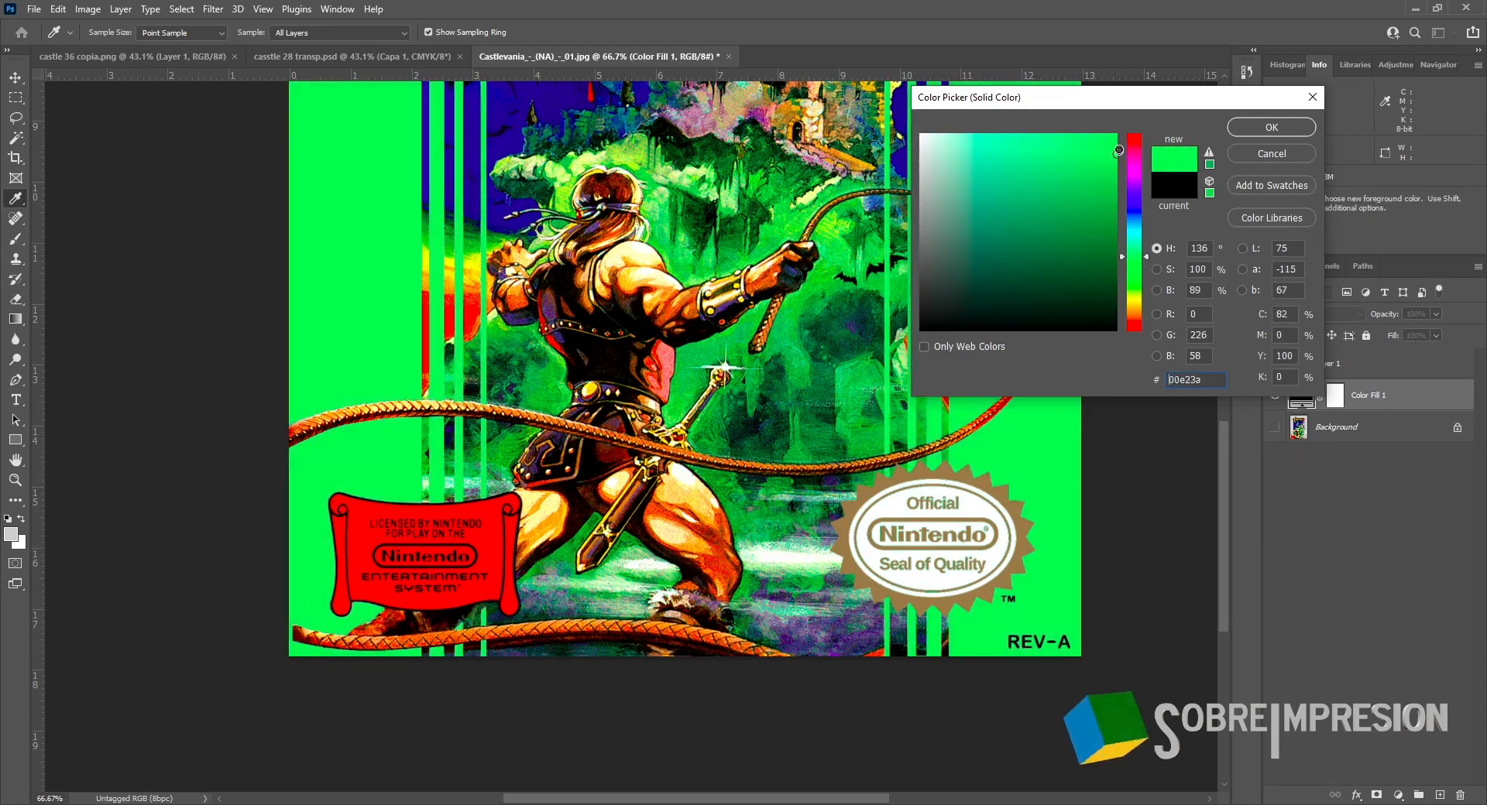
{"action": "left_click", "coordinate": [1270, 129]}
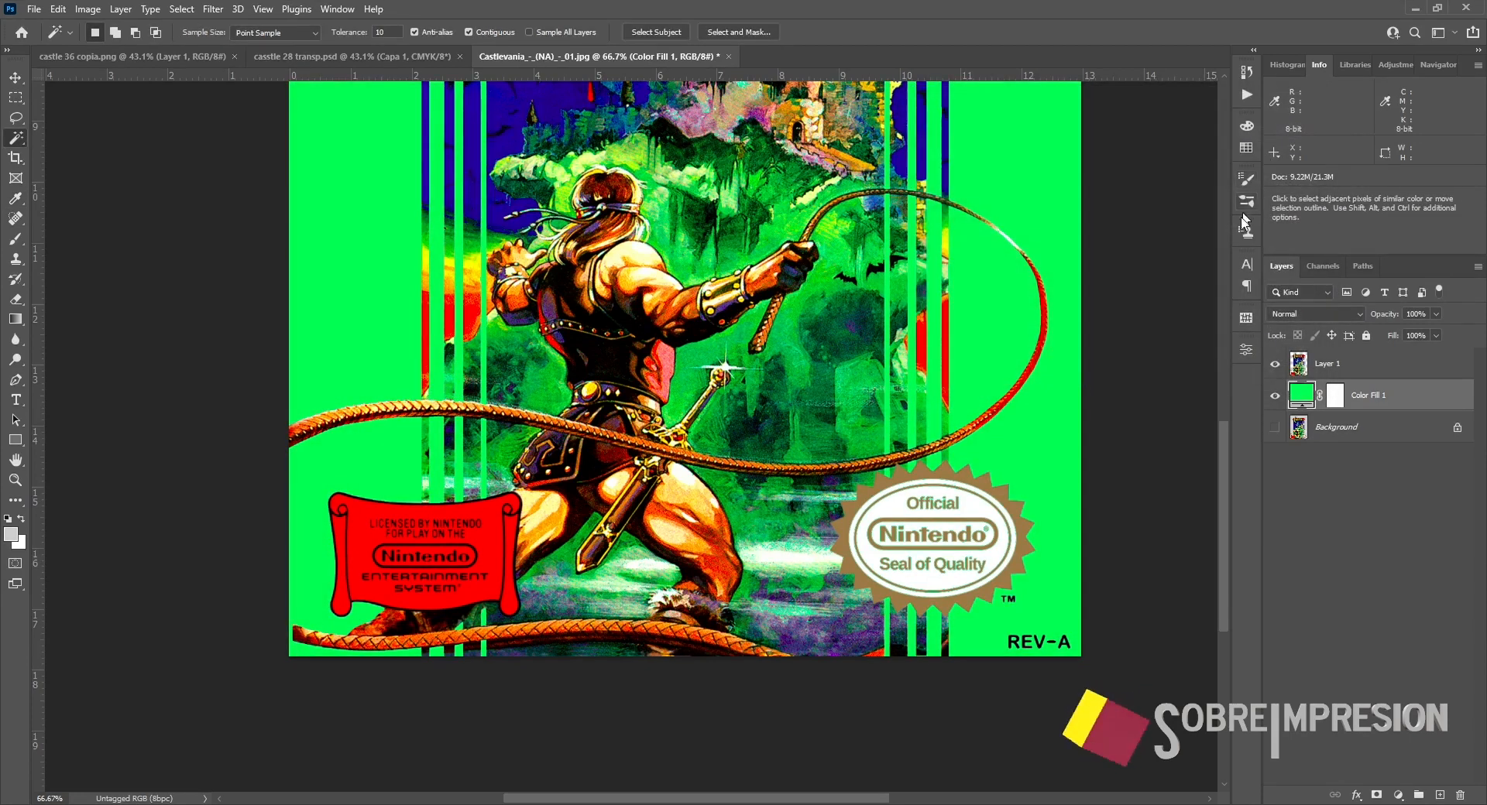
Step: Erase the REV-A text near the cover's lower edge from Layer 1 using the Eraser at size 45
{"action": "key", "text": "space"}
{"action": "left_click_drag", "start_coordinate": [949, 394], "coordinate": [939, 670]}
{"action": "left_click_drag", "start_coordinate": [951, 333], "coordinate": [928, 572]}
{"action": "left_click_drag", "start_coordinate": [964, 509], "coordinate": [1018, 191]}
{"action": "left_click_drag", "start_coordinate": [941, 564], "coordinate": [919, 362]}
{"action": "left_click", "coordinate": [1311, 370]}
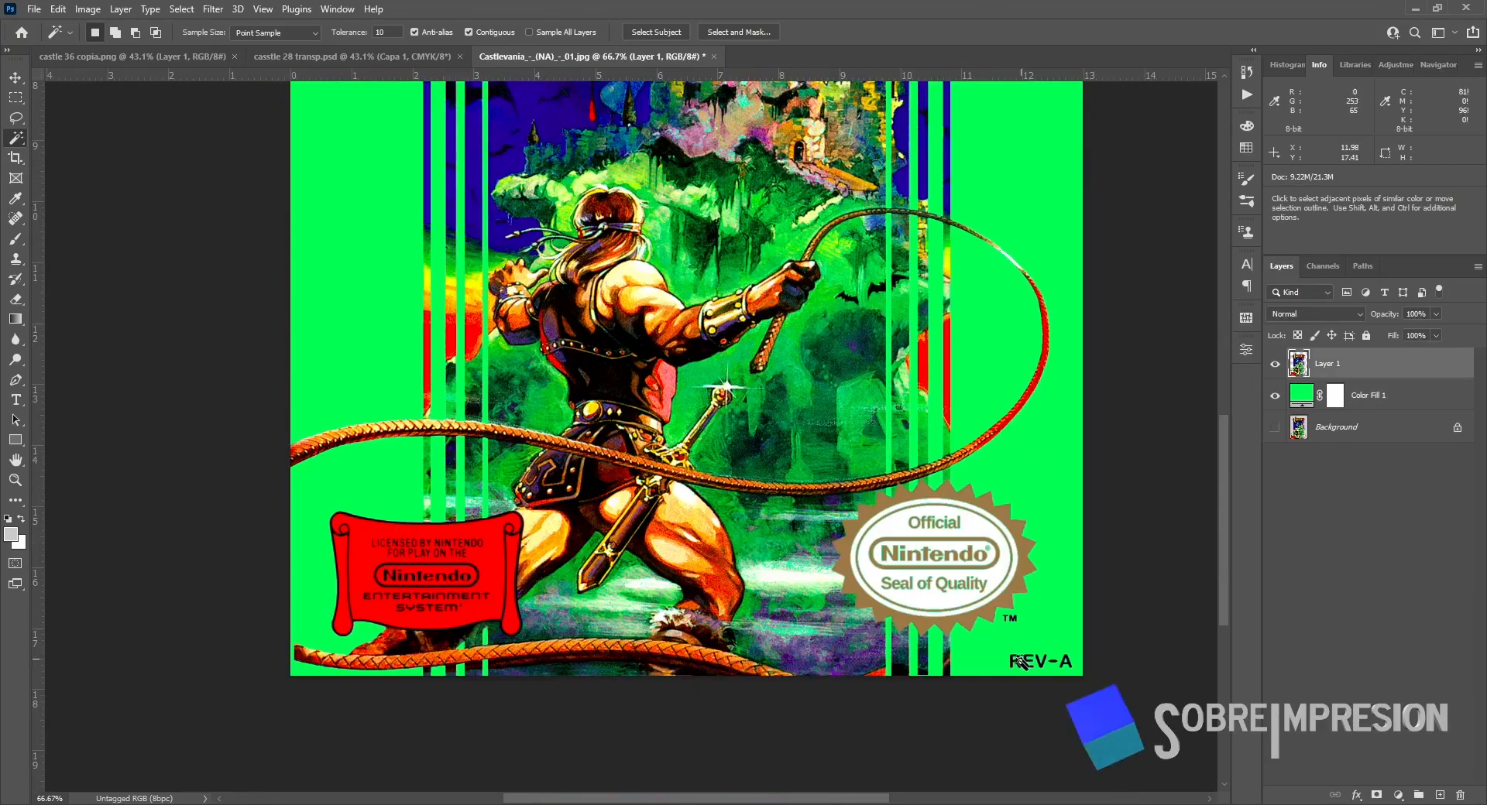
{"action": "key", "text": "b"}
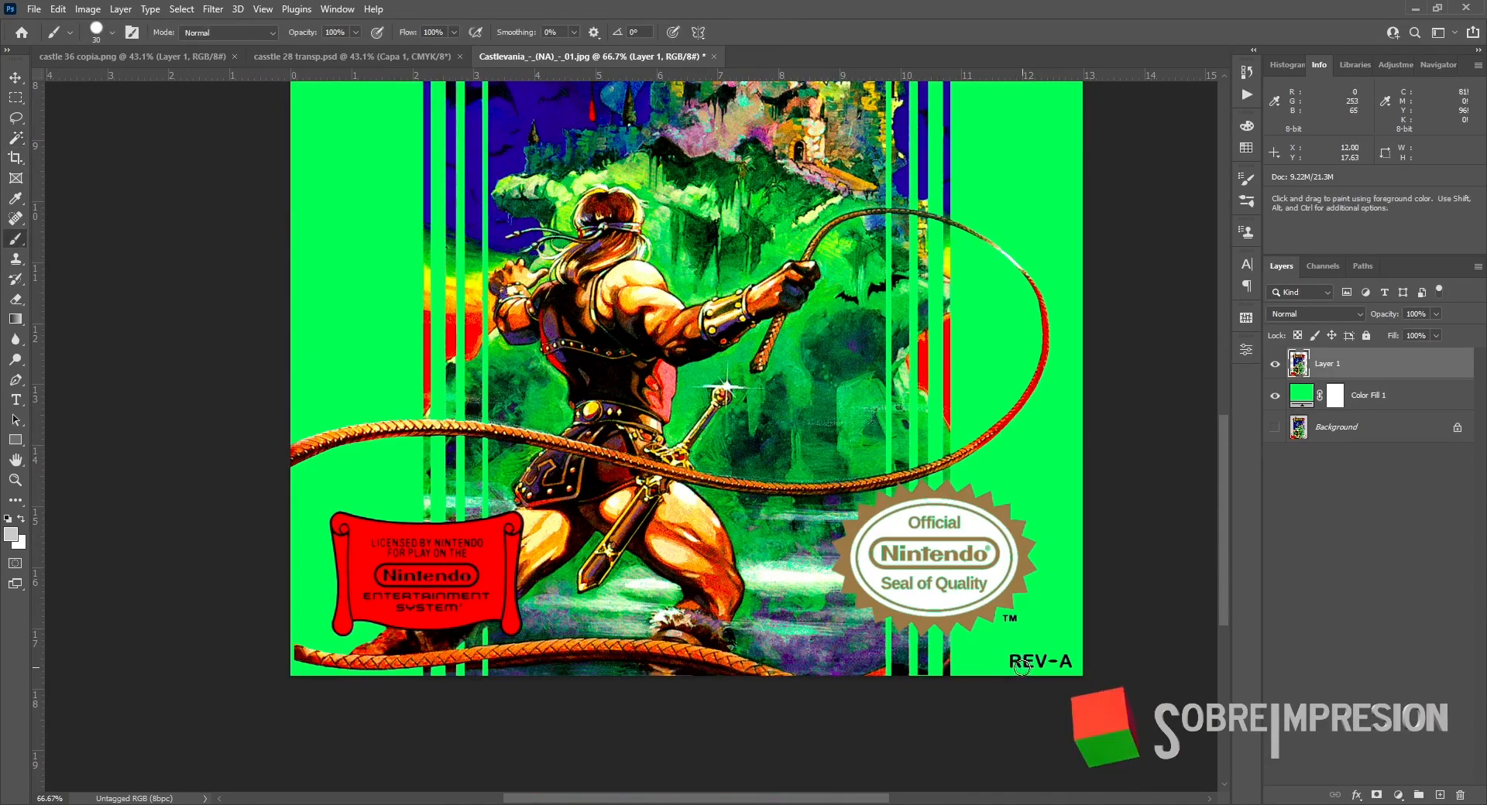
{"action": "key", "text": "e"}
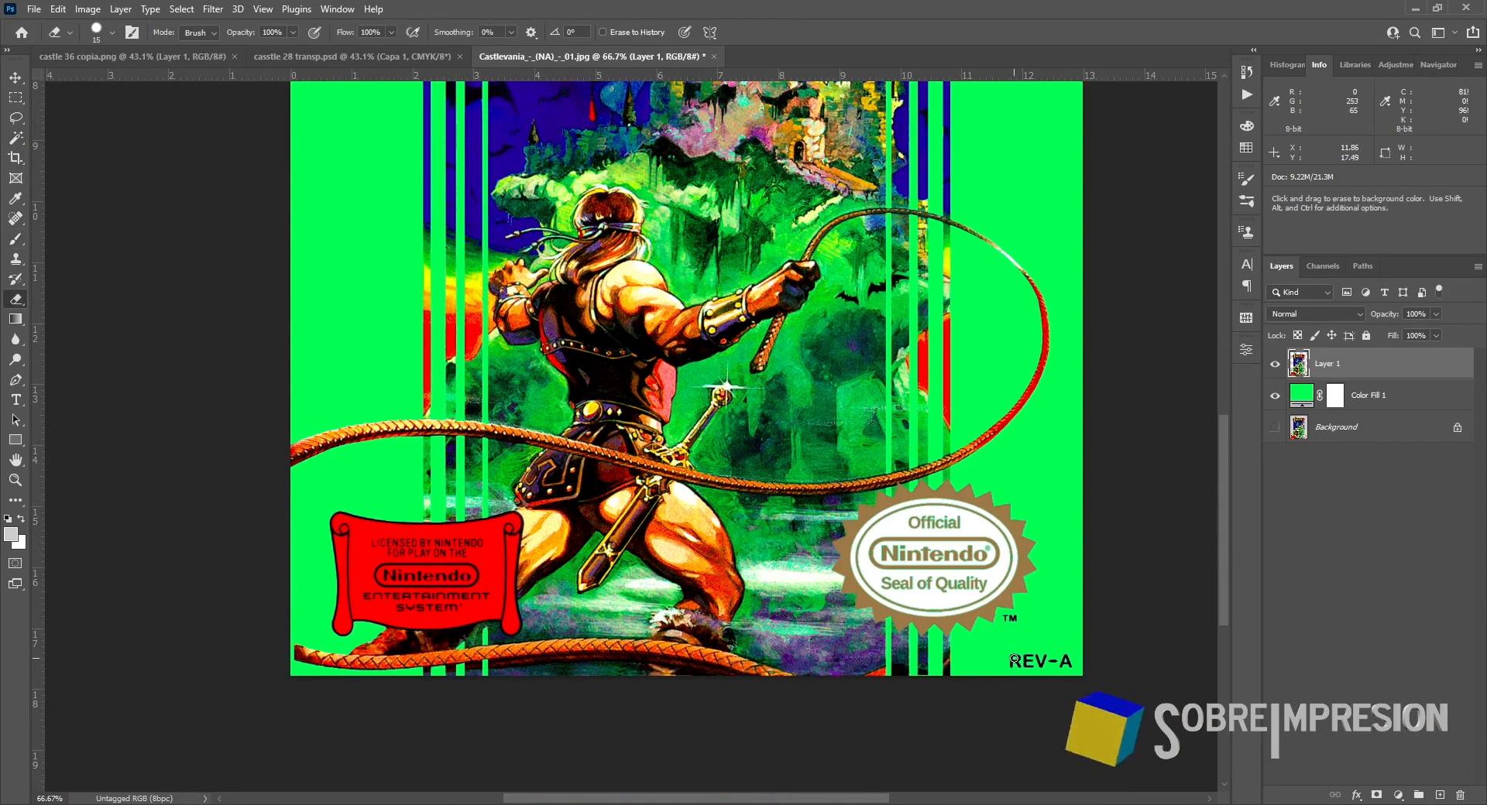
{"action": "key", "text": "bracketright"}
{"action": "left_click_drag", "start_coordinate": [1014, 660], "coordinate": [1026, 664]}
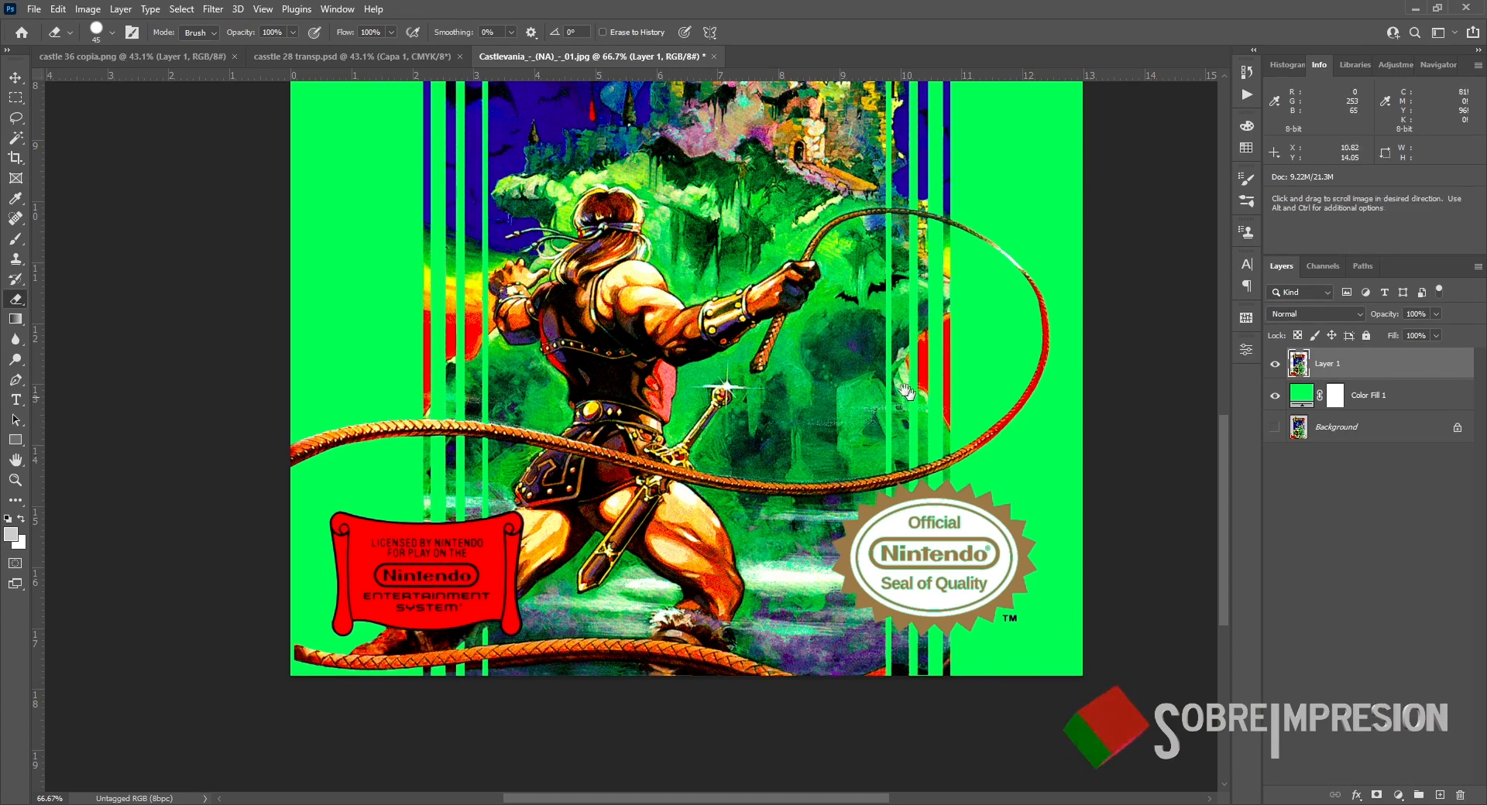
Step: Hide the green fill to inspect the transparent artwork, and delete the Color Fill 1 and Background layers
{"action": "scroll", "coordinate": [886, 403], "scroll_direction": "up", "scroll_amount": 5}
{"action": "left_click_drag", "start_coordinate": [885, 436], "coordinate": [902, 665]}
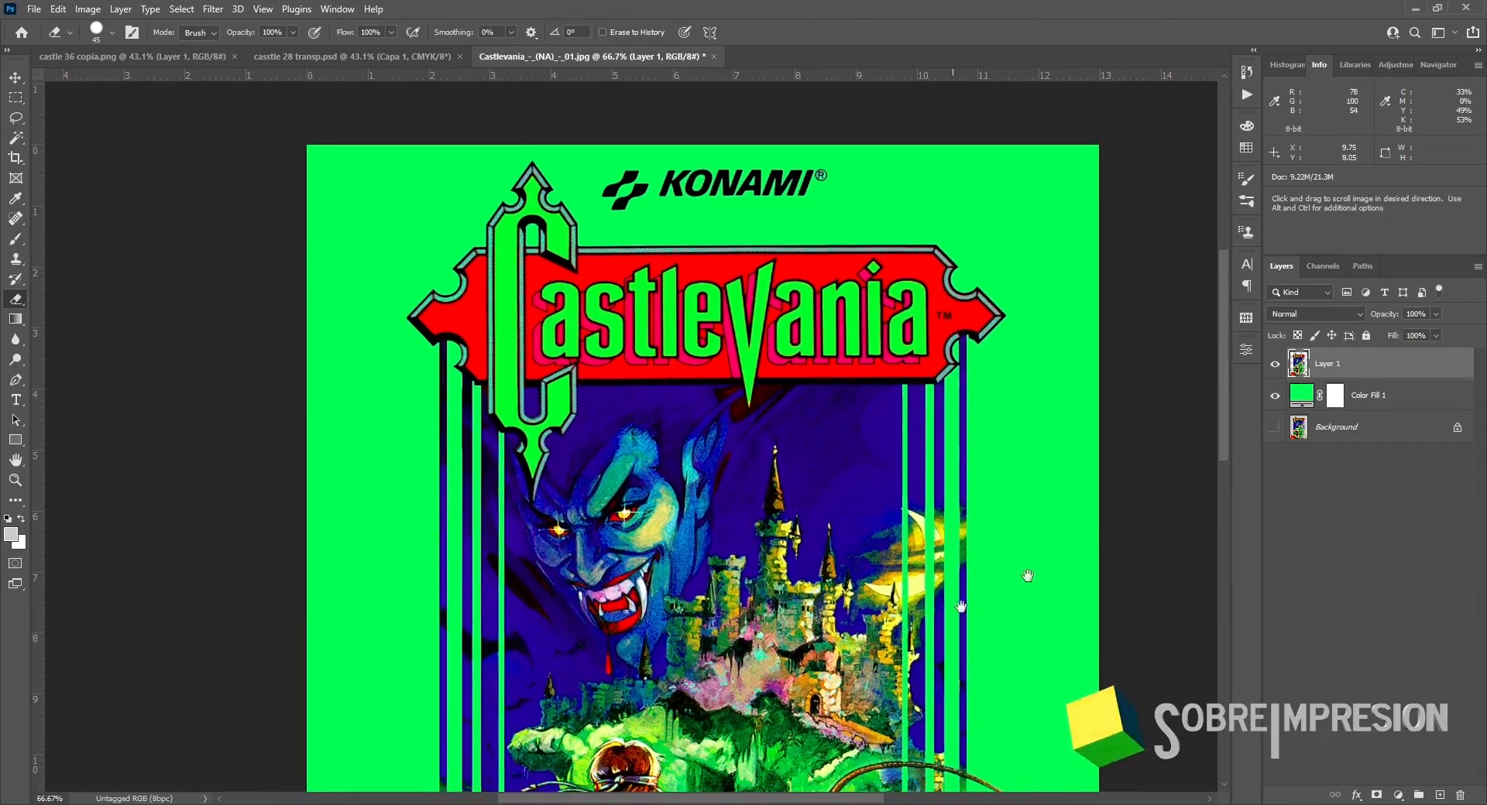
{"action": "left_click", "coordinate": [1276, 397]}
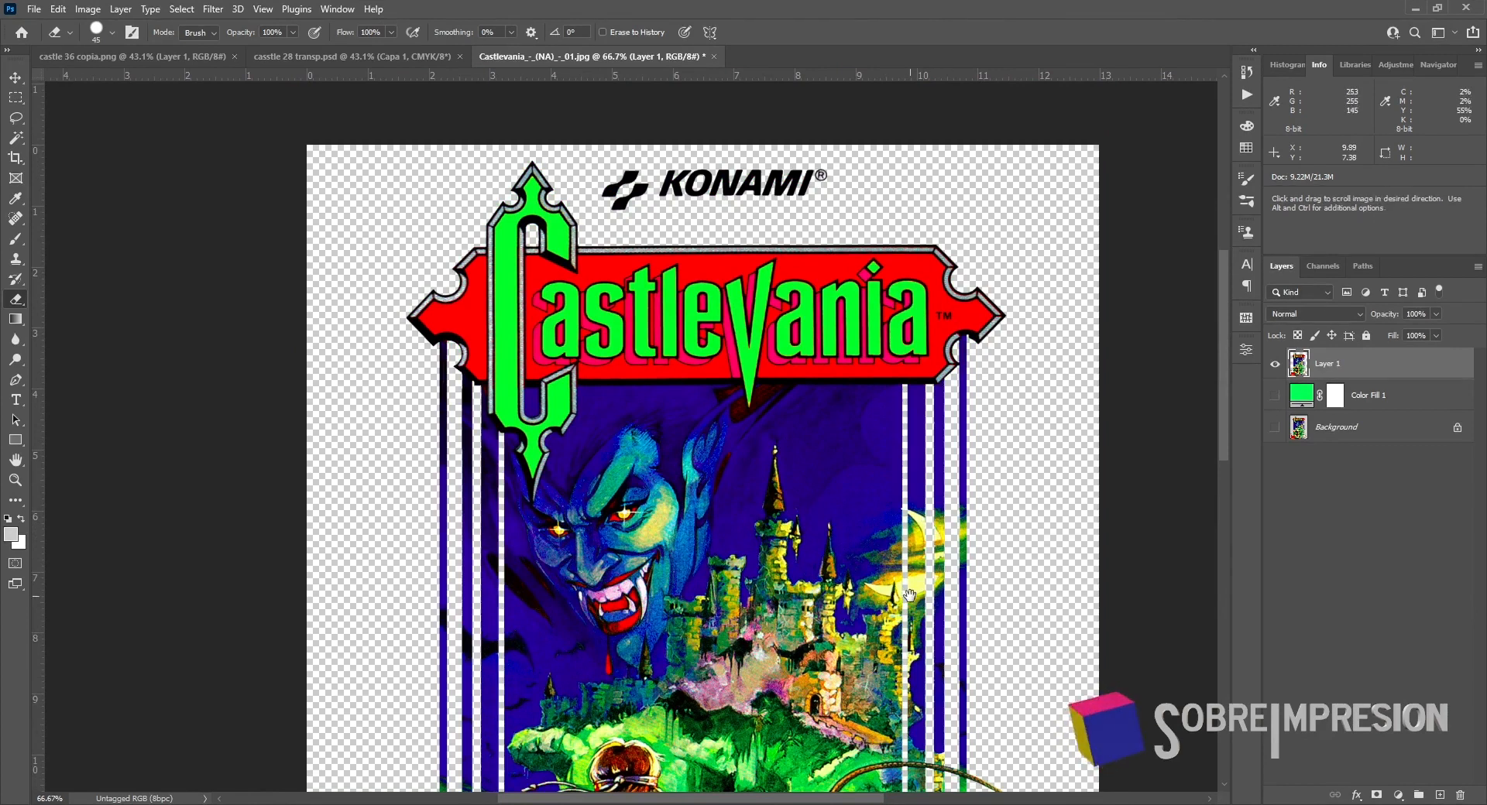
{"action": "scroll", "coordinate": [891, 404], "scroll_direction": "down", "scroll_amount": 6}
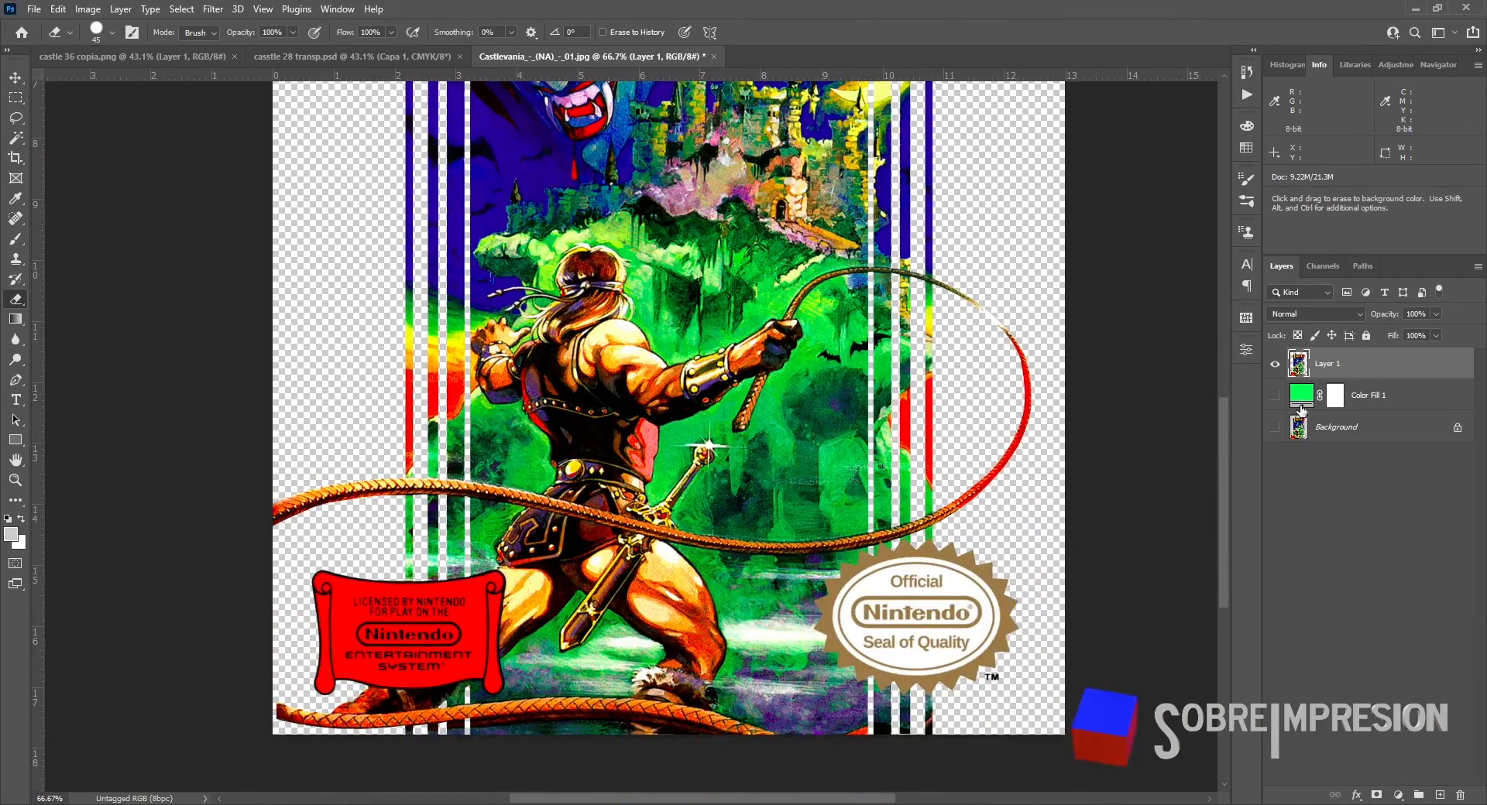
{"action": "left_click_drag", "start_coordinate": [1391, 401], "coordinate": [1459, 794]}
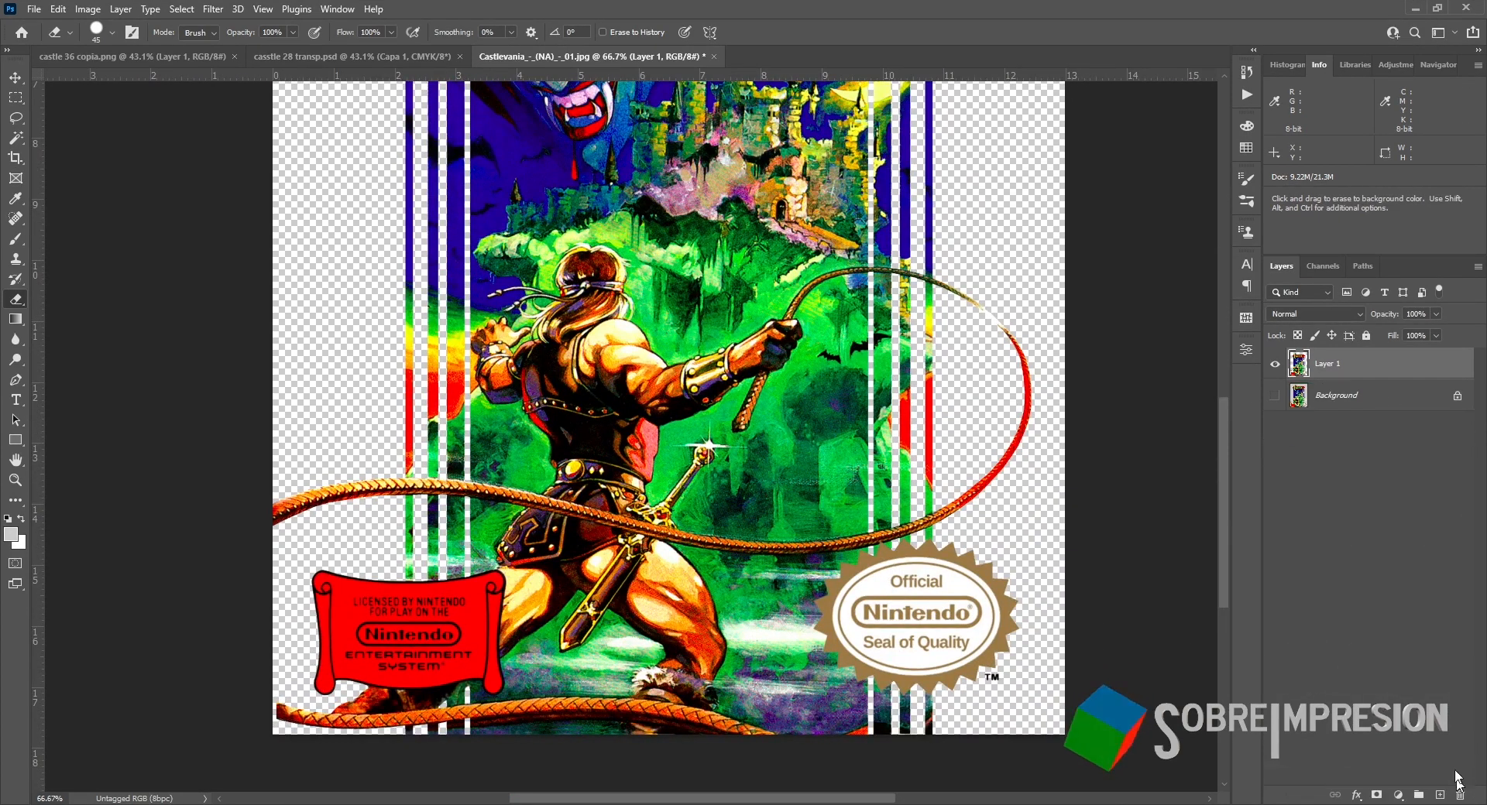
{"action": "left_click_drag", "start_coordinate": [1383, 396], "coordinate": [1459, 795]}
Step: In Image Size, set the resolution to 200 pixels/inch with resampling off
{"action": "mouse_move", "coordinate": [813, 360]}
{"action": "left_mouse_down"}
{"action": "mouse_move", "coordinate": [839, 594]}
{"action": "mouse_move", "coordinate": [823, 617]}
{"action": "mouse_move", "coordinate": [790, 562]}
{"action": "left_mouse_up"}
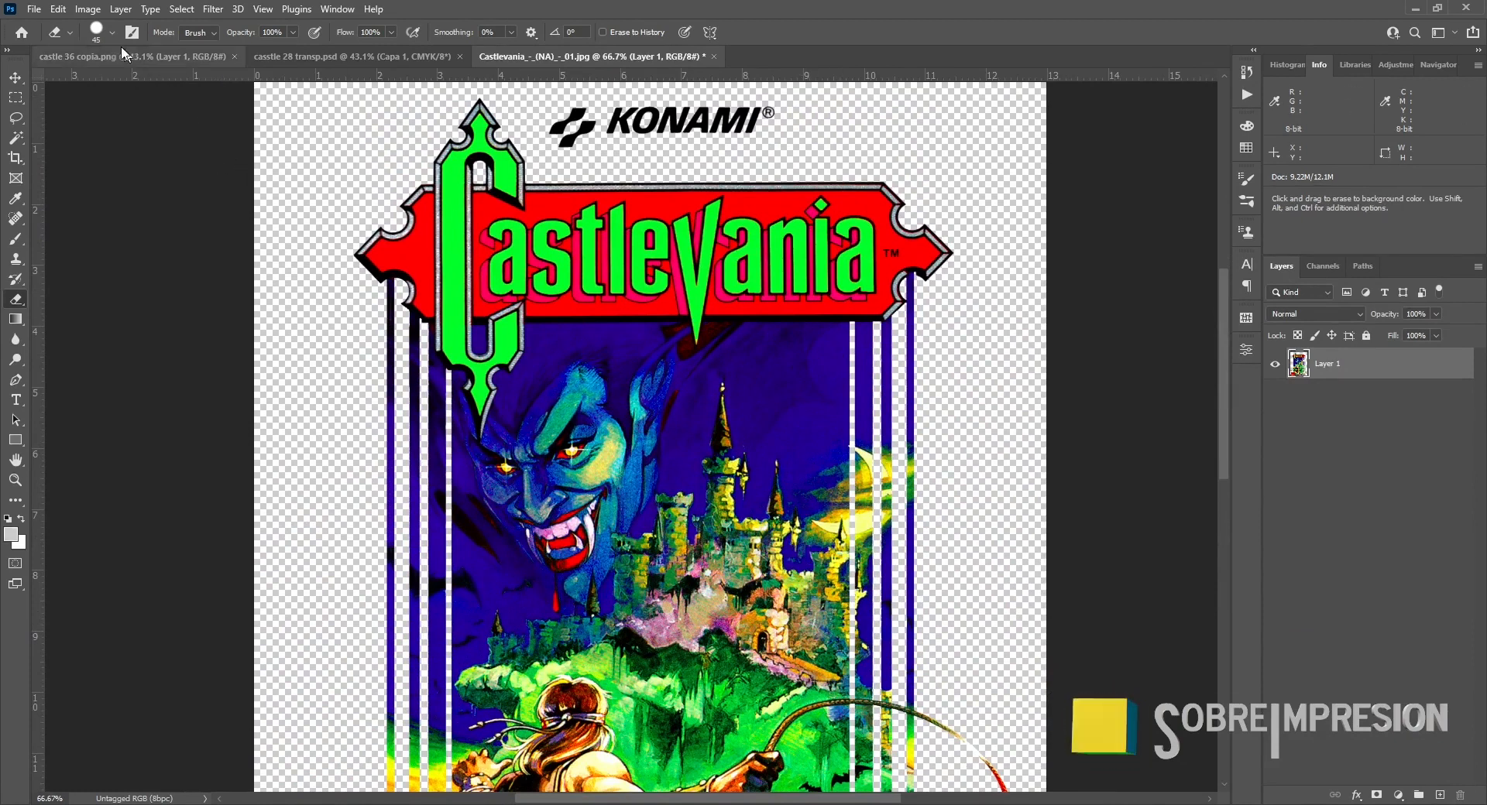
{"action": "left_click", "coordinate": [87, 9]}
{"action": "left_click", "coordinate": [116, 125]}
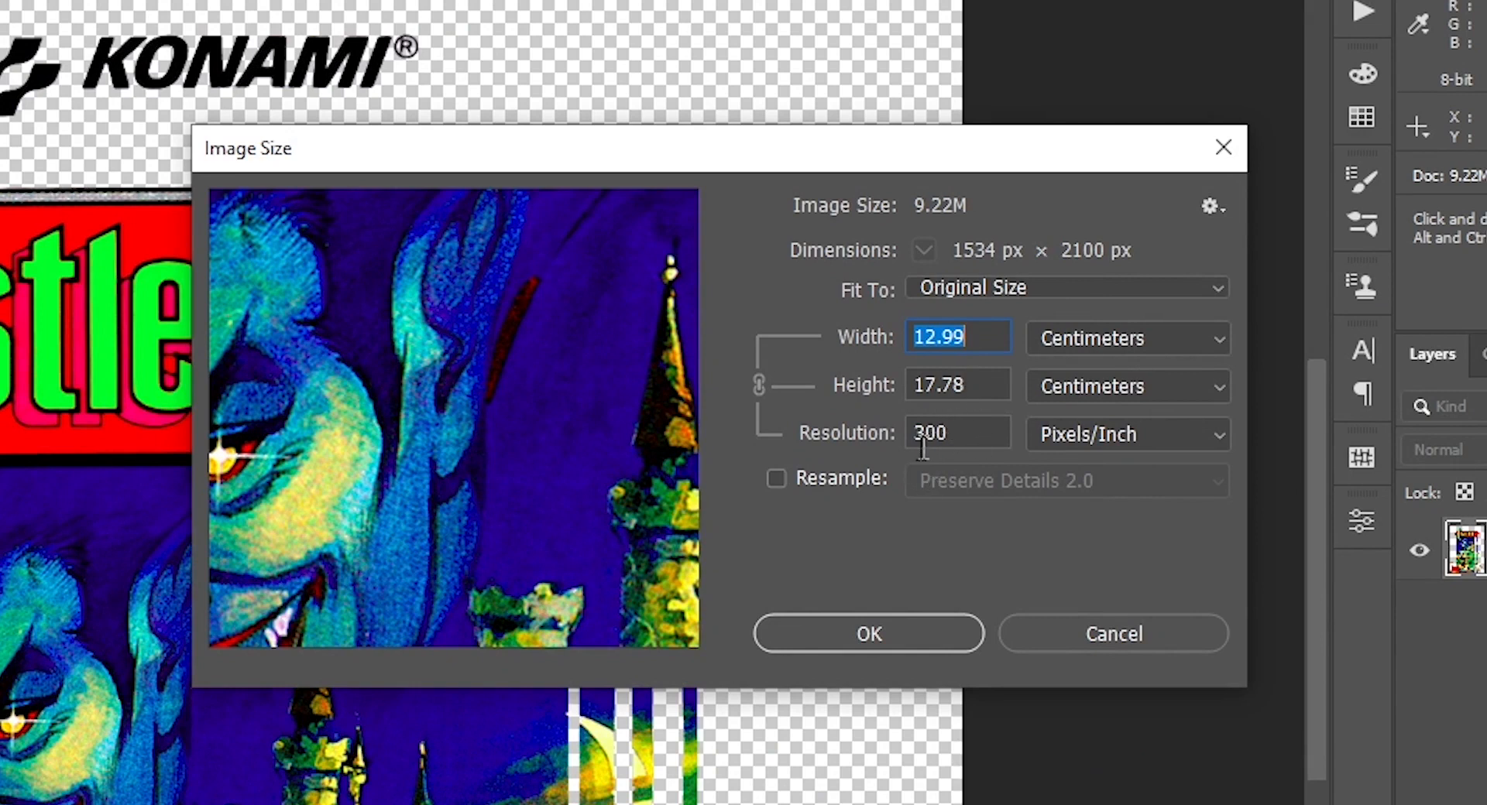
{"action": "double_click", "coordinate": [960, 436]}
{"action": "type", "text": "200"}
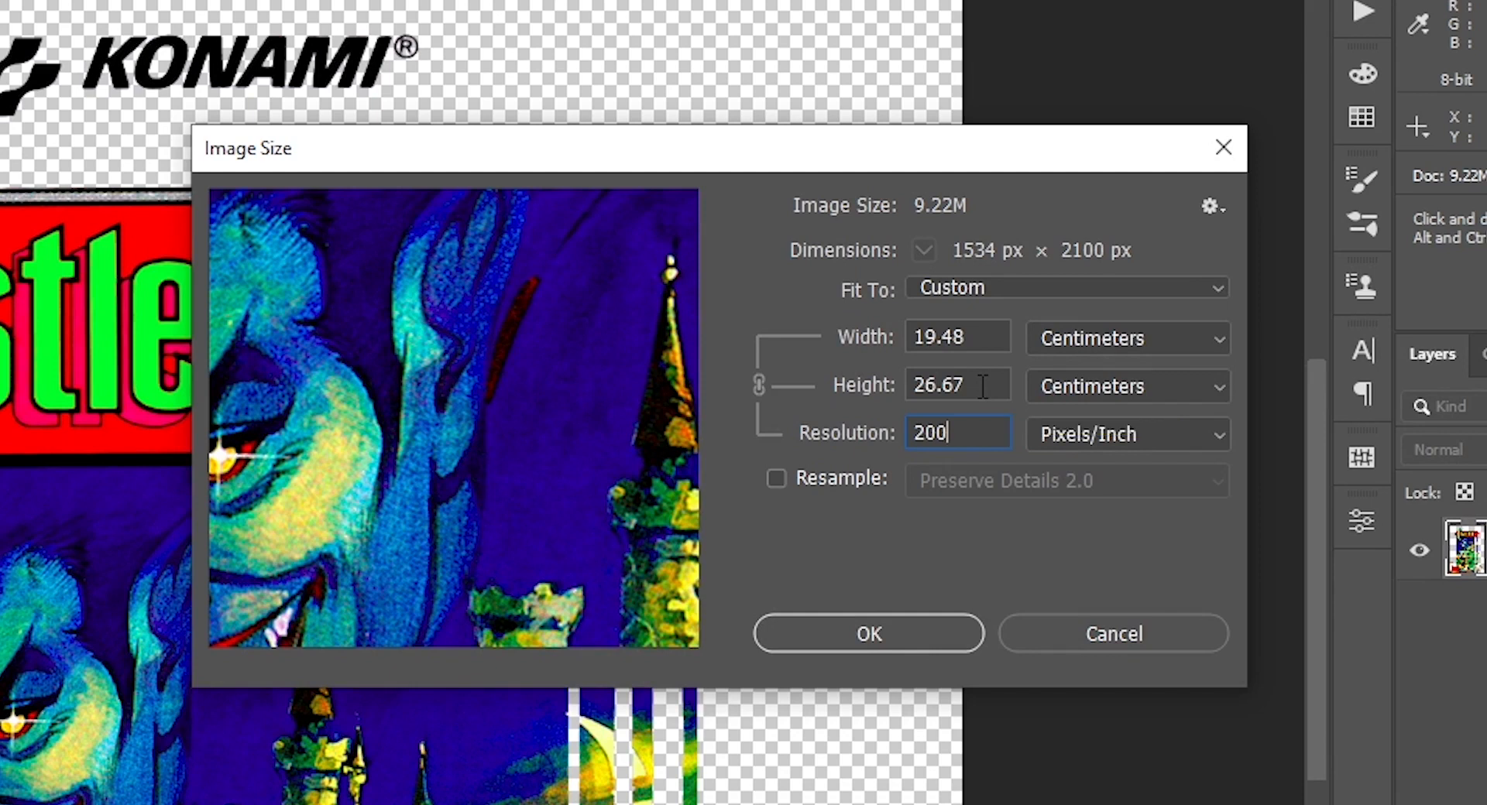
Step: Enable resampling with Preserve Details 2.0, set the height to 34 cm and Reduce Noise to 81%, and apply the new image size
{"action": "left_click", "coordinate": [777, 480]}
{"action": "left_click", "coordinate": [913, 480]}
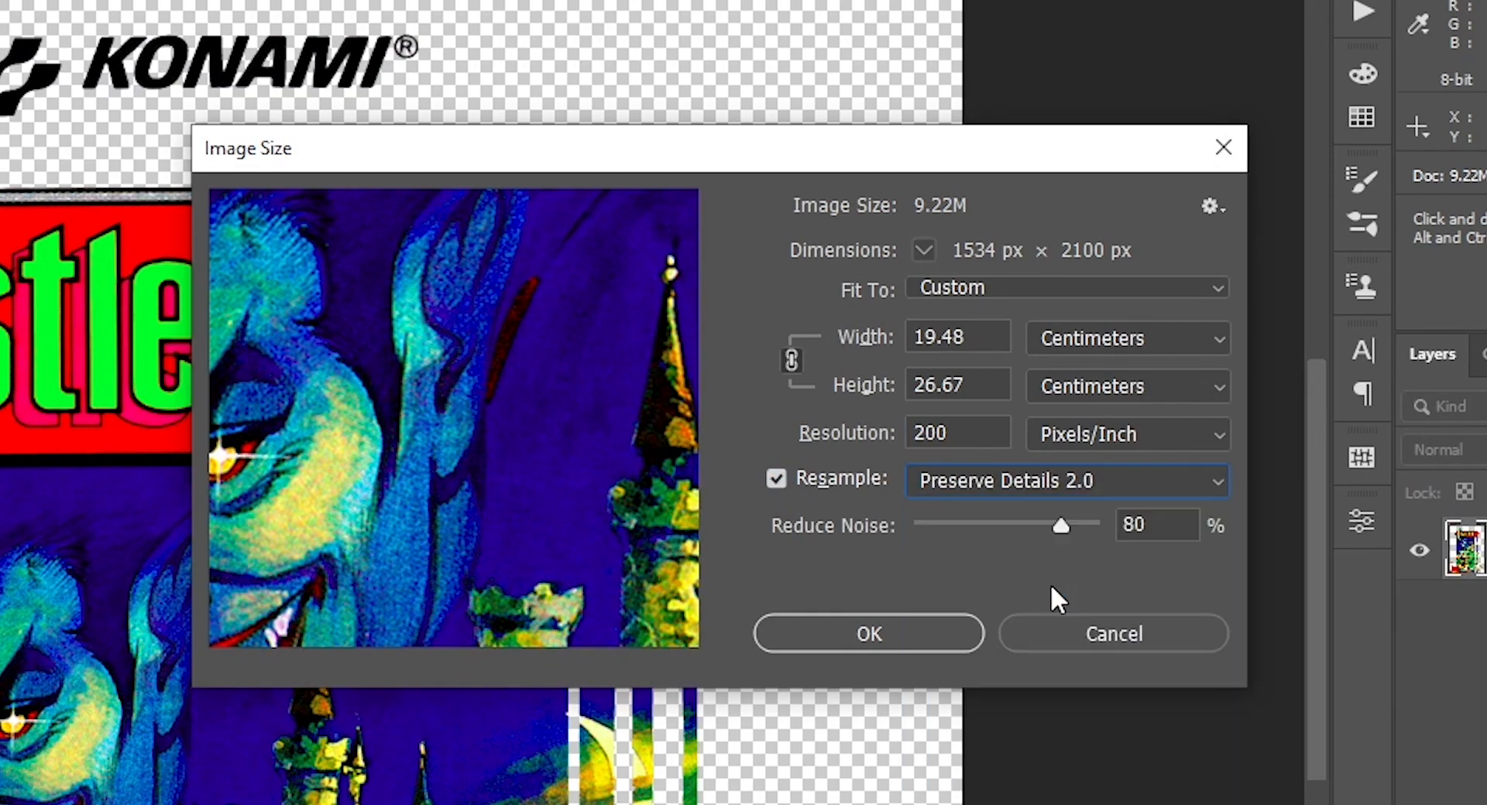
{"action": "left_click_drag", "start_coordinate": [969, 385], "coordinate": [867, 383]}
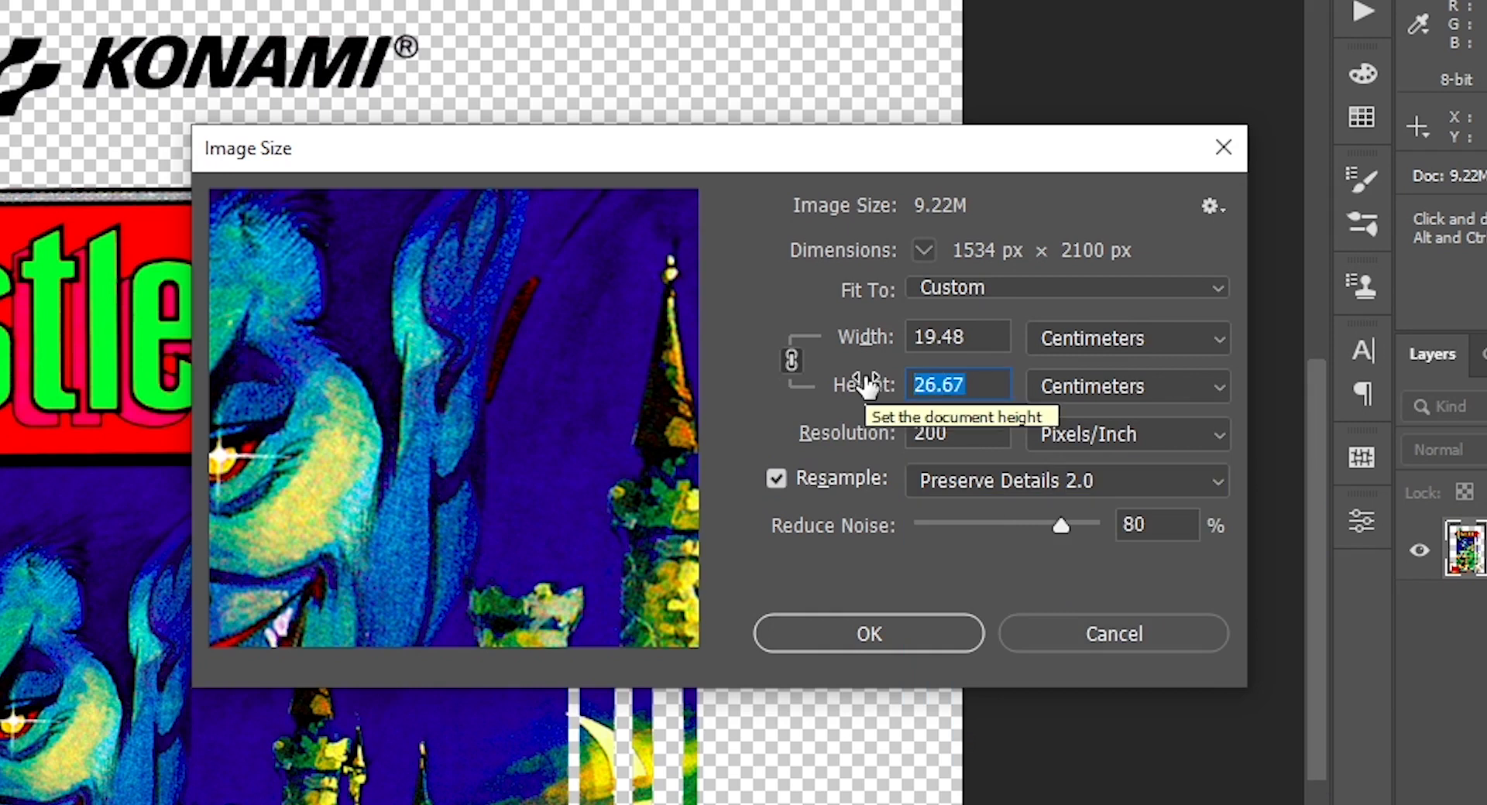
{"action": "type", "text": "34"}
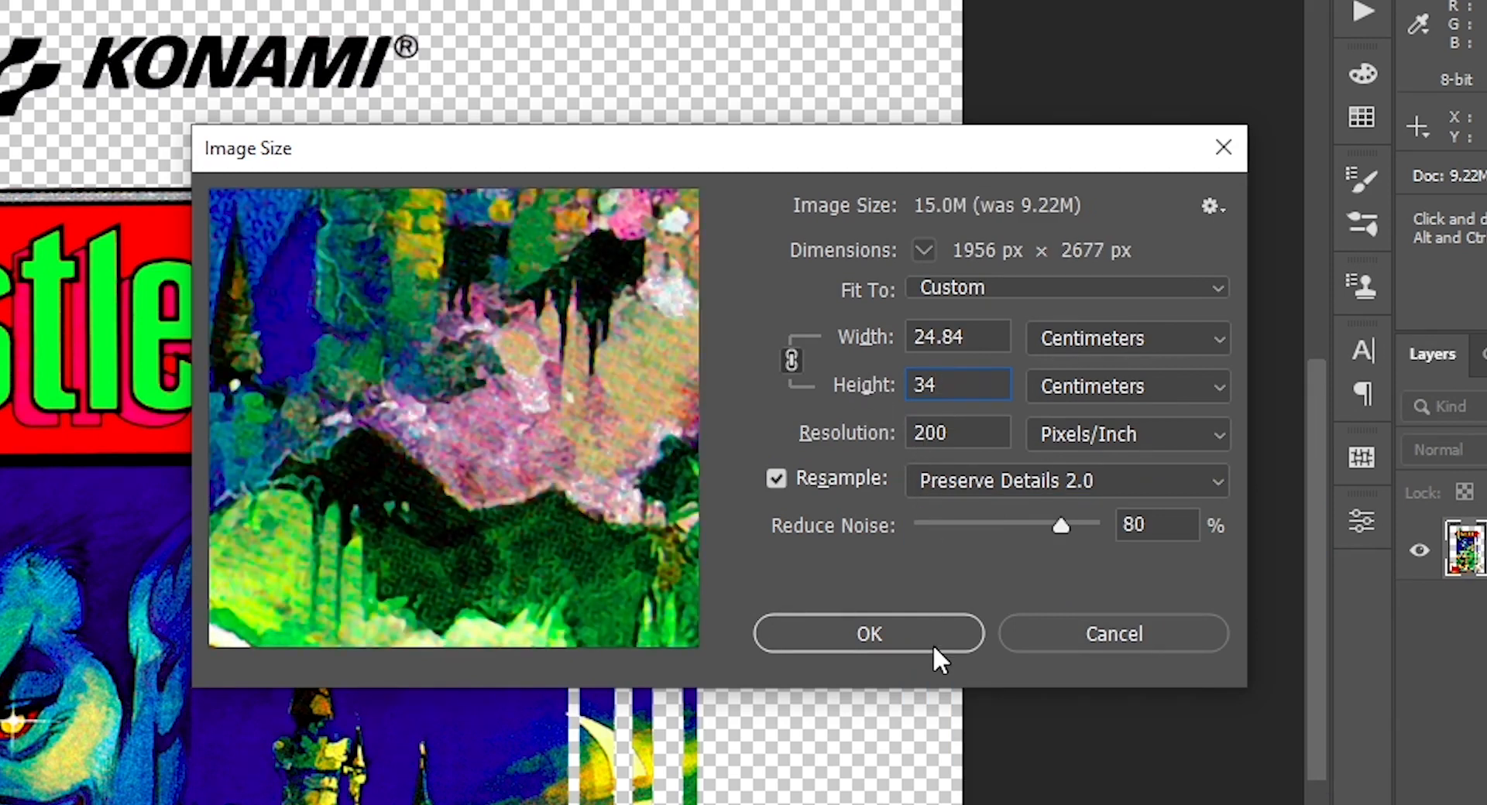
{"action": "left_click_drag", "start_coordinate": [561, 398], "coordinate": [518, 608]}
{"action": "left_click_drag", "start_coordinate": [305, 374], "coordinate": [504, 494]}
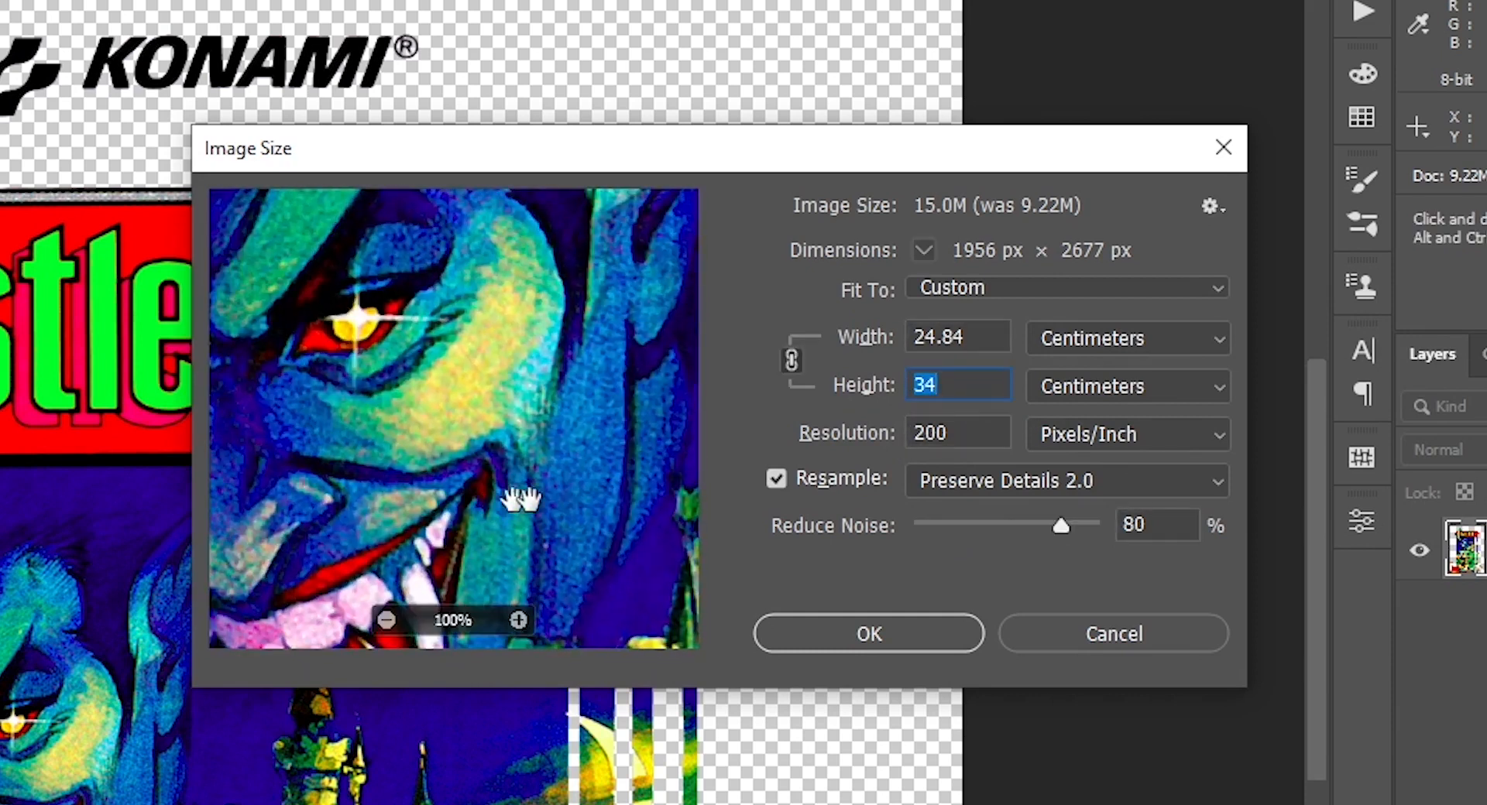
{"action": "mouse_move", "coordinate": [1054, 522]}
{"action": "left_mouse_down"}
{"action": "mouse_move", "coordinate": [988, 520]}
{"action": "mouse_move", "coordinate": [1064, 528]}
{"action": "left_mouse_up"}
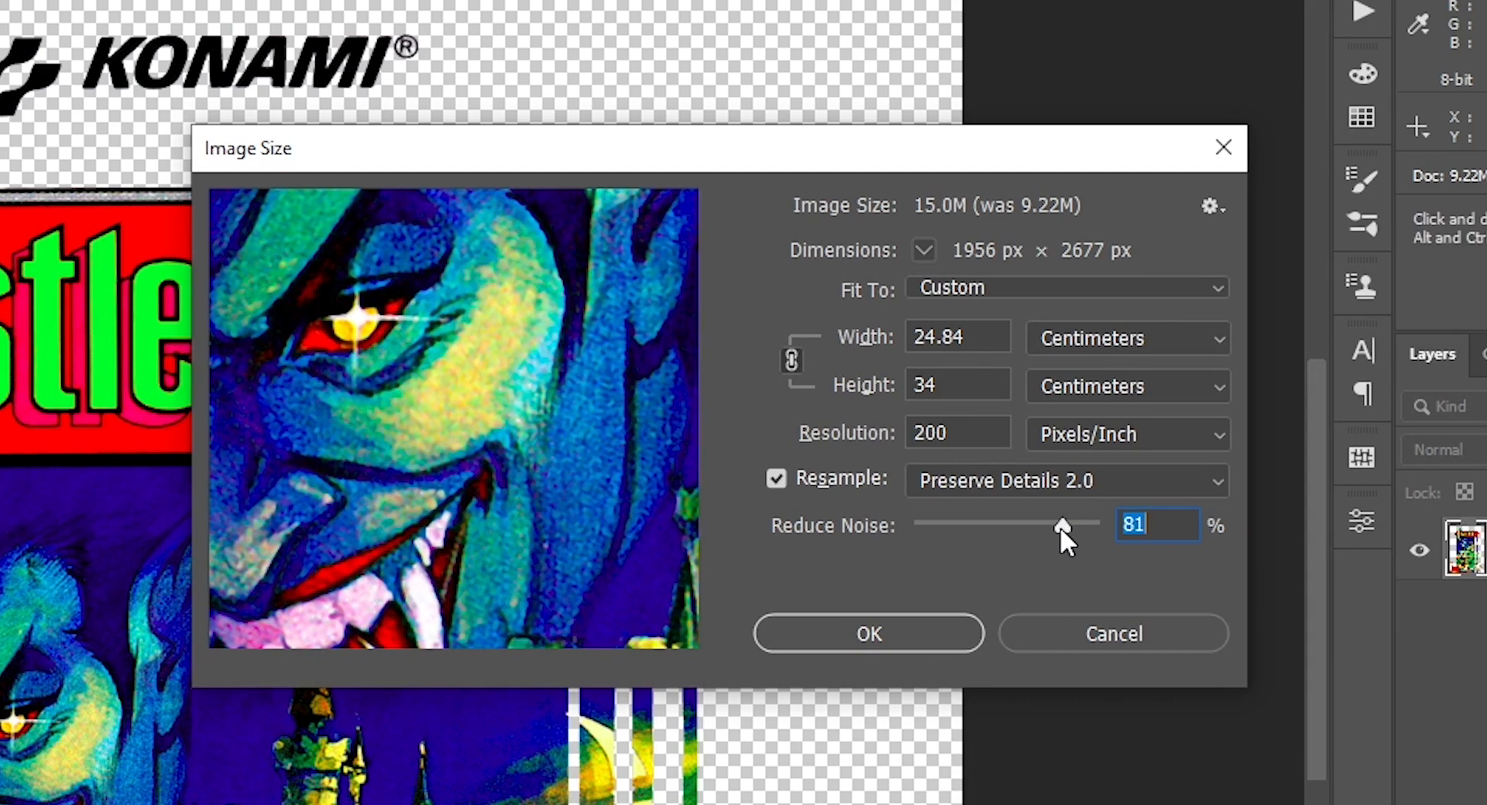
{"action": "left_click", "coordinate": [906, 630]}
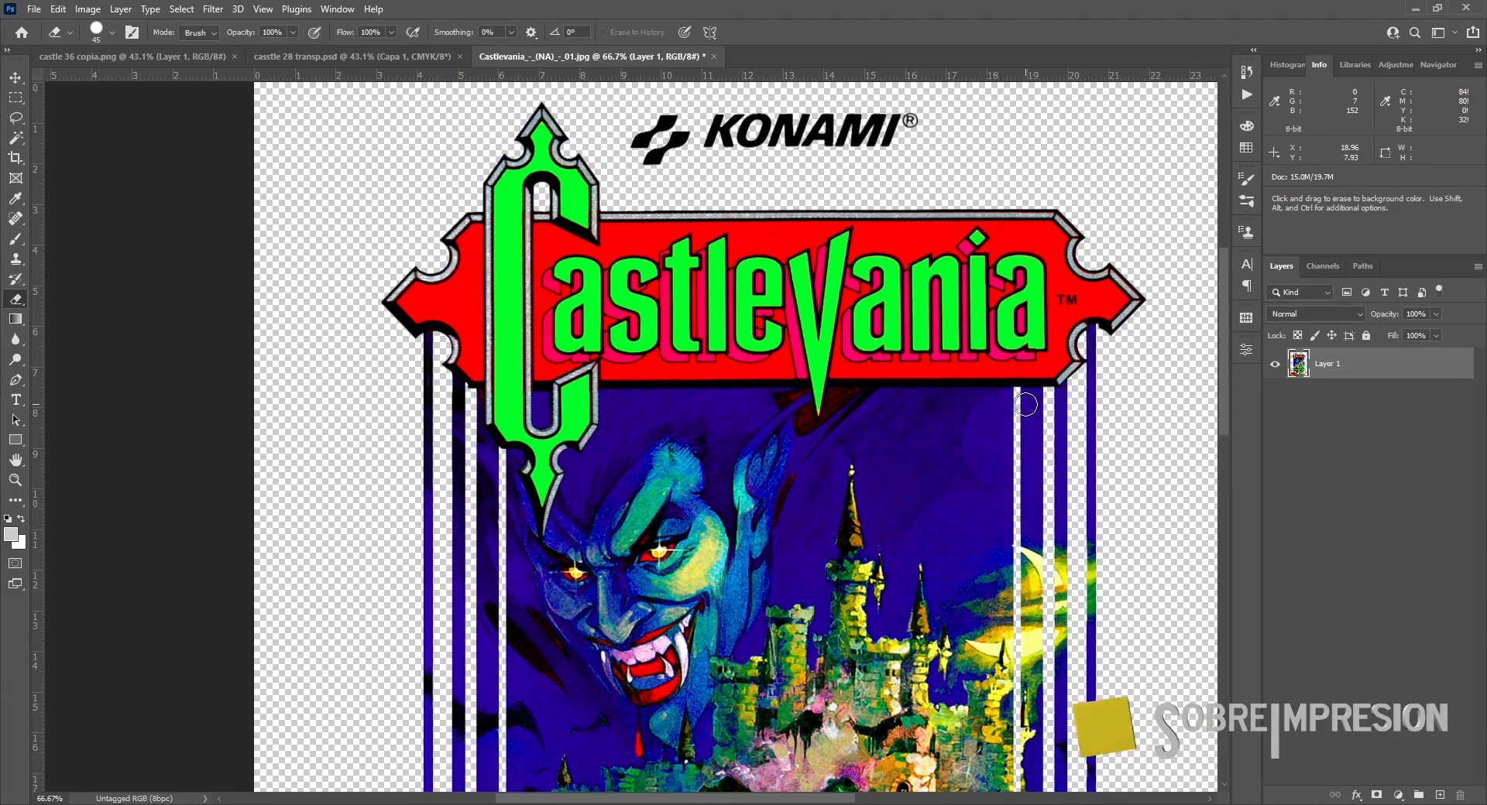
Step: Fit the whole artwork in view and check its dimensions and resolution in Image Size without changing them
{"action": "key", "text": "ctrl+0"}
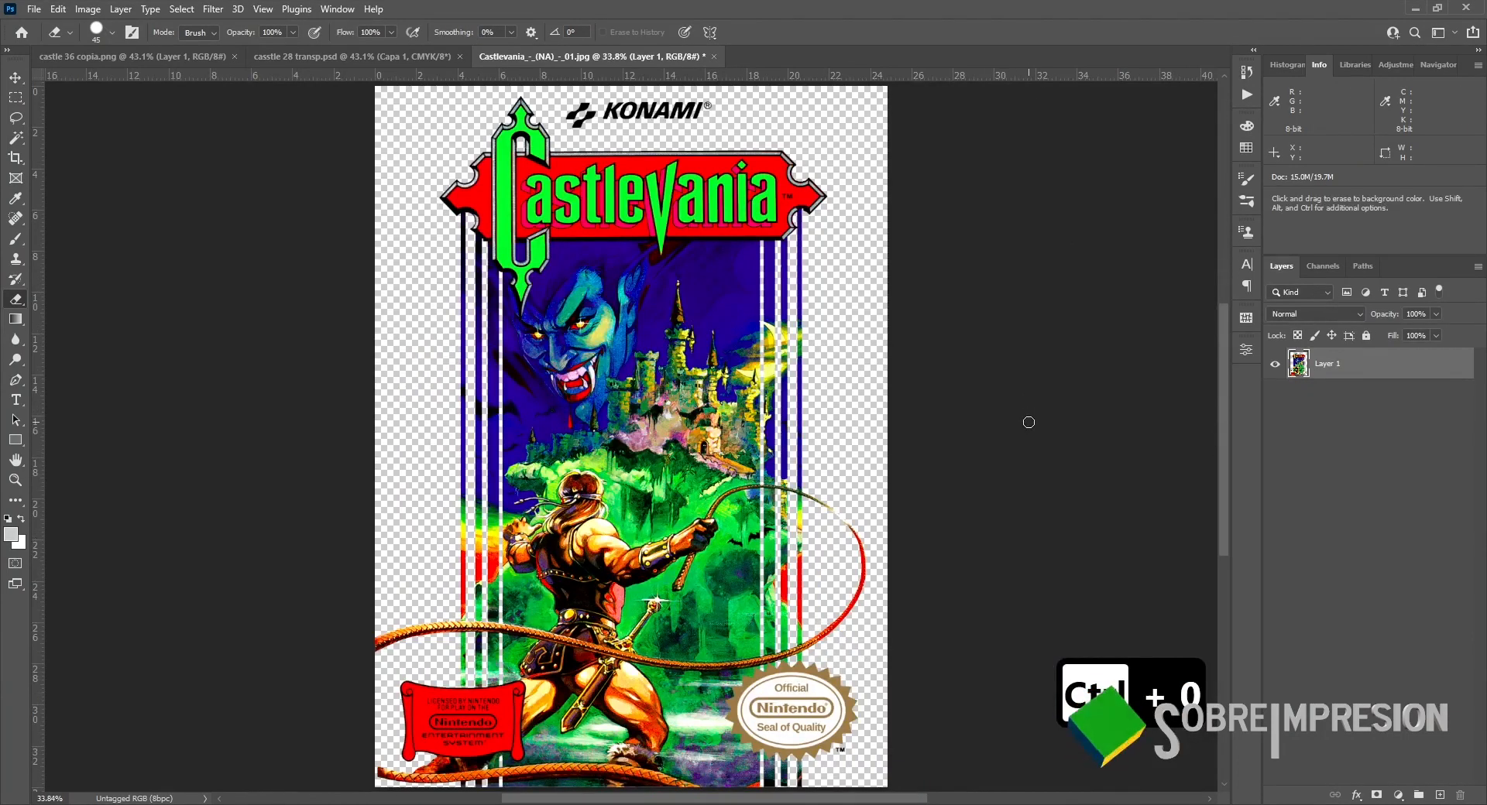
{"action": "left_click", "coordinate": [85, 9]}
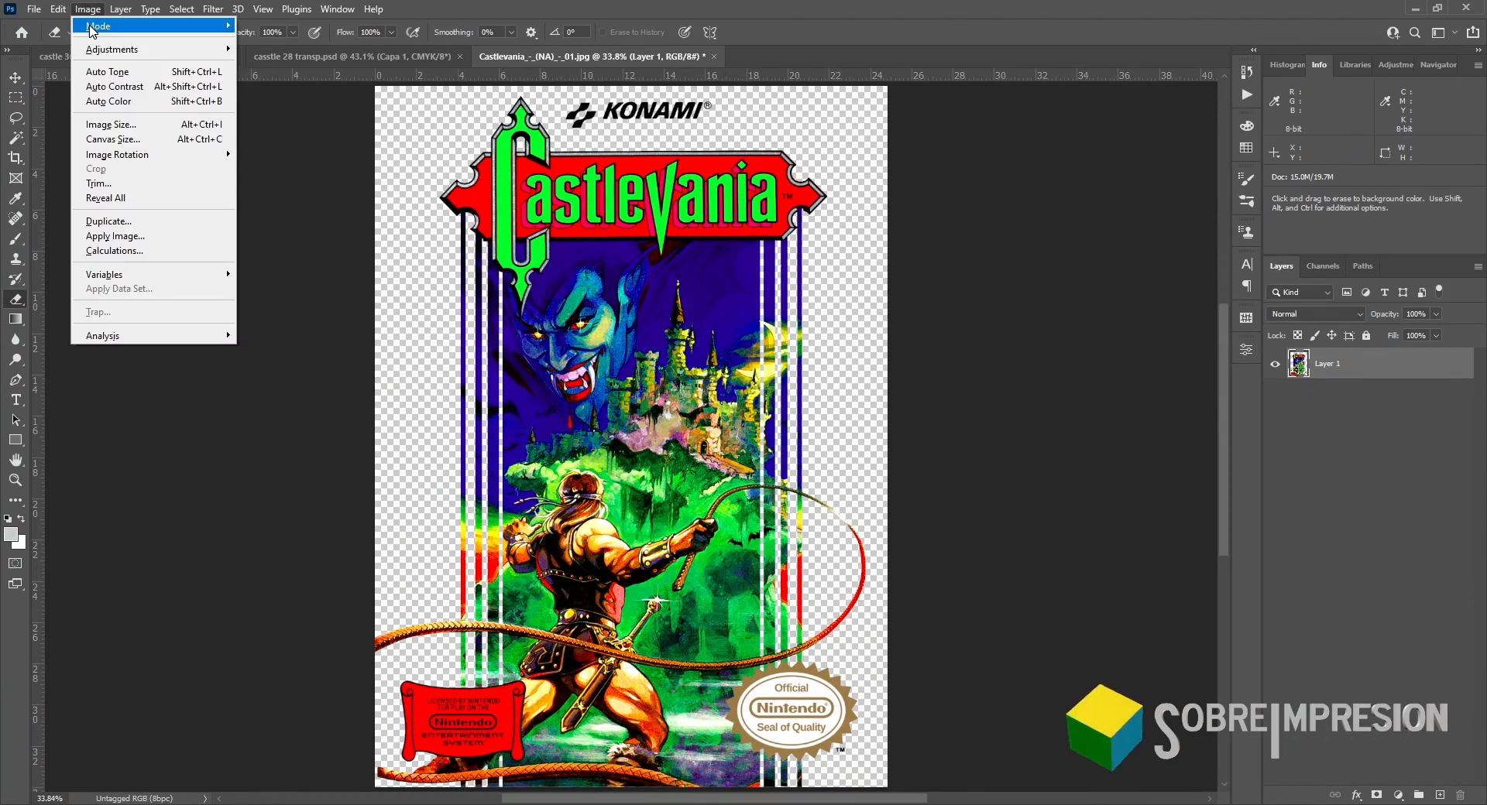
{"action": "mouse_move", "coordinate": [65, 9]}
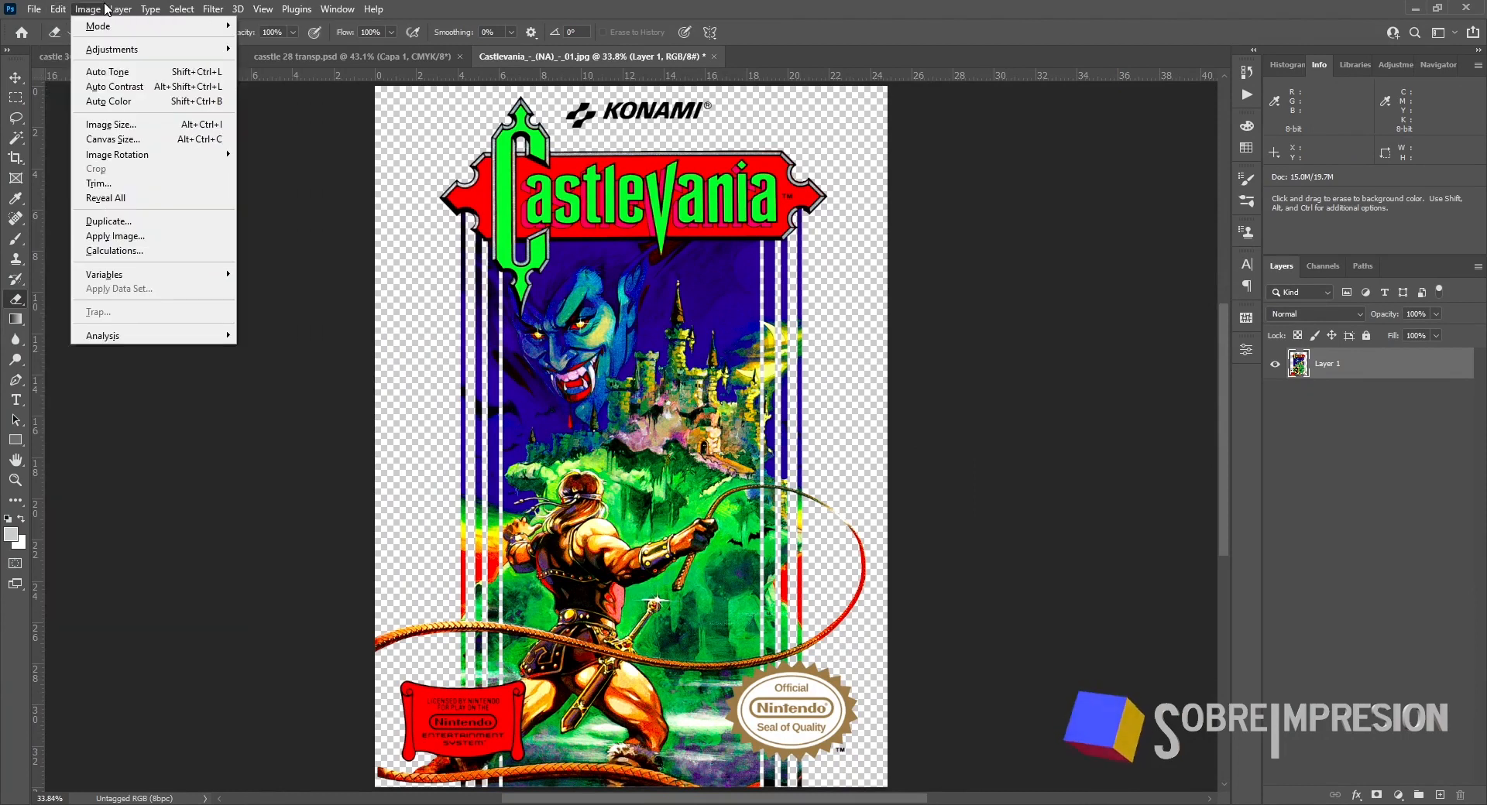
{"action": "left_click", "coordinate": [113, 125]}
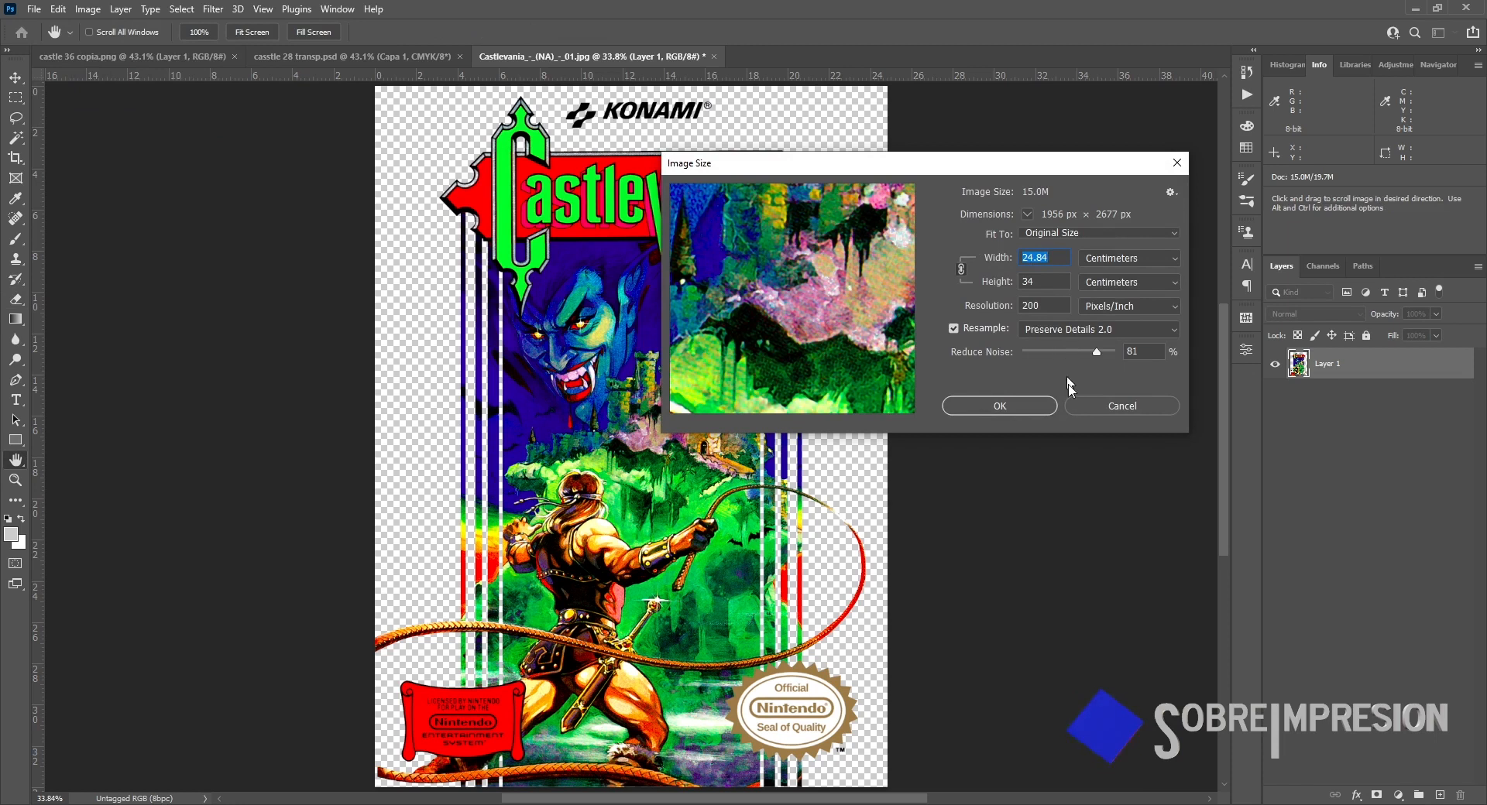
{"action": "left_click", "coordinate": [1111, 408]}
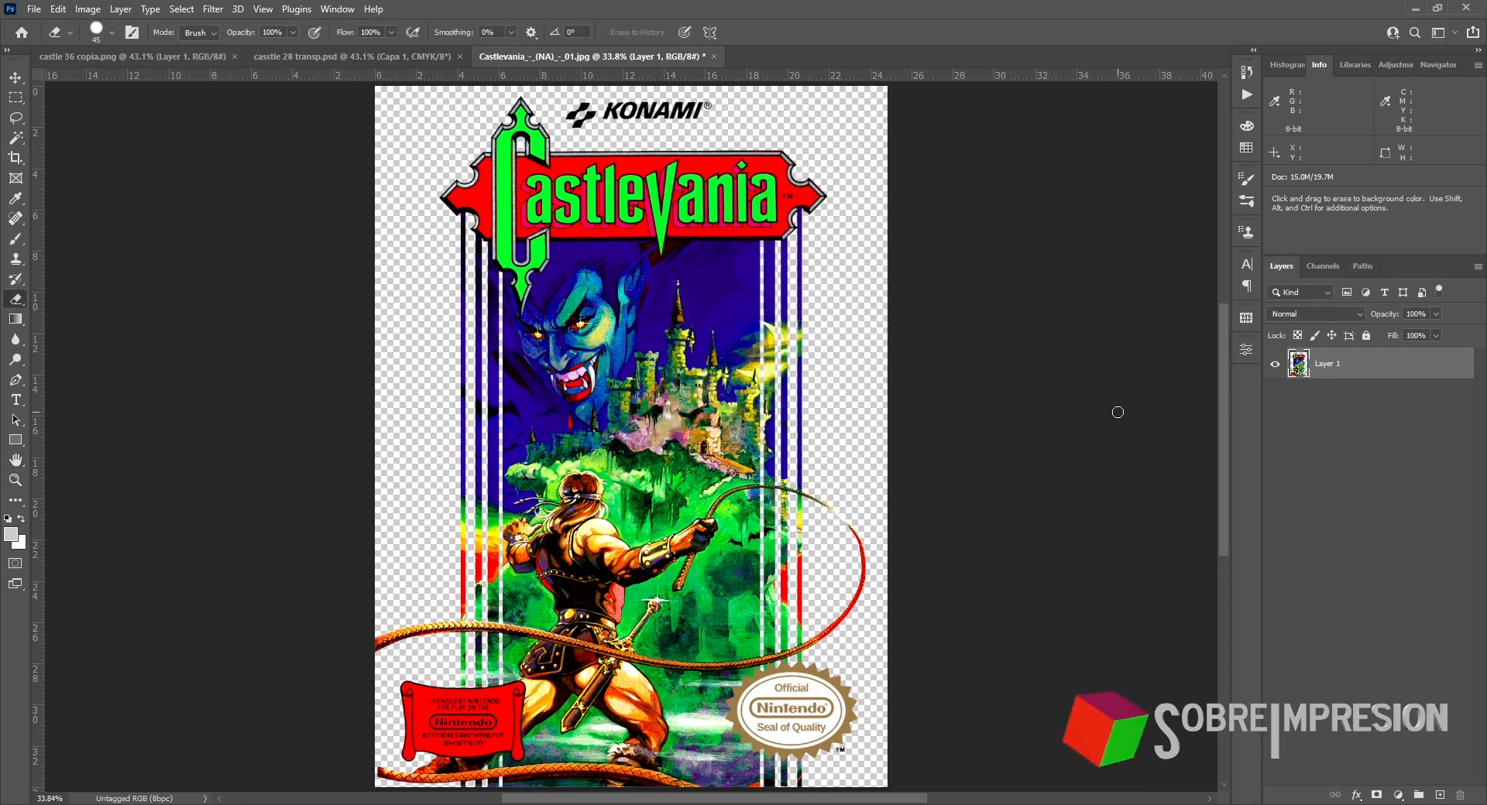
Step: Save the artwork in the castlevania folder as a PNG named "Castlevania 34 cm", using the large file size option
{"action": "left_click", "coordinate": [33, 9]}
{"action": "left_click", "coordinate": [46, 195]}
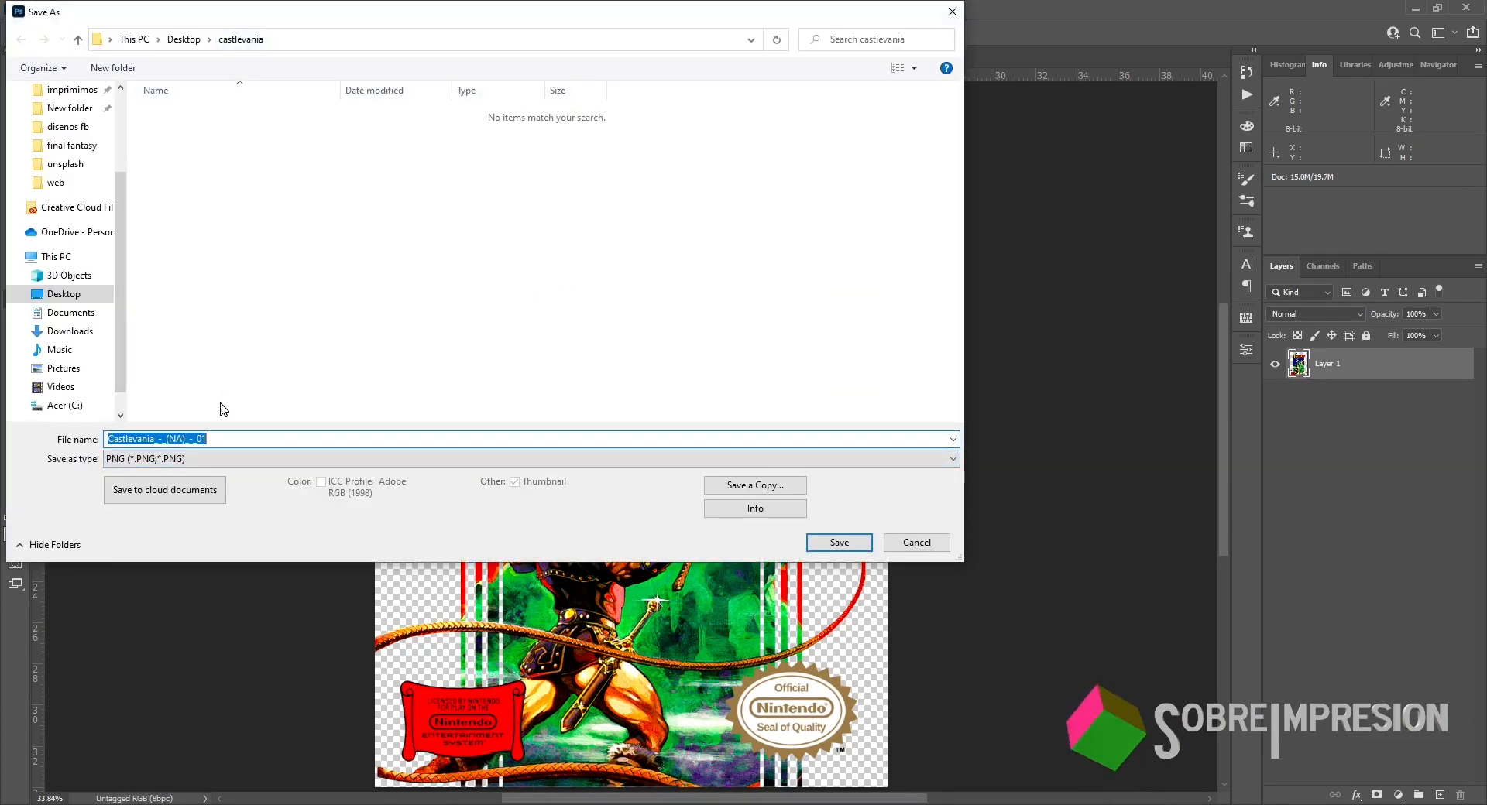
{"action": "left_click", "coordinate": [157, 439]}
{"action": "left_click_drag", "start_coordinate": [157, 439], "coordinate": [295, 439]}
{"action": "key", "text": "BackSpace"}
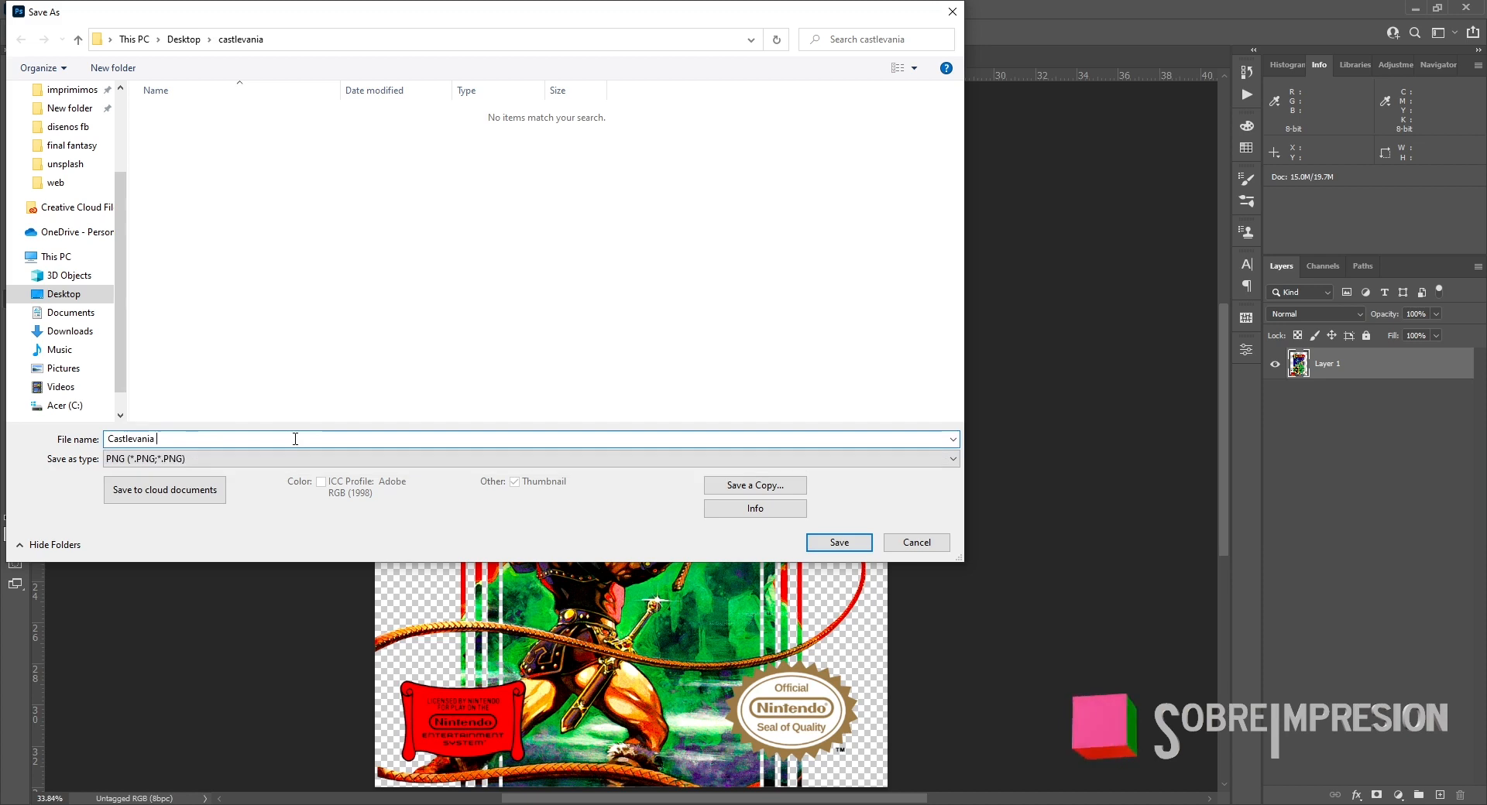
{"action": "type", "text": "34 cm"}
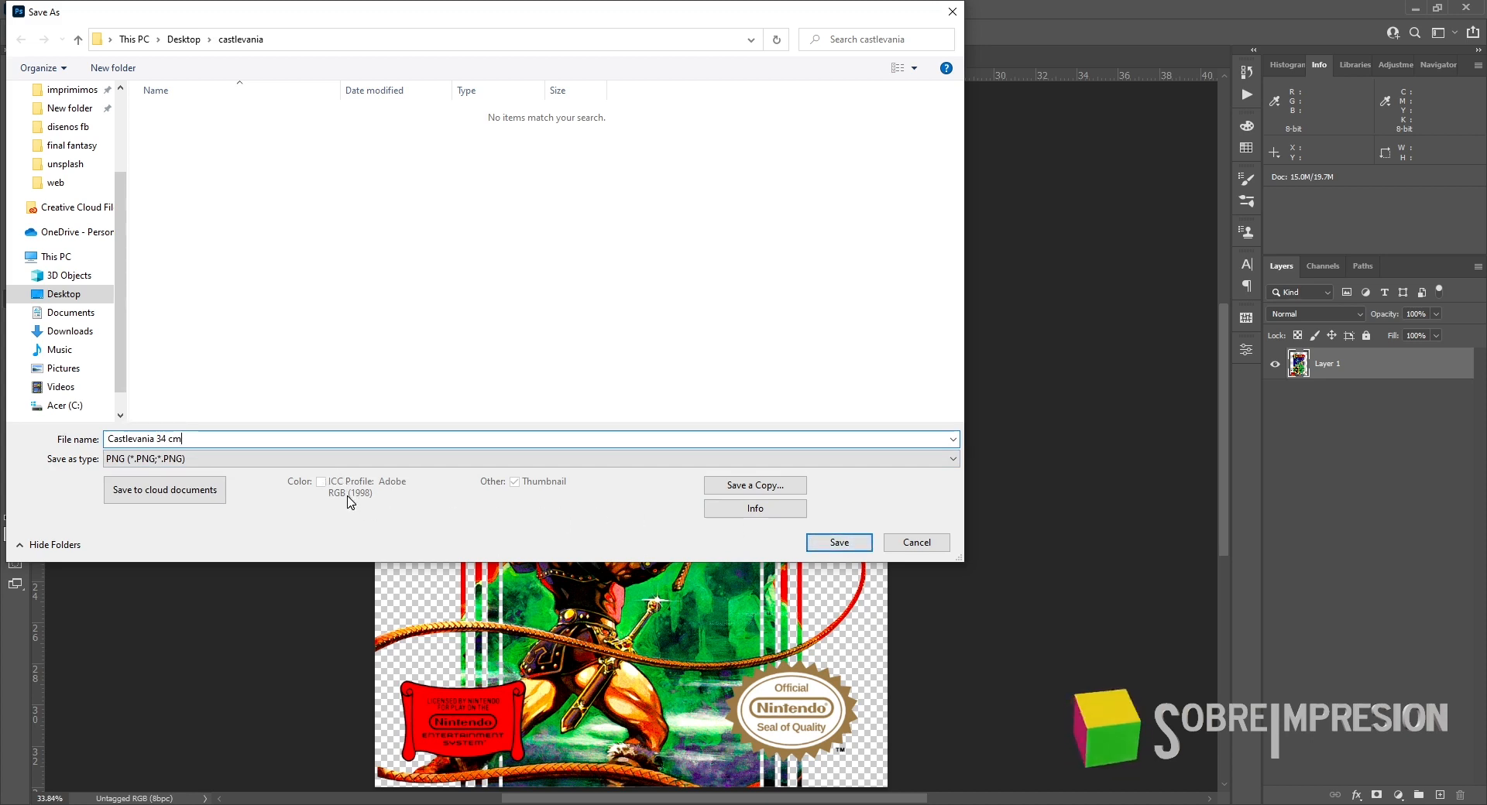
{"action": "left_click", "coordinate": [840, 542]}
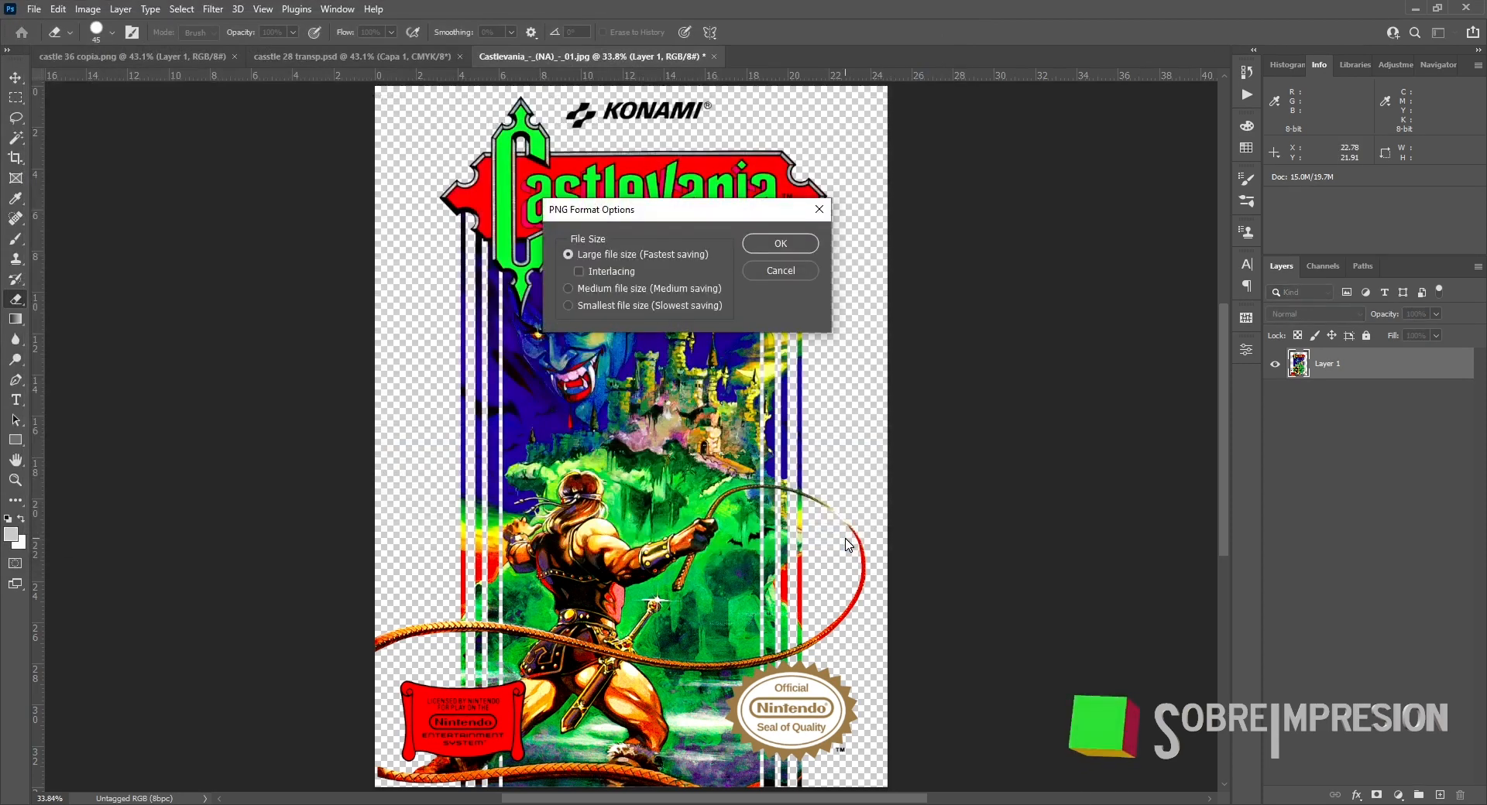
{"action": "left_click", "coordinate": [790, 247]}
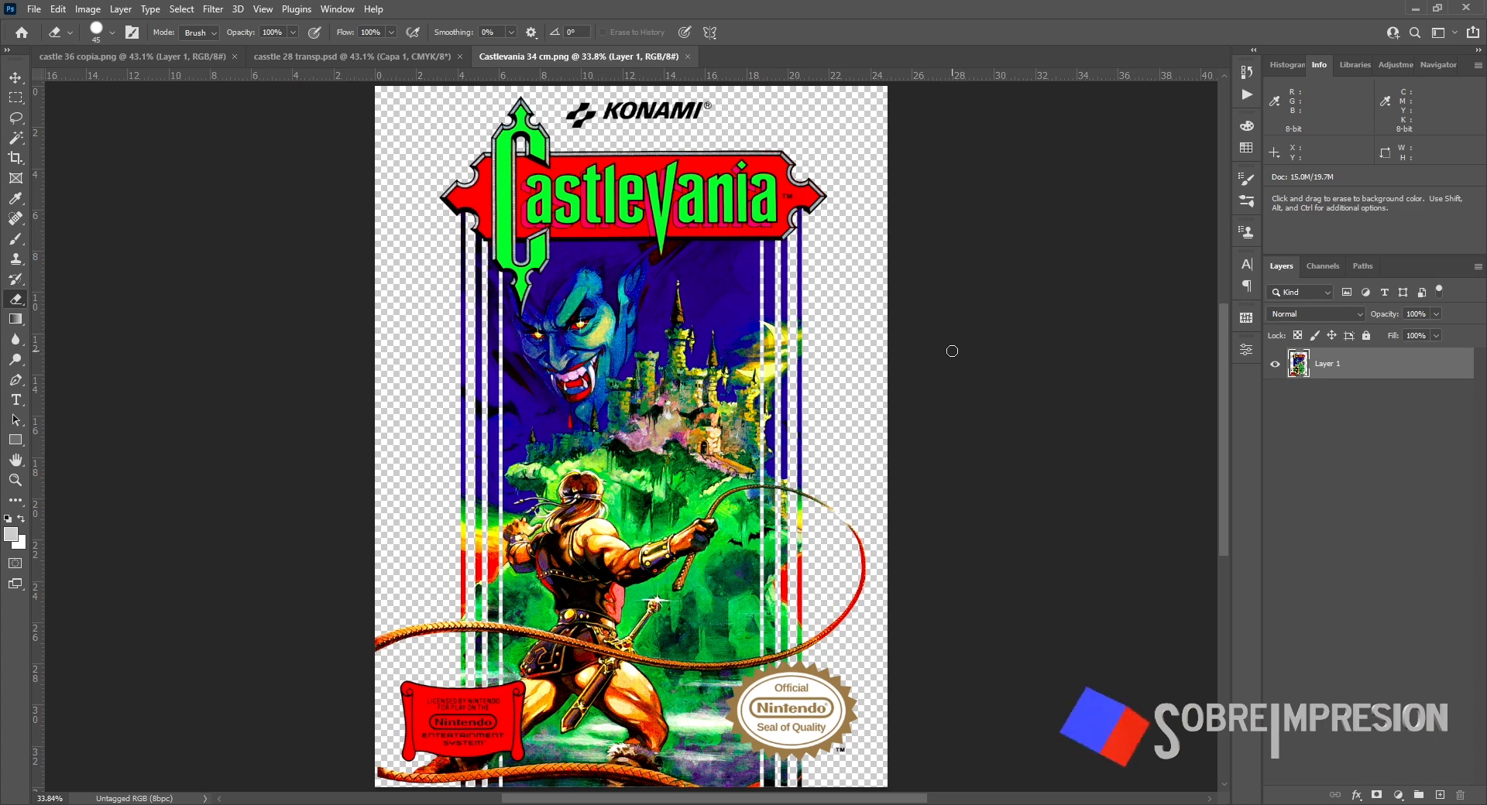
Step: Compare the colours of the new Castlevania 34 cm PNG with the casstle 28 transp and castle 36 copia documents
{"action": "left_click", "coordinate": [405, 57]}
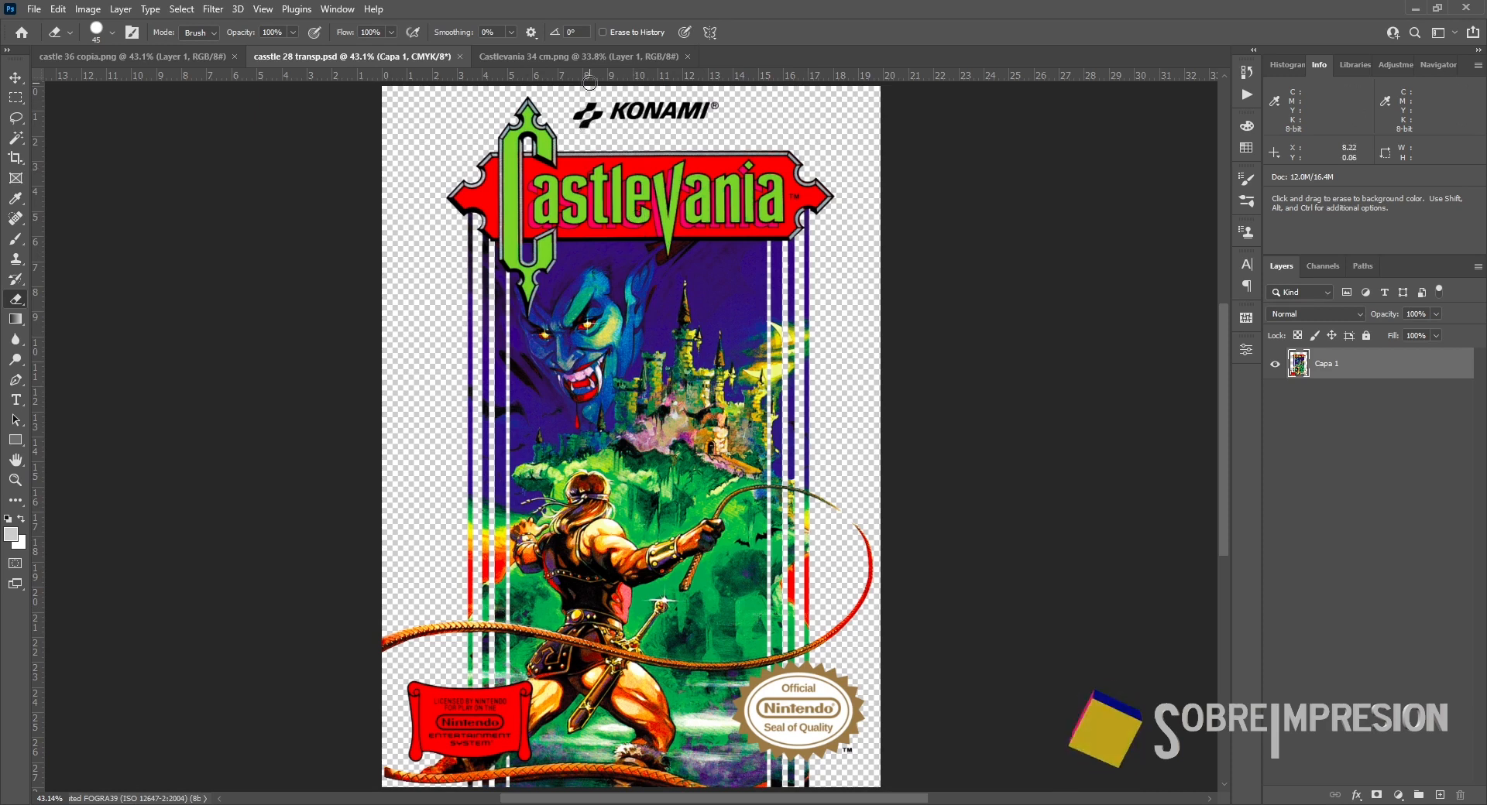
{"action": "left_click", "coordinate": [602, 56]}
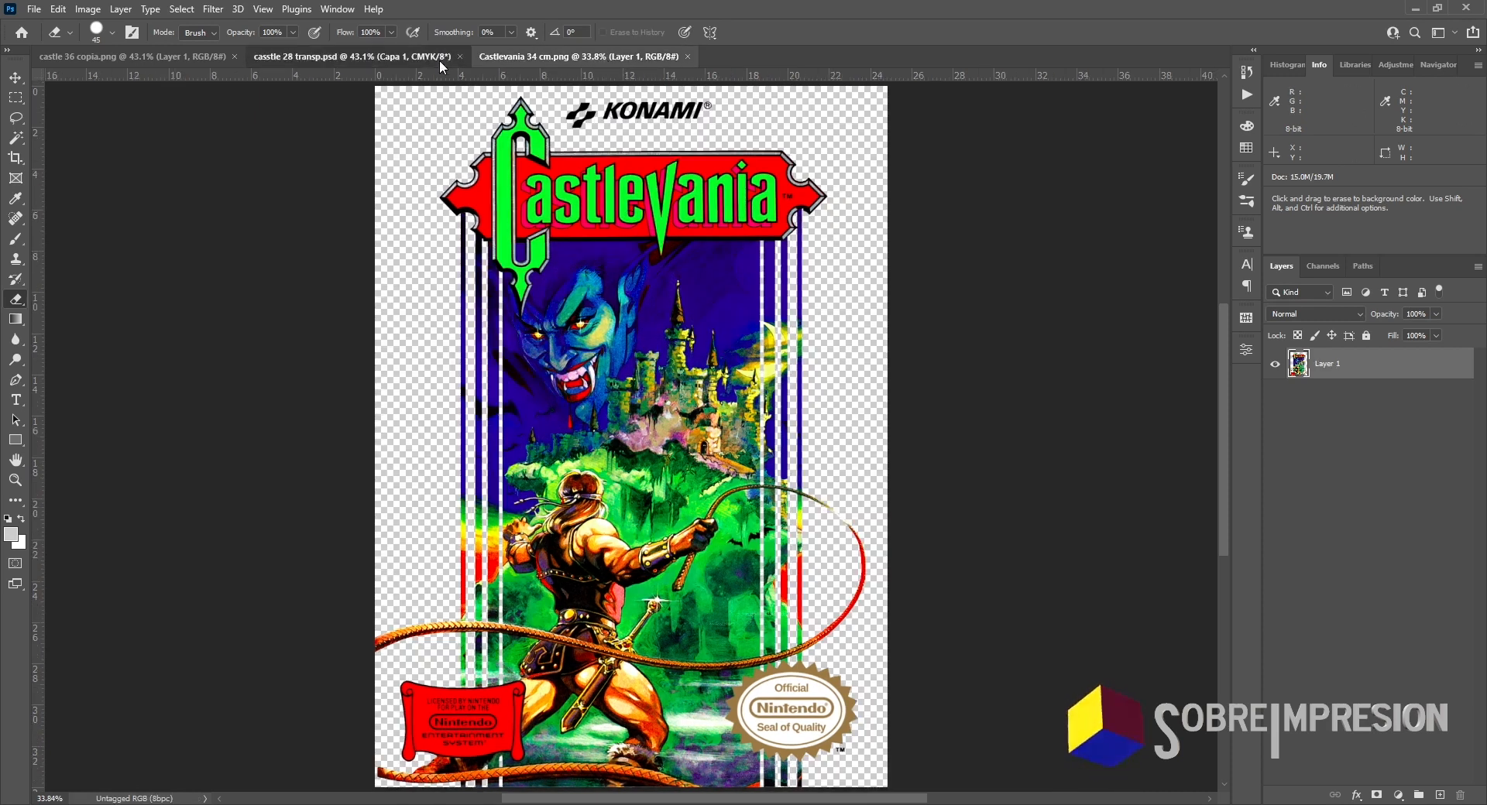
{"action": "left_click", "coordinate": [439, 58]}
{"action": "left_click", "coordinate": [180, 54]}
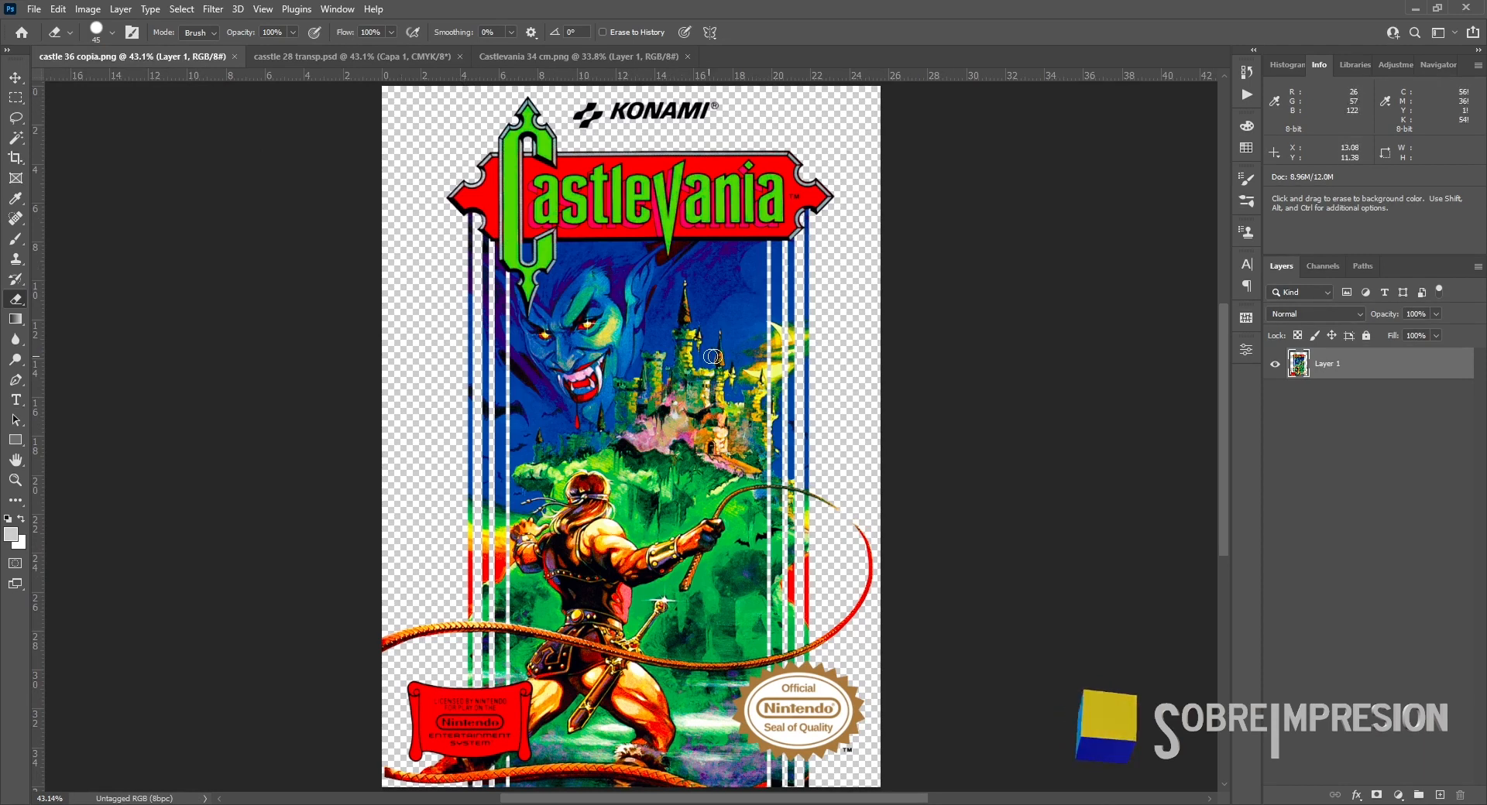
{"action": "left_click", "coordinate": [358, 56]}
{"action": "left_click", "coordinate": [519, 56]}
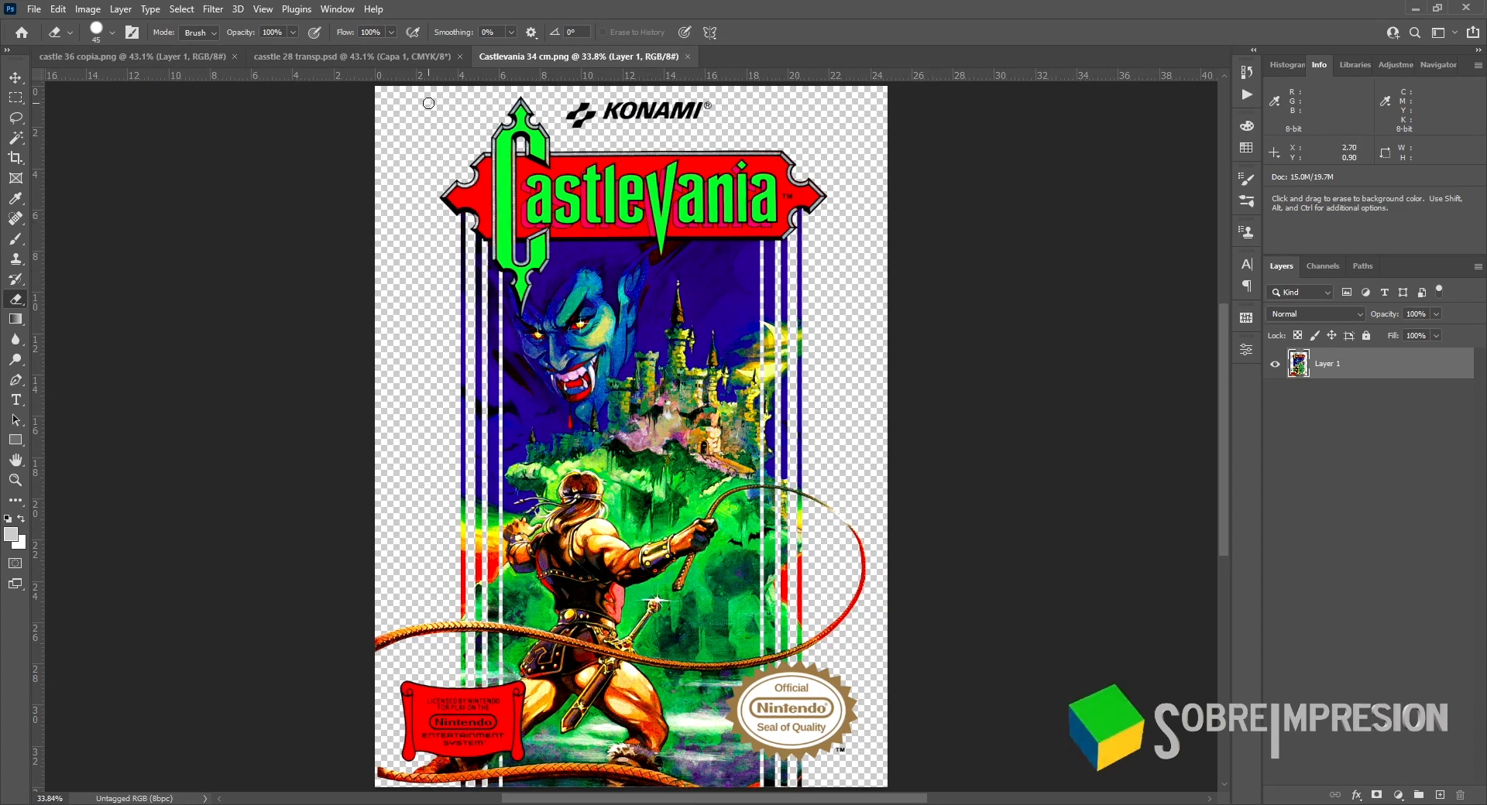
{"action": "left_click", "coordinate": [410, 58]}
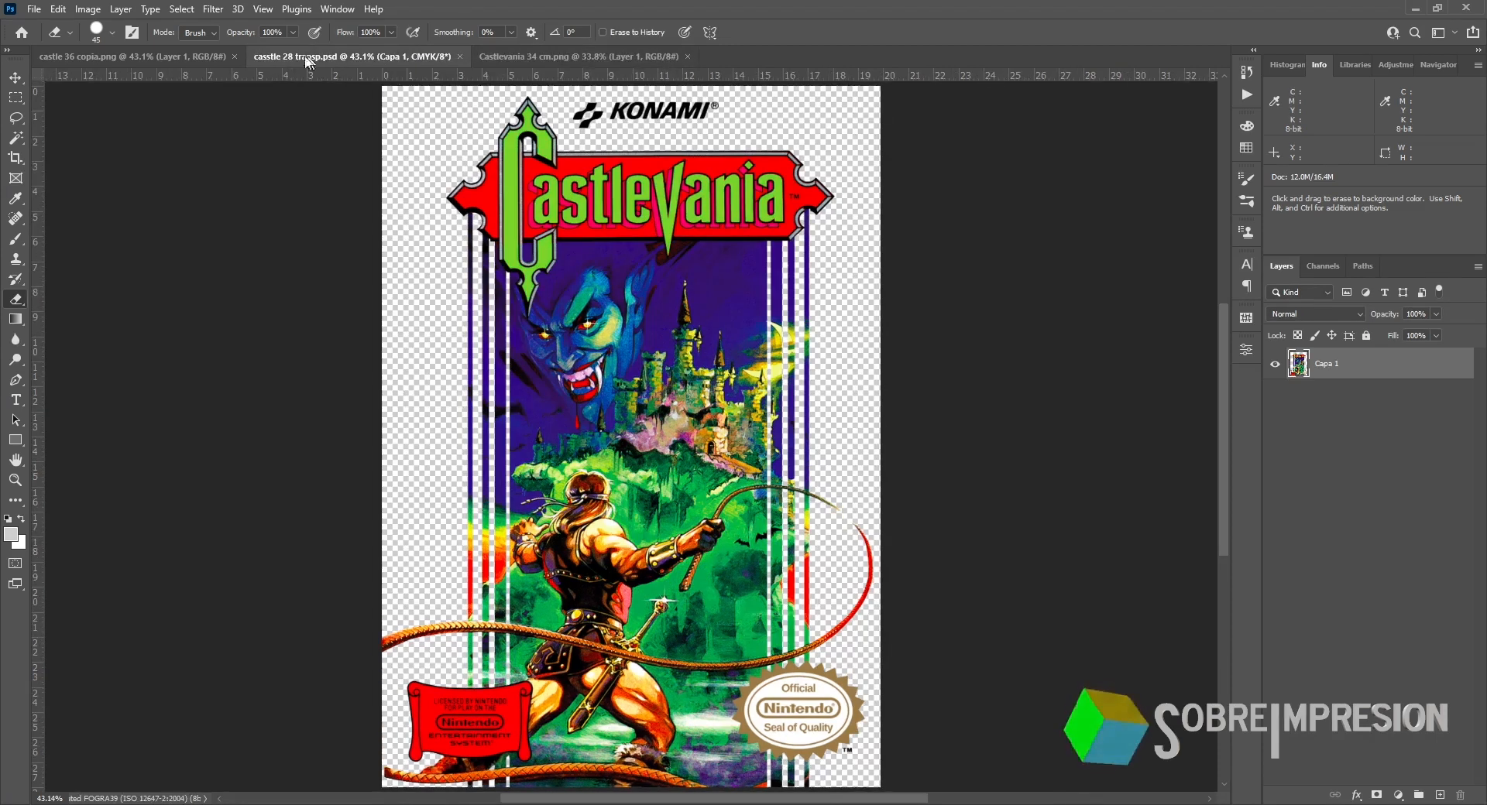
{"action": "left_click", "coordinate": [201, 55]}
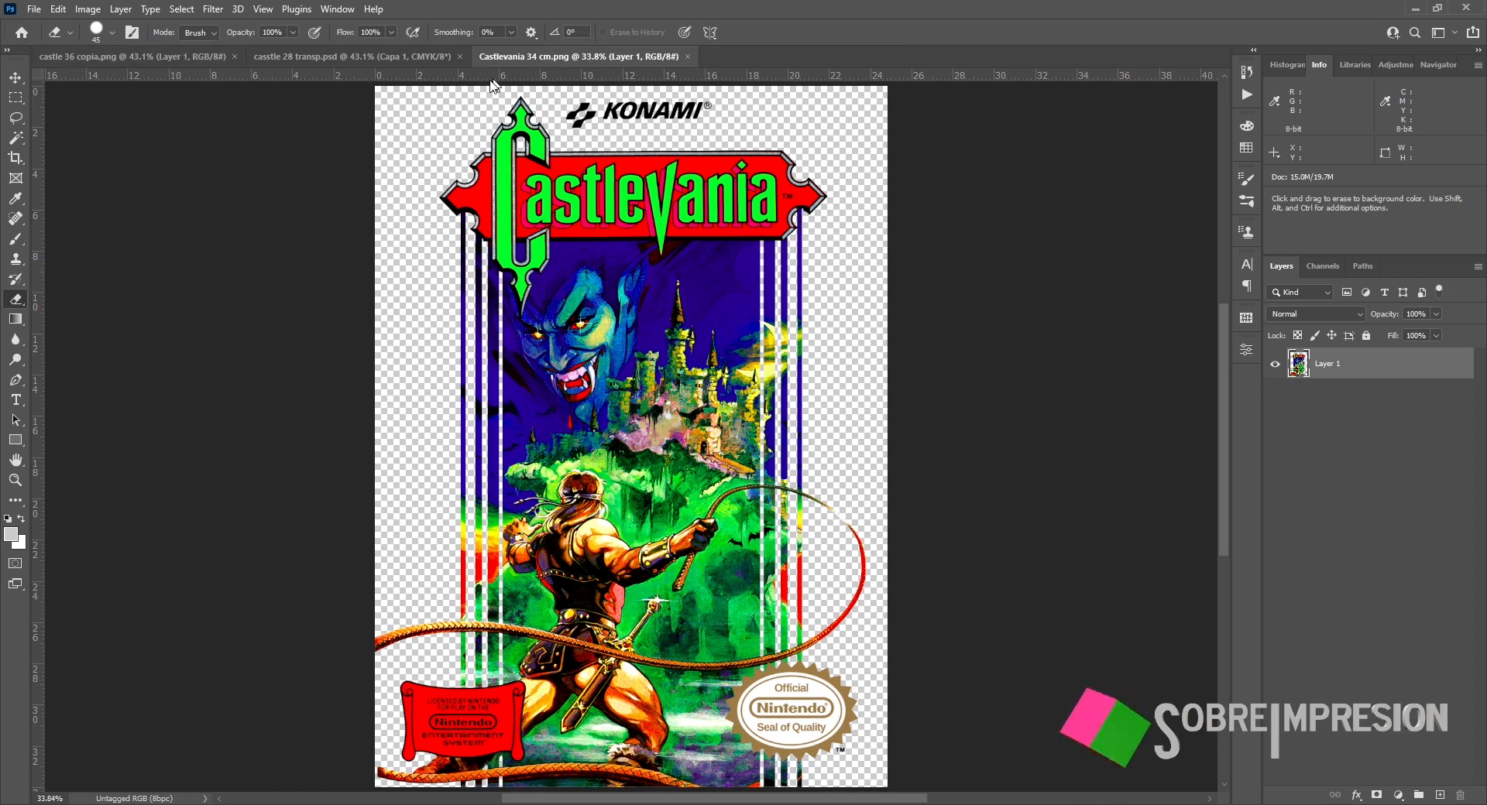
{"action": "left_click", "coordinate": [176, 62]}
{"action": "left_click", "coordinate": [353, 62]}
{"action": "left_click", "coordinate": [477, 59]}
{"action": "left_click", "coordinate": [423, 57]}
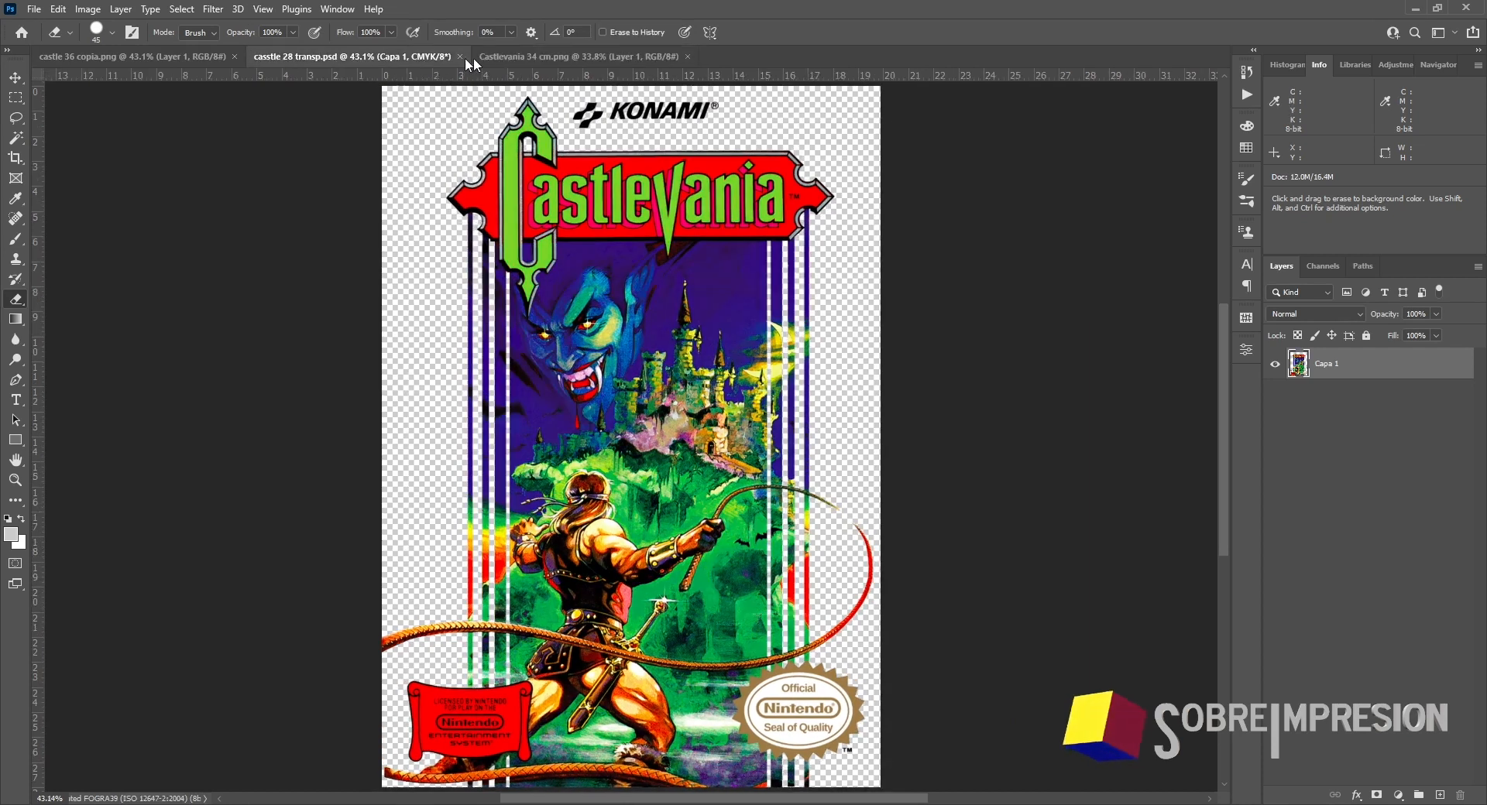
Step: Crop the excess transparent strip beside the whip in the Castlevania 34 cm PNG, leaving the canvas about 24 cm wide and 34 cm high
{"action": "left_click", "coordinate": [542, 57]}
{"action": "key", "text": "c"}
{"action": "left_click_drag", "start_coordinate": [883, 445], "coordinate": [878, 440]}
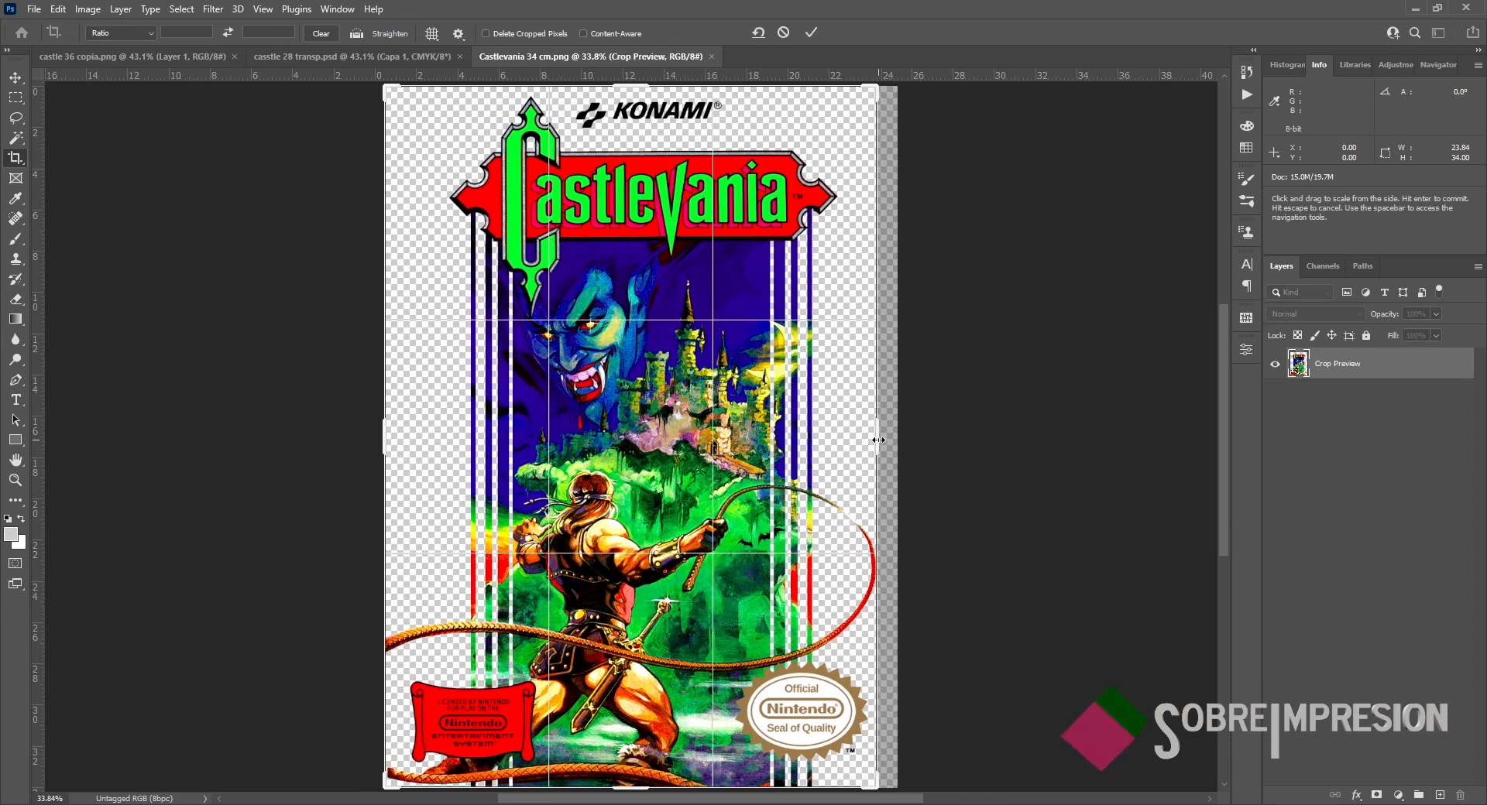
{"action": "key", "text": "Return"}
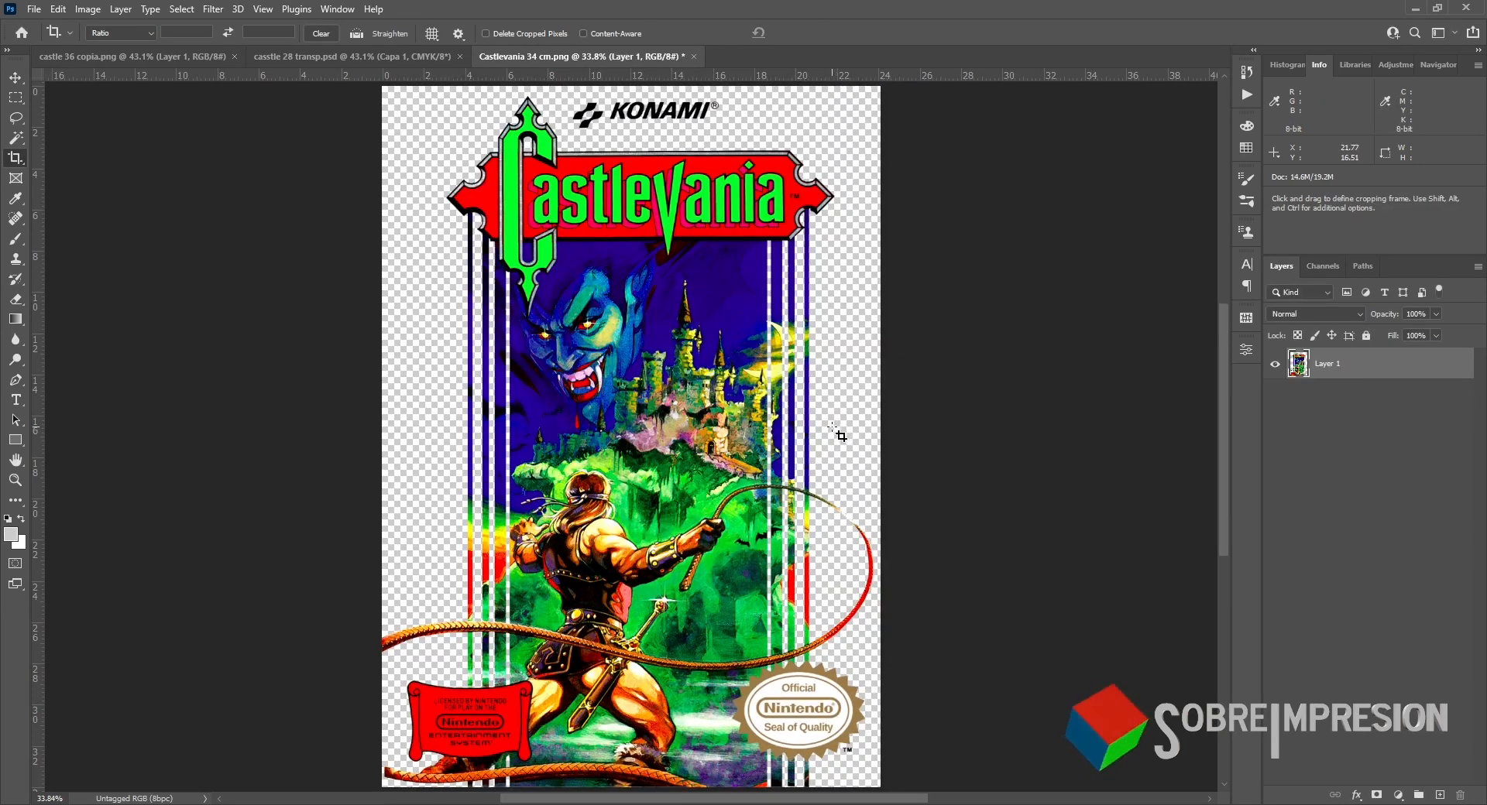
Step: Compare the cropped Castlevania 34 cm artwork with the other two open versions
{"action": "left_click", "coordinate": [427, 56]}
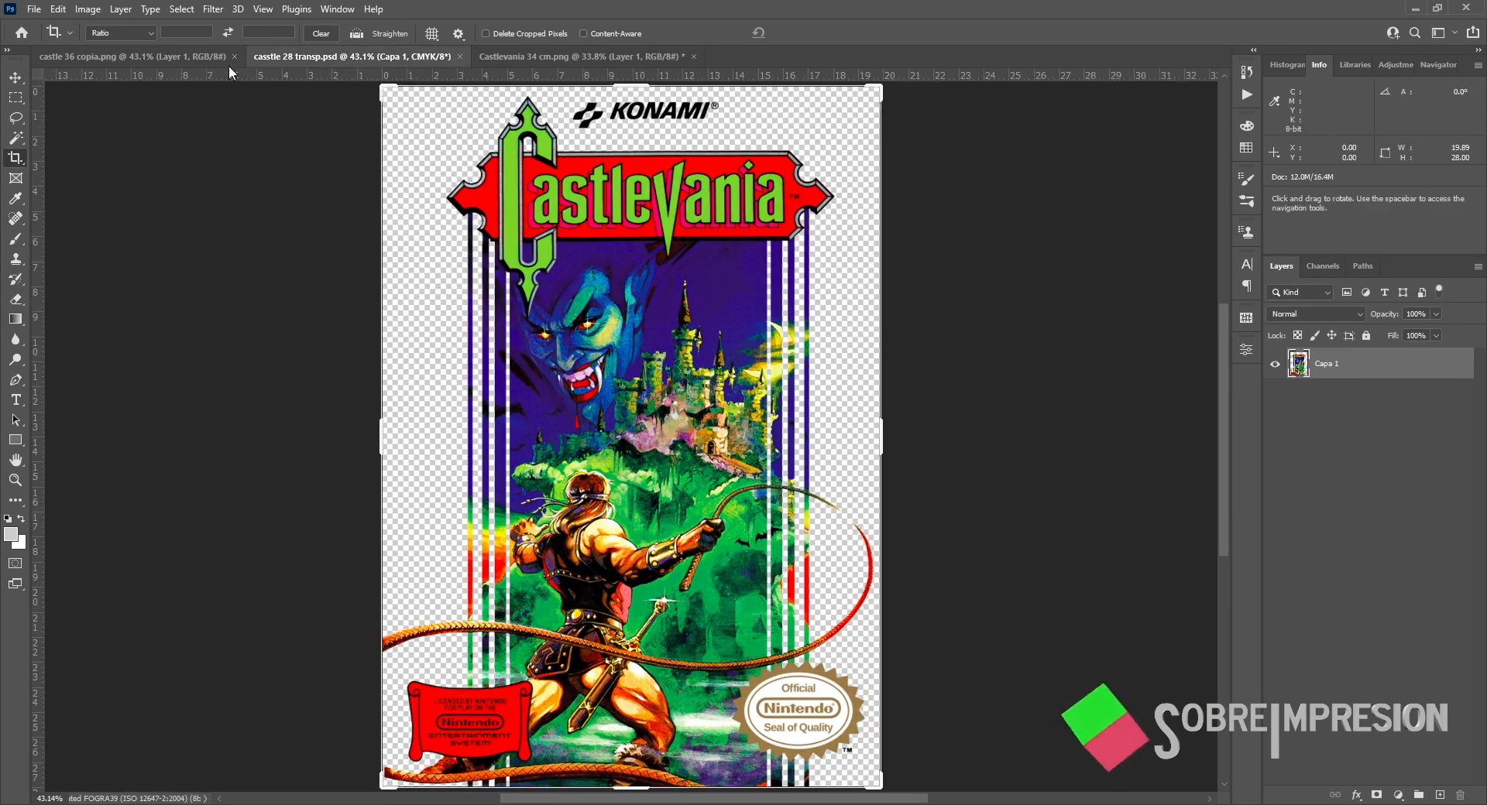
{"action": "left_click", "coordinate": [203, 54]}
{"action": "left_click", "coordinate": [366, 57]}
{"action": "left_click", "coordinate": [526, 59]}
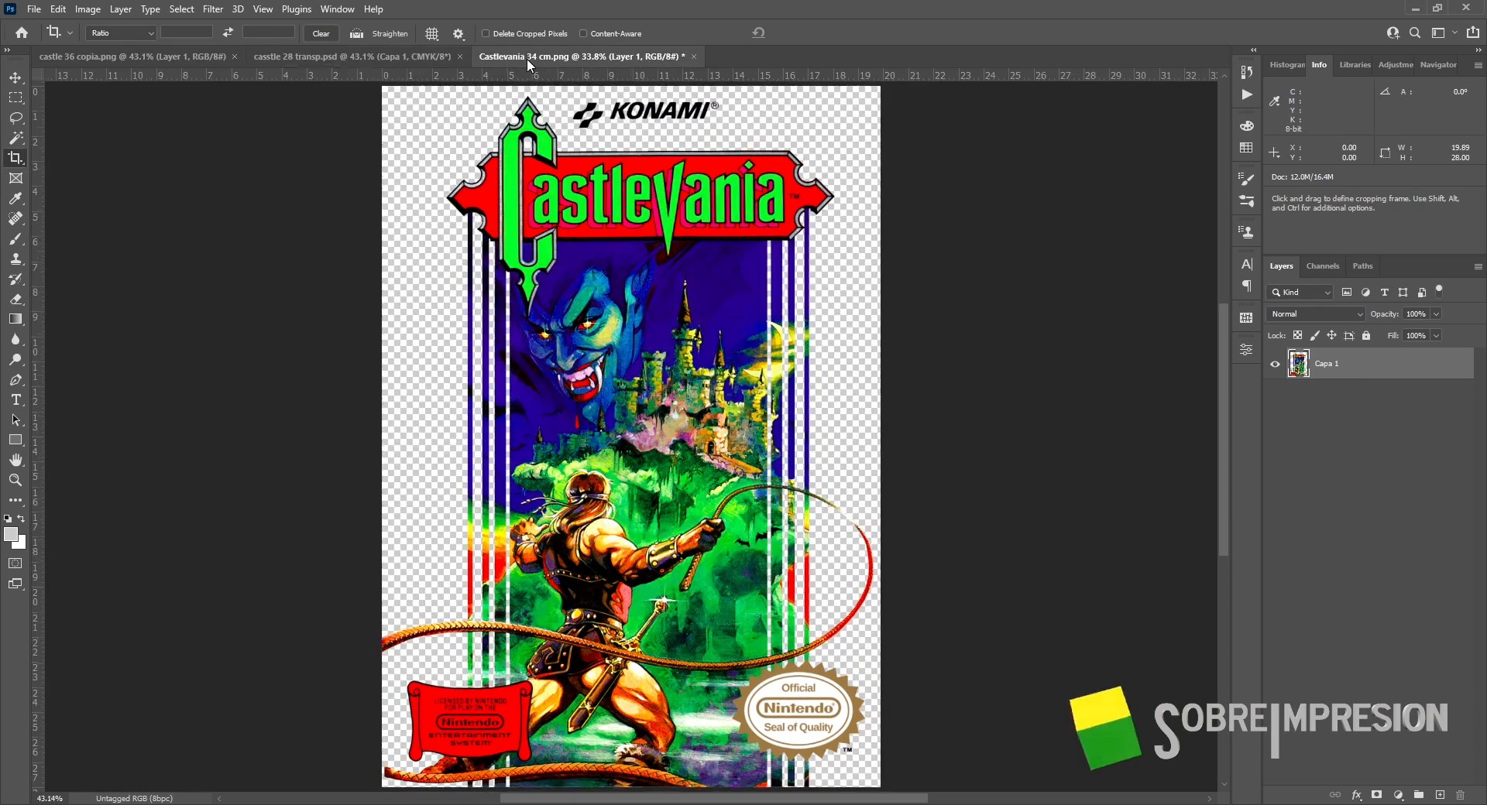